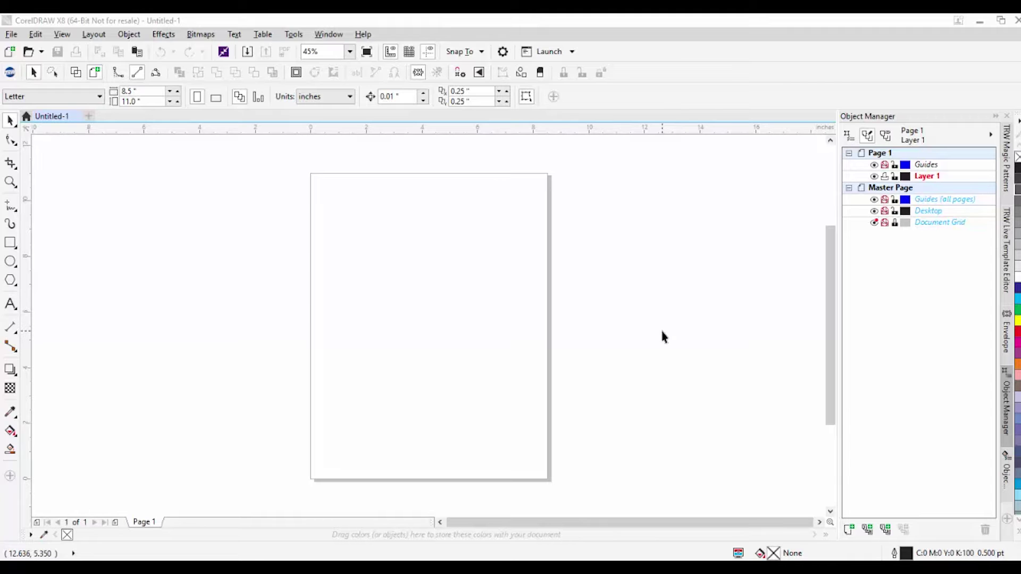
Step: Bring CorelDRAW forward and show the TRW Design Wizard's Mock Ups page
left_click(9, 71)
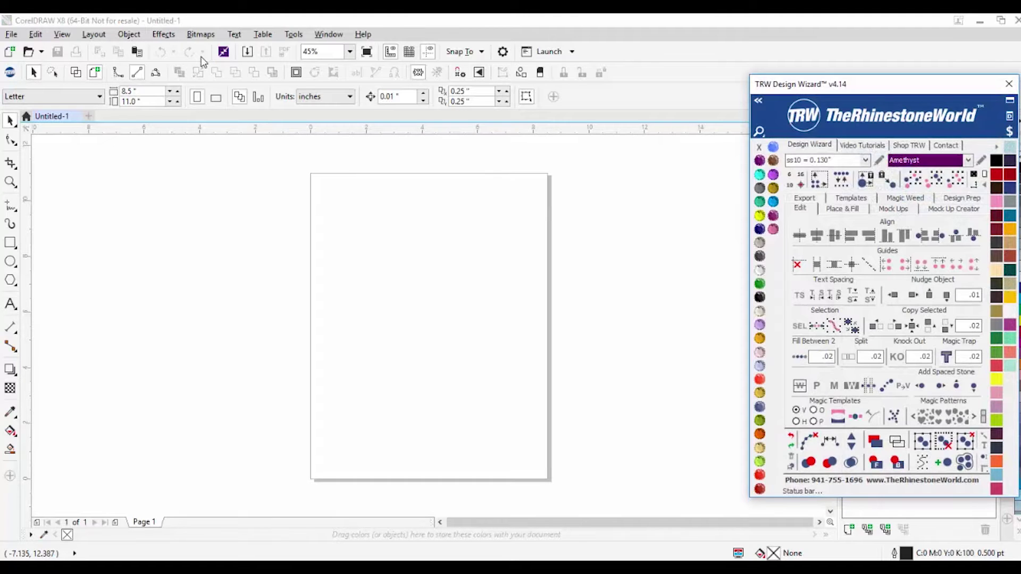
left_click(896, 209)
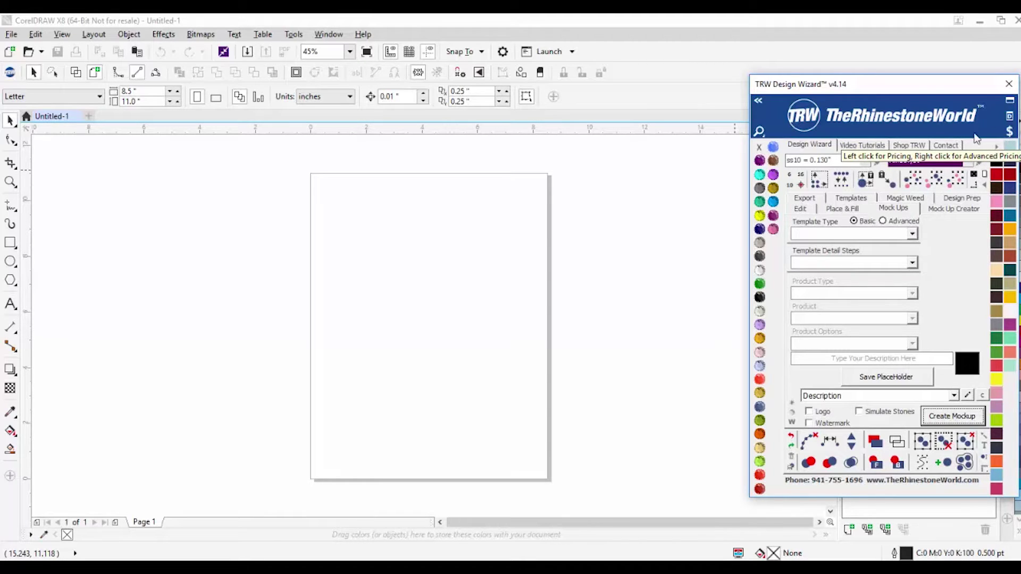
Step: Move the TRW Design Wizard window up and to the left to reveal the docked panels
left_click_drag(910, 85, 825, 57)
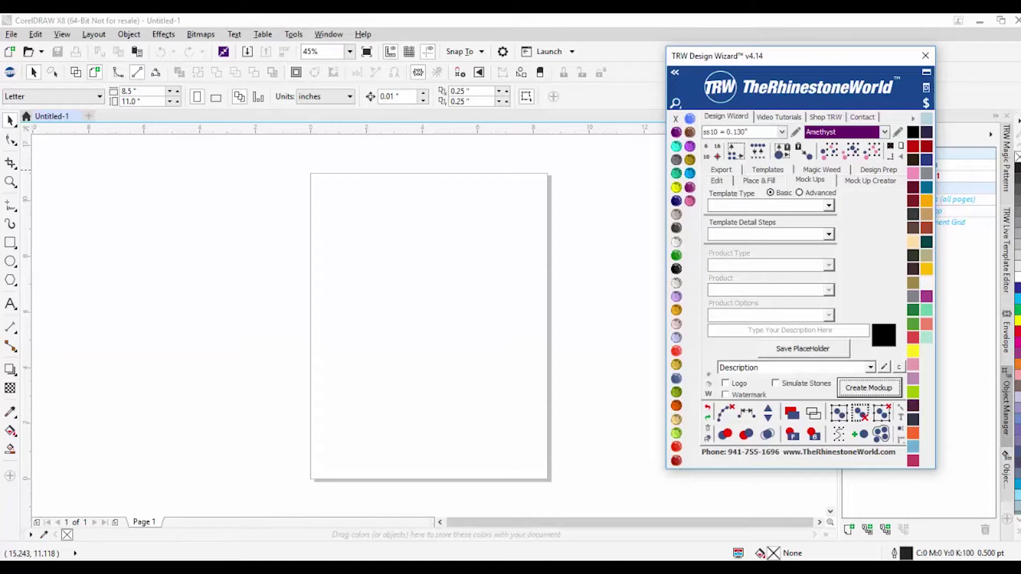
Step: Open the recent file Island Time Live Template.cdr and zoom the view to 50%
left_click(11, 35)
mouse_move(57, 96)
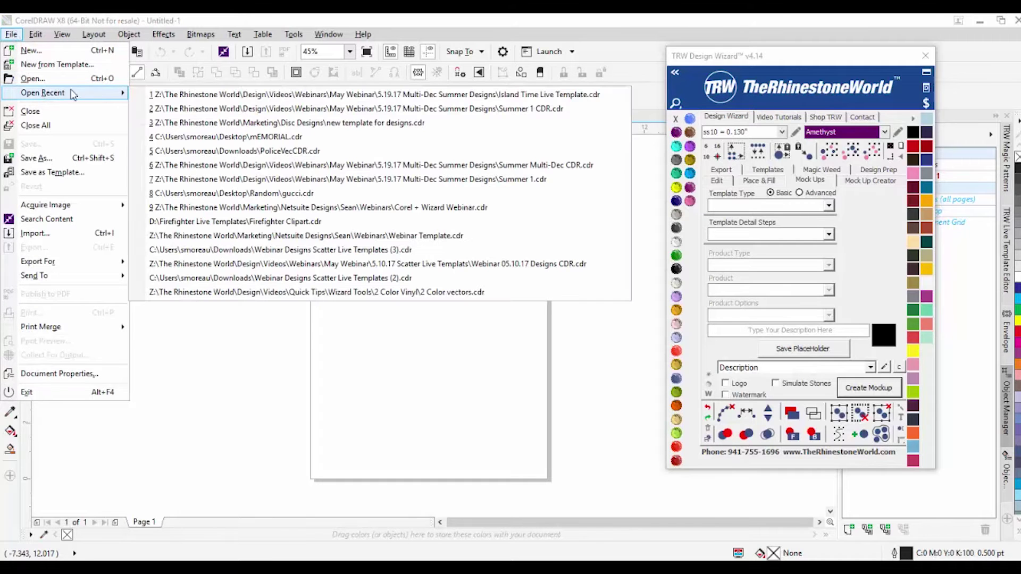
left_click(227, 95)
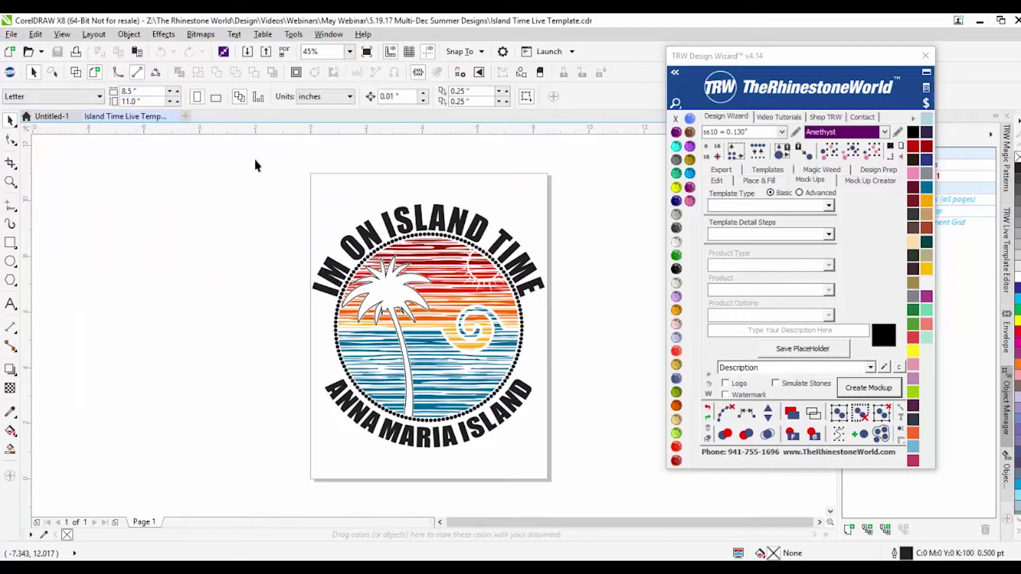
scroll(202, 292, "down", 2)
scroll(220, 317, "up", 4)
scroll(219, 317, "down", 3)
scroll(219, 318, "up", 2)
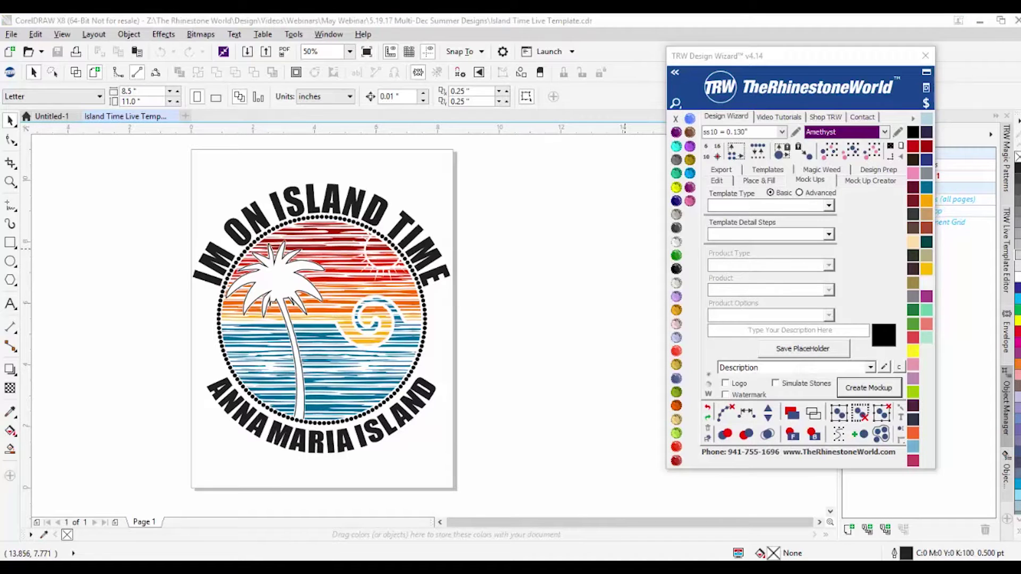
Step: Choose Order Form - 1 Shirt as the template type, keeping Shirt as the detail step
left_click(800, 194)
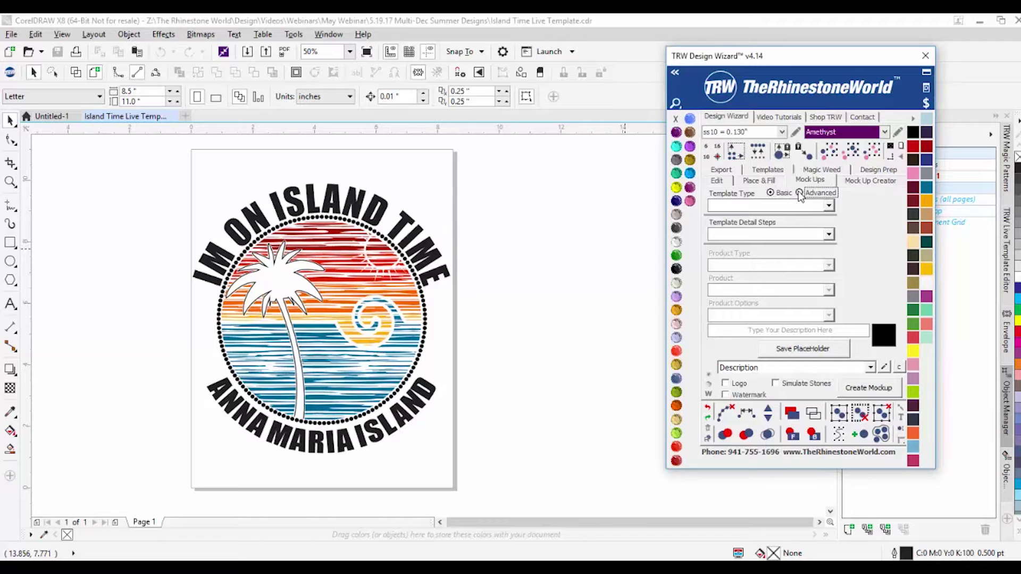
left_click(829, 206)
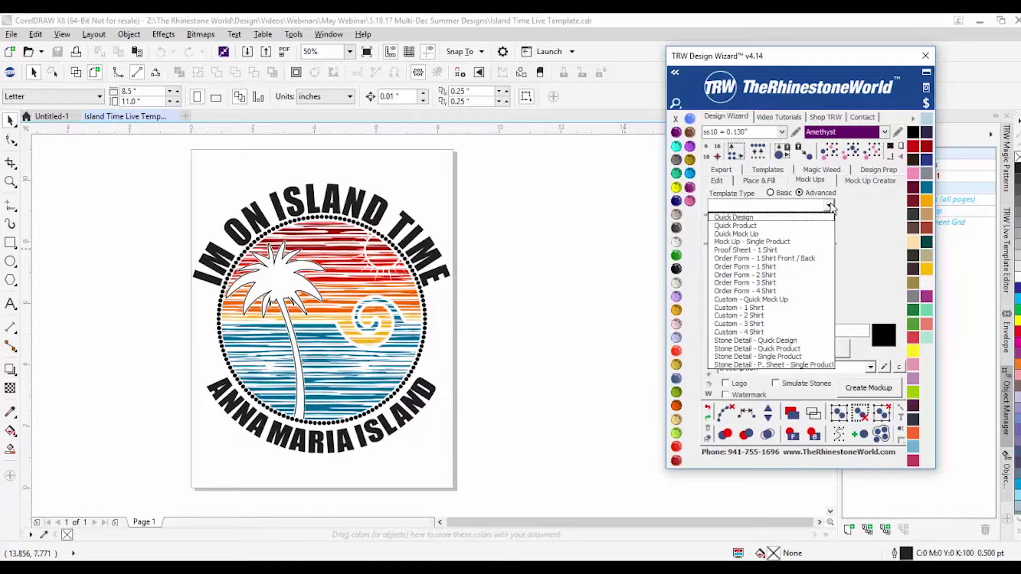
left_click(866, 215)
left_click(830, 235)
left_click(771, 193)
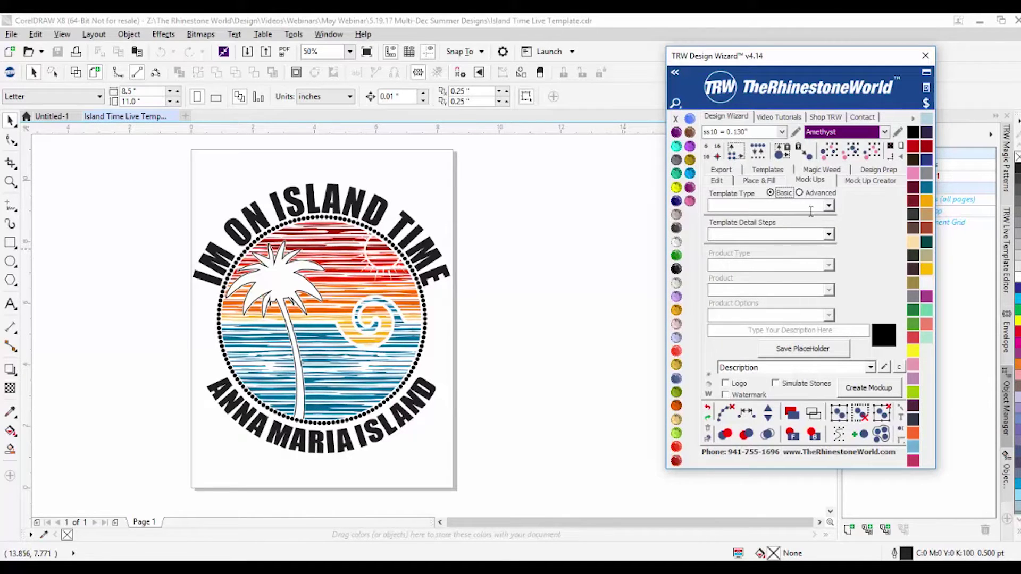
left_click(828, 207)
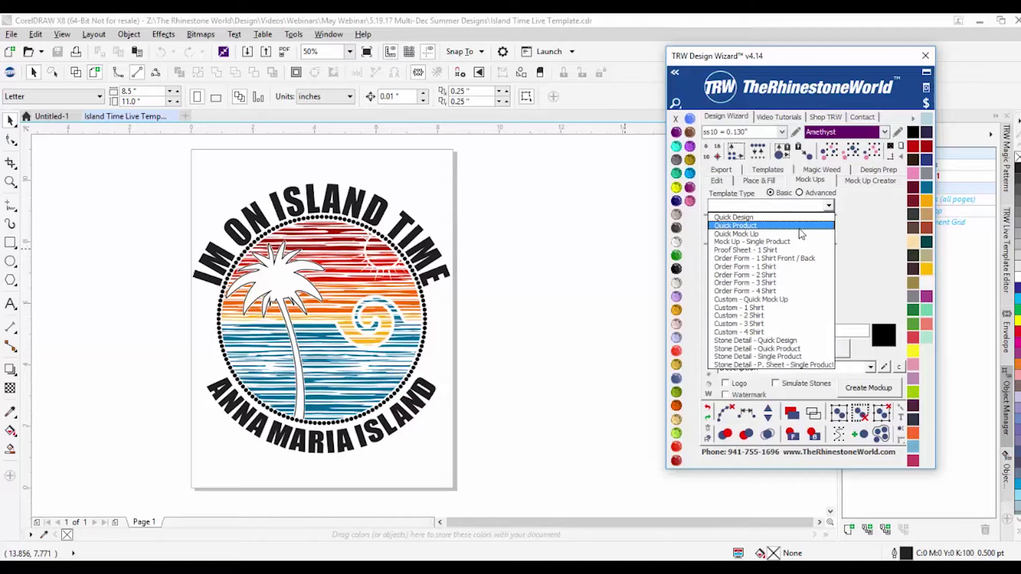
left_click(782, 268)
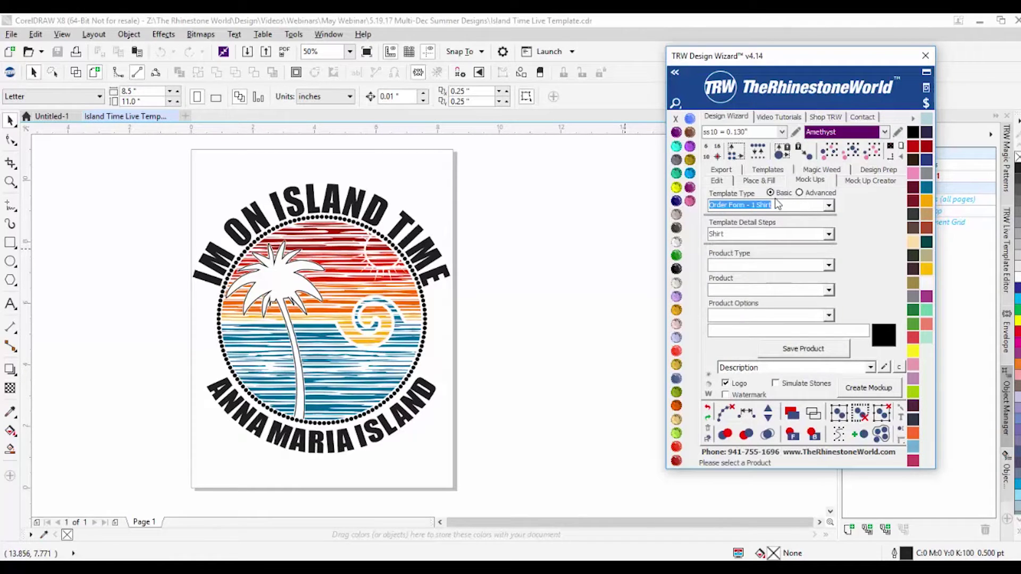
left_click(828, 235)
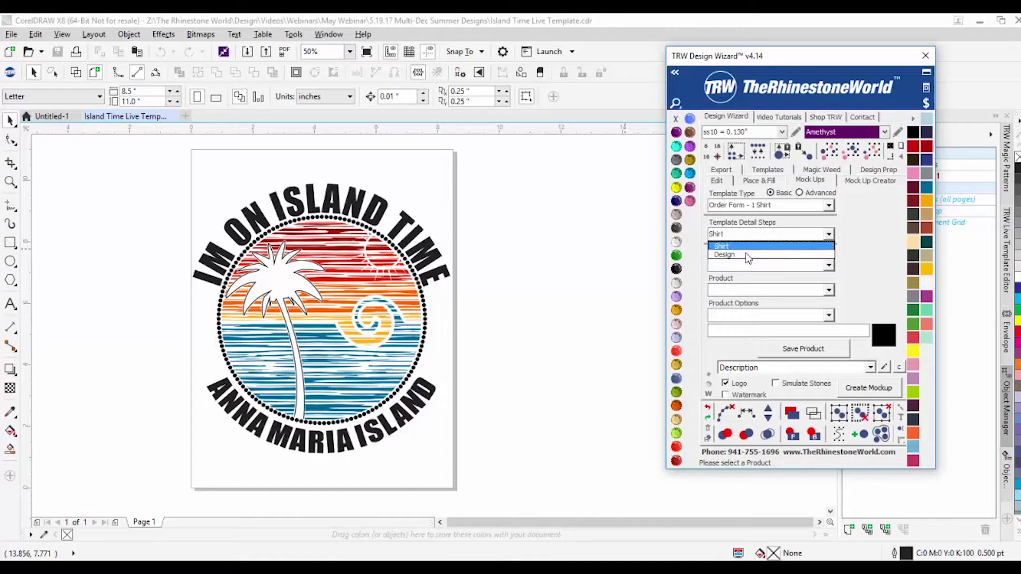
left_click(831, 239)
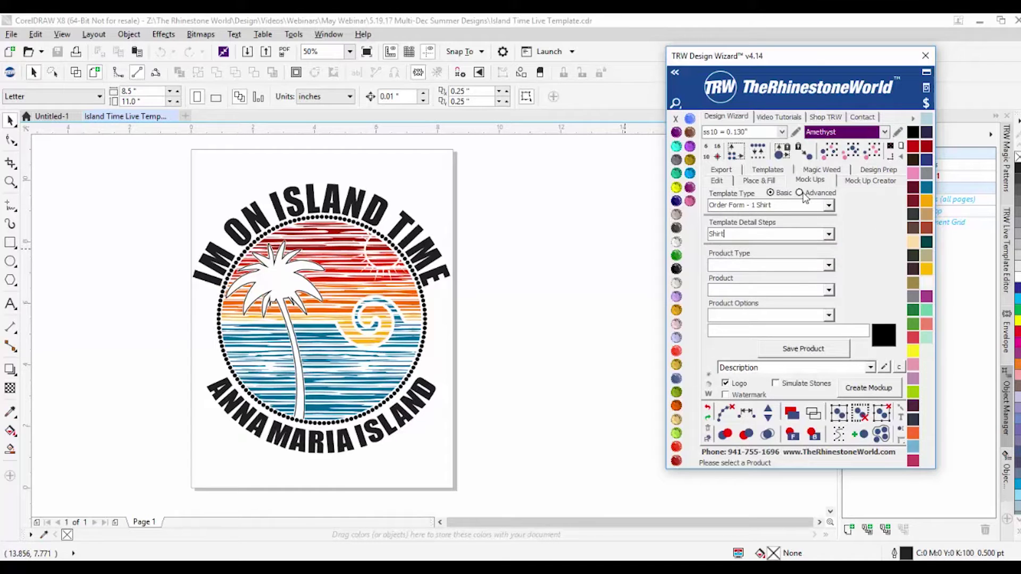
Step: Review the advanced detail steps, keep Shirt, and return the template type to Basic
left_click(831, 236)
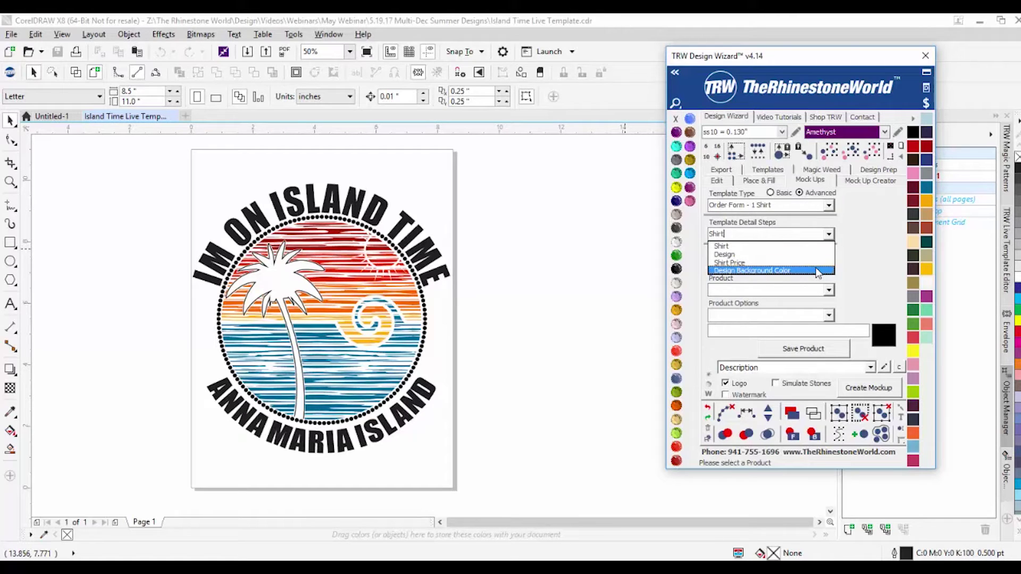
left_click(847, 272)
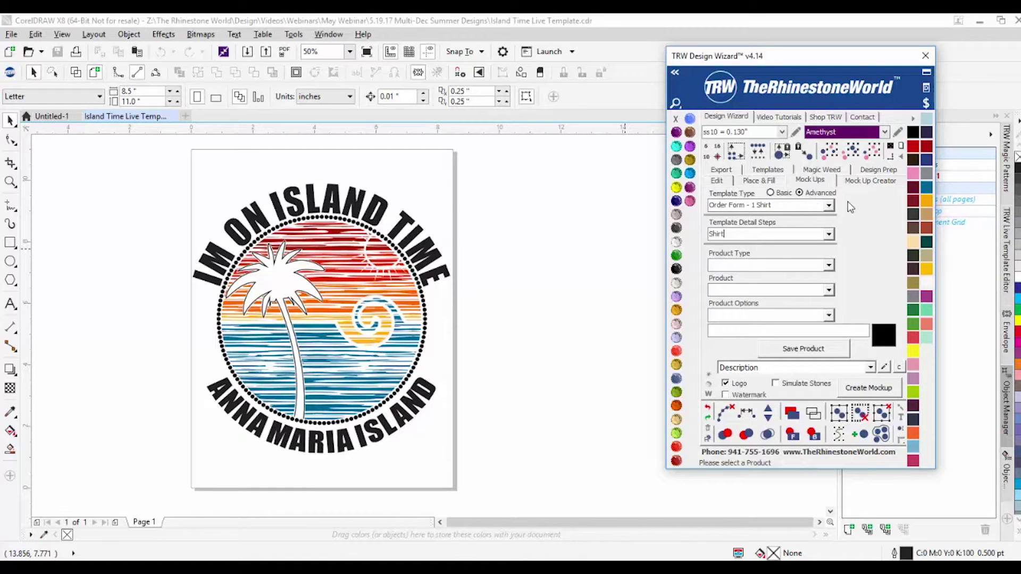
left_click(771, 194)
left_click(799, 193)
left_click(828, 234)
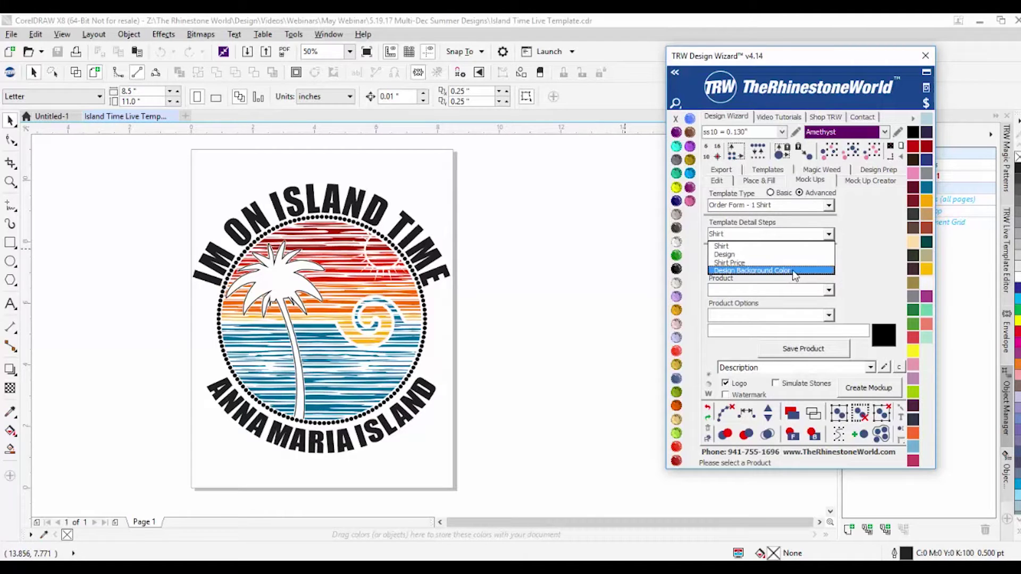
left_click(773, 198)
left_click(772, 194)
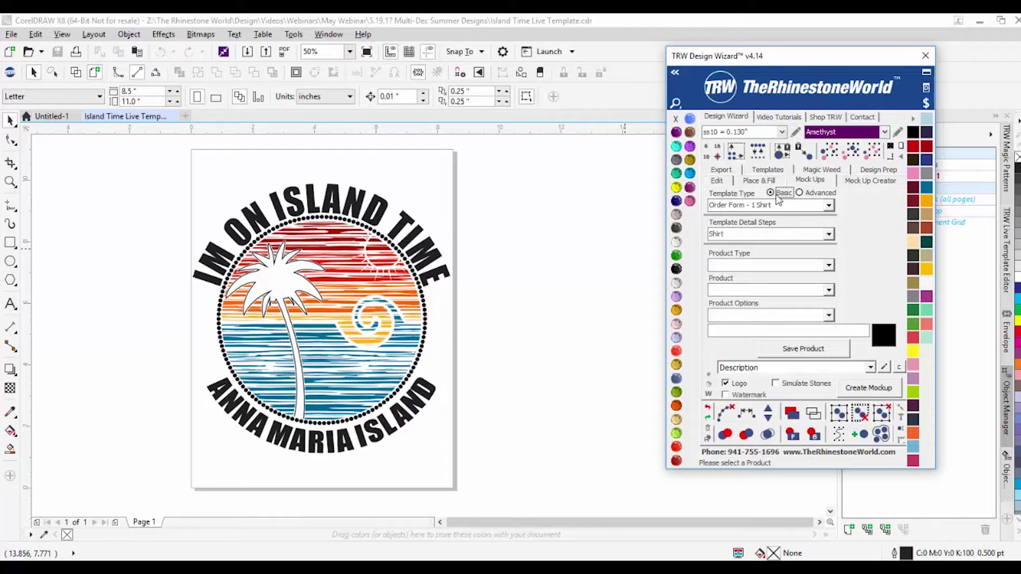
left_click(825, 207)
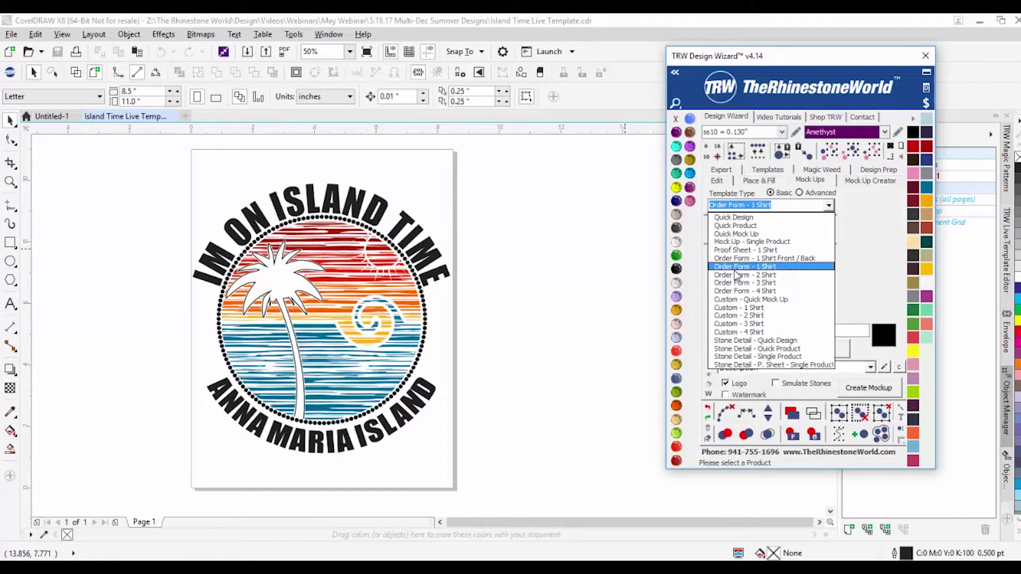
left_click(769, 267)
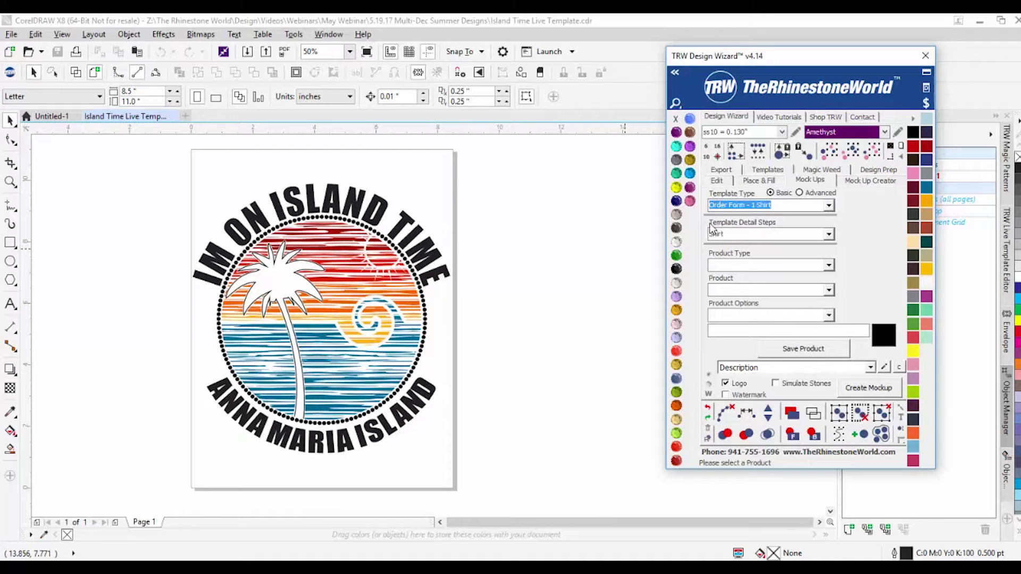
left_click(828, 234)
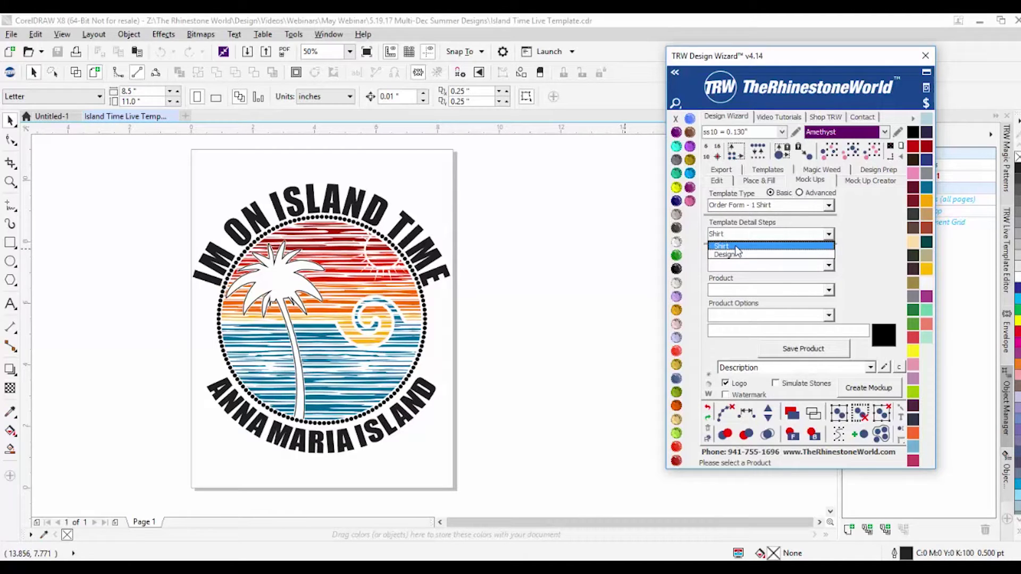
left_click(736, 248)
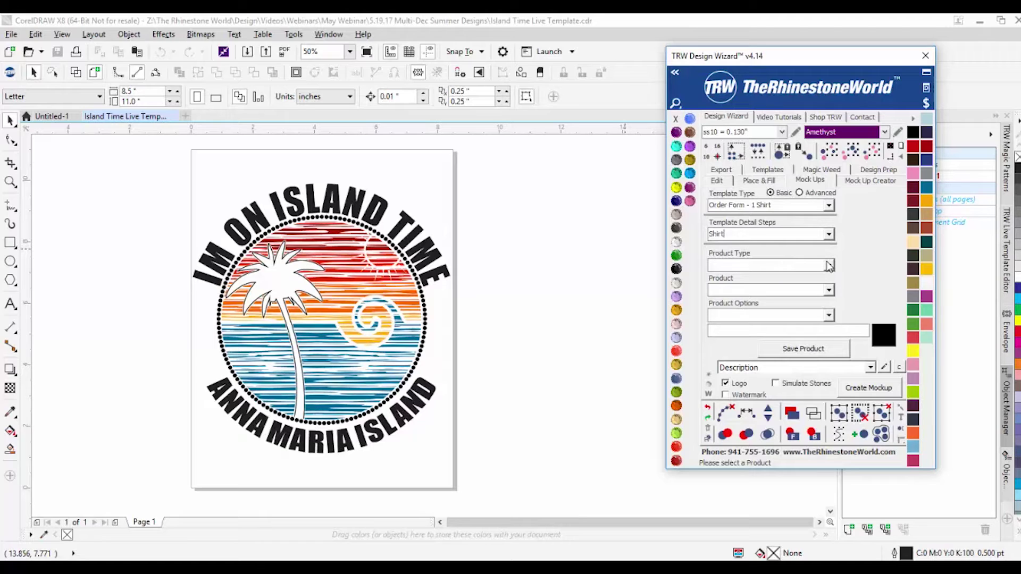
Step: Choose Womens from the Product Type list for the shirt mock-up
left_click(828, 265)
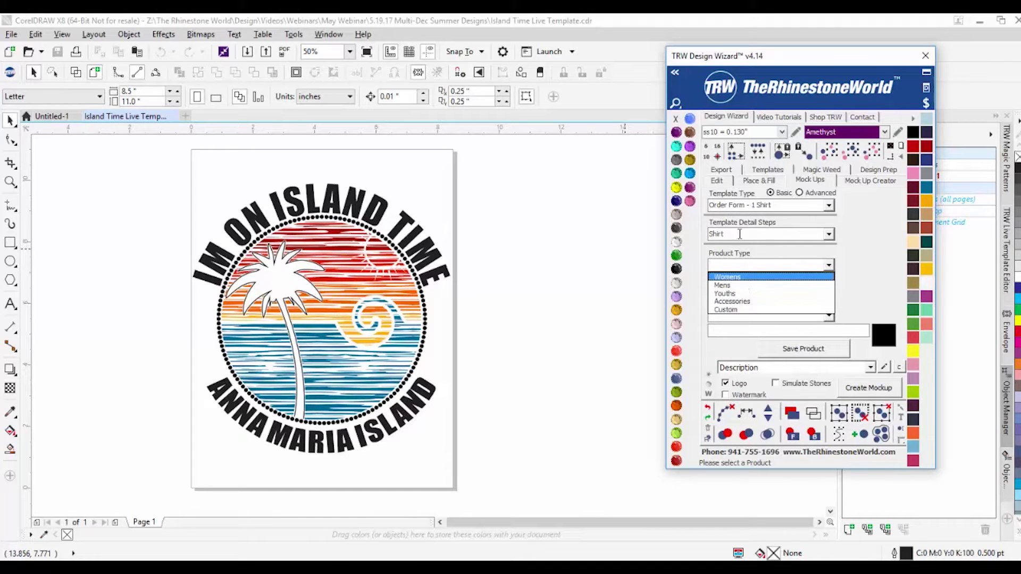
left_click(855, 269)
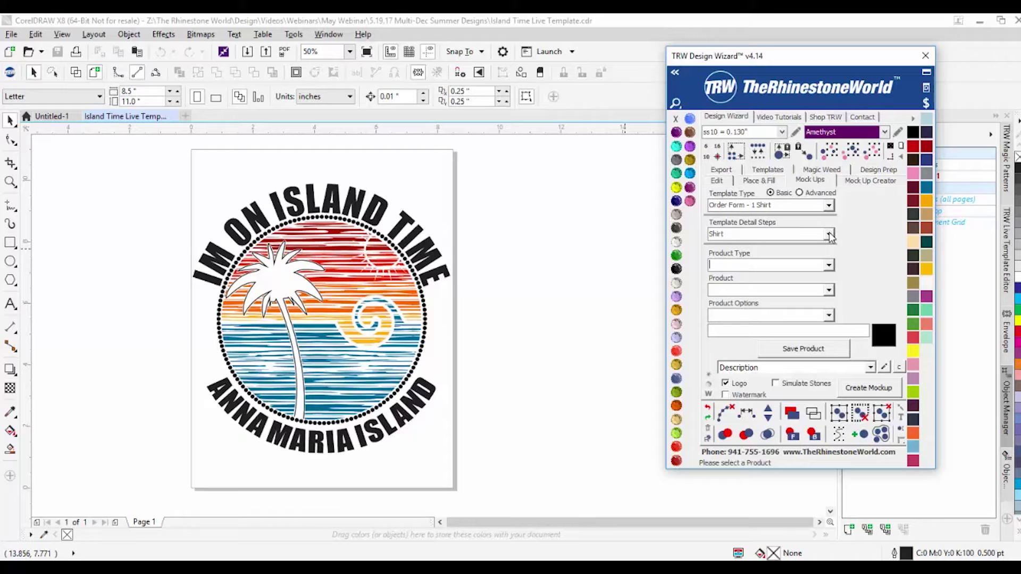
left_click(826, 265)
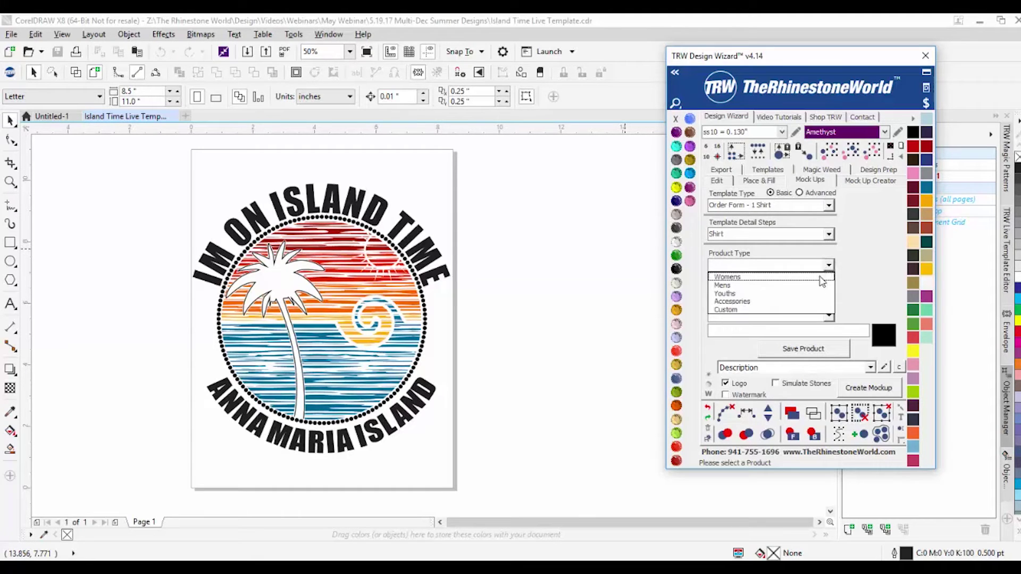
left_click(867, 263)
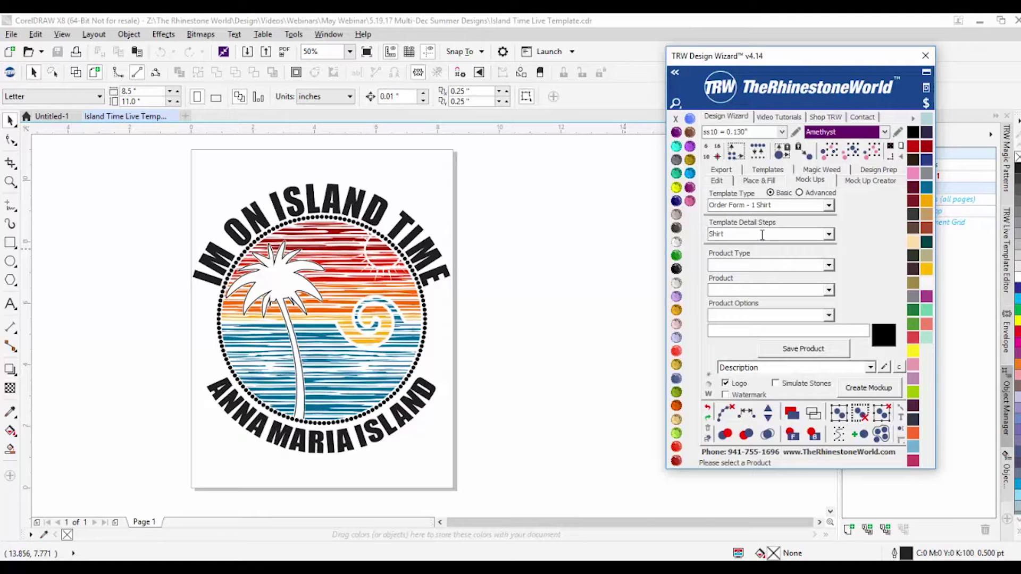
left_click(822, 265)
left_click(828, 264)
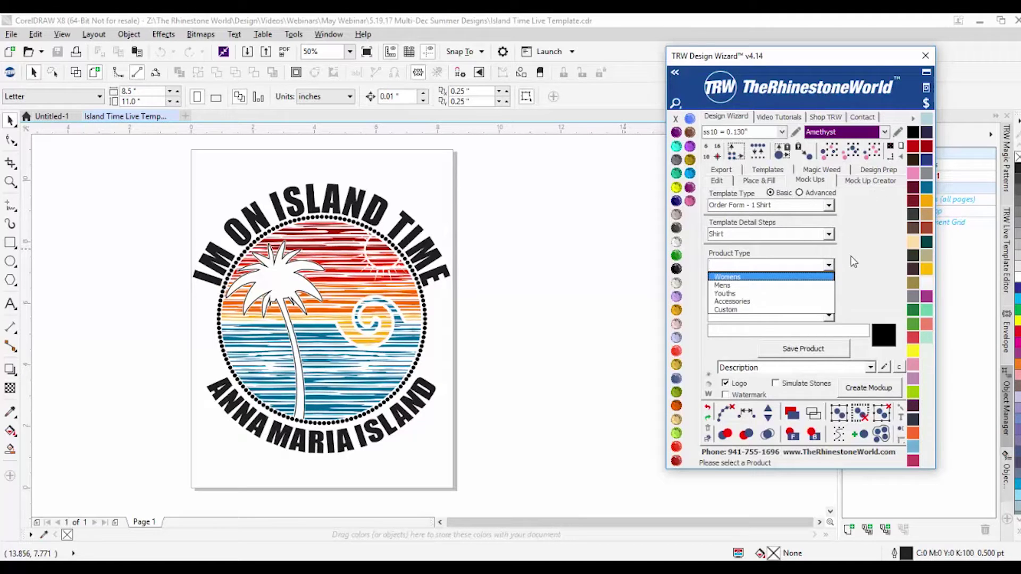
left_click(736, 278)
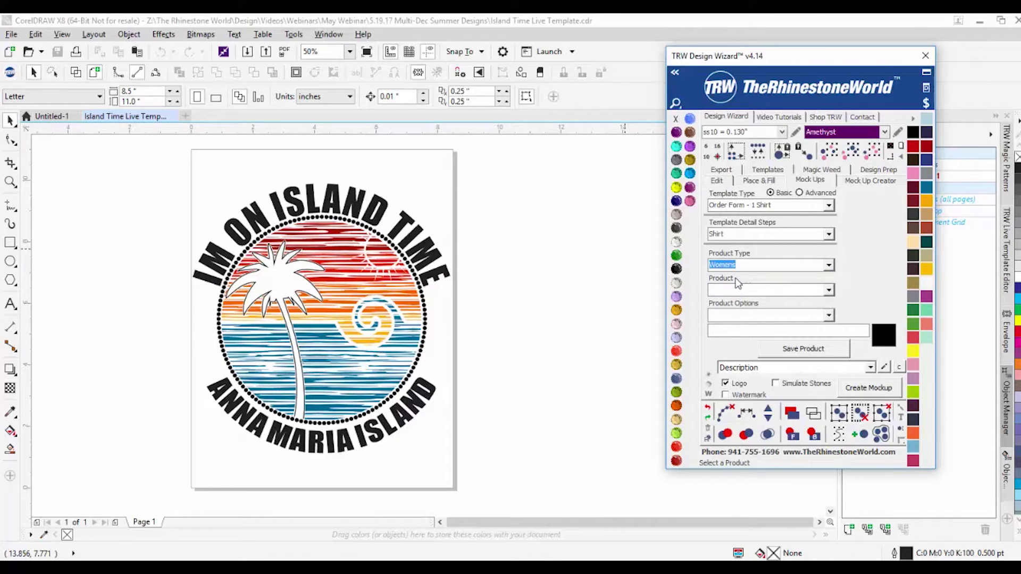
left_click(829, 289)
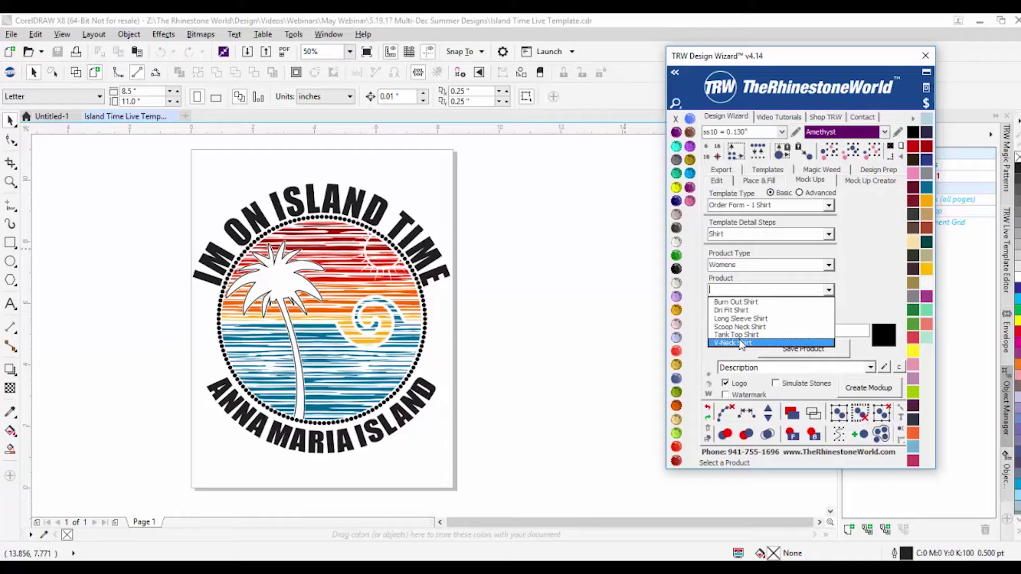
Step: Browse the Mens, Youths and Accessories product types and their product lists
left_click(845, 305)
left_click(828, 265)
left_click(791, 286)
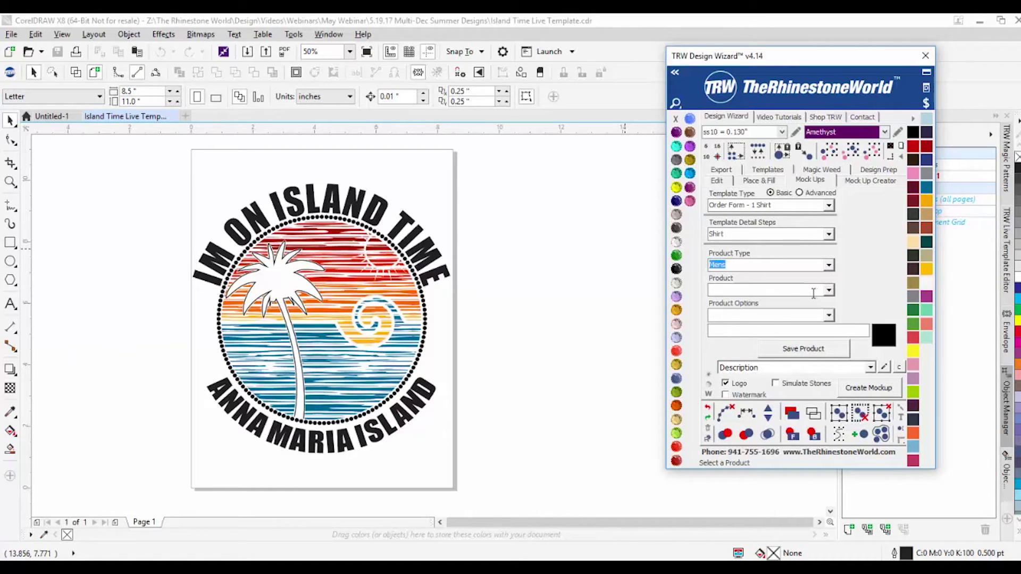
left_click(829, 290)
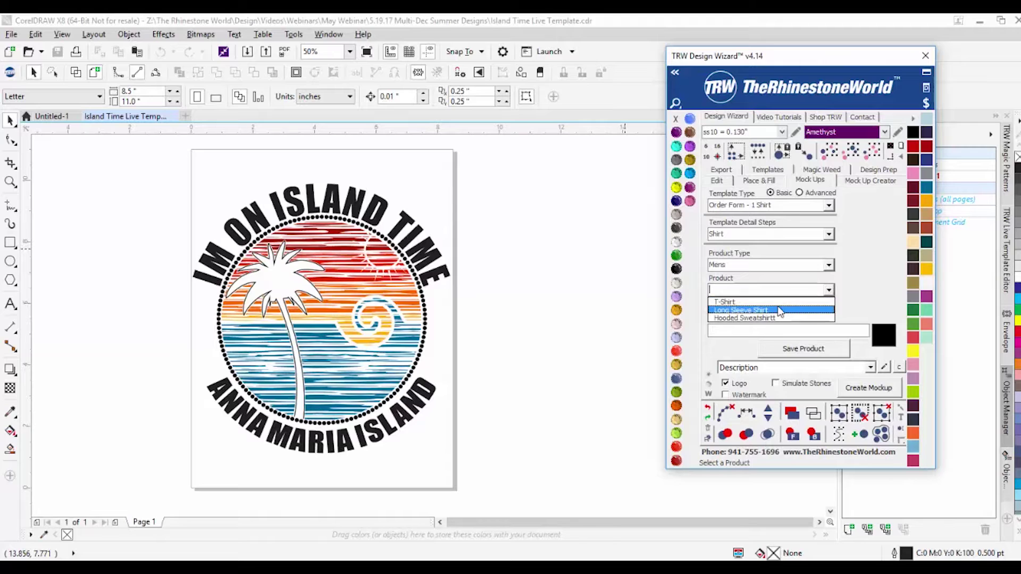
left_click(780, 318)
left_click(828, 265)
left_click(829, 265)
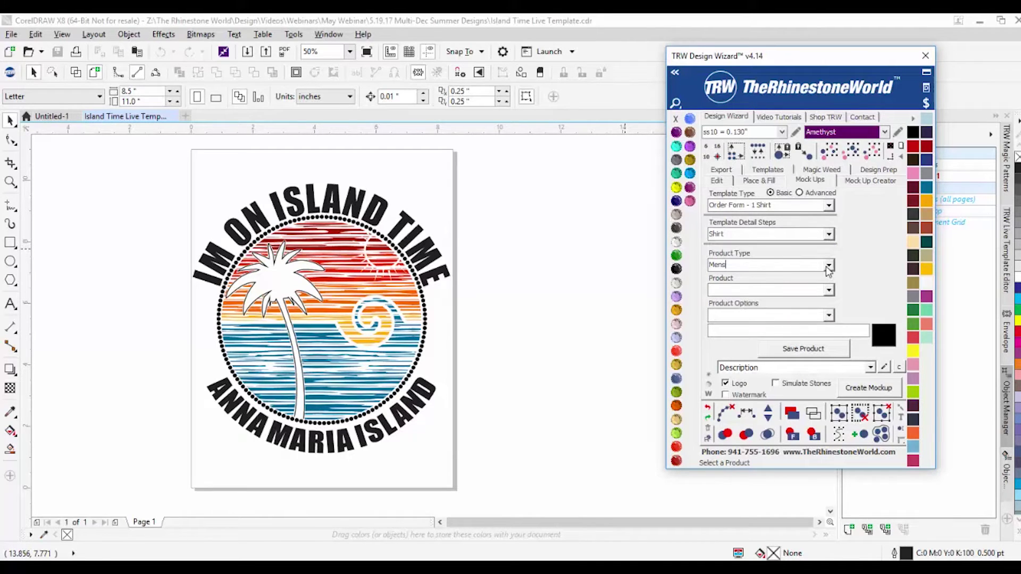
left_click(828, 265)
left_click(785, 293)
left_click(828, 289)
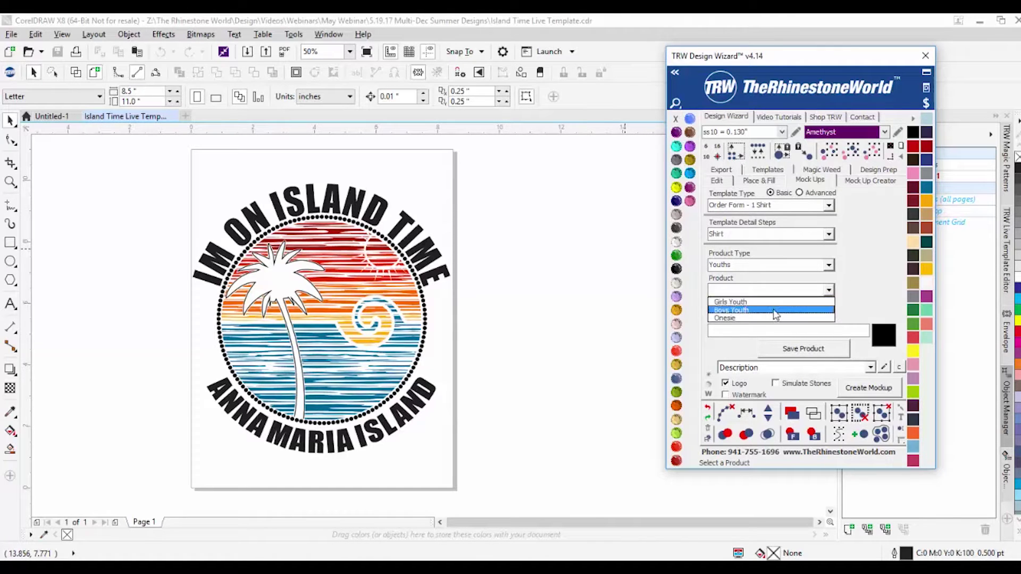
left_click(828, 266)
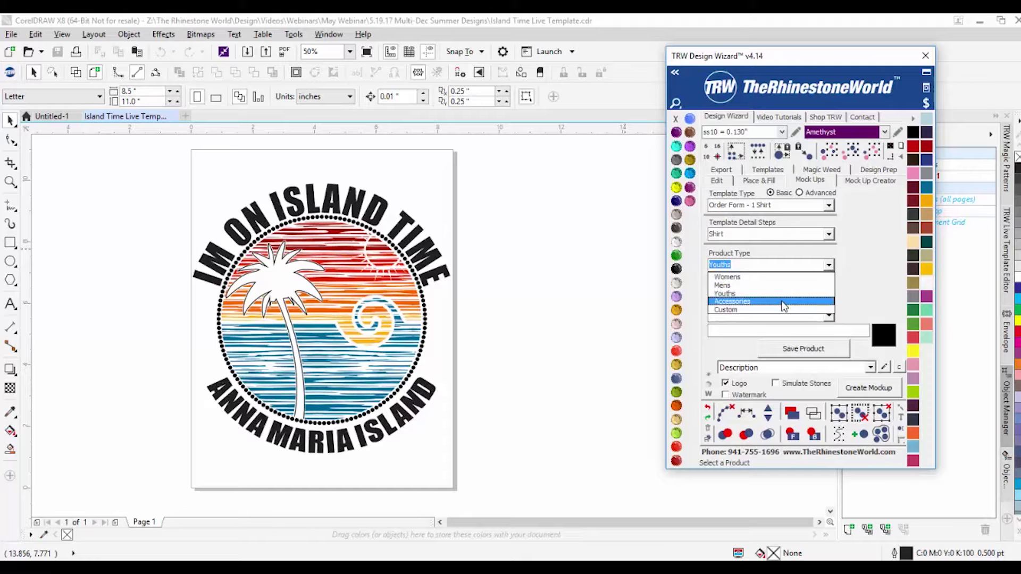
left_click(784, 302)
left_click(828, 291)
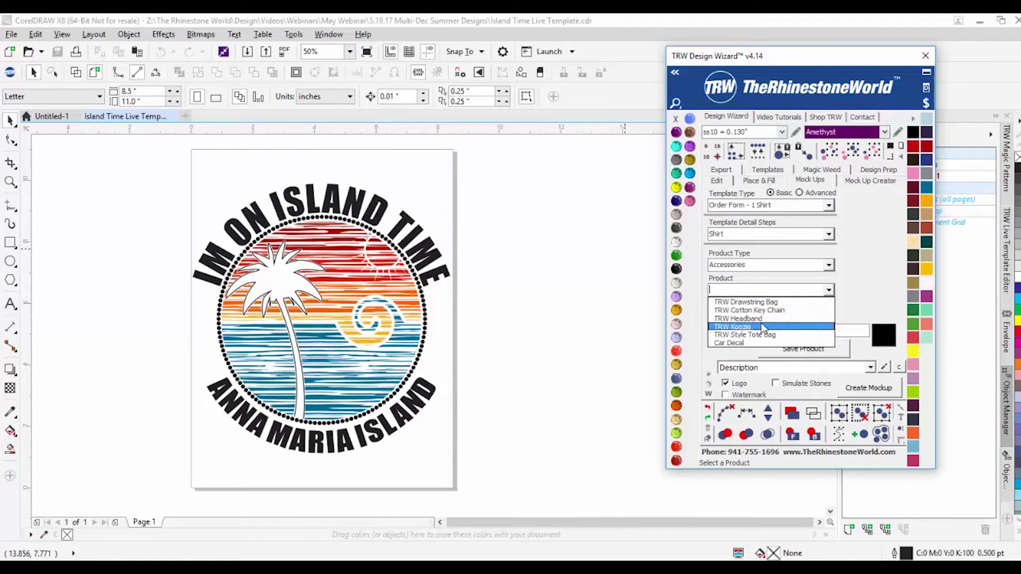
Step: Set Product Type to Womens and Product to Tank Top Shirt
left_click(854, 292)
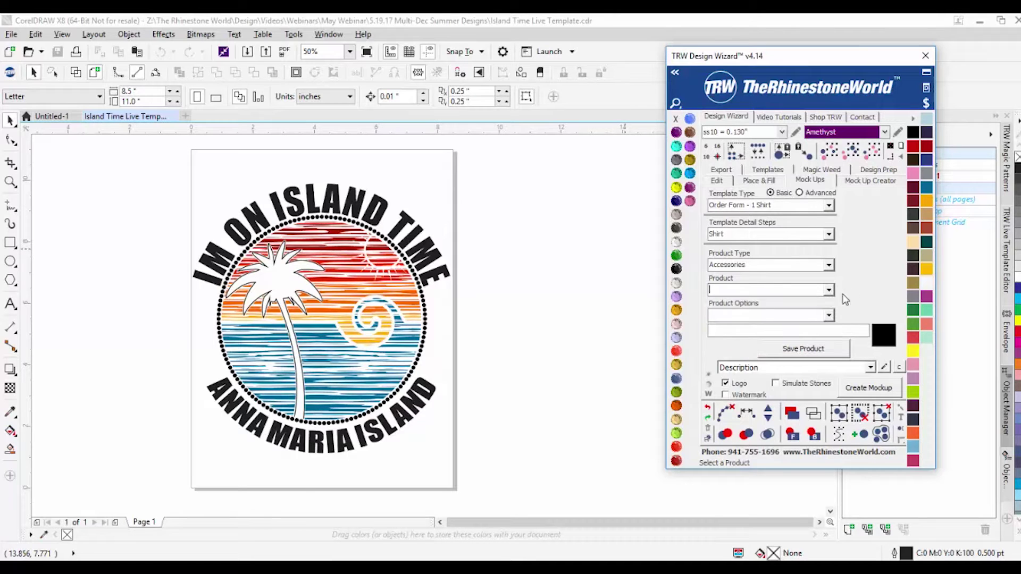
left_click(830, 266)
left_click(795, 277)
left_click(828, 290)
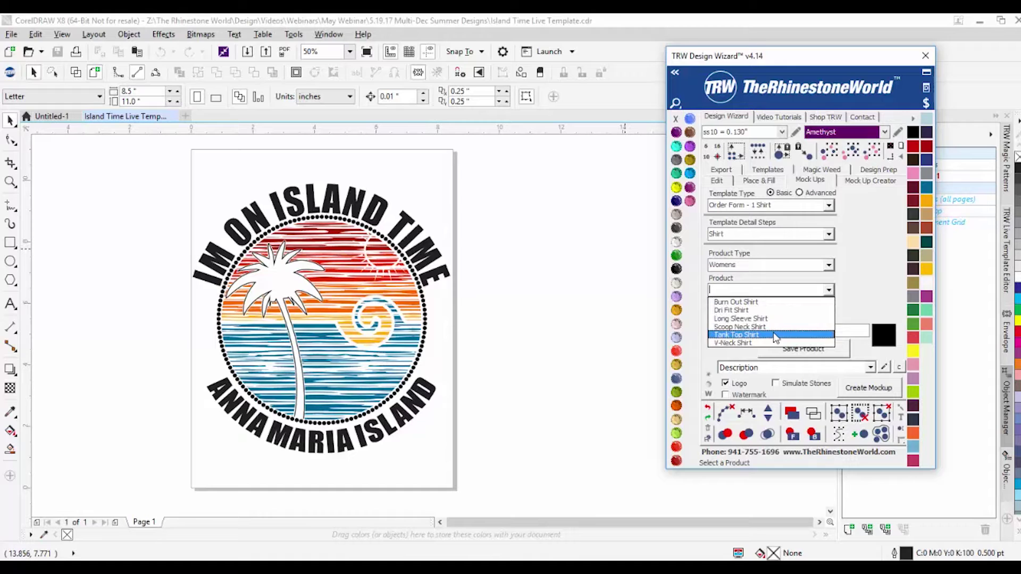
left_click(774, 334)
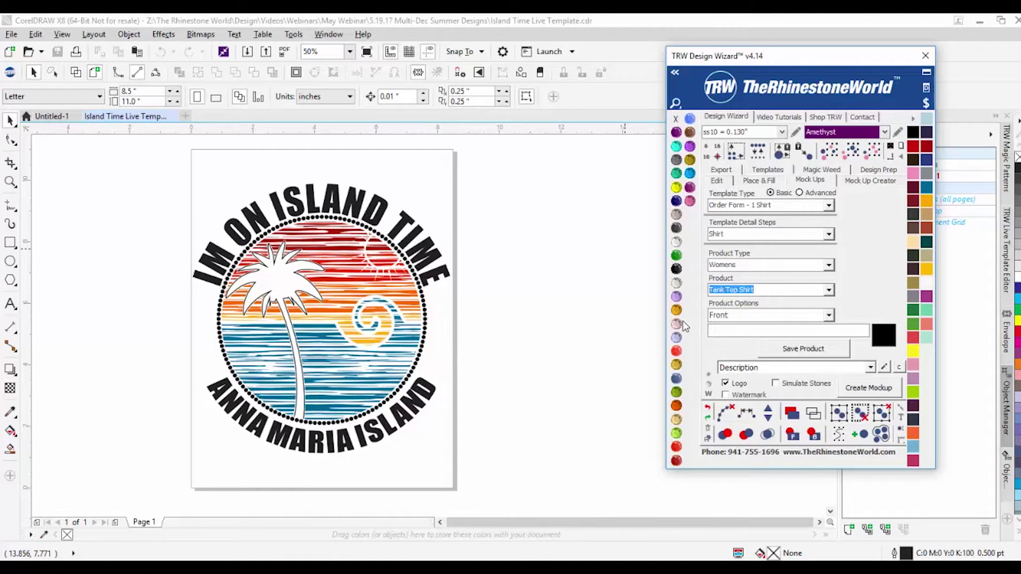
Step: Keep Order Form - 1 Shirt and the Front option, then save the Womens Tank Top Shirt product
left_click(829, 205)
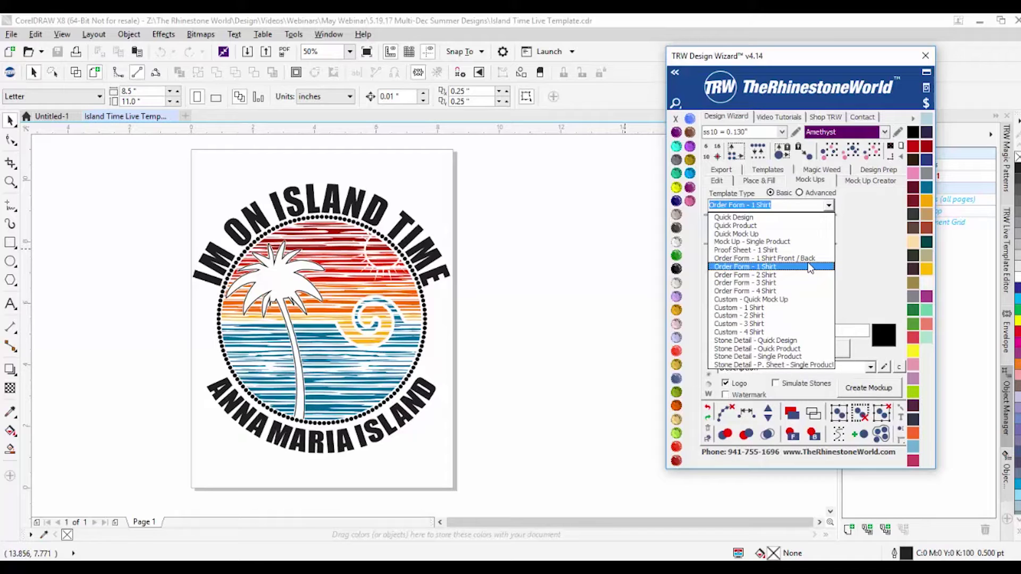
left_click(810, 268)
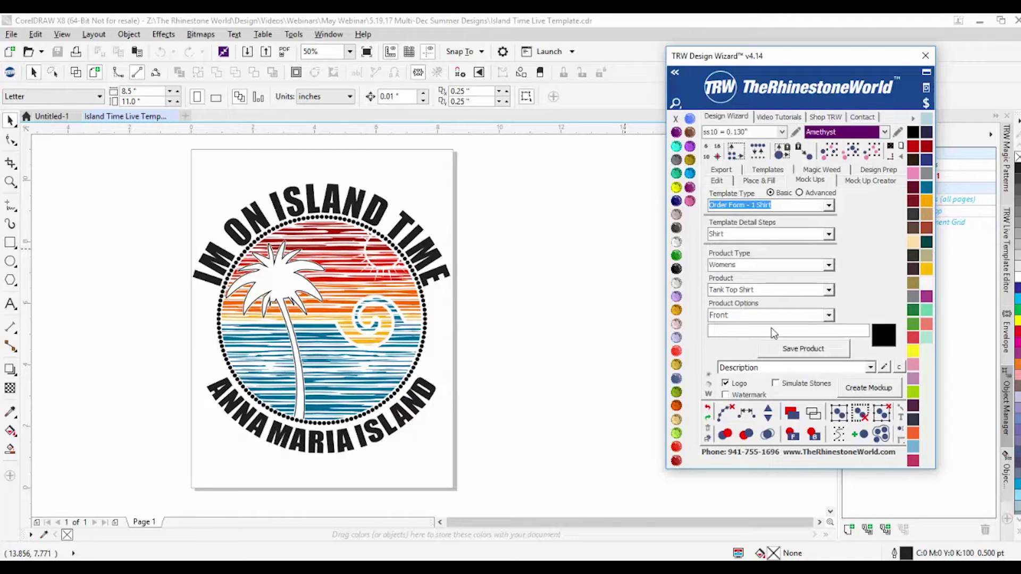
left_click(829, 315)
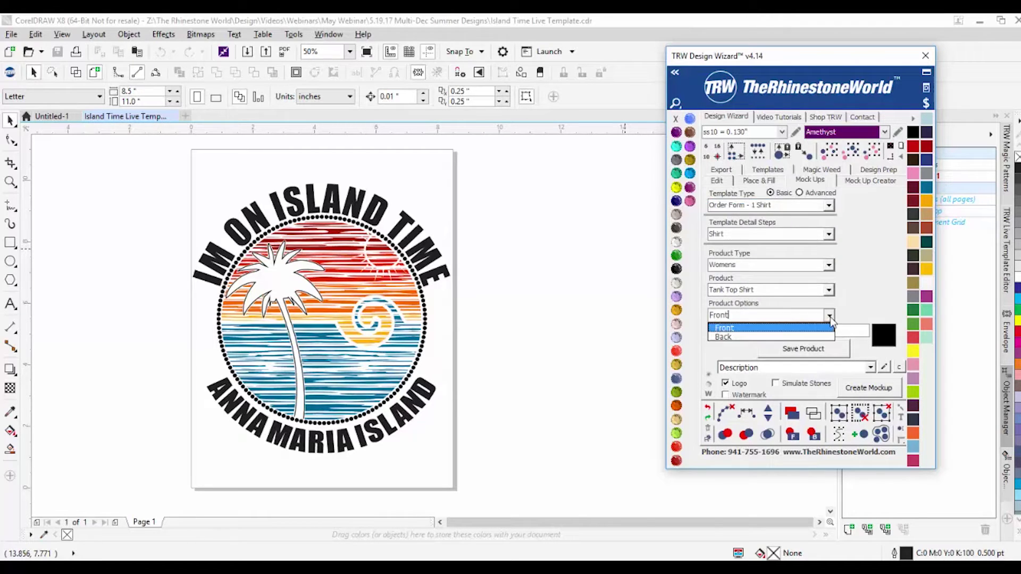
left_click(782, 337)
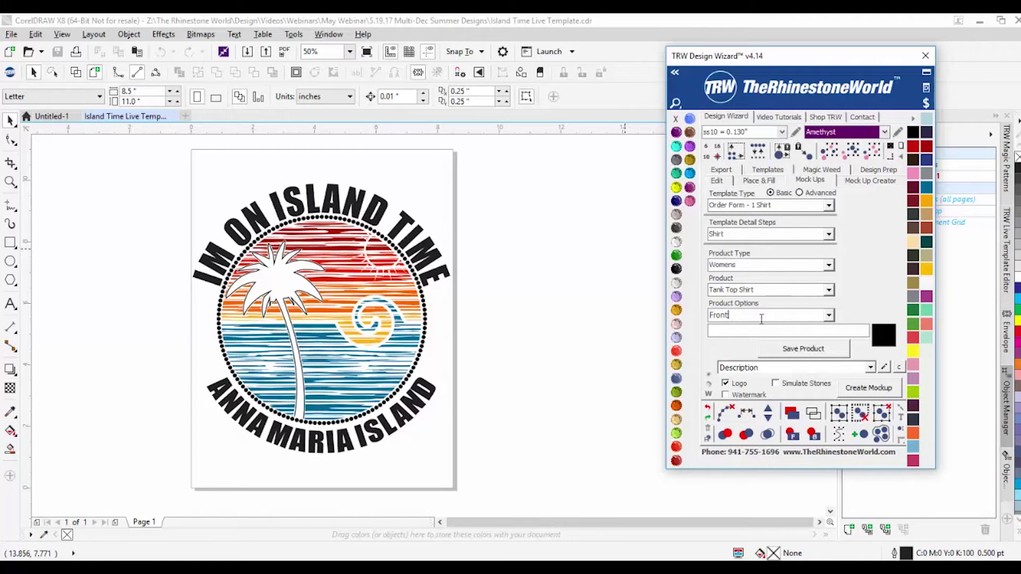
left_click(792, 351)
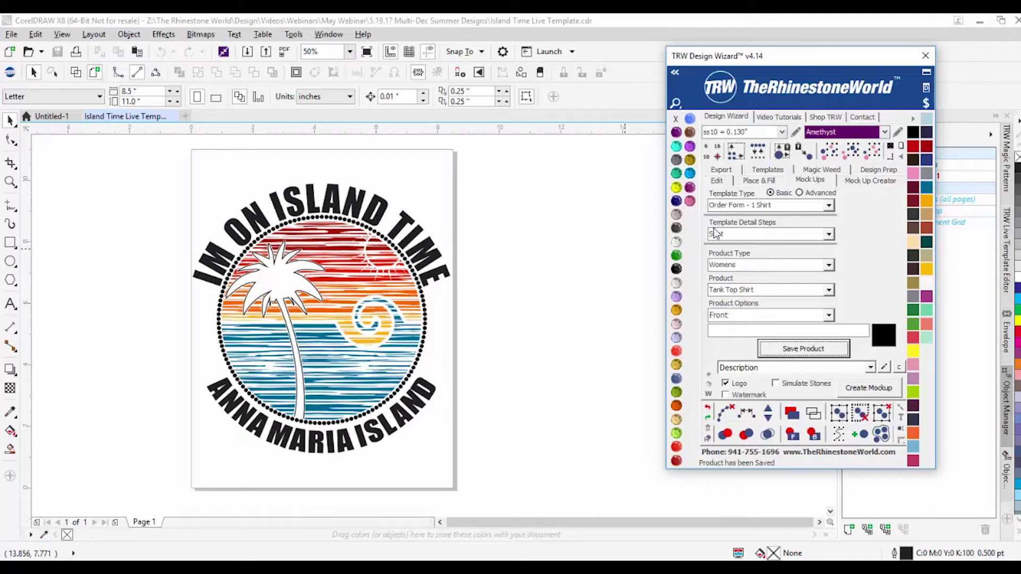
Step: Switch to the Design step, select the entire Island Time artwork, and save it as the design
left_click(829, 238)
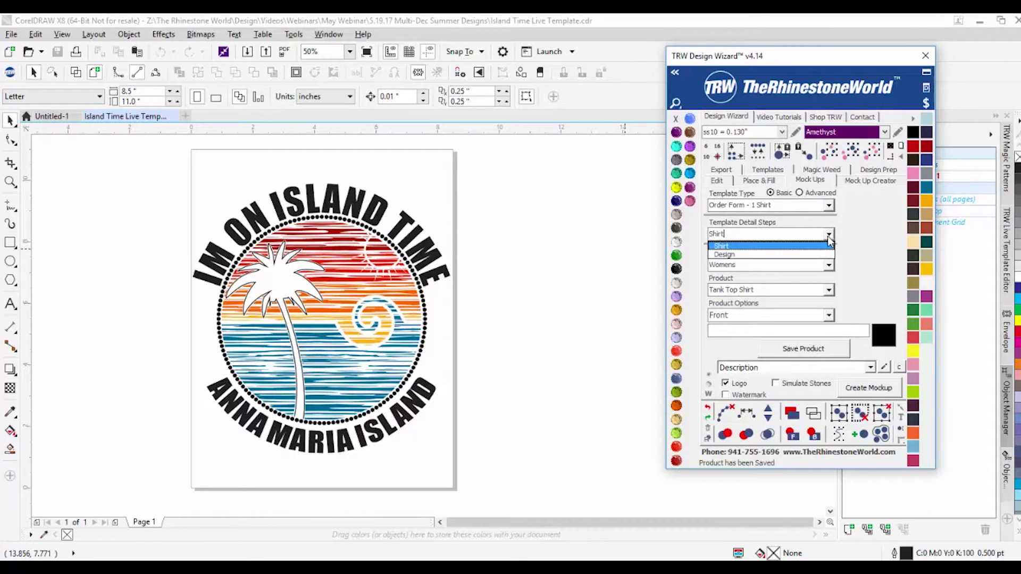
left_click(752, 255)
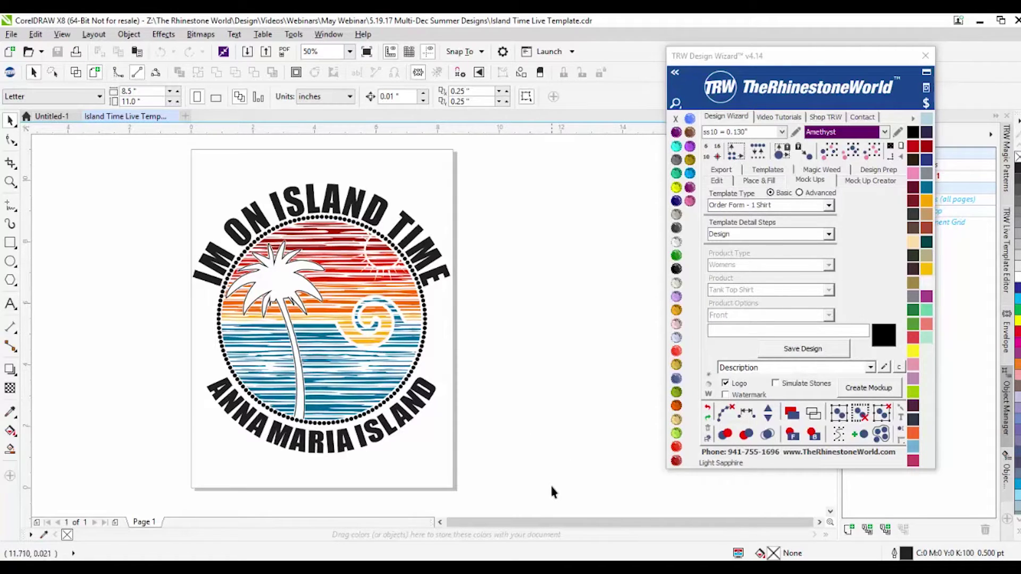
left_click_drag(514, 479, 153, 165)
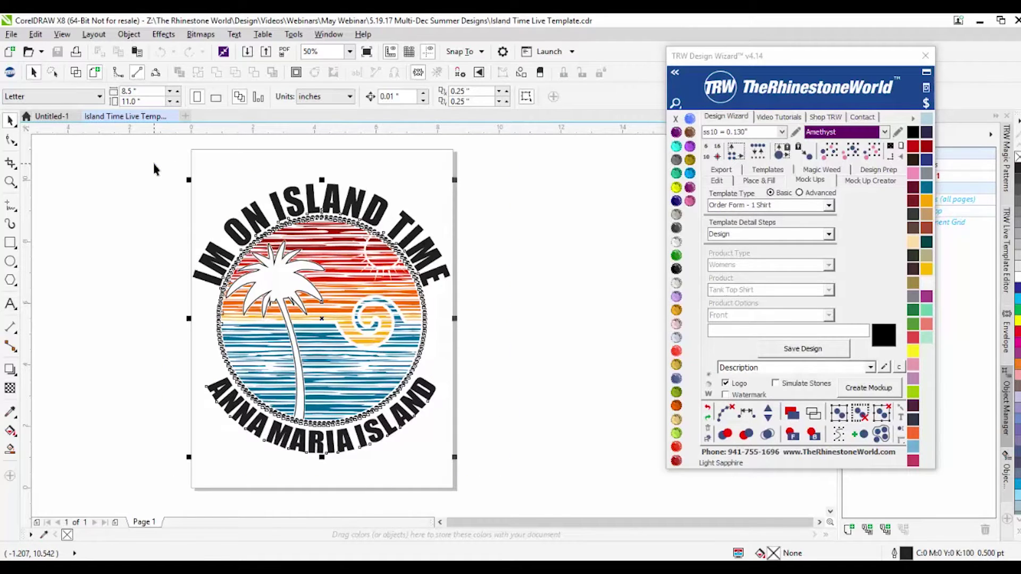
left_click(787, 350)
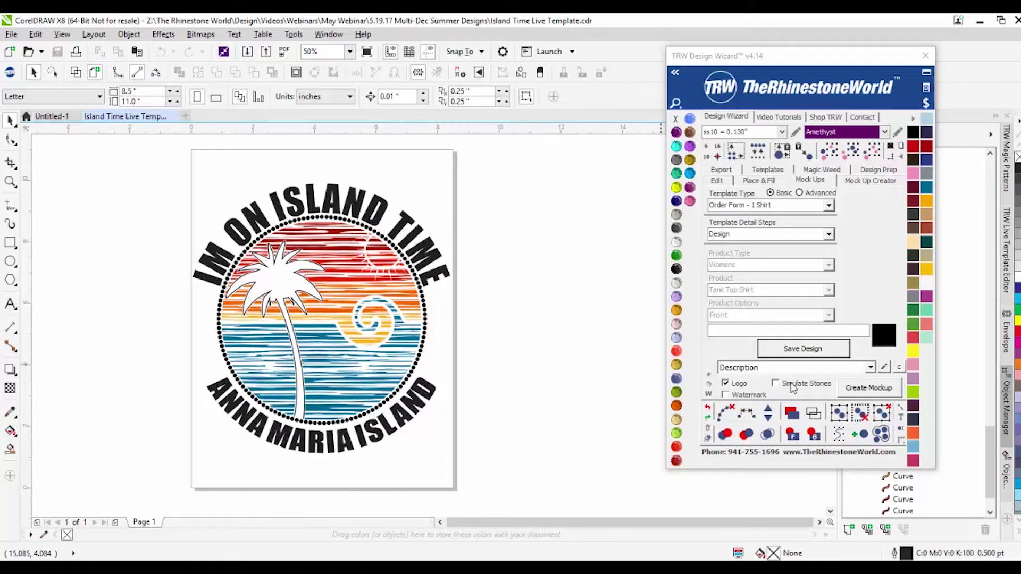
Step: Enable Watermark and Simulate Stones, create the mockup, and dismiss the No Logo Found message
left_click(732, 396)
left_click(777, 384)
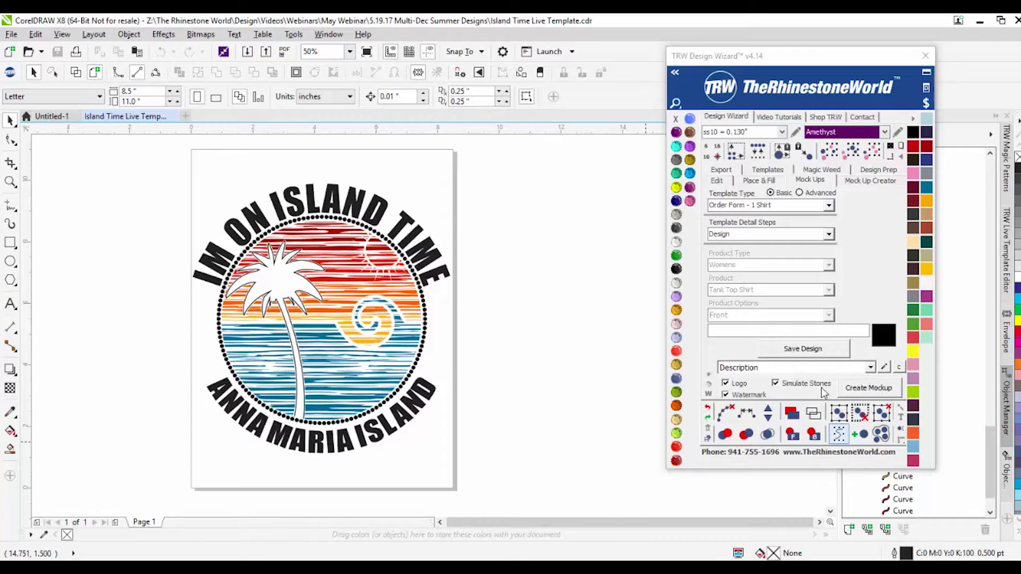
left_click(870, 390)
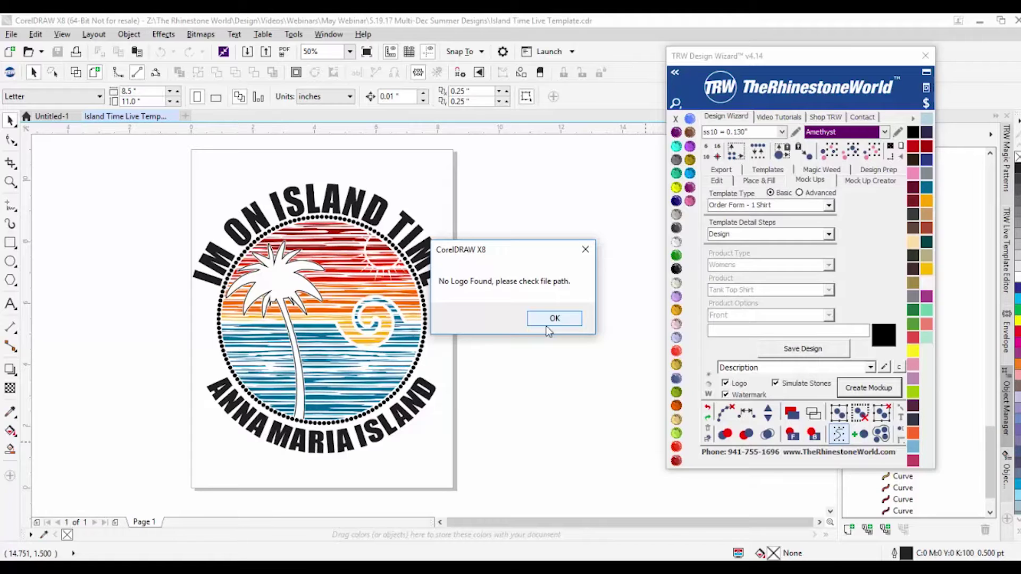
left_click(549, 319)
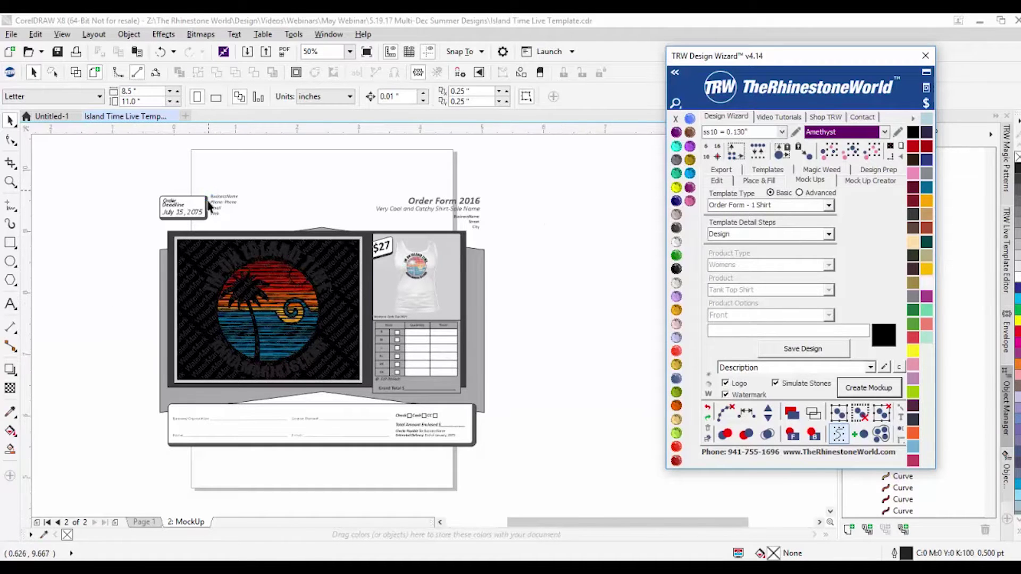
Step: Zoom around the watermarked mockup page and inspect the circular artwork
scroll(211, 189, "up", 2)
scroll(504, 370, "down", 1)
scroll(505, 371, "down", 1)
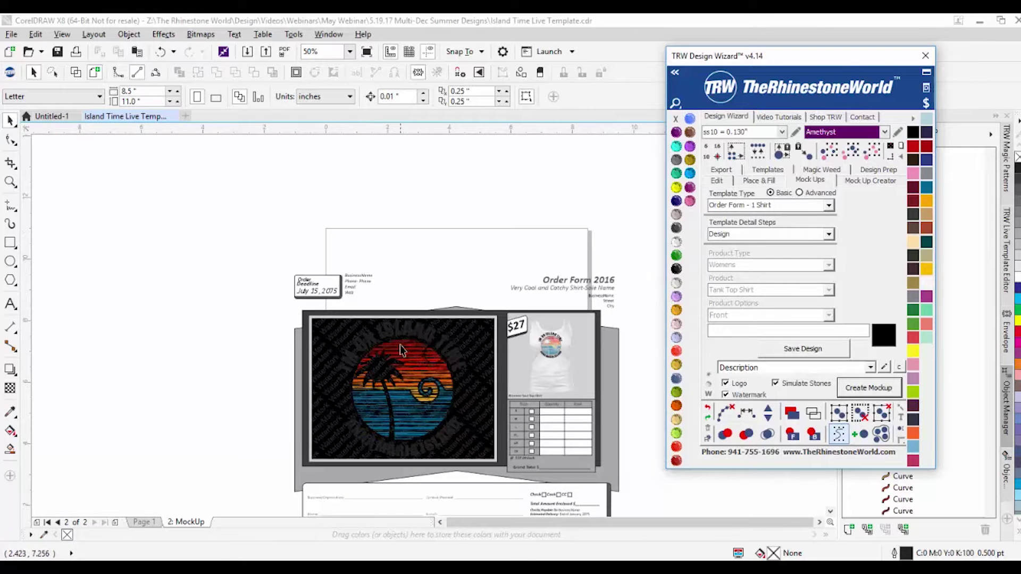
scroll(431, 372, "up", 1)
scroll(468, 304, "down", 1)
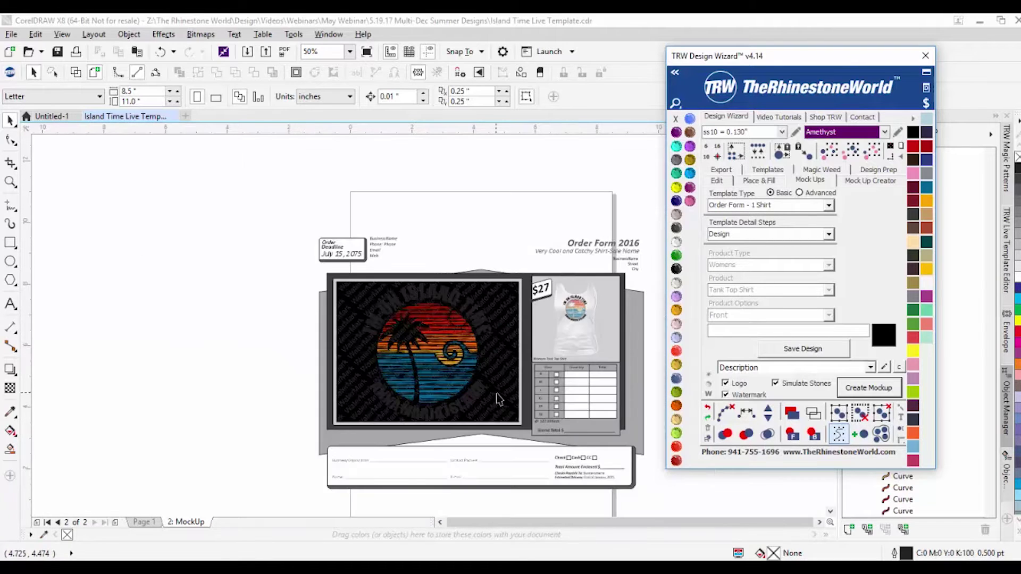
scroll(462, 406, "up", 1)
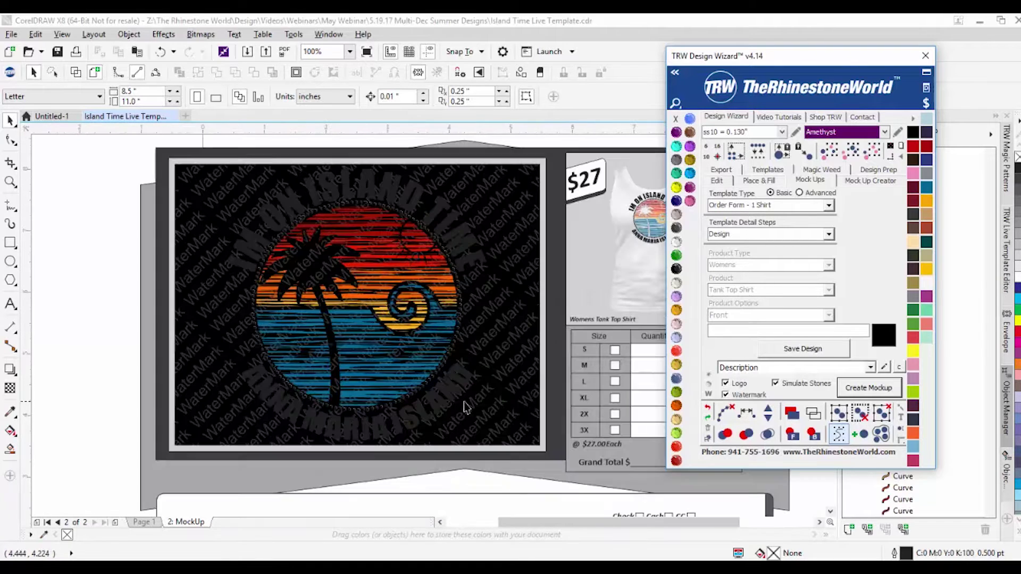
left_click(433, 408)
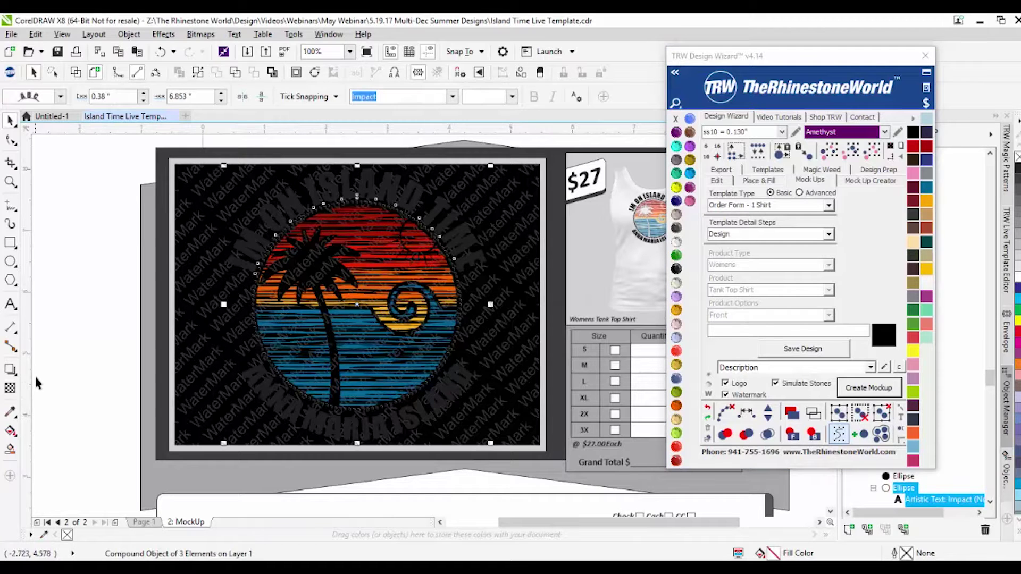
left_click(88, 374)
Step: Turn the black panel behind the design grey (R131 G139 B142)
scroll(191, 287, "up", 1)
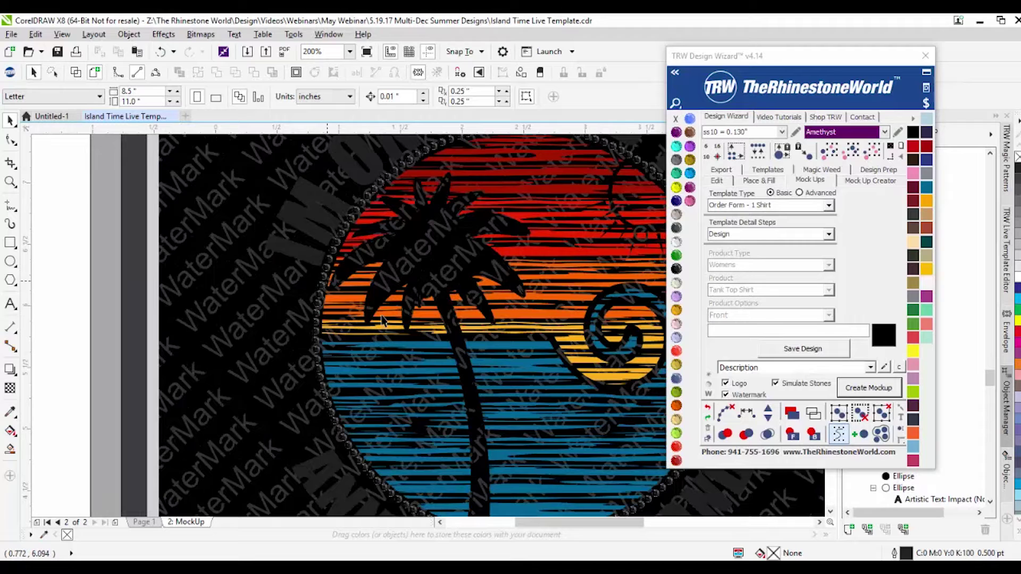
scroll(263, 387, "down", 1)
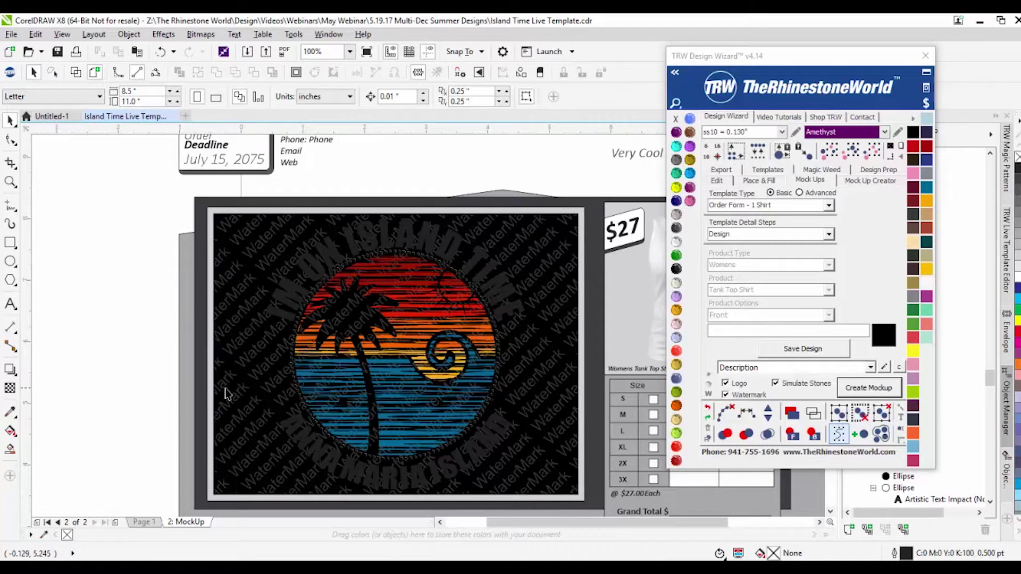
scroll(297, 419, "up", 1)
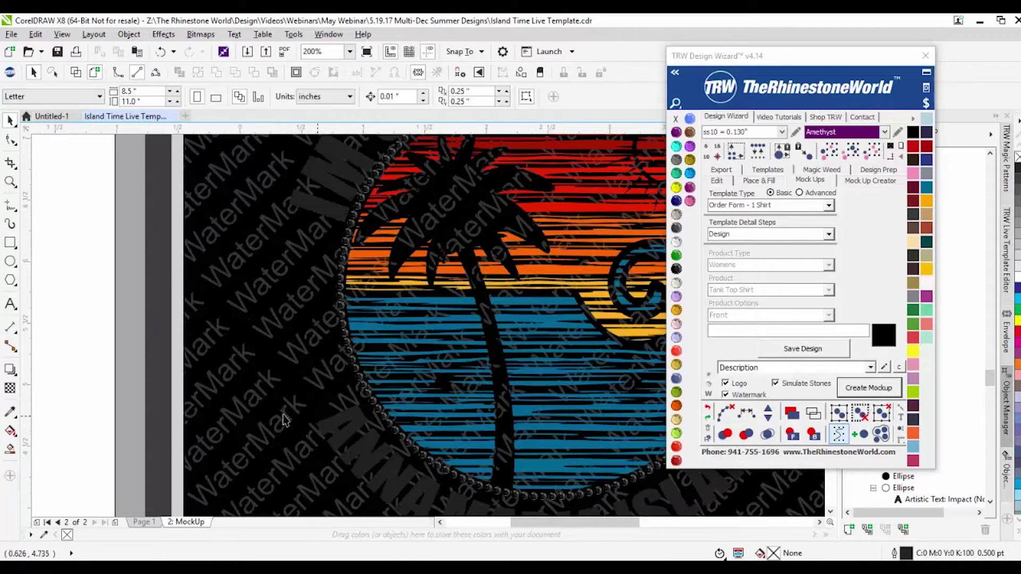
scroll(275, 422, "down", 1)
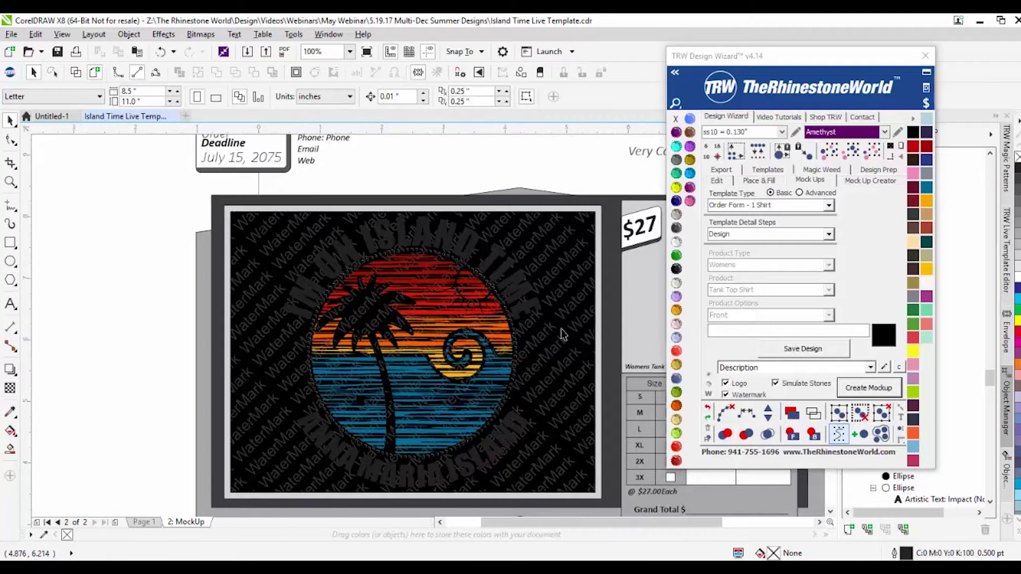
left_click(246, 365)
left_click(926, 174)
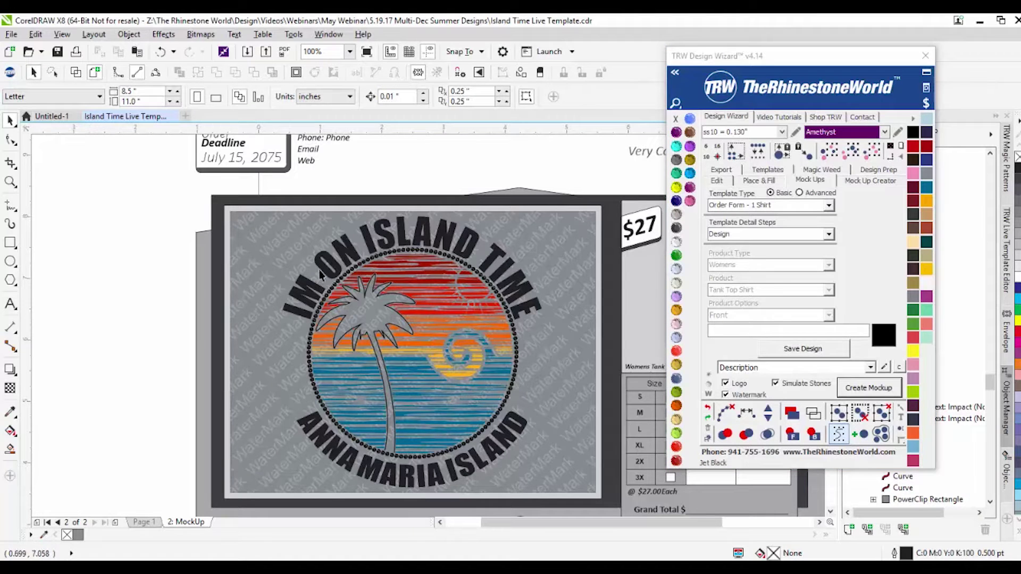
Step: Fill the background panel Jet Black and make the IM ON ISLAND TIME arc text Crystal white
left_click(676, 228)
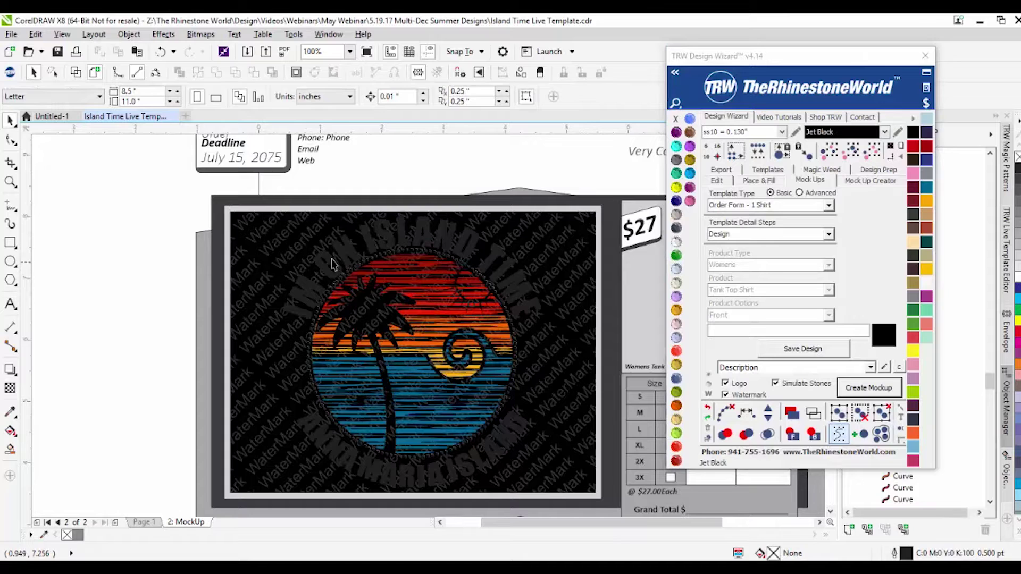
left_click(347, 248)
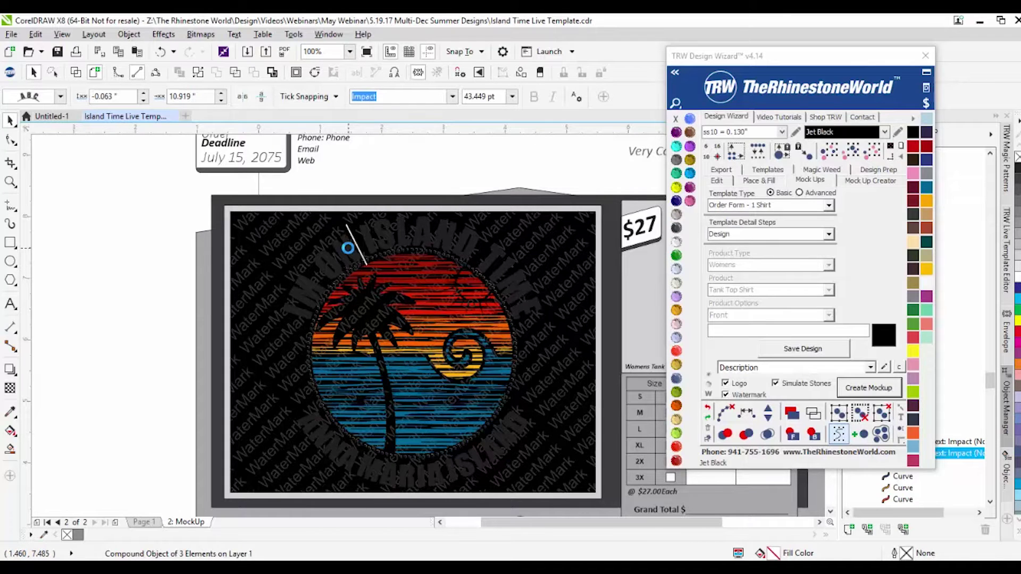
double_click(343, 231)
key("ctrl+a")
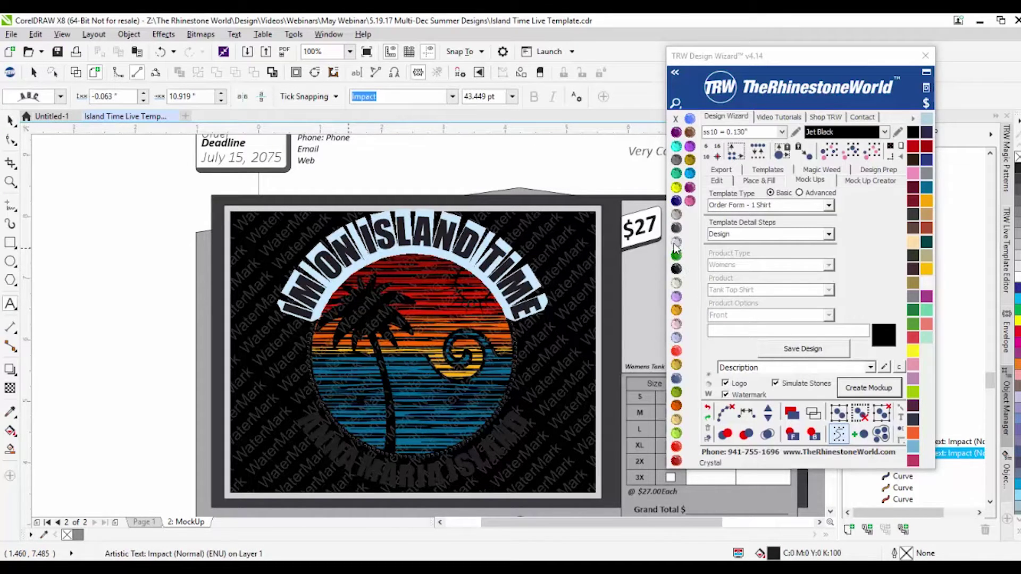
left_click(676, 242)
Step: Make the ANNA MARIA ISLAND text Crystal white
left_click(419, 478)
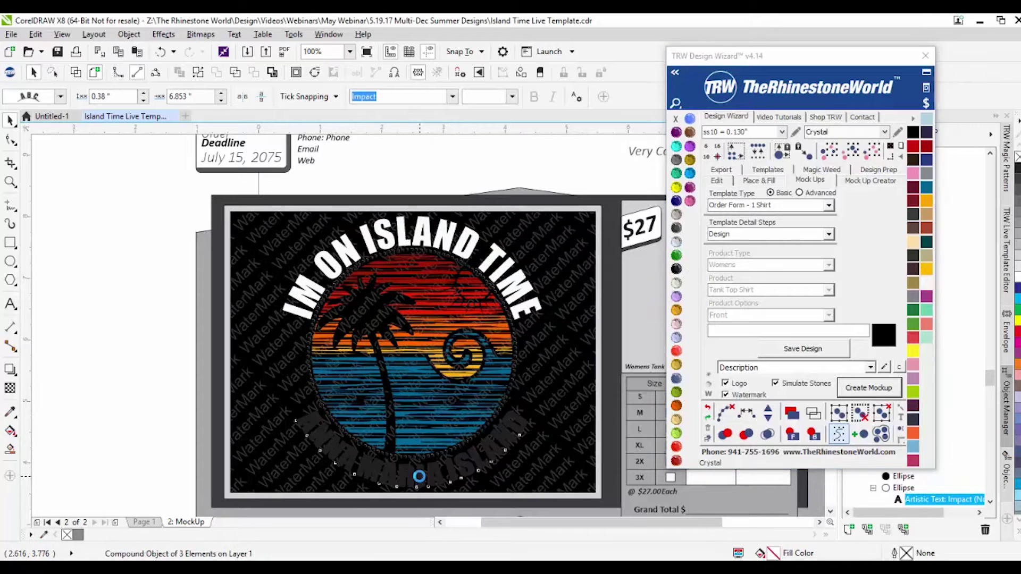
double_click(420, 477)
key("ctrl+a")
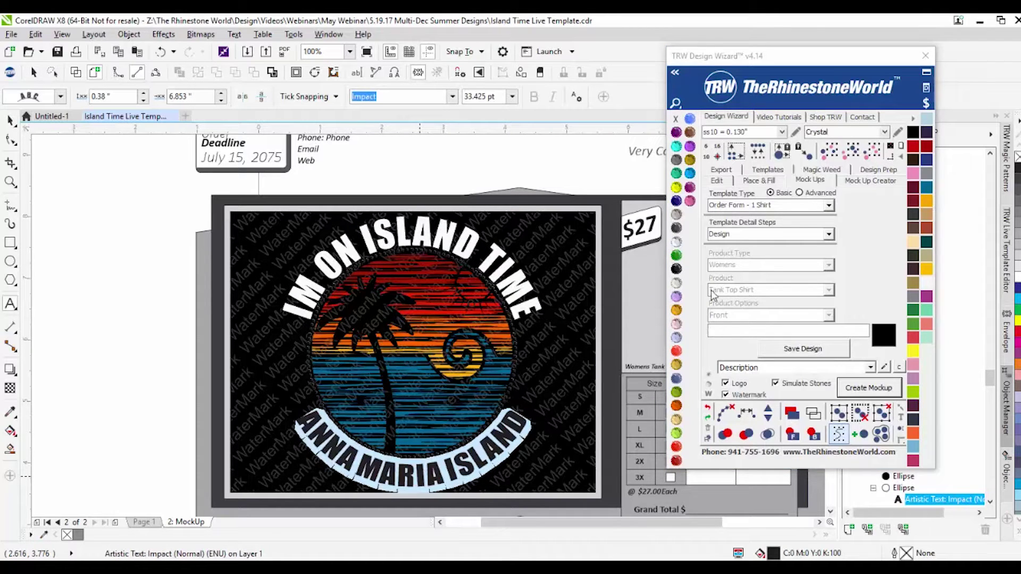
left_click(677, 242)
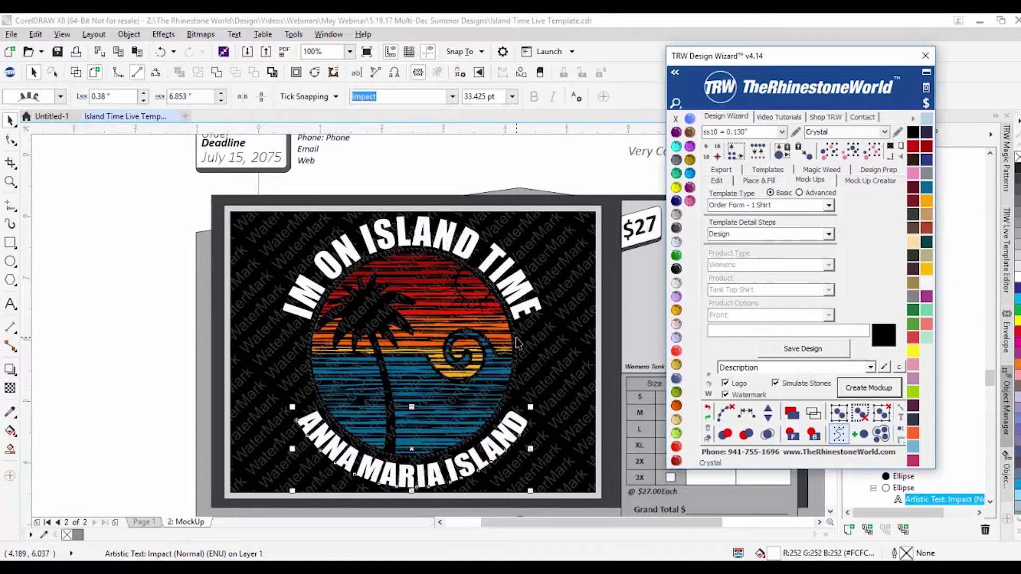
Step: Add a ring of Crystal rhinestones around the sunset circle
left_click(831, 152)
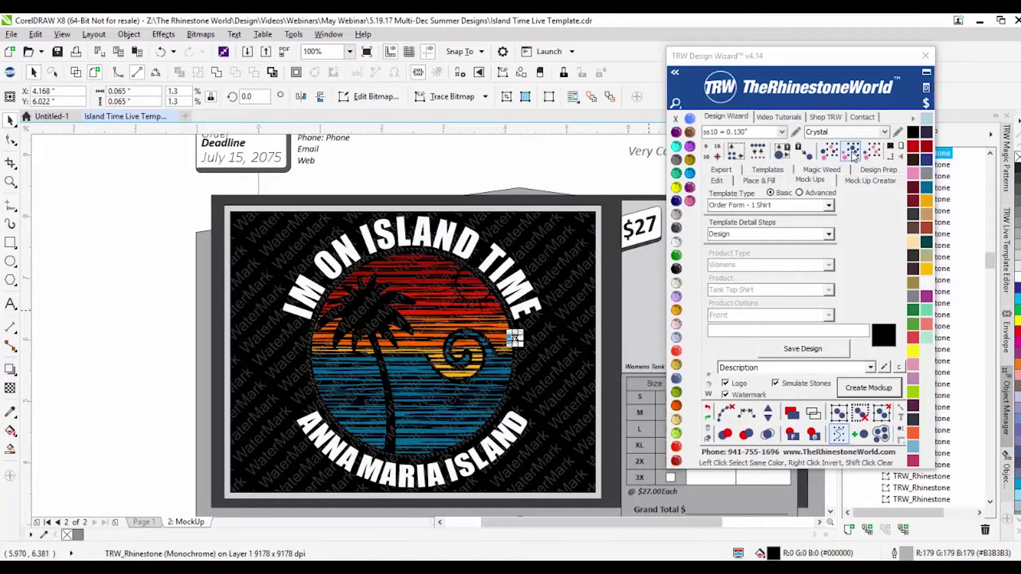
left_click(676, 242)
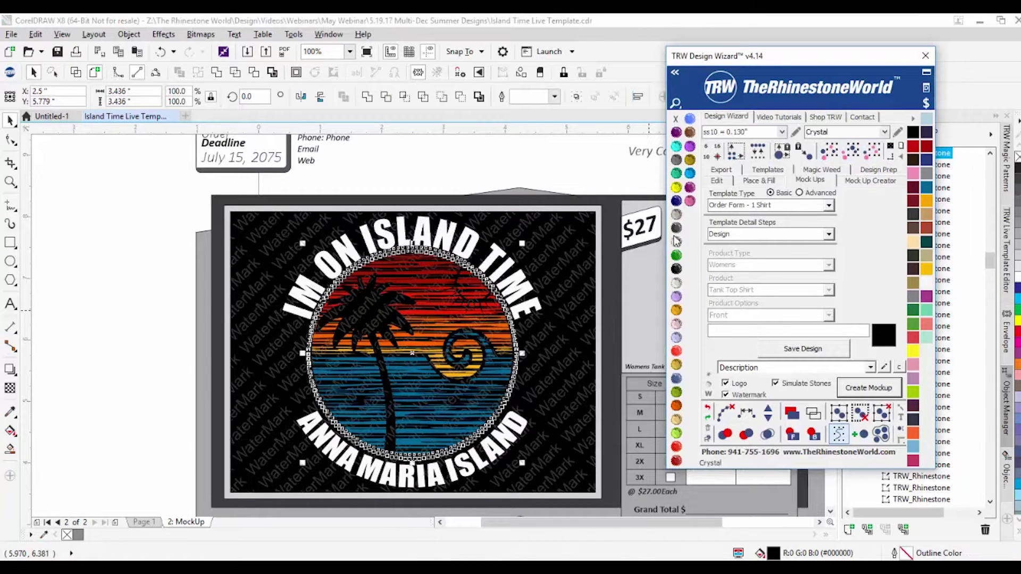
left_click(126, 286)
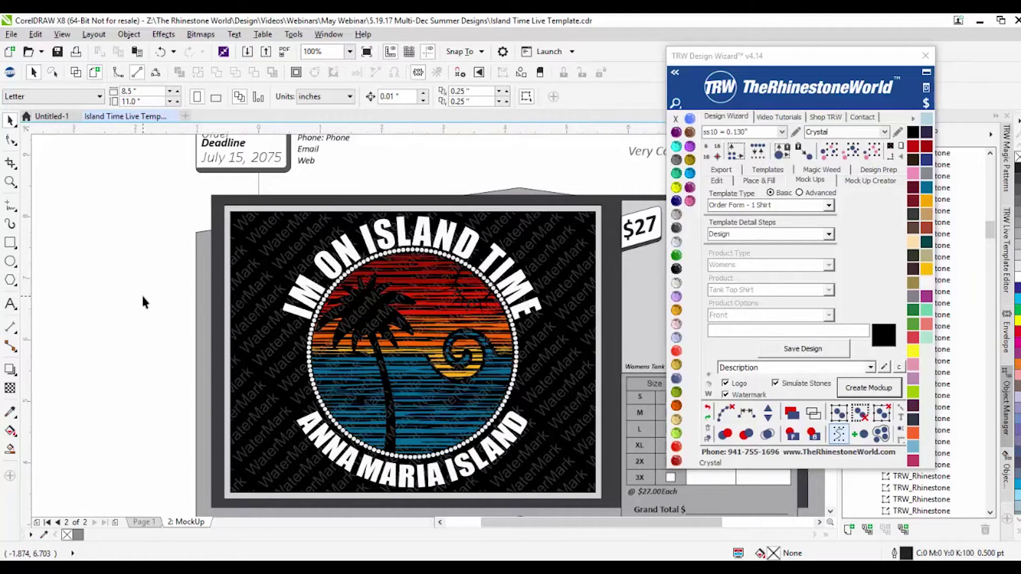
Step: Select the tank-top image and nudge it slightly upward
scroll(189, 291, "down", 2)
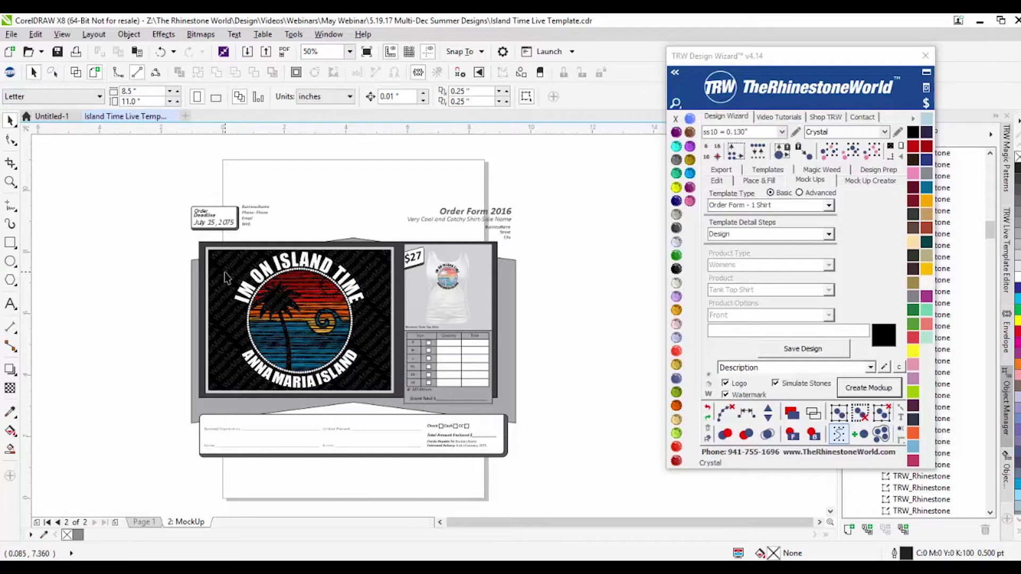
scroll(484, 288, "up", 4)
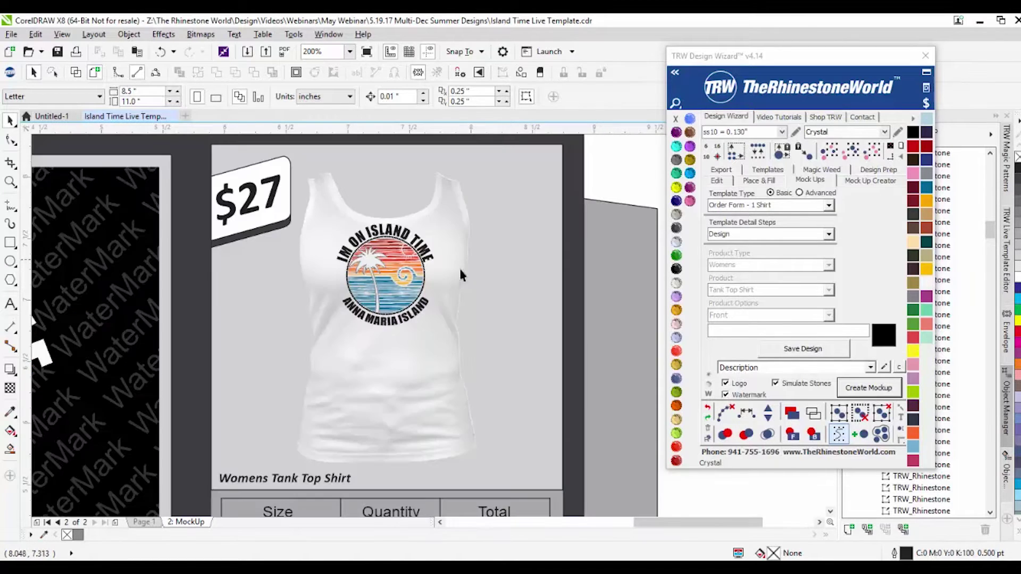
left_click(402, 367)
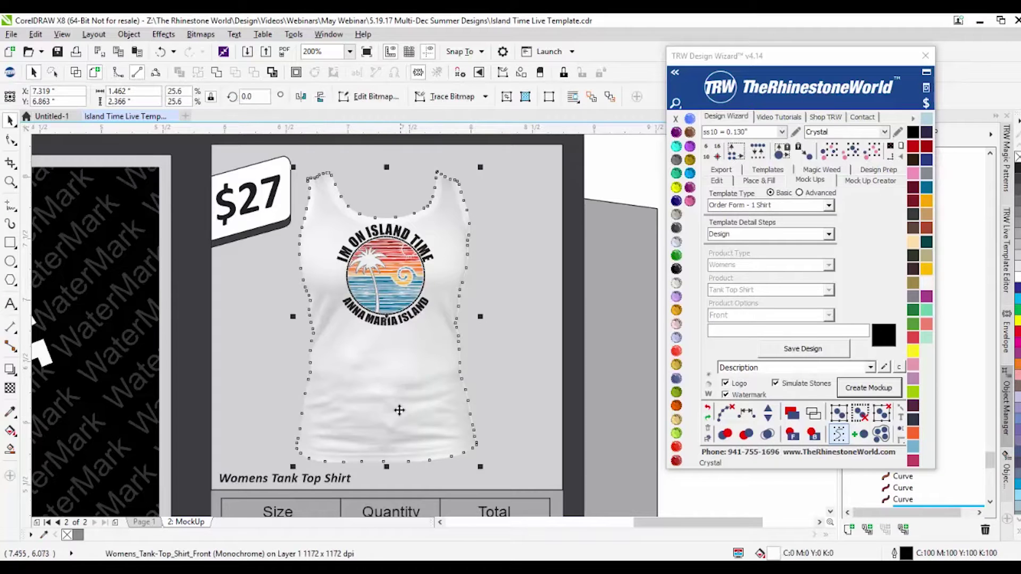
left_click_drag(397, 405, 397, 399)
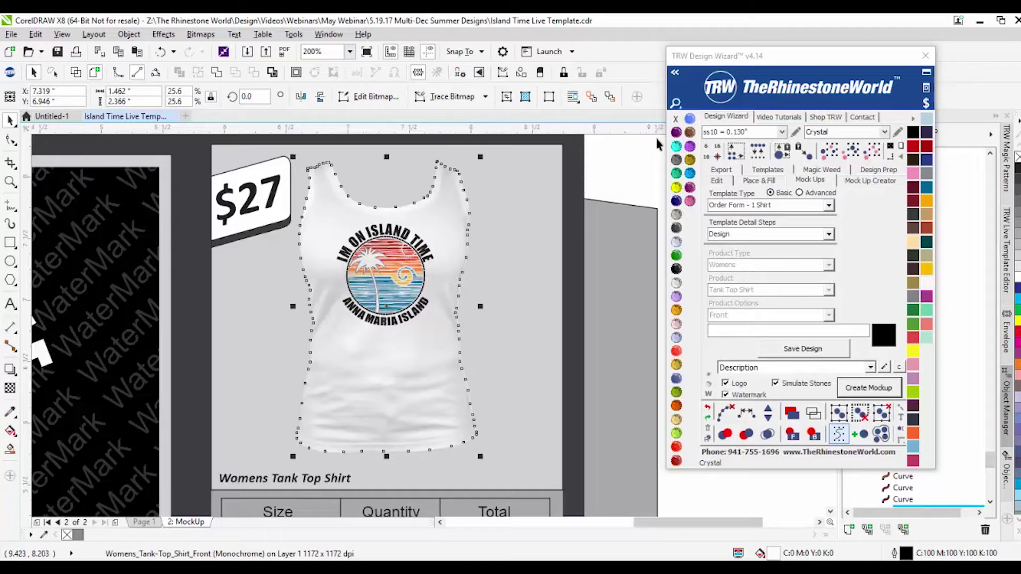
Step: Try Amethyst, dark red, green, grey and Light Siam fills on the tank top, ending on Jet Black
left_click(675, 132)
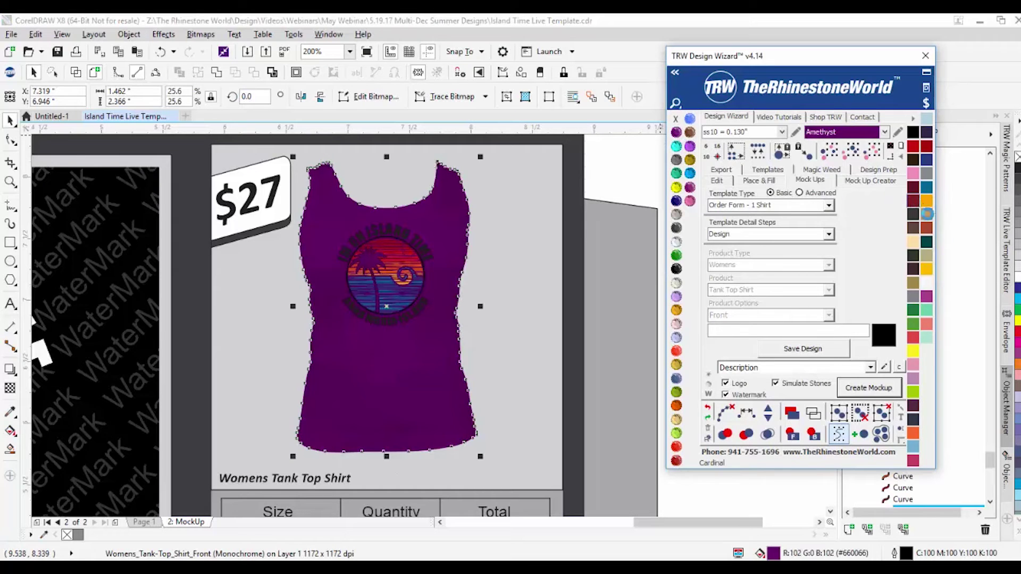
left_click(913, 200)
left_click(1016, 313)
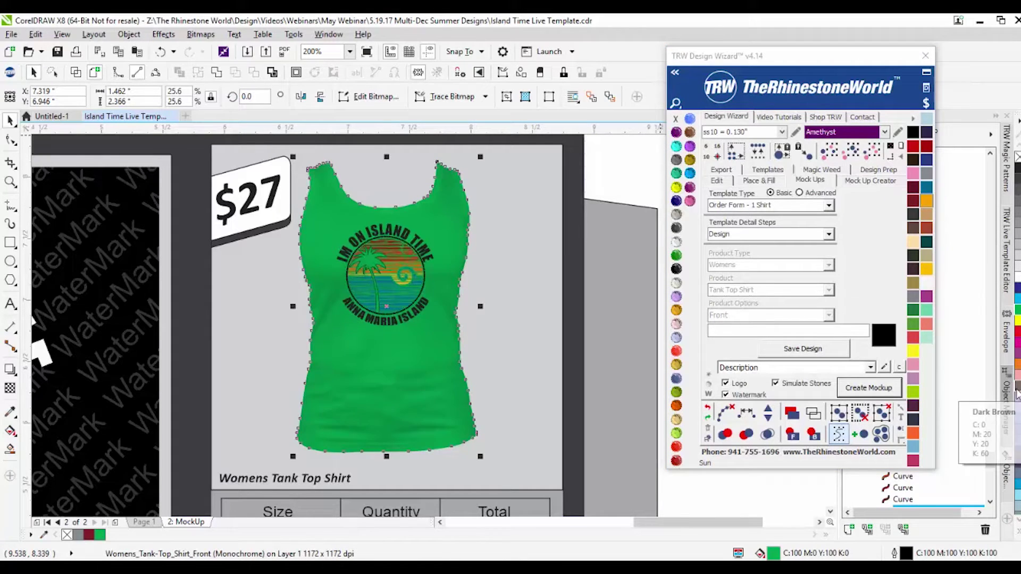
left_click(1016, 179)
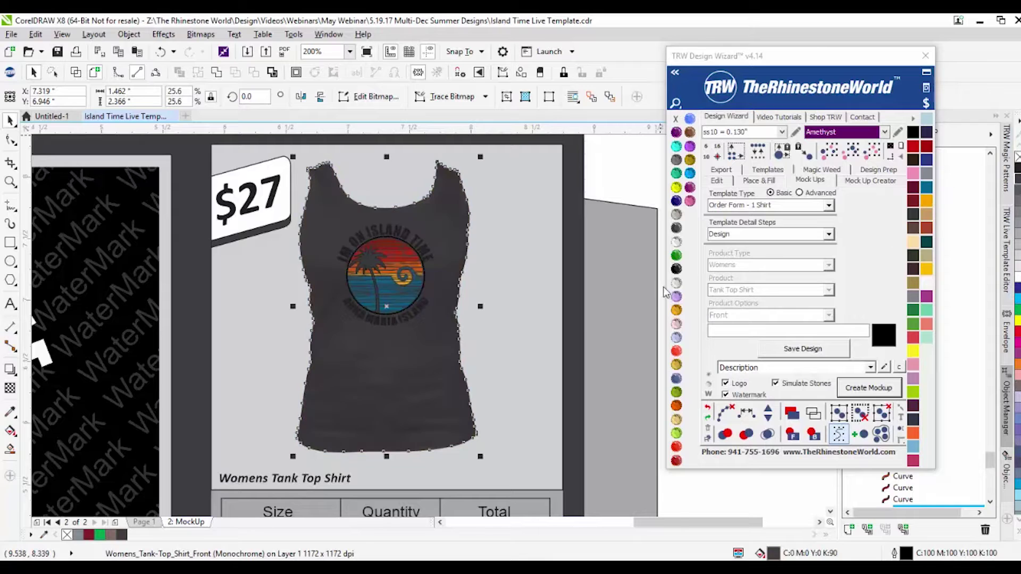
left_click(676, 461)
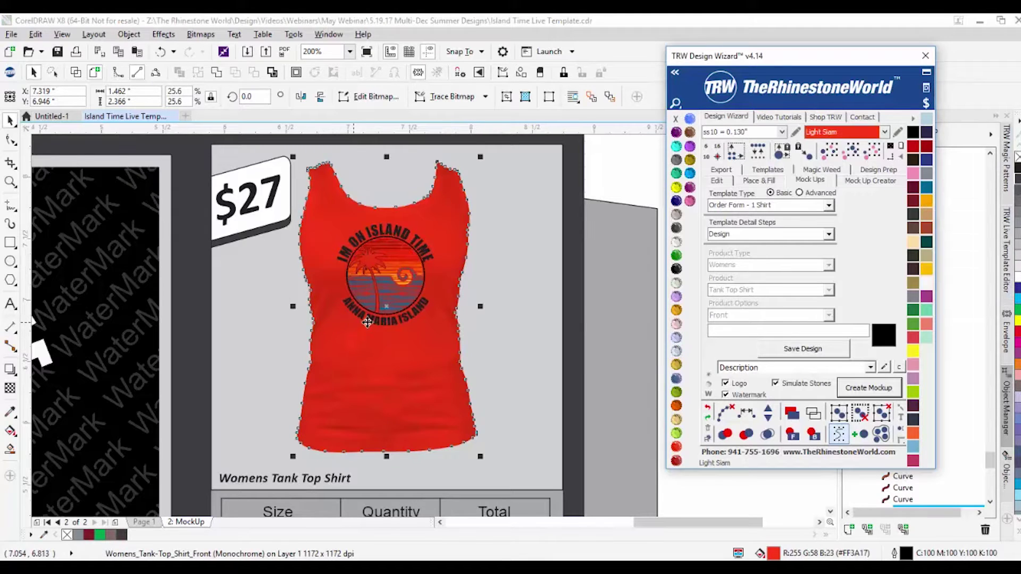
left_click(676, 269)
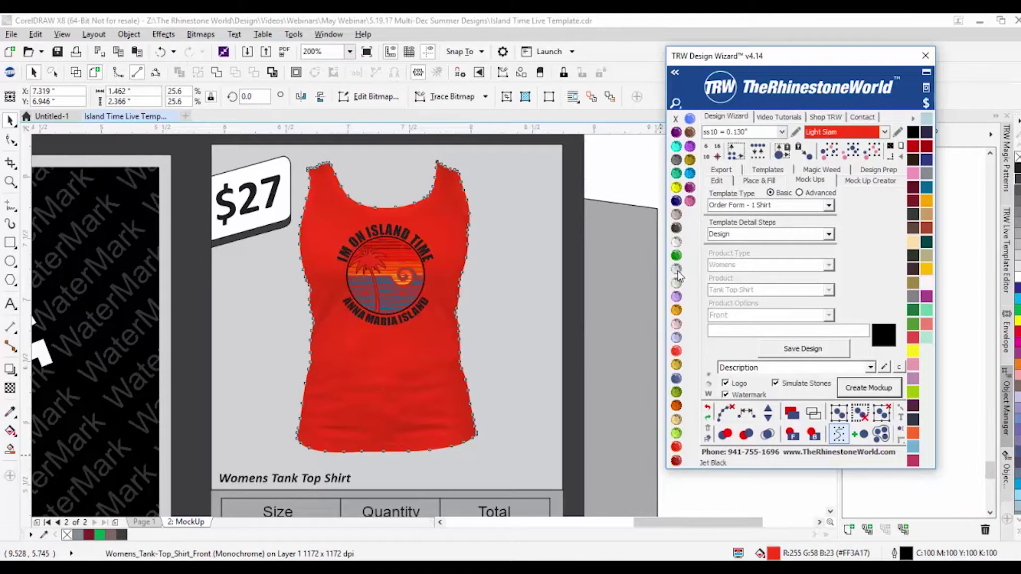
left_click(520, 273)
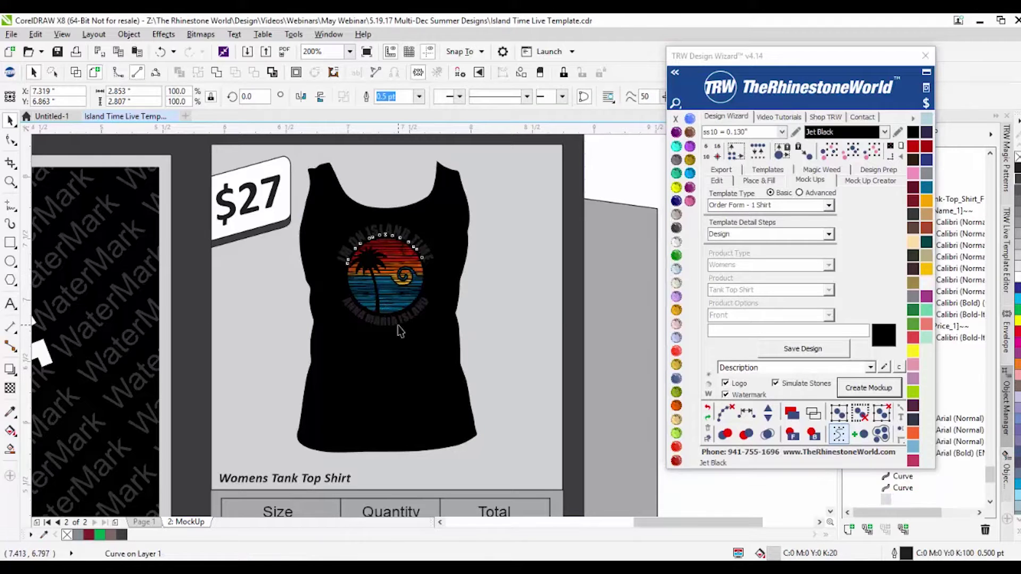
Step: Colour the ANNA MARIA ISLAND text and the top arched logo text TRW Blue
left_click(395, 319)
double_click(395, 319)
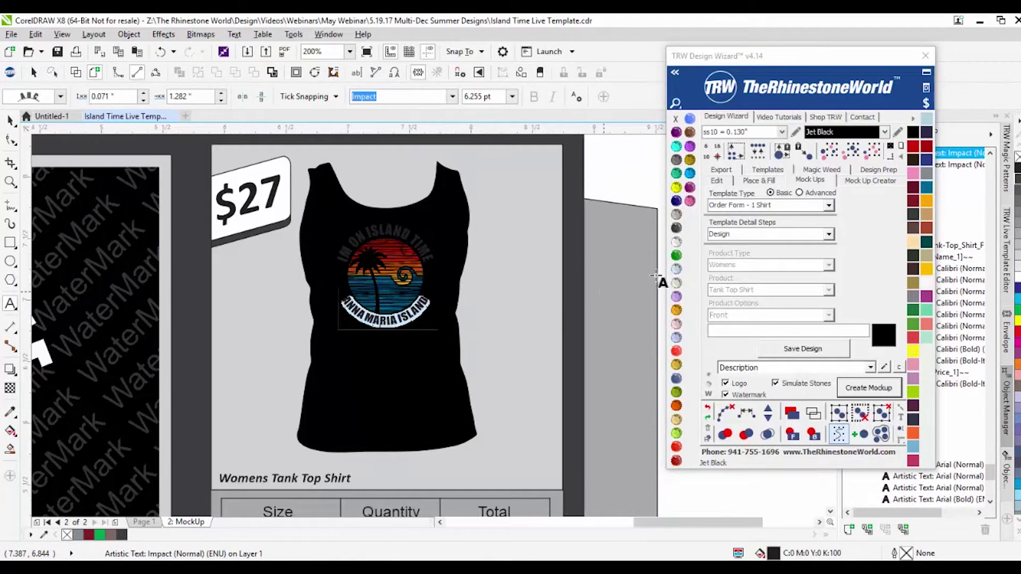
left_click(690, 173)
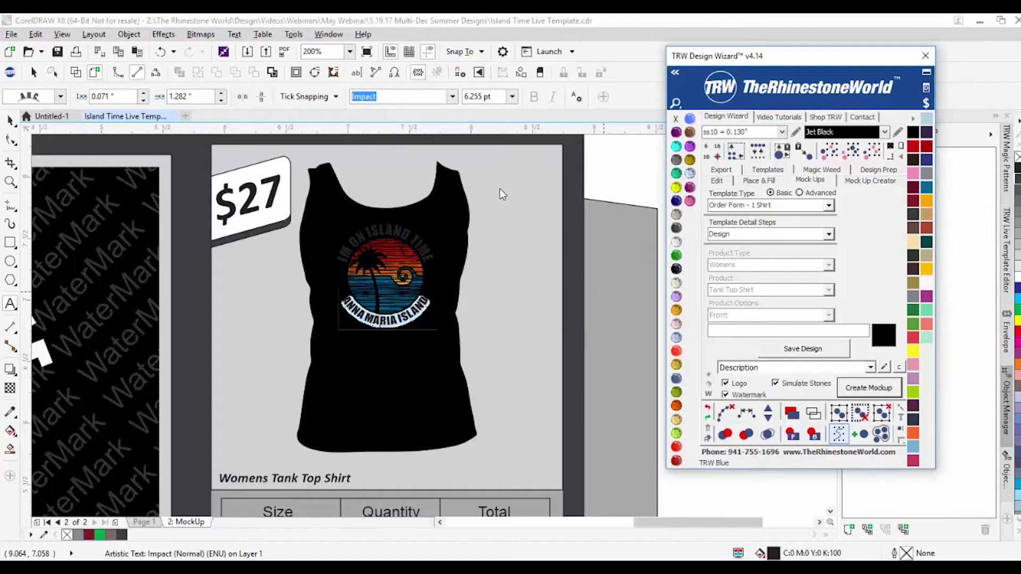
left_click(385, 229)
left_click(385, 230)
double_click(398, 227)
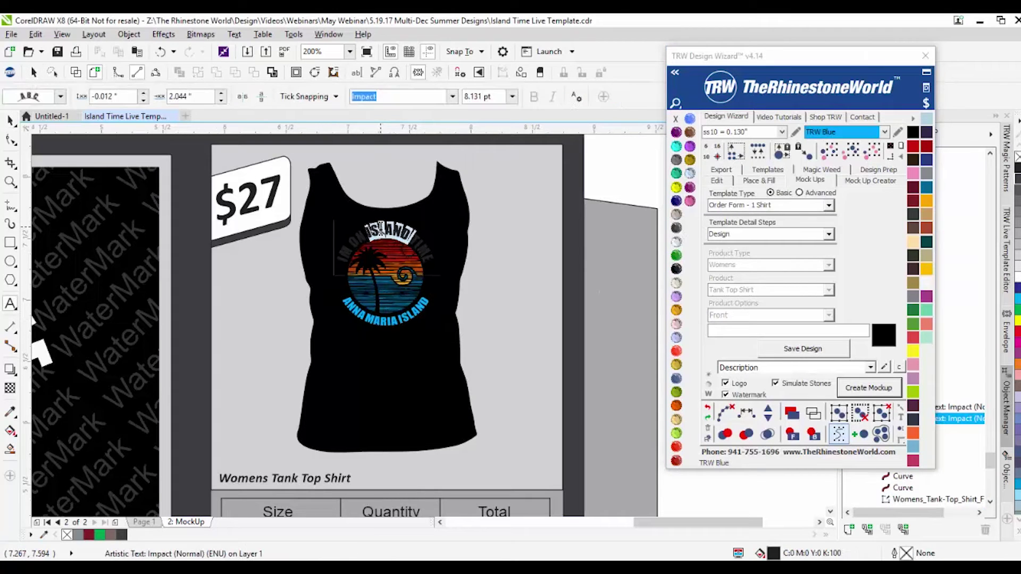
left_click(690, 173)
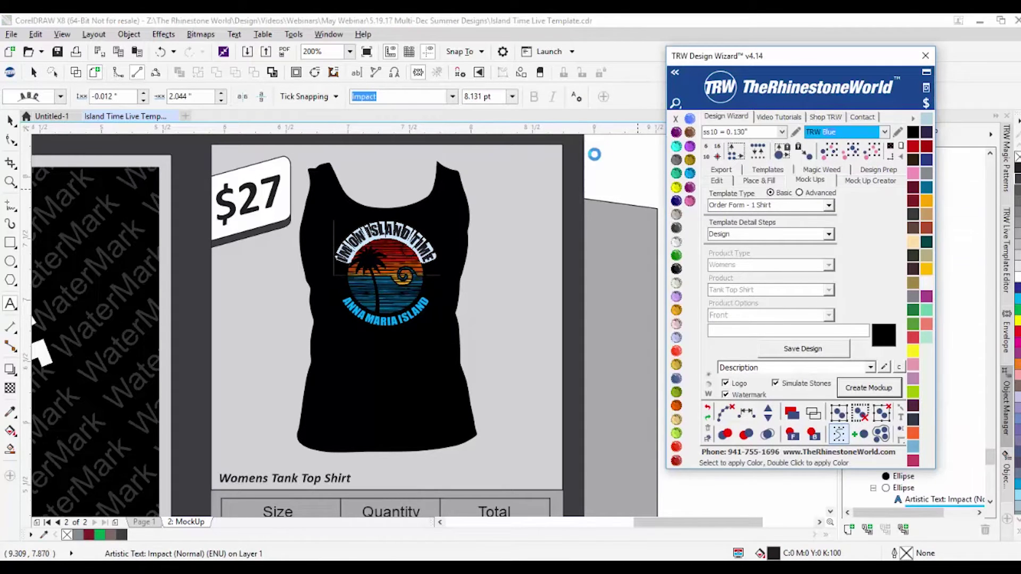
Step: Make all the stones of the rhinestone ring Light Topaz
left_click(347, 282)
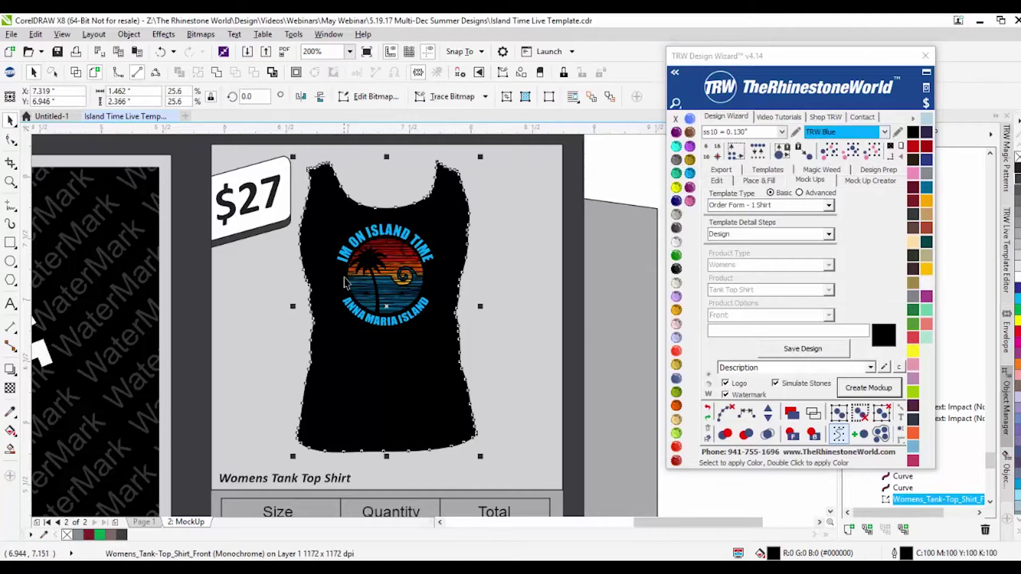
scroll(347, 279, "up", 2)
left_click(348, 269)
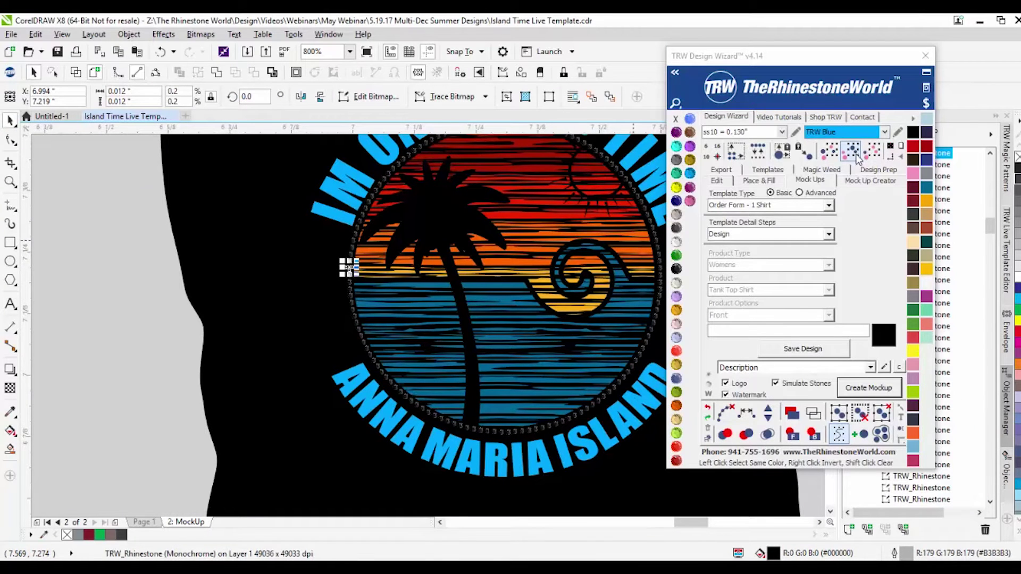
left_click(873, 157)
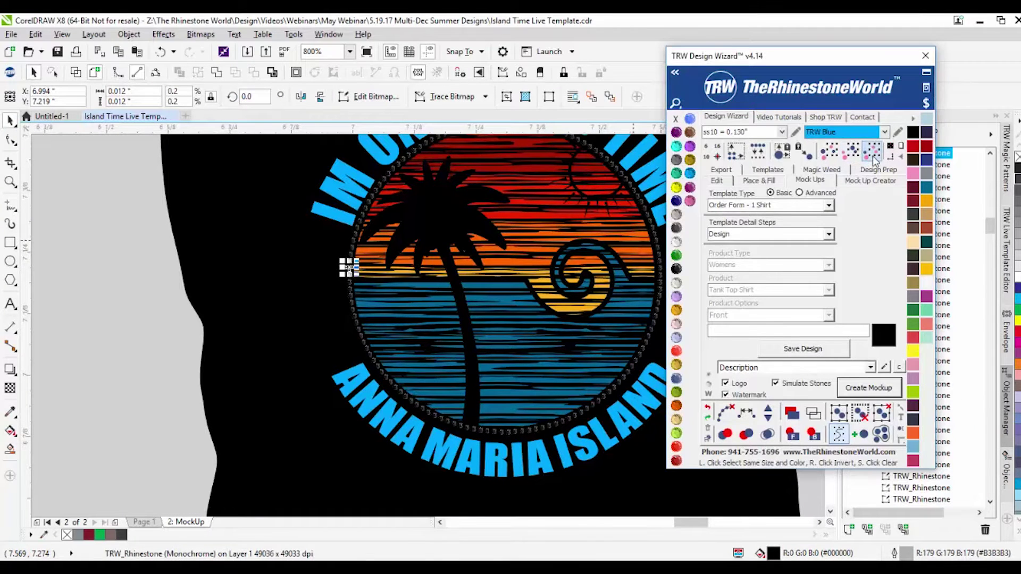
left_click(677, 366)
scroll(373, 309, "down", 1)
left_click(325, 343)
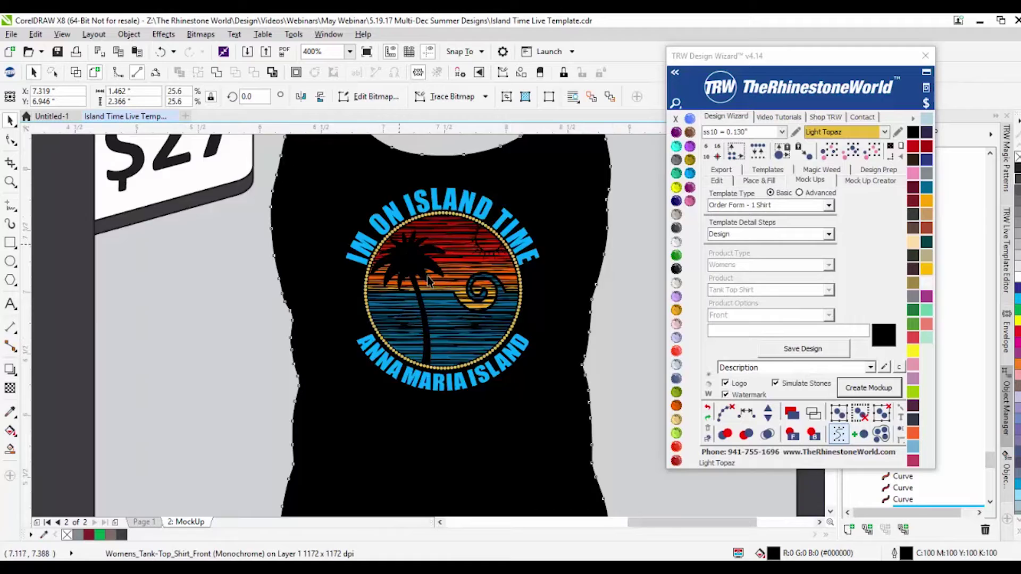
Step: Select the $27 price text for editing
scroll(399, 244, "down", 1)
left_click(286, 191)
double_click(286, 191)
Step: Change the price to $22.50 and scale the text down to fit inside the tag
left_click_drag(270, 180, 324, 168)
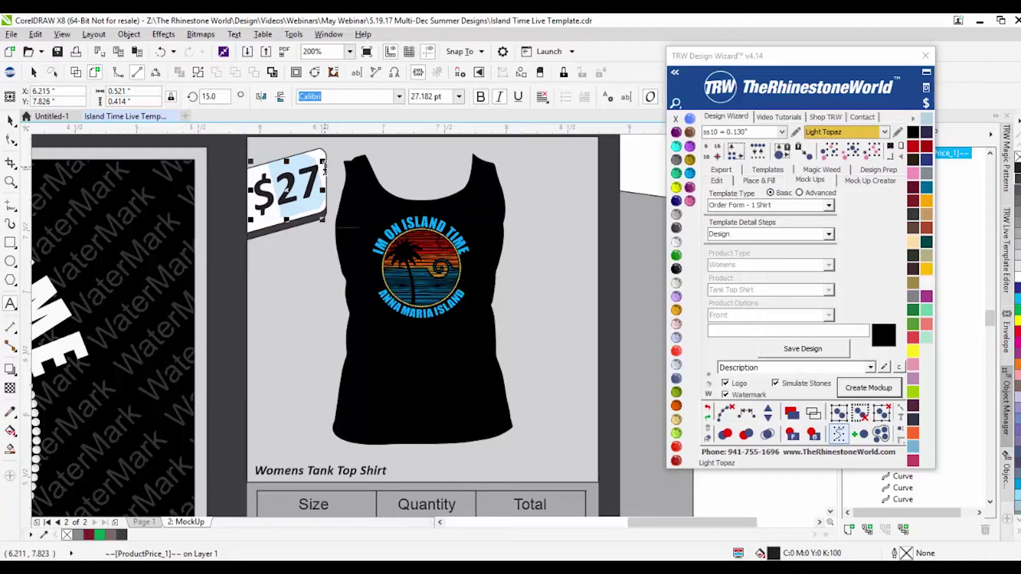
type("22.5")
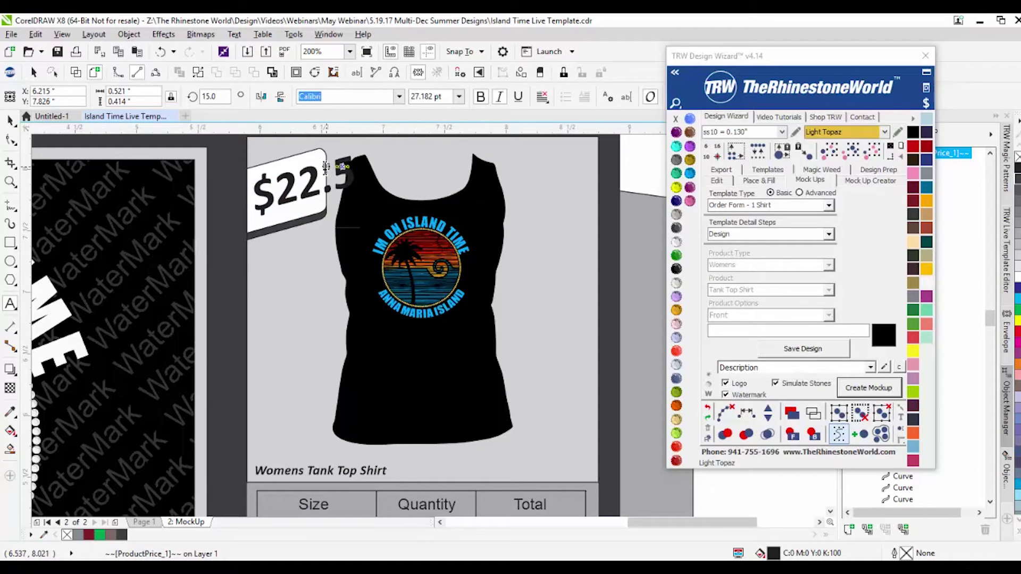
type("0")
left_click(11, 121)
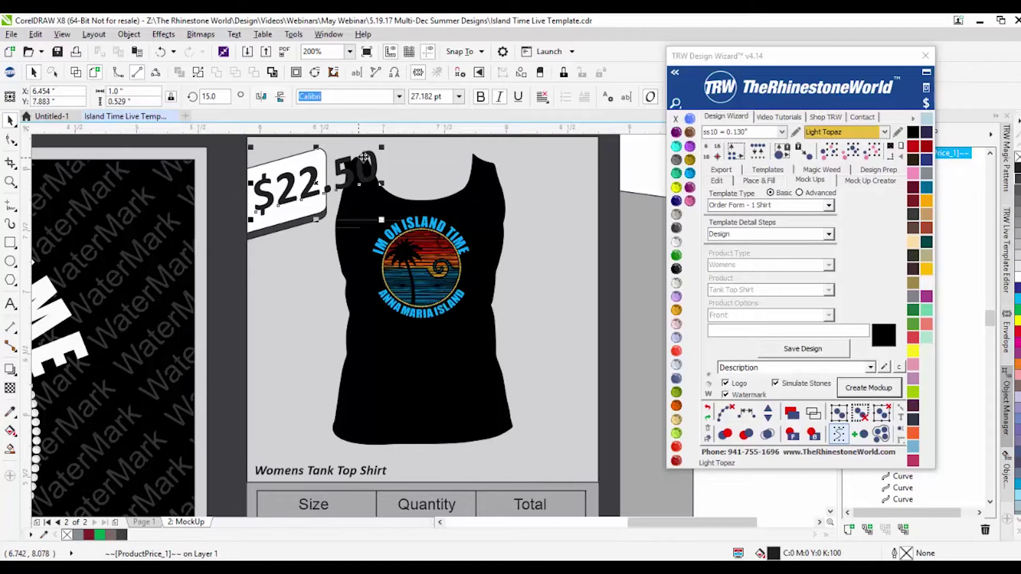
left_click_drag(381, 146, 287, 196)
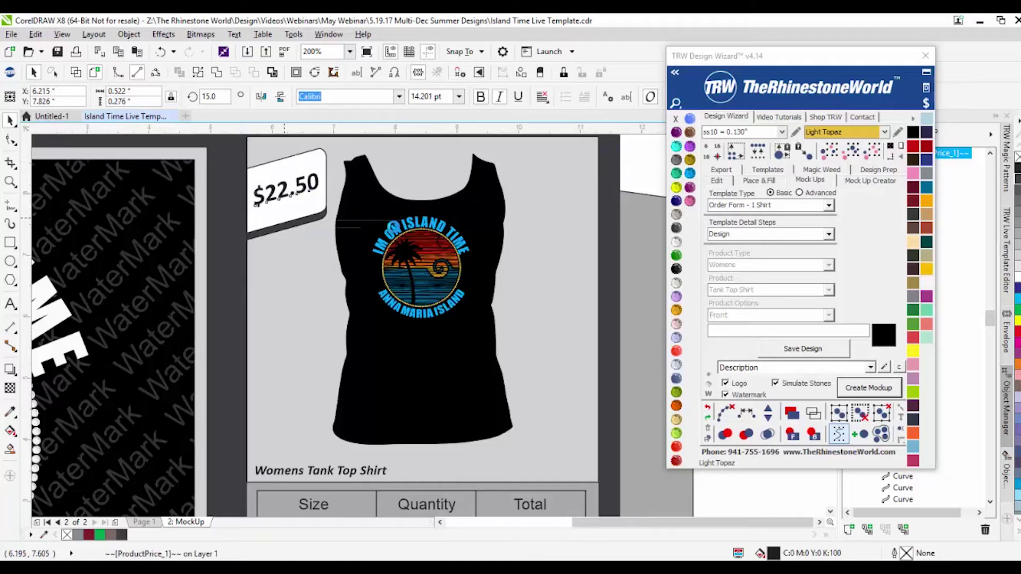
scroll(358, 231, "down", 2)
left_click(537, 198)
scroll(303, 224, "up", 1)
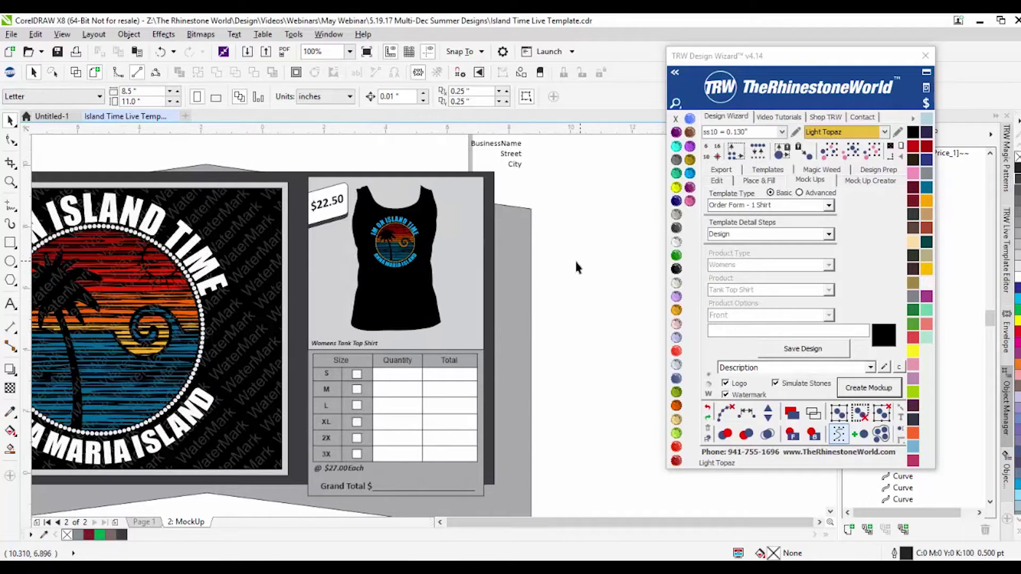
scroll(576, 260, "down", 1)
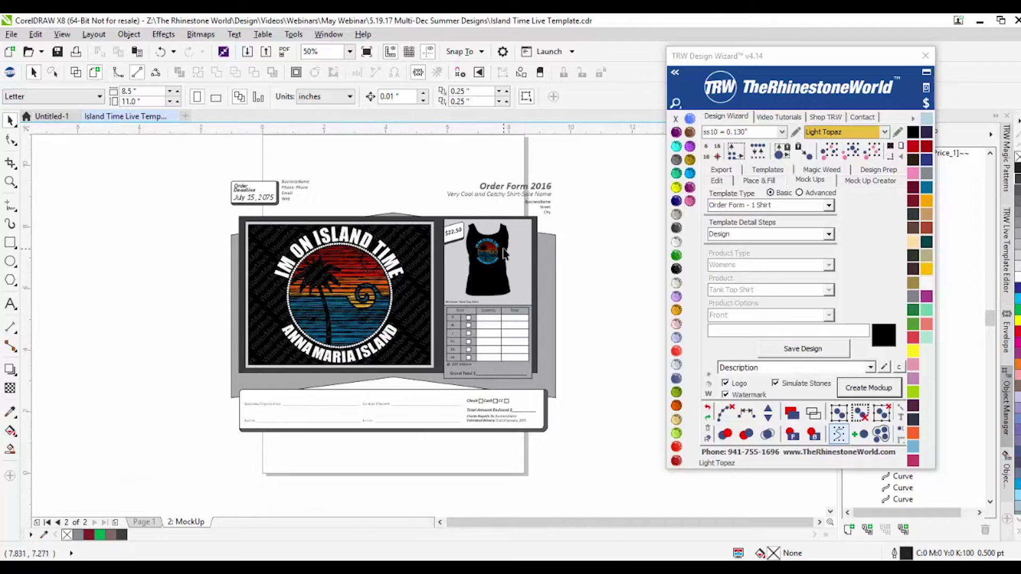
scroll(287, 184, "up", 1)
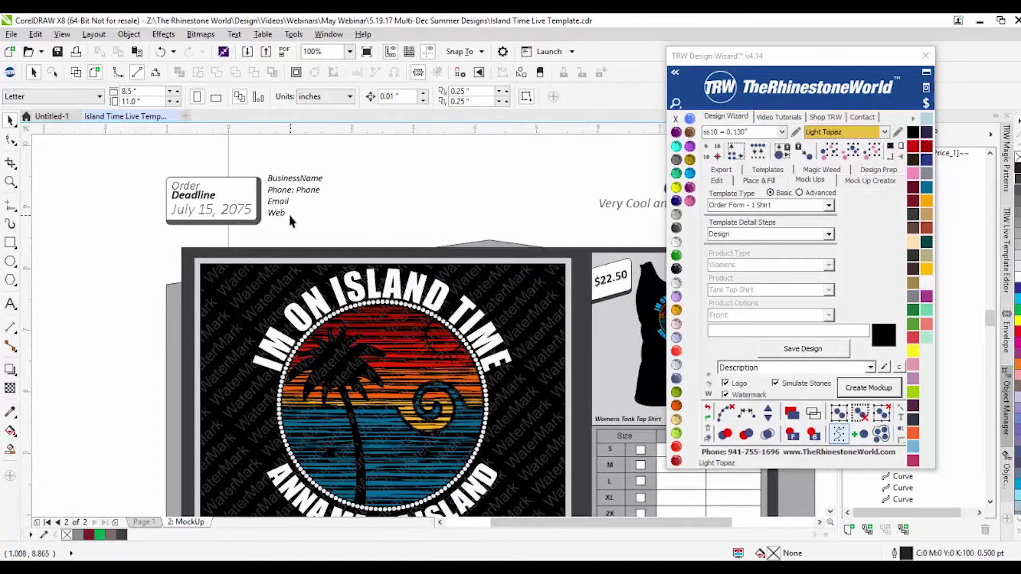
scroll(288, 213, "down", 1)
scroll(437, 221, "up", 1)
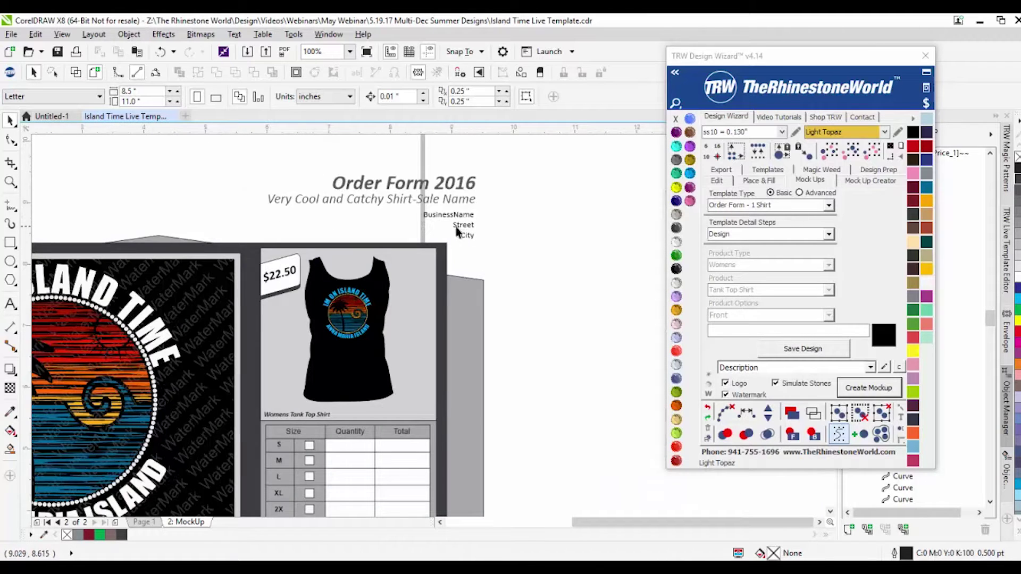
scroll(494, 231, "down", 1)
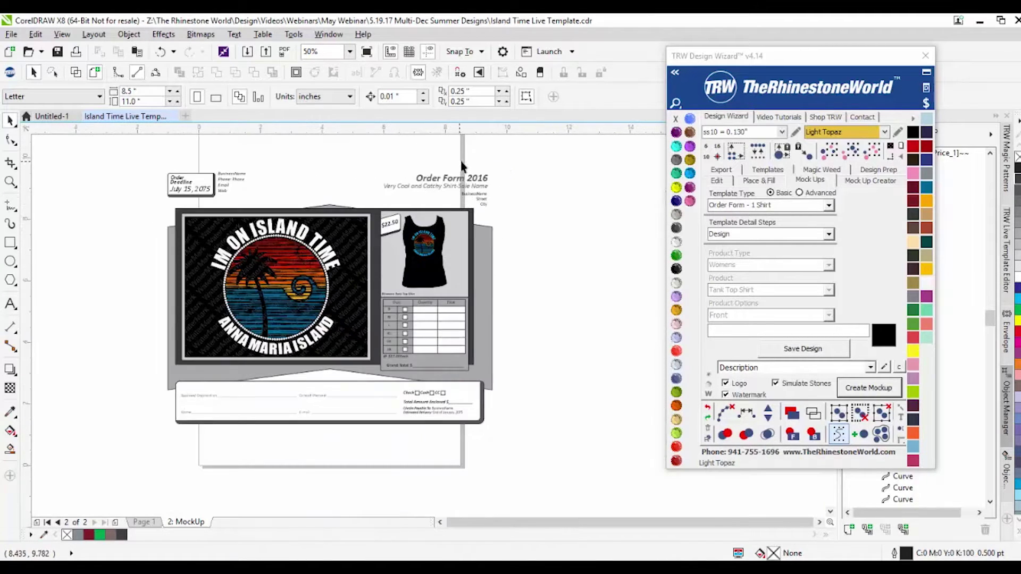
scroll(462, 167, "up", 1)
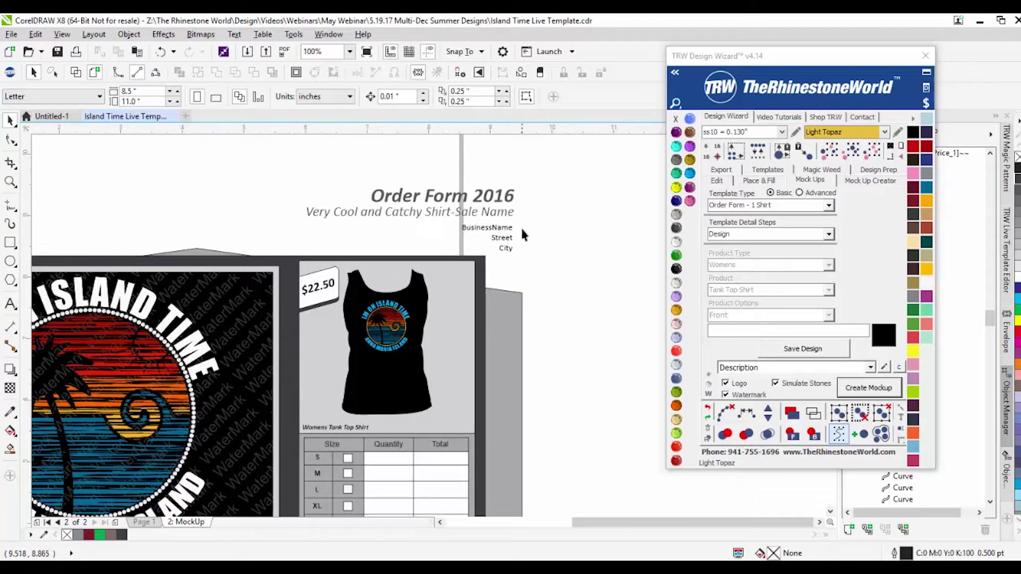
scroll(531, 242, "down", 1)
scroll(254, 227, "up", 1)
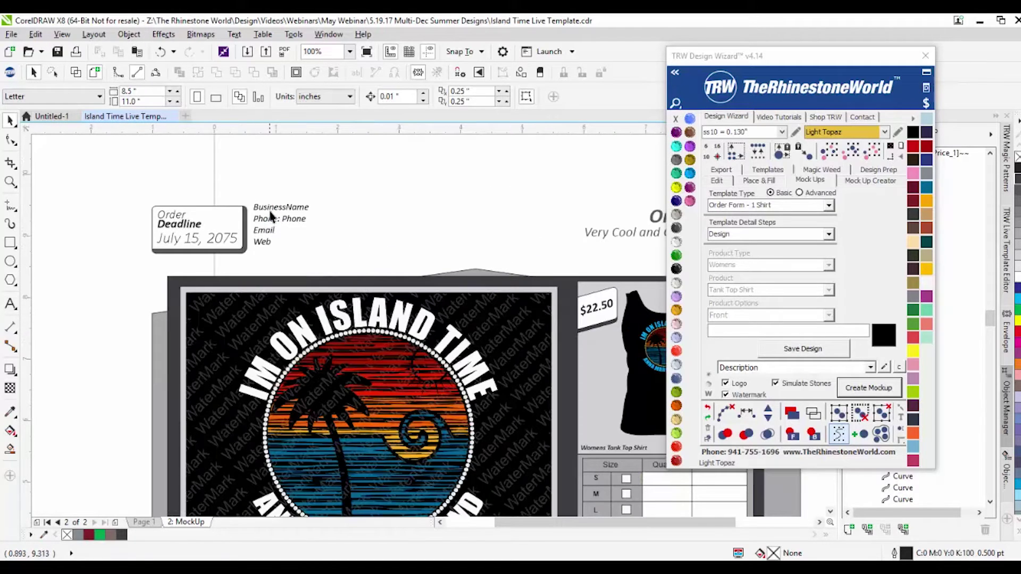
left_click(272, 209)
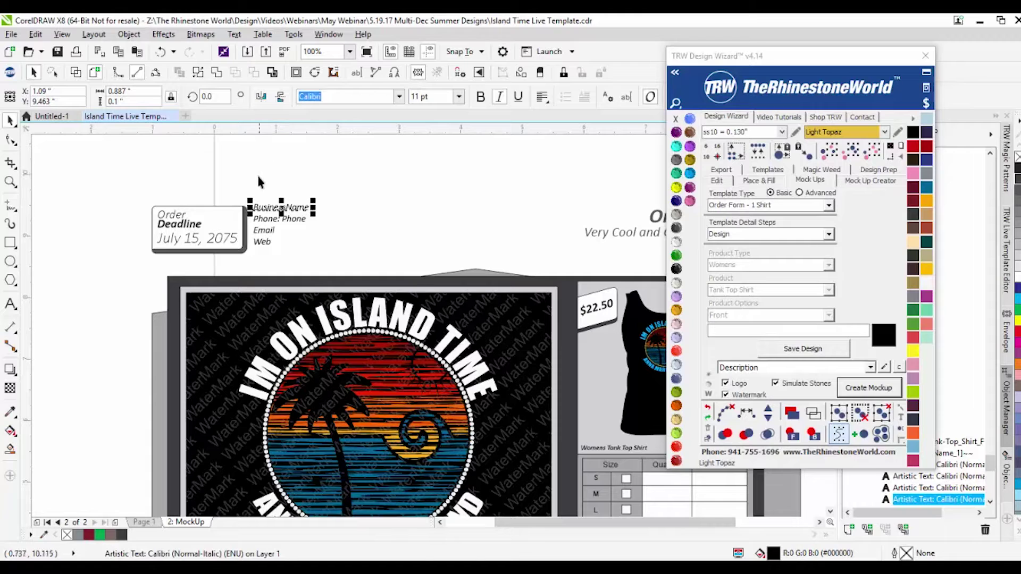
Step: Replace BusinessName with 'The Rhinestone World' and keep Description as the mockup description
double_click(268, 208)
double_click(268, 207)
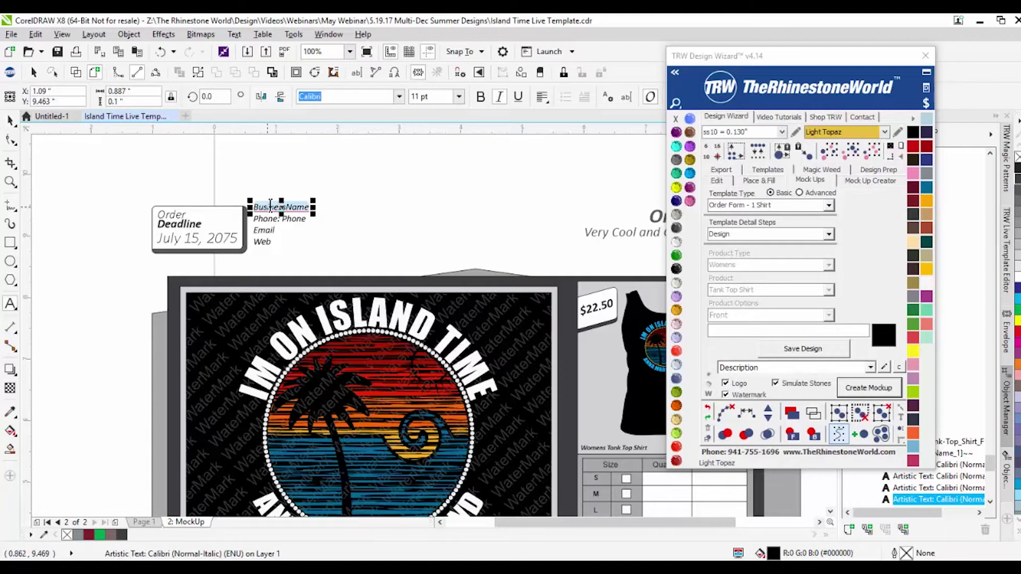
type("The Rhinestone World")
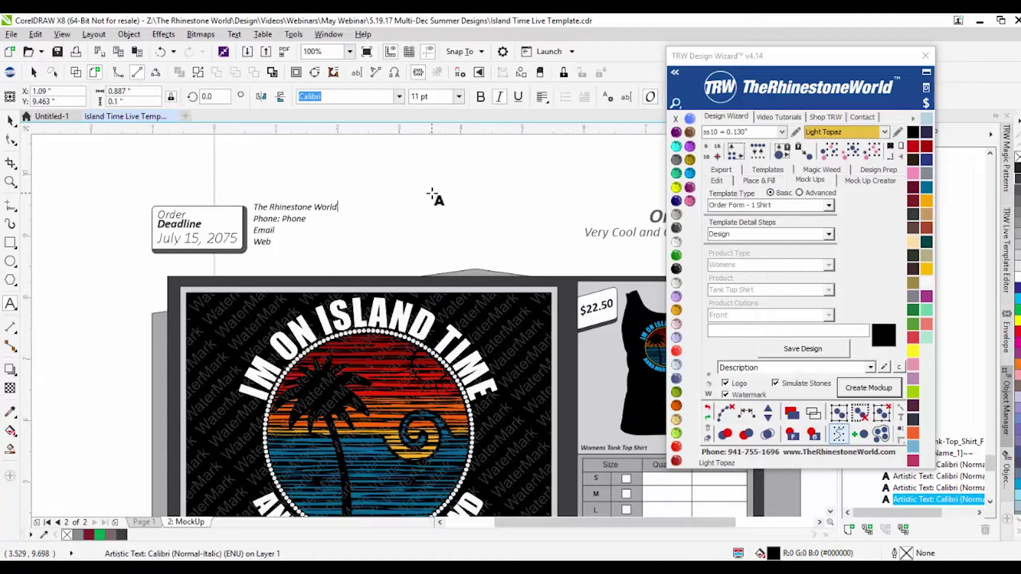
key("Escape")
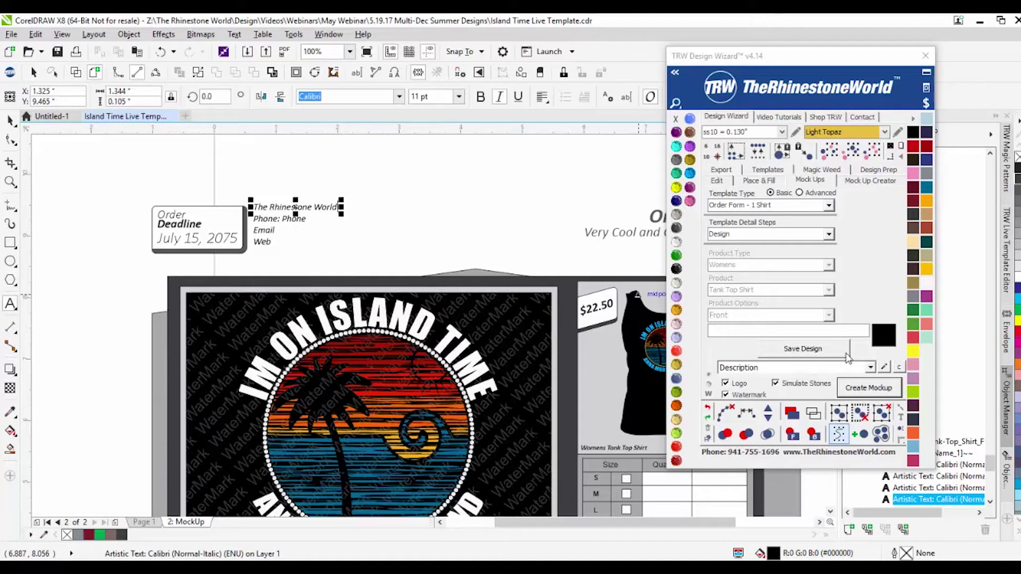
left_click(871, 368)
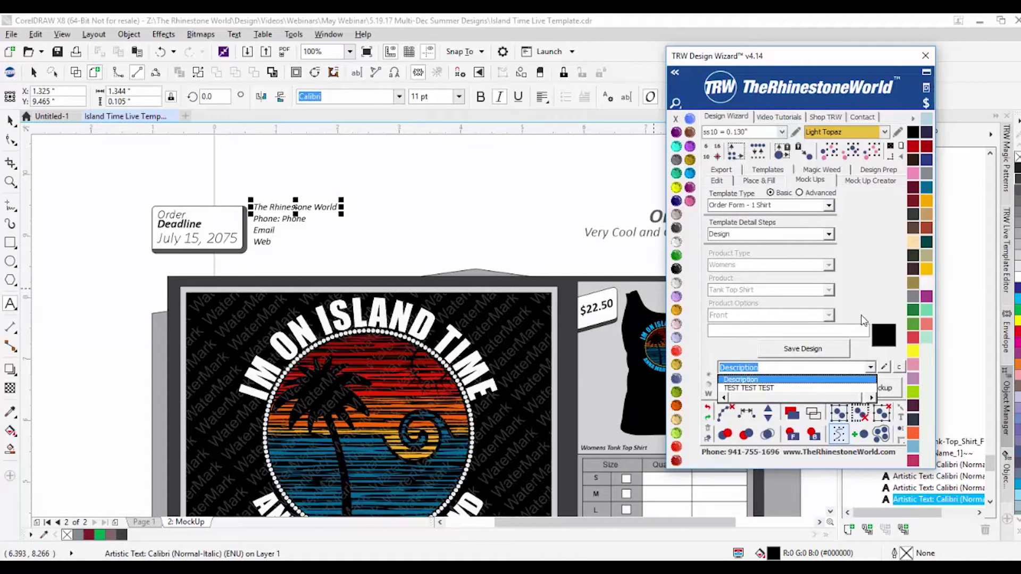
left_click(808, 380)
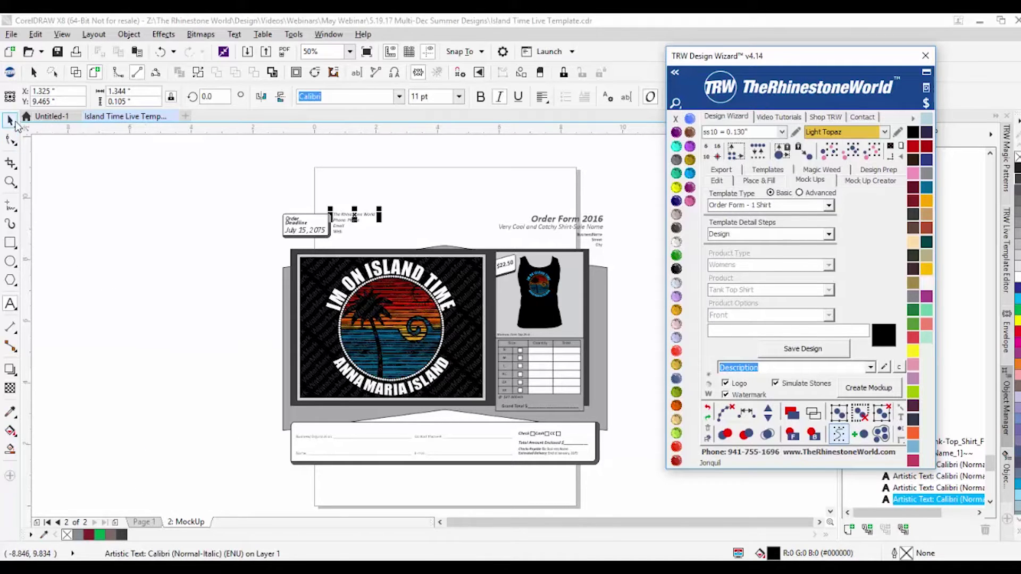
Step: Delete the 2: MockUp page, leaving only Page 1
left_click(11, 119)
left_click(242, 465)
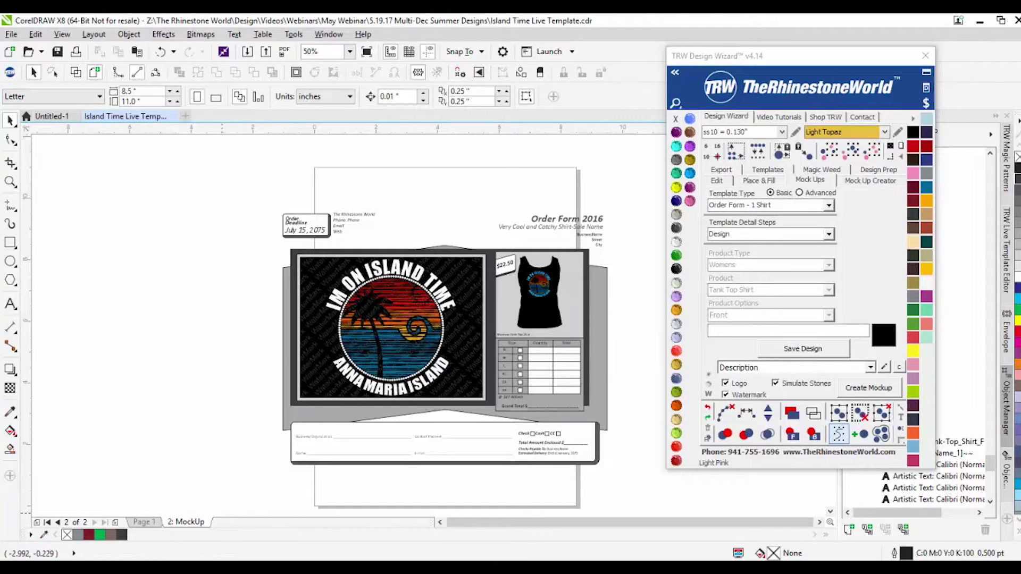
left_click(143, 522)
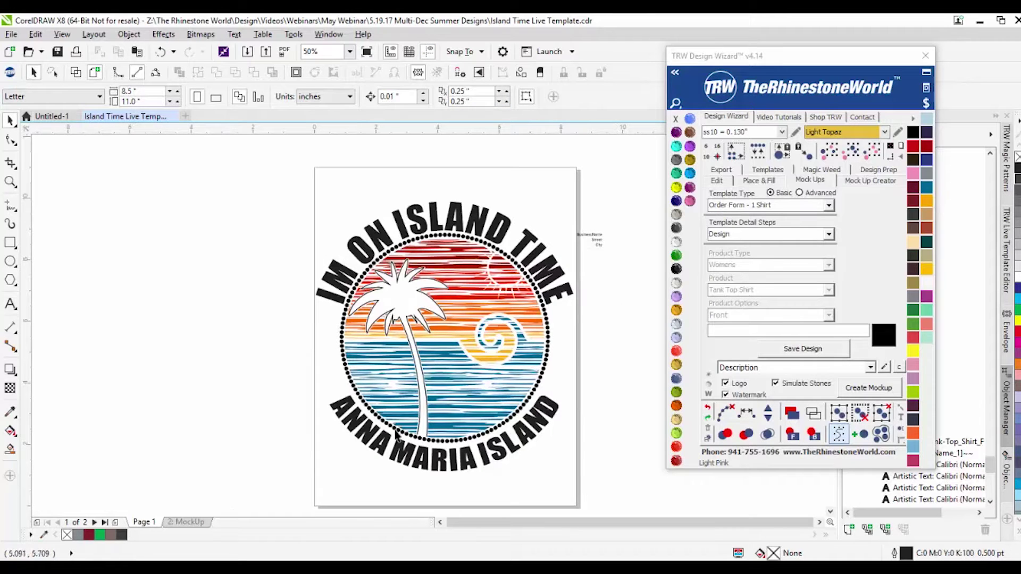
left_click(180, 522)
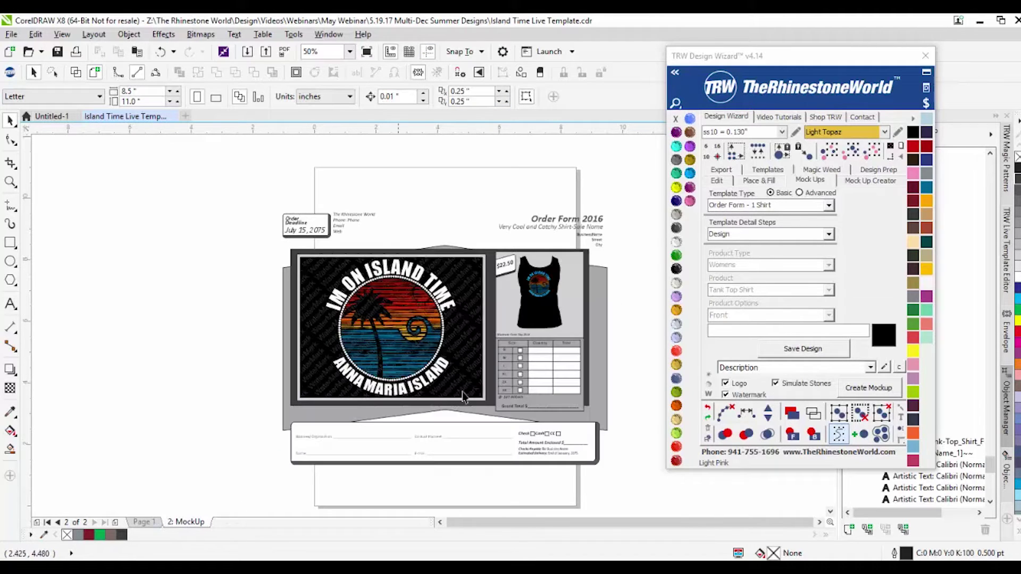
right_click(190, 522)
left_click(223, 498)
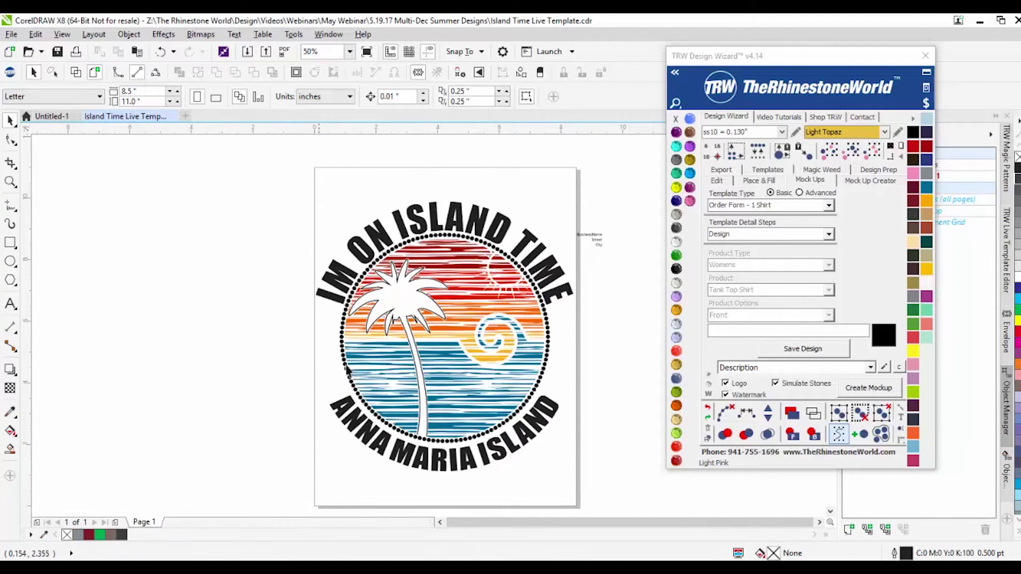
Step: Delete the leftover BusinessName, Street and City text beside the page
scroll(522, 257, "down", 2)
scroll(522, 257, "up", 3)
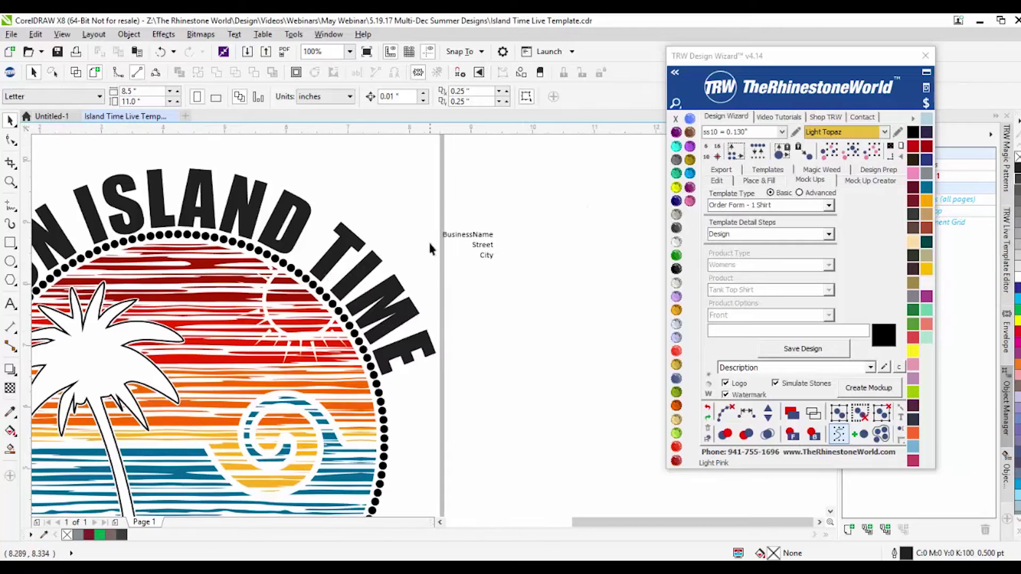
left_click_drag(429, 194, 570, 302)
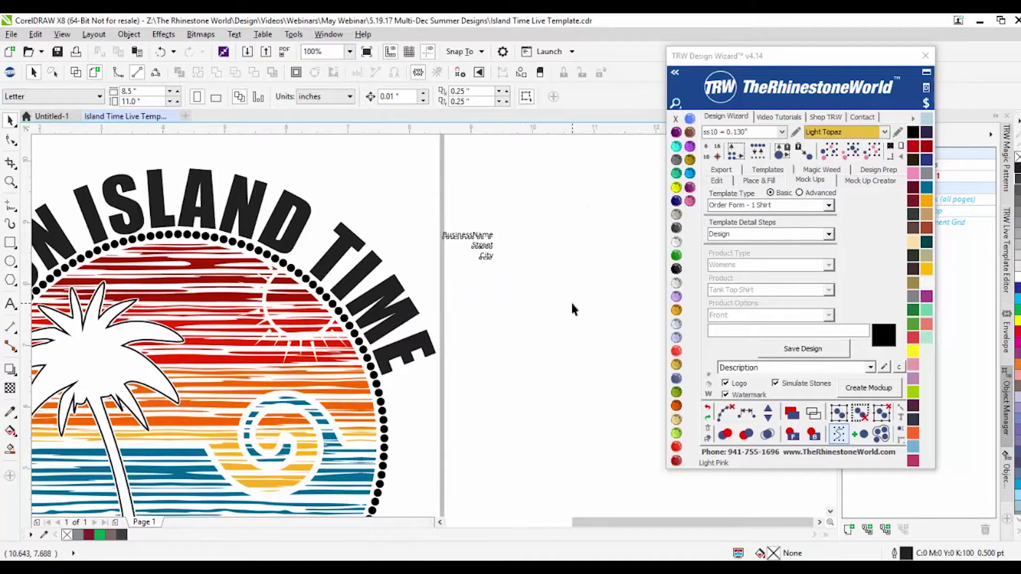
left_click(608, 315)
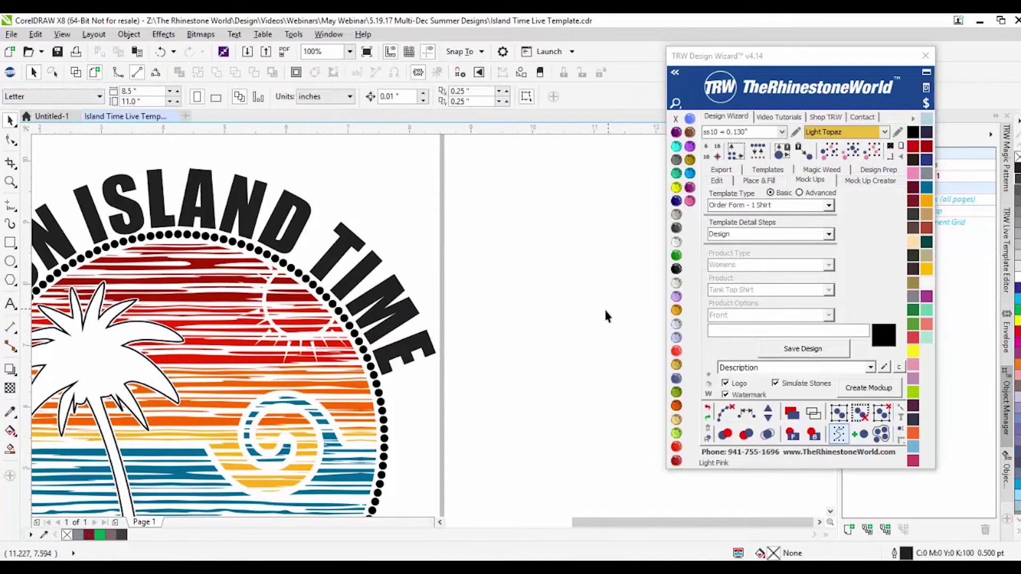
Step: Check the design in Wireframe view, then return to Enhanced view
scroll(563, 295, "down", 2)
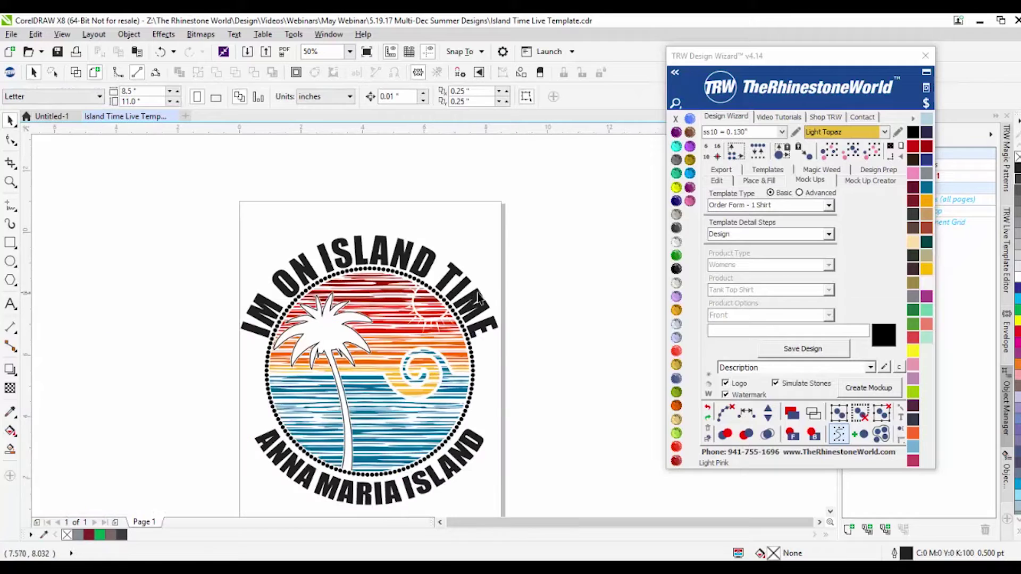
left_click(76, 72)
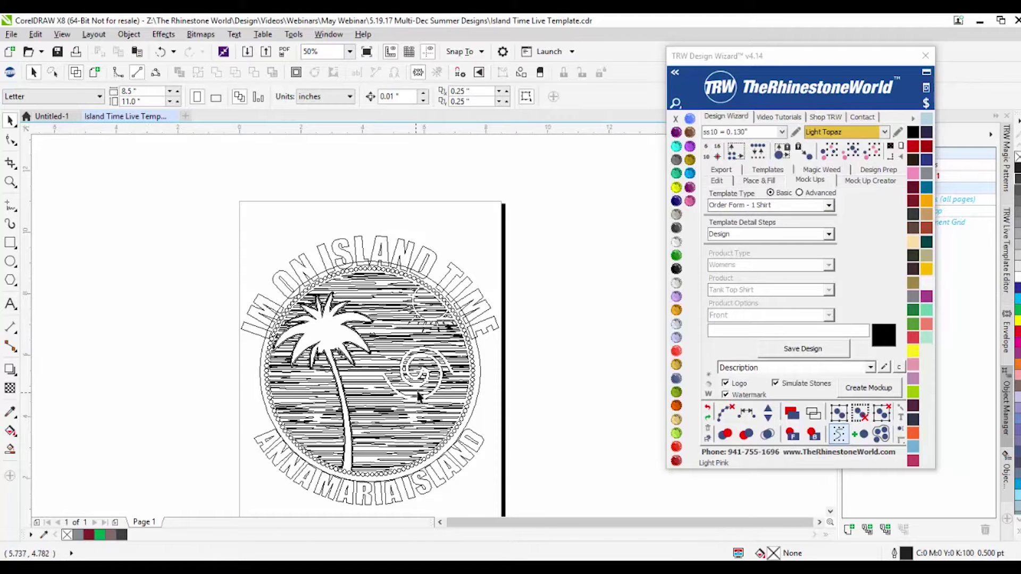
left_click(95, 72)
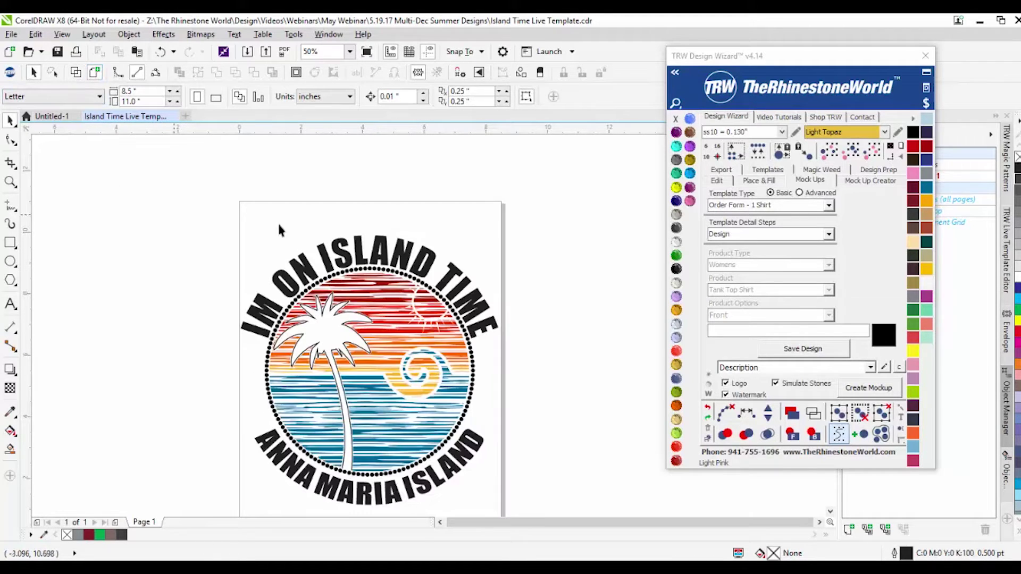
scroll(340, 244, "down", 1)
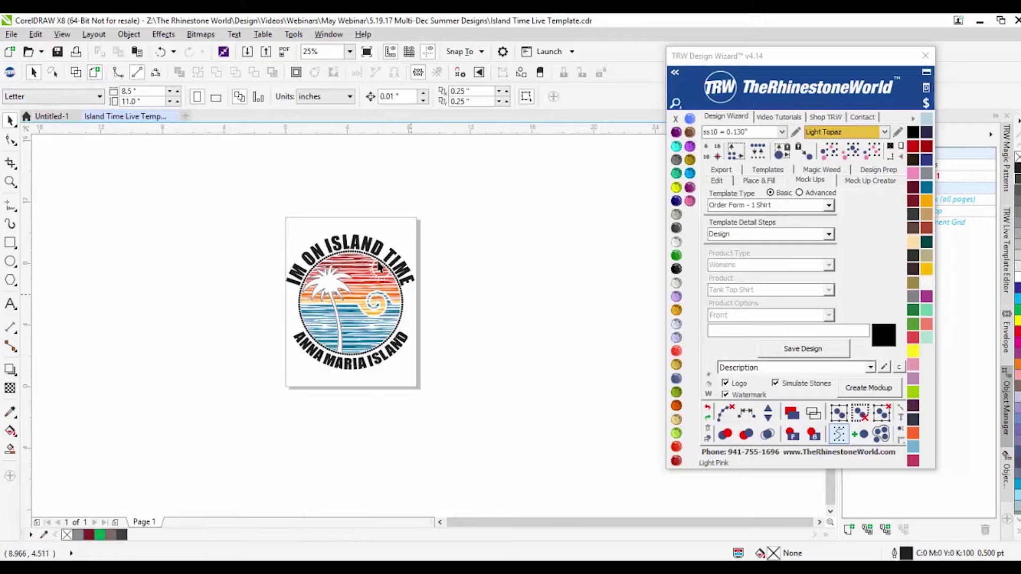
scroll(326, 239, "up", 1)
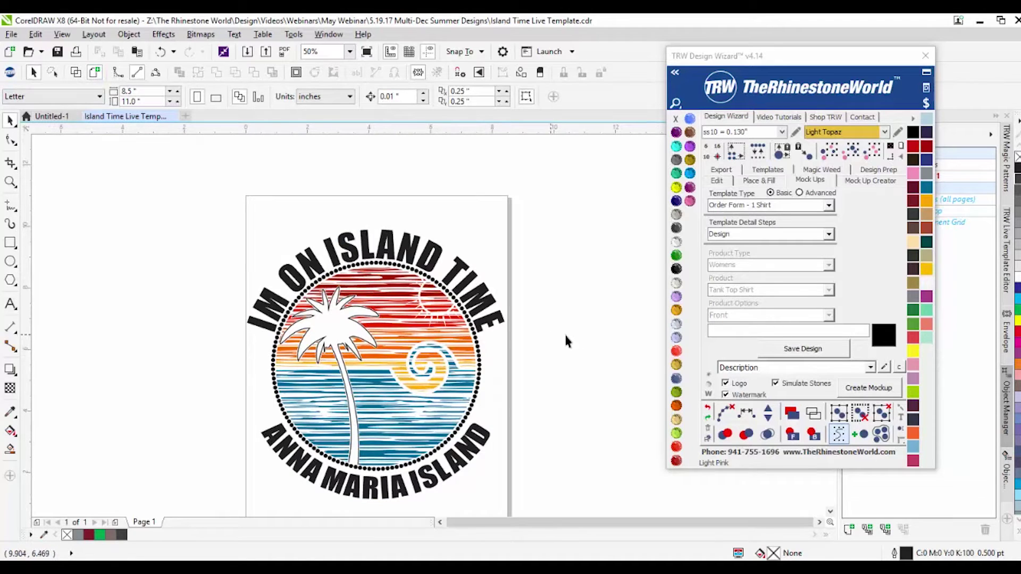
Step: Uncheck Simulate Stones, Logo and Watermark in the Mock Ups options
left_click(776, 383)
left_click(726, 383)
left_click(725, 395)
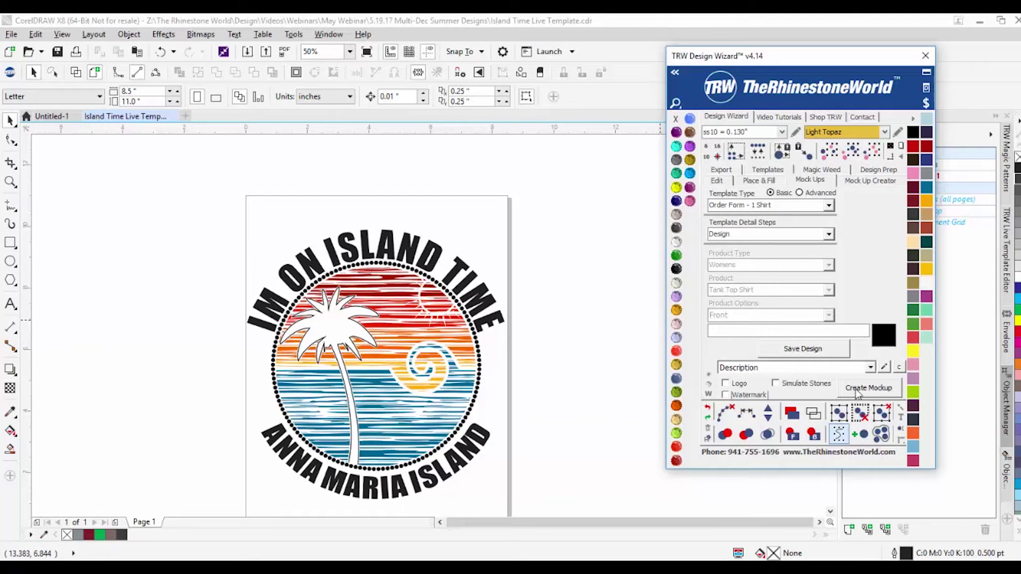
left_click(547, 282)
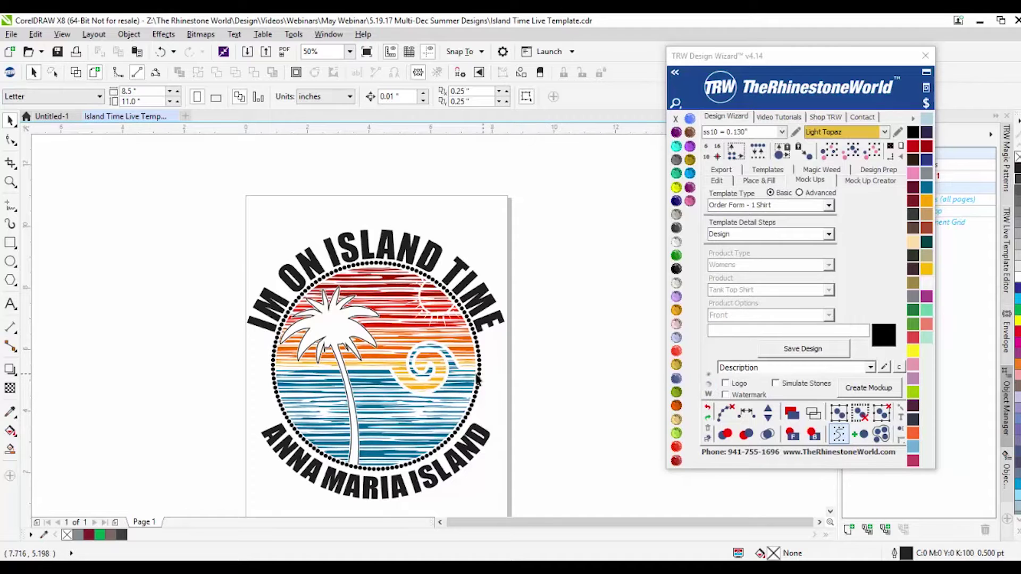
Step: Marquee-select every part of the Island Time logo
scroll(478, 374, "up", 3)
scroll(475, 367, "down", 4)
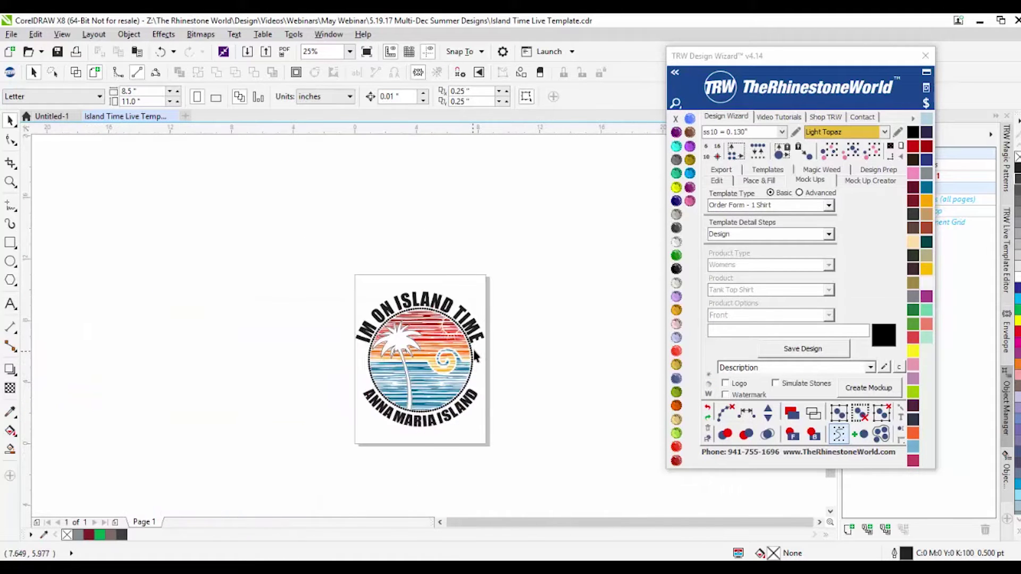
scroll(475, 355, "up", 1)
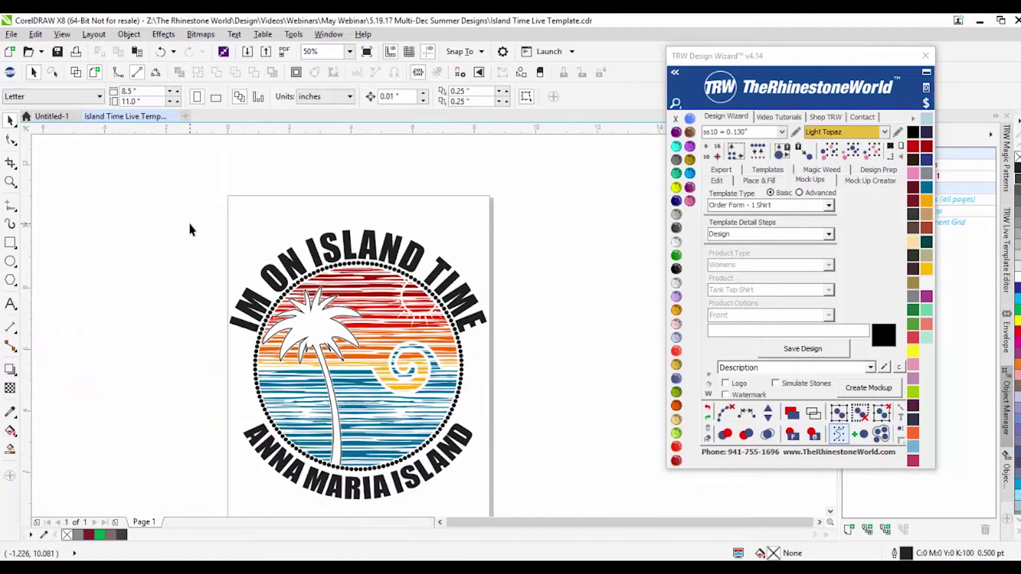
scroll(191, 223, "down", 1)
left_click_drag(184, 207, 381, 368)
scroll(197, 276, "up", 1)
left_click_drag(176, 160, 578, 461)
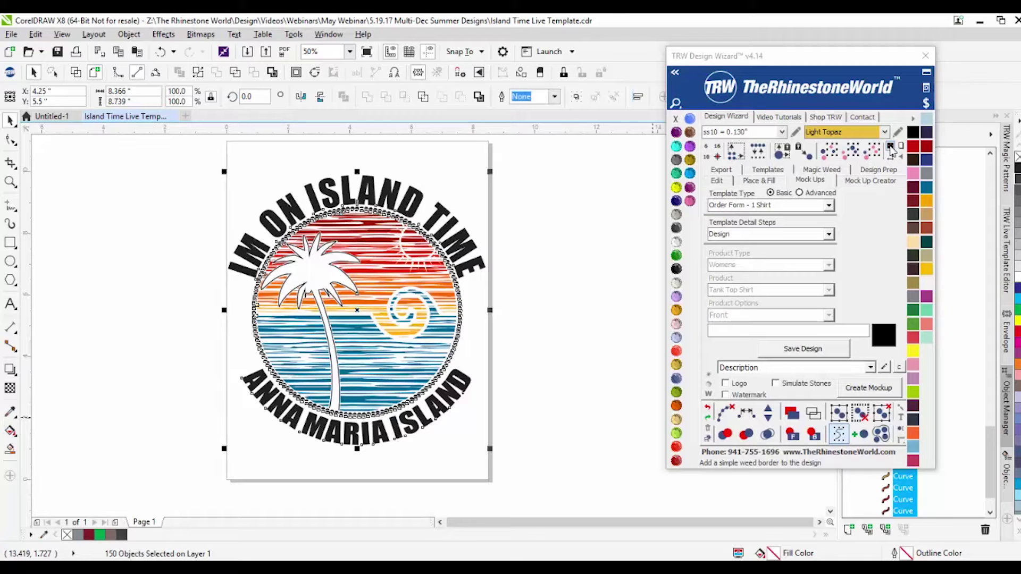
Step: Make both logo text lines white and add a rhinestone ring around the sunset circle
left_click(891, 149)
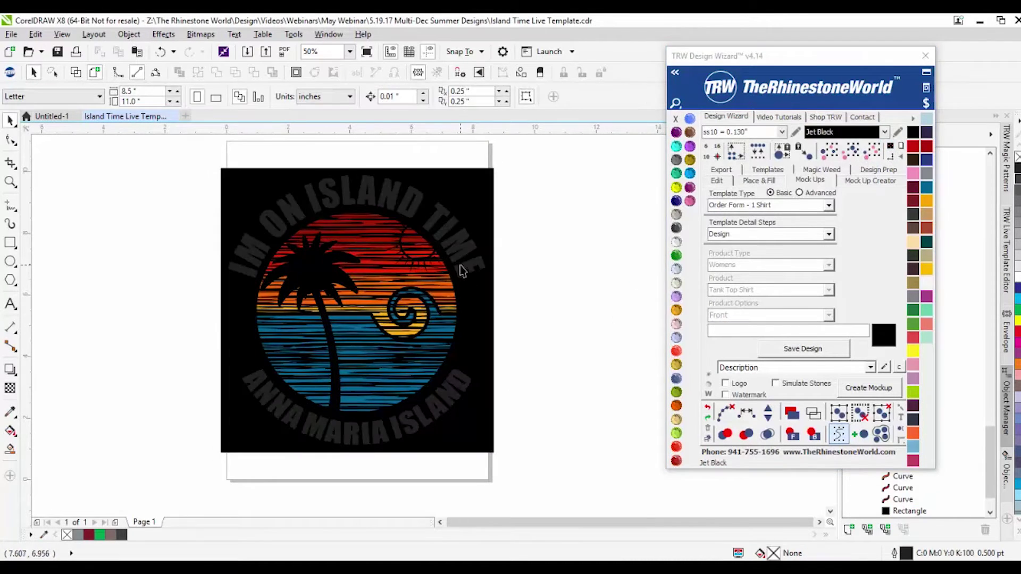
left_click(462, 272)
left_click(683, 241)
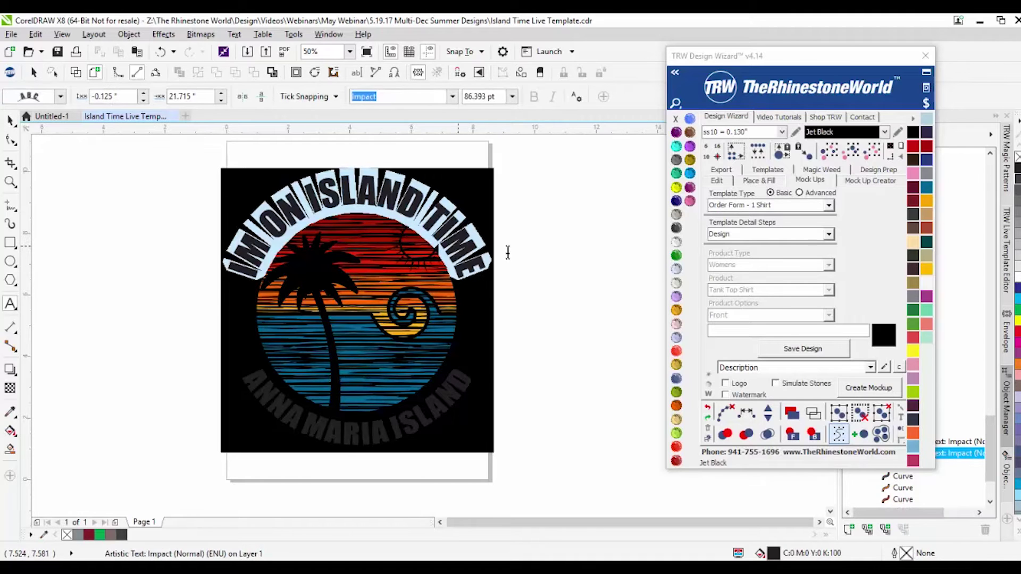
left_click(676, 242)
double_click(334, 434)
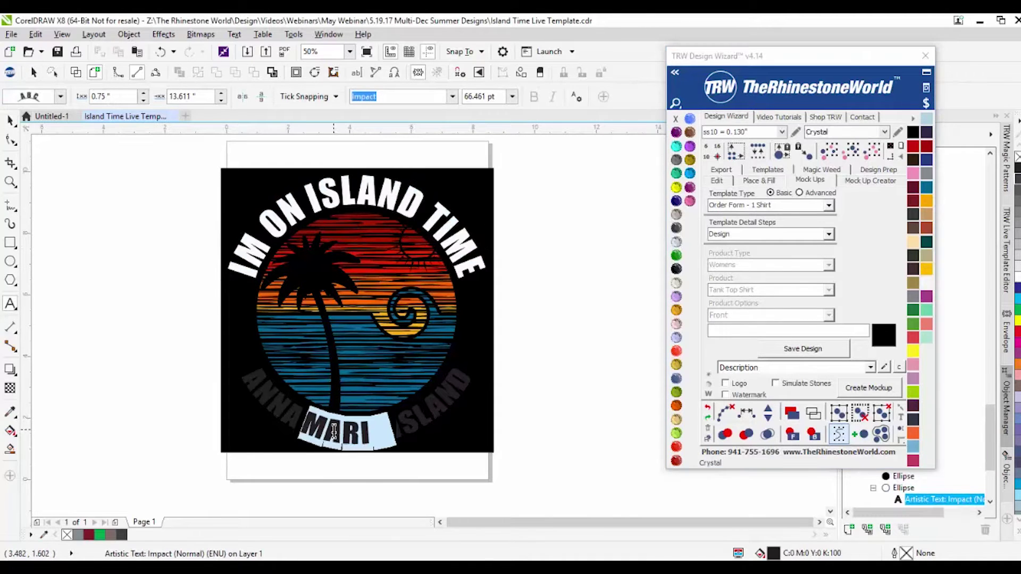
triple_click(334, 433)
left_click(676, 242)
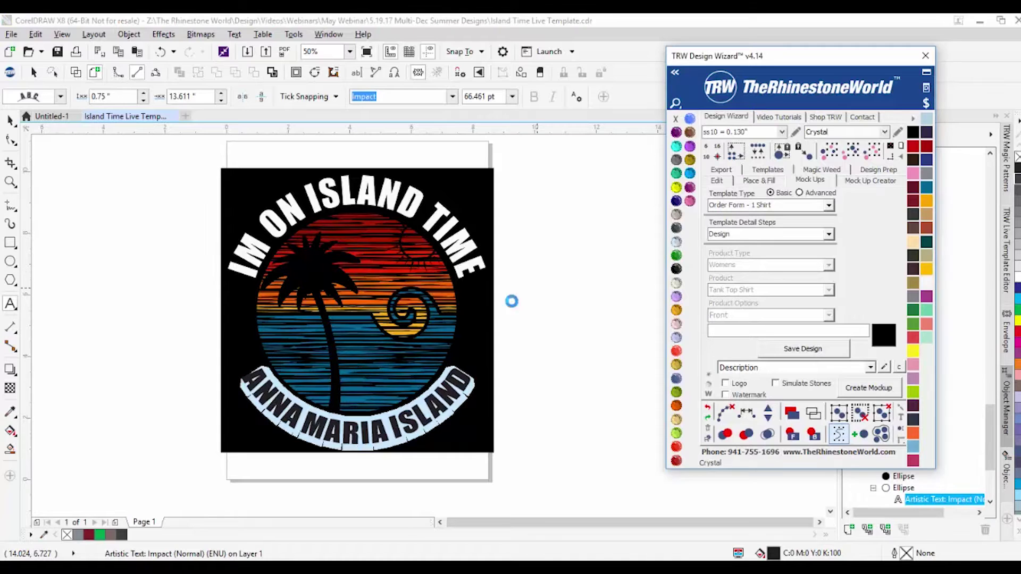
left_click(853, 152)
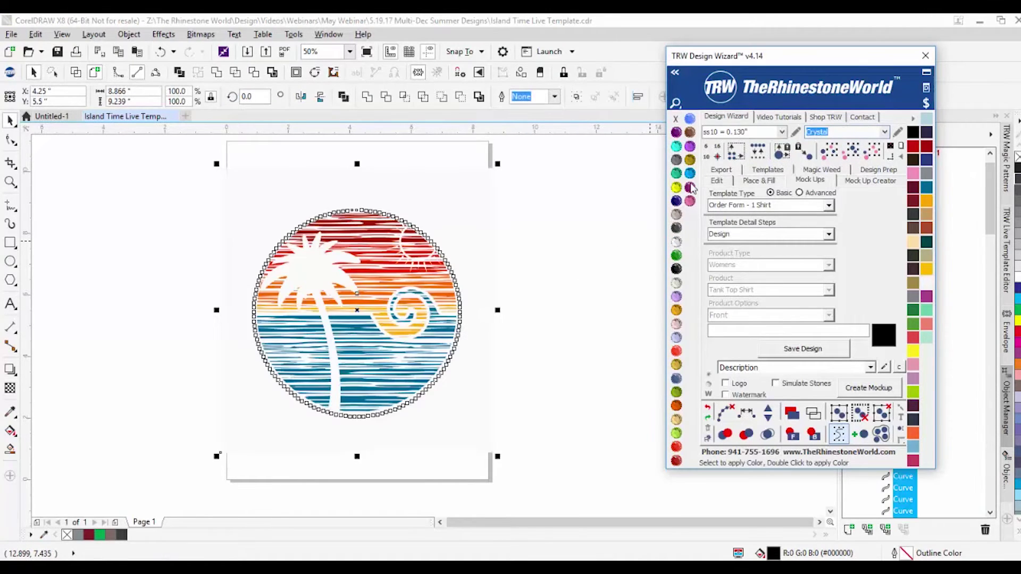
Step: Fill the page-sized background rectangle behind the design with Jet Black
left_click(606, 237)
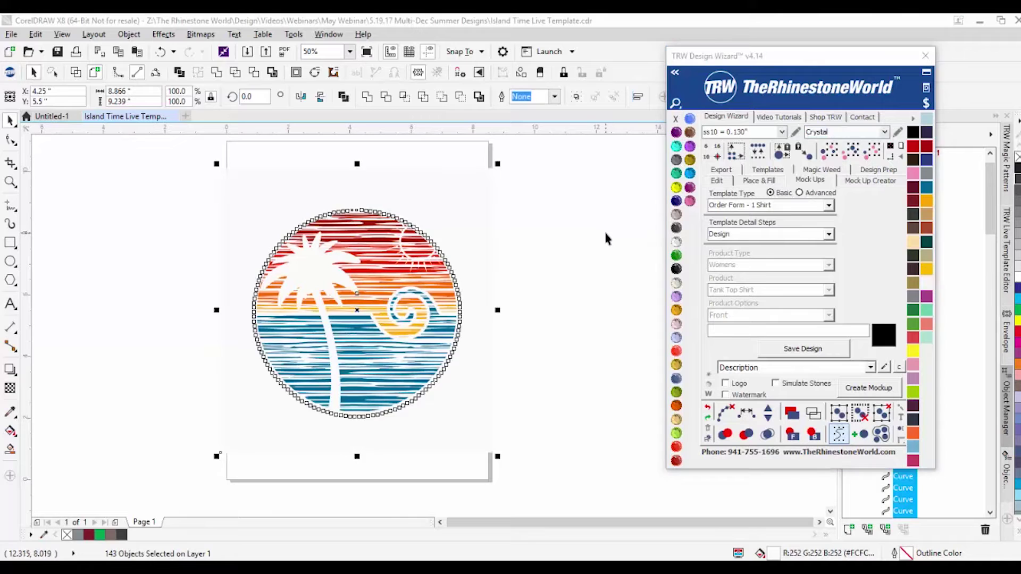
left_click(463, 442)
left_click(676, 268)
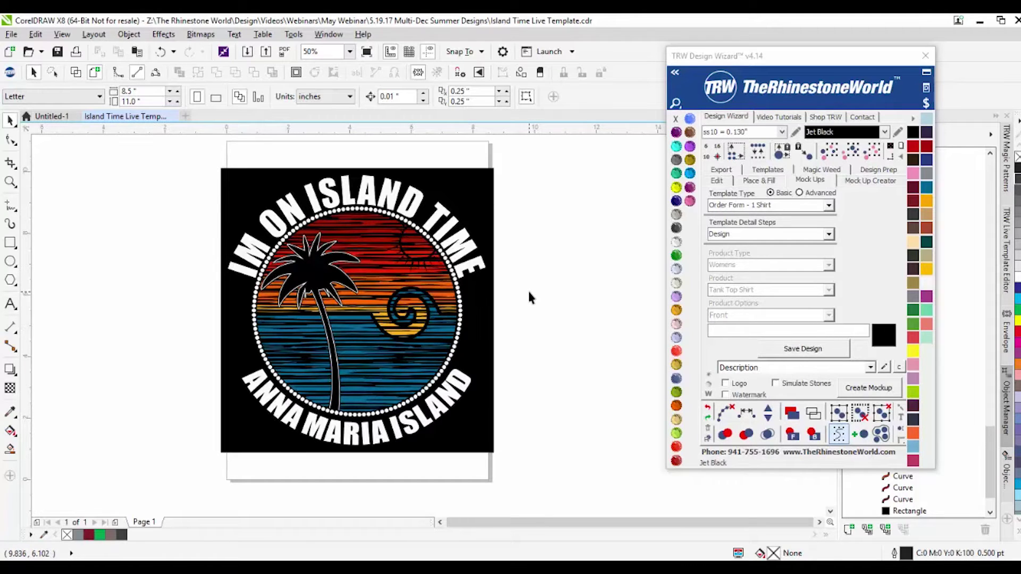
scroll(458, 298, "up", 2)
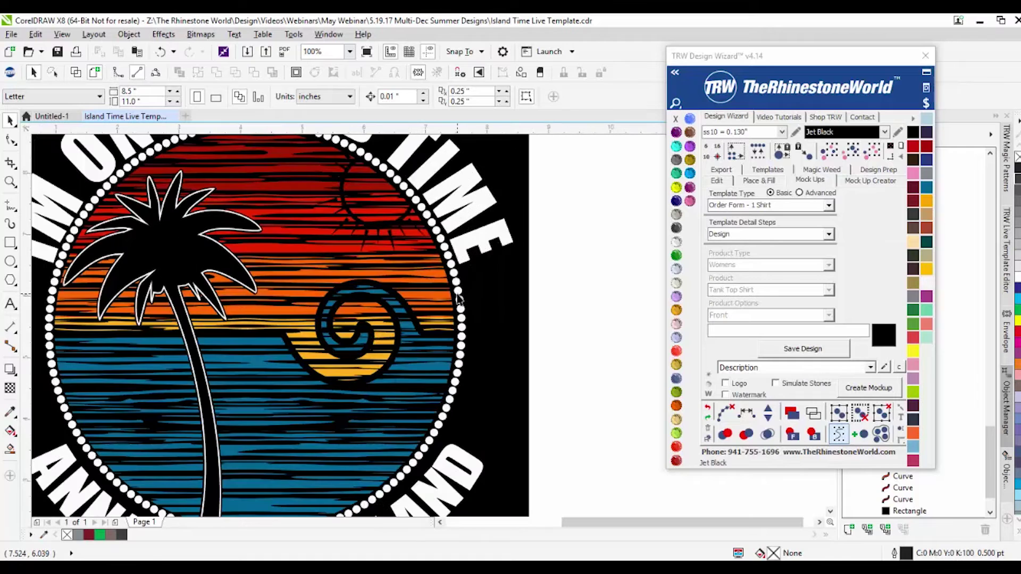
left_click(457, 291)
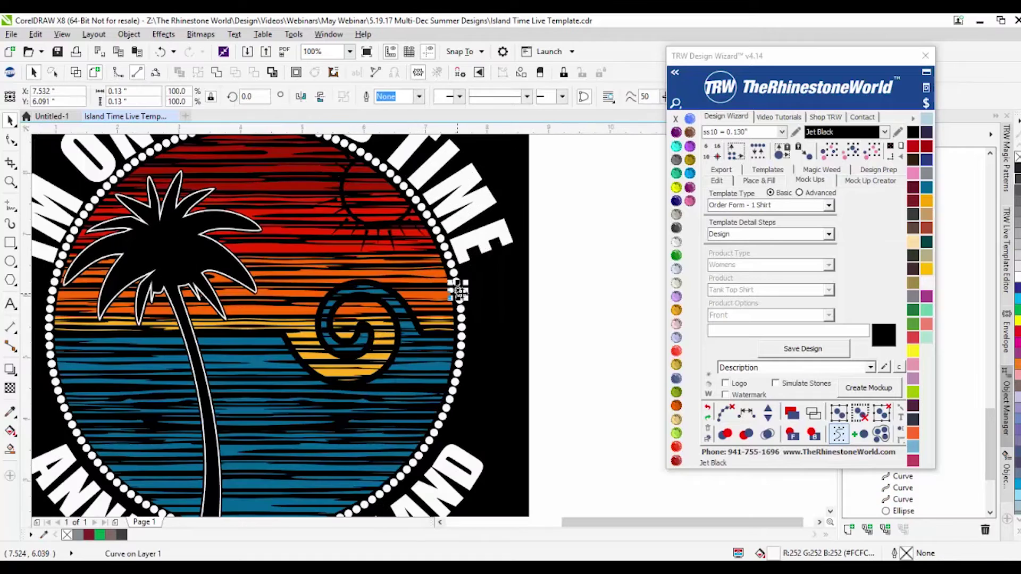
Step: Select all same-size rhinestones with TRW Select Same Size and apply Simulate Stones
left_click(832, 154)
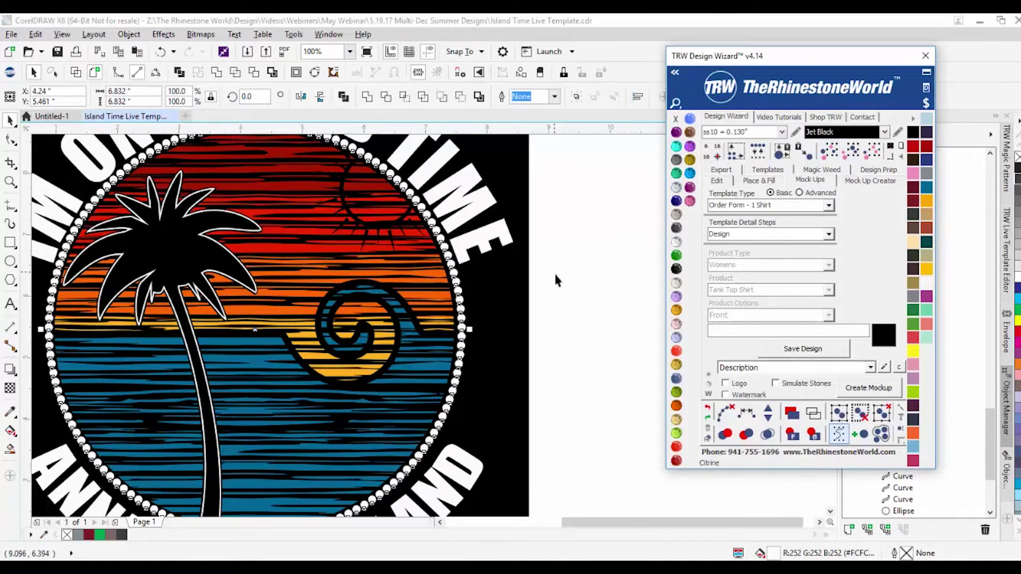
scroll(553, 278, "down", 2)
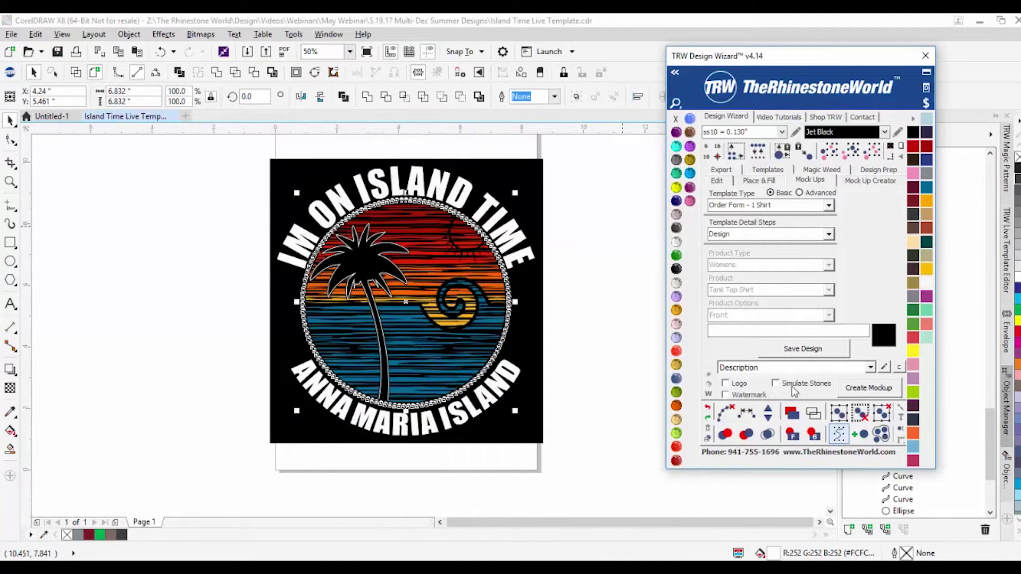
left_click(709, 390)
scroll(401, 213, "up", 2)
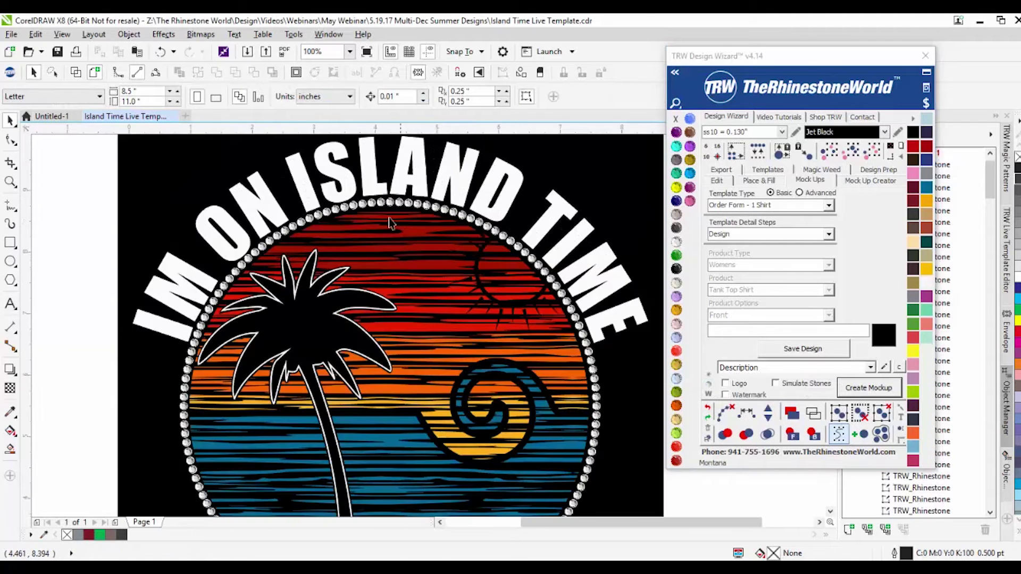
scroll(375, 213, "up", 3)
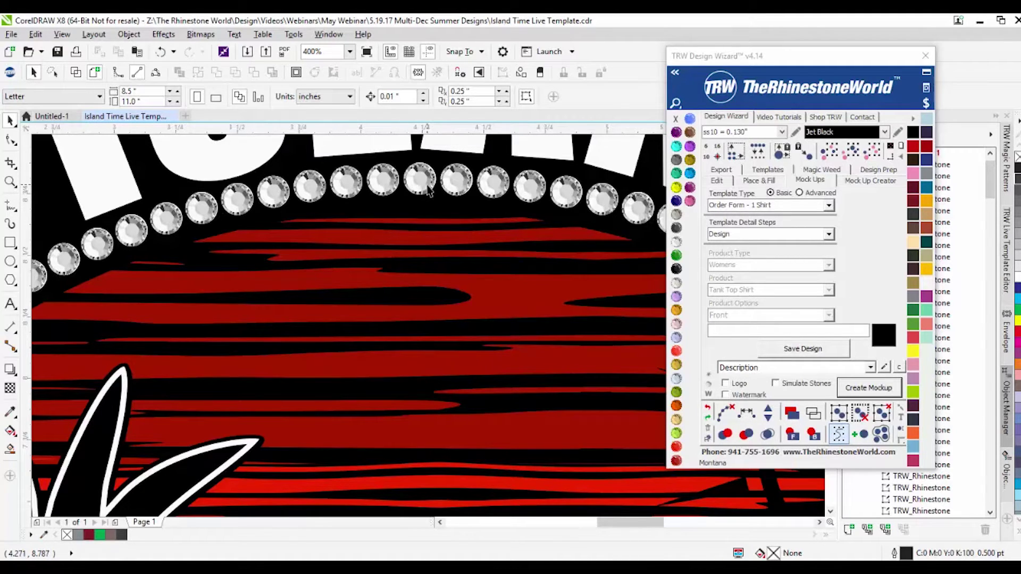
Step: Zoom in to inspect the crystal stones, test-moving one stone and undoing the move
scroll(428, 189, "down", 4)
scroll(435, 291, "up", 2)
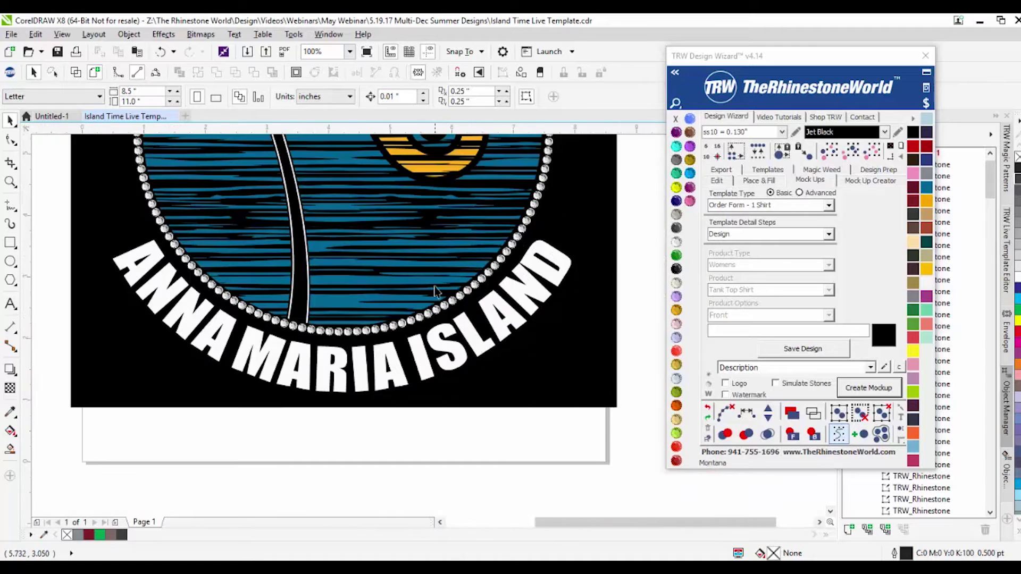
scroll(435, 292, "up", 3)
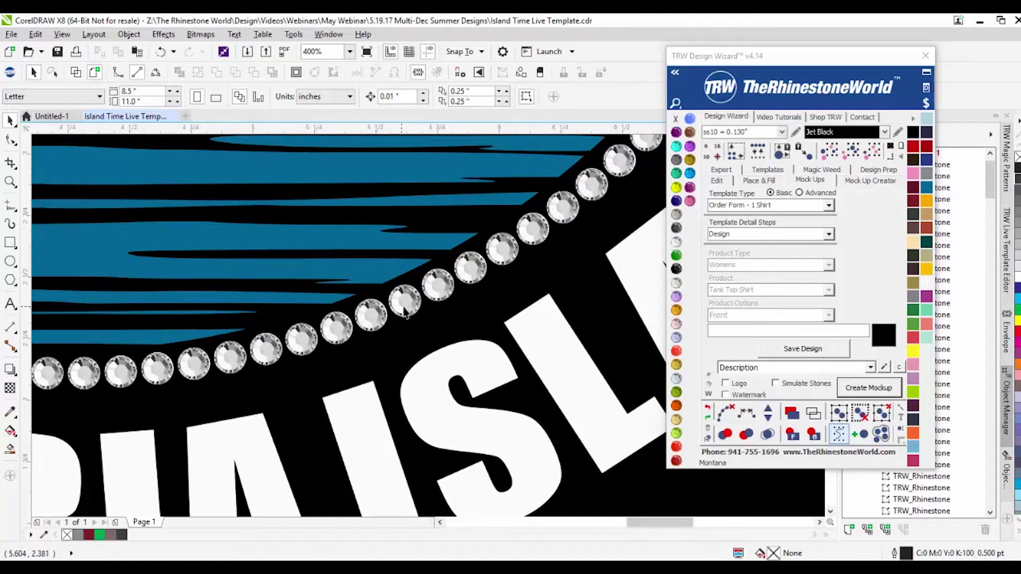
scroll(403, 313, "up", 1)
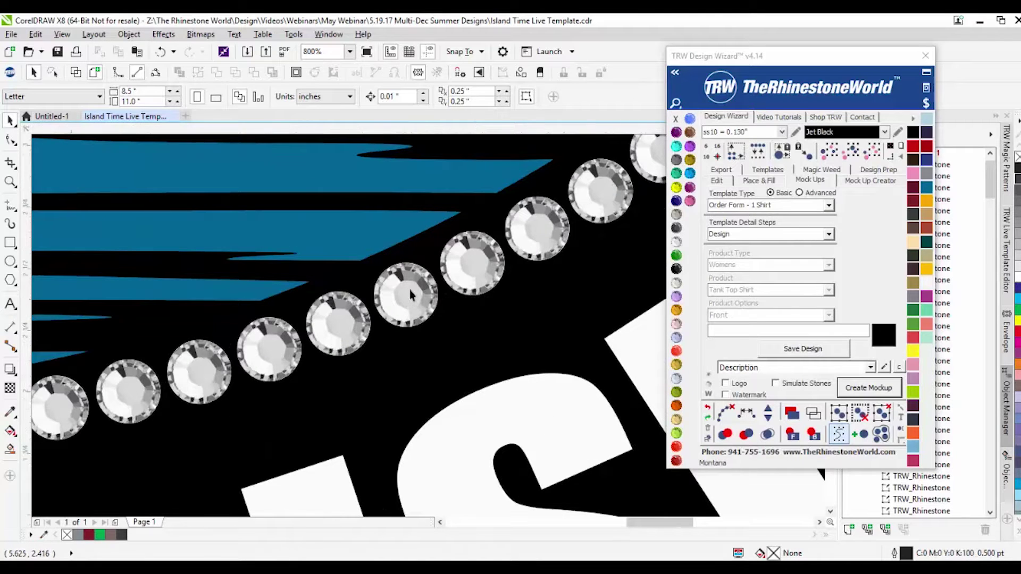
scroll(409, 289, "down", 3)
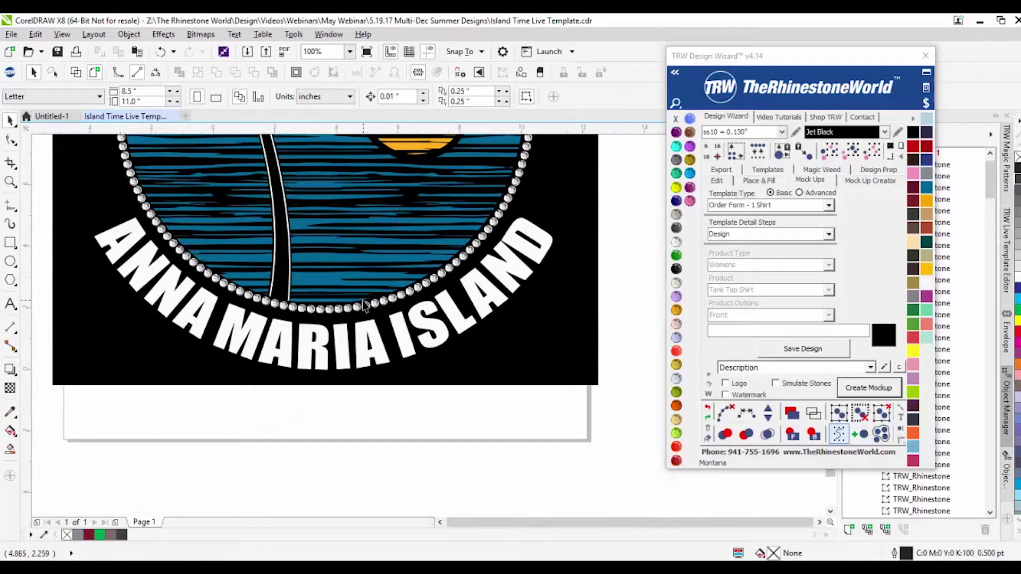
scroll(406, 298, "down", 1)
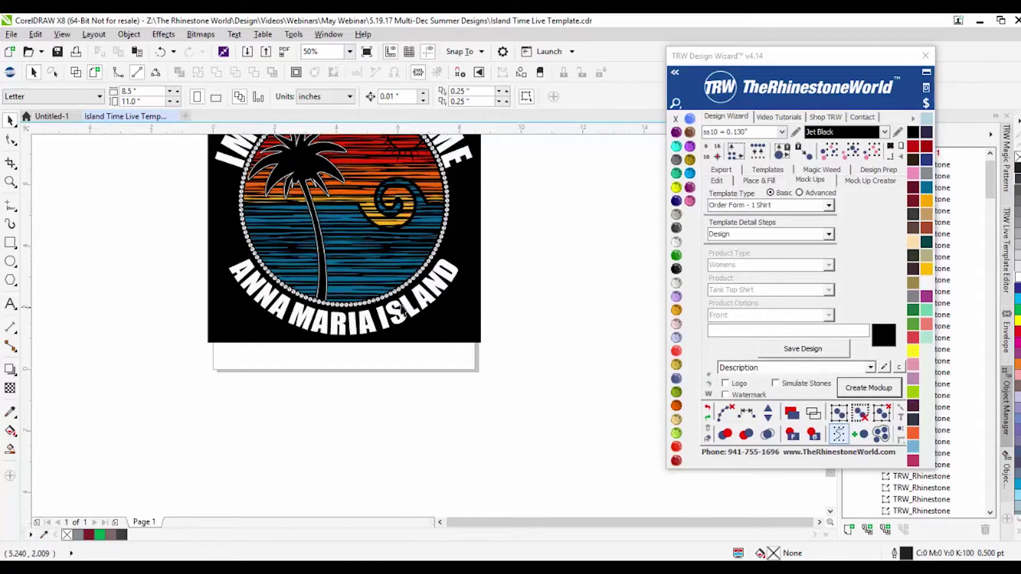
scroll(346, 305, "up", 3)
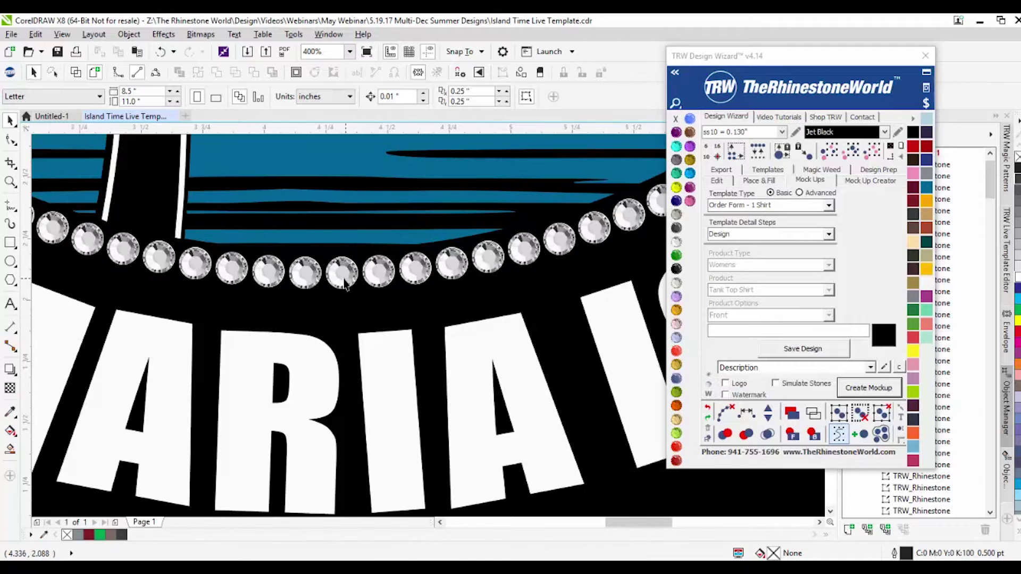
left_click_drag(340, 275, 336, 314)
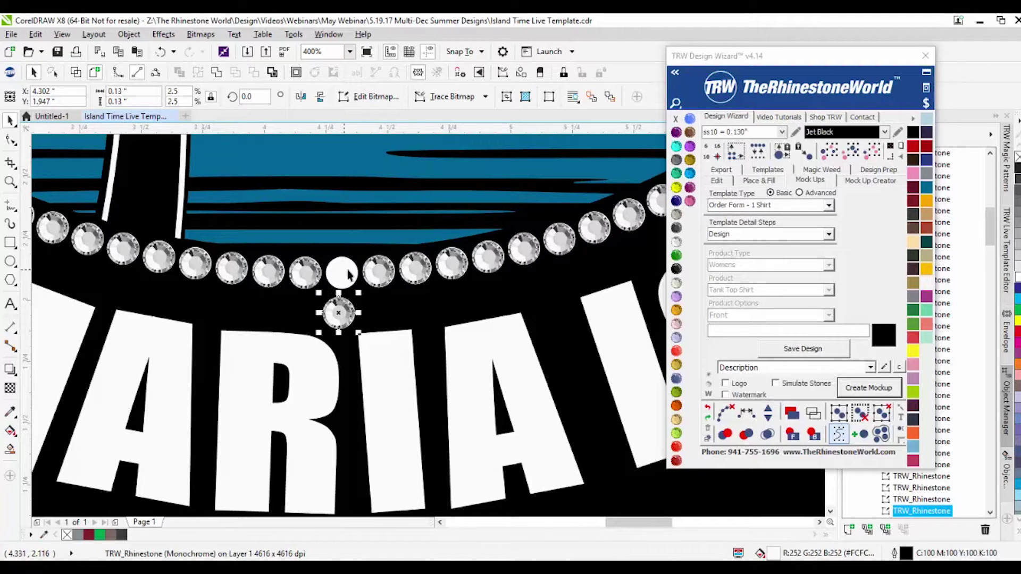
key("ctrl+z")
Step: Marquee-select every object in the Island Time design
scroll(356, 282, "down", 5)
left_click_drag(472, 315, 269, 211)
key("Escape")
scroll(304, 251, "up", 1)
left_click_drag(230, 158, 549, 394)
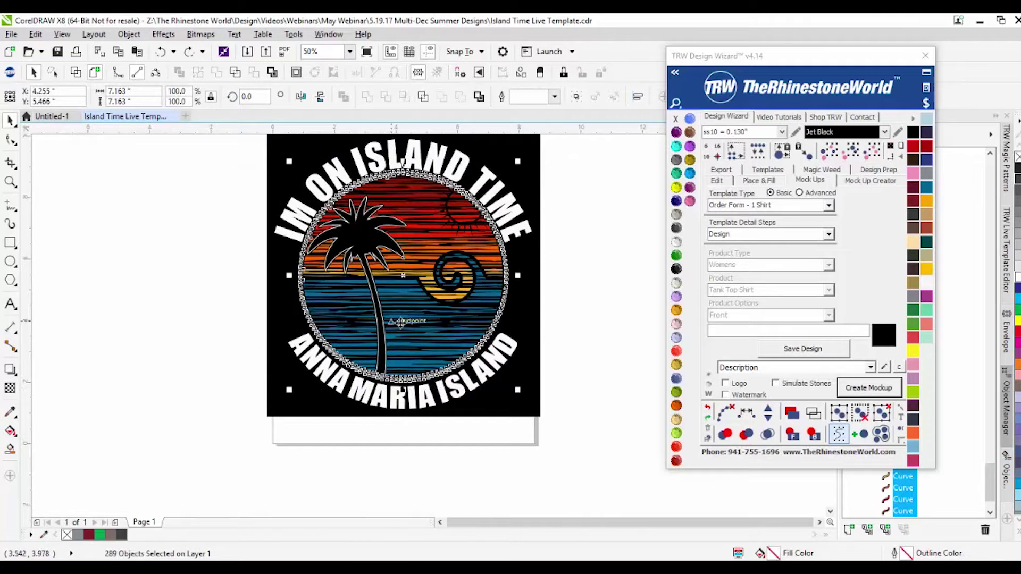
left_click(709, 385)
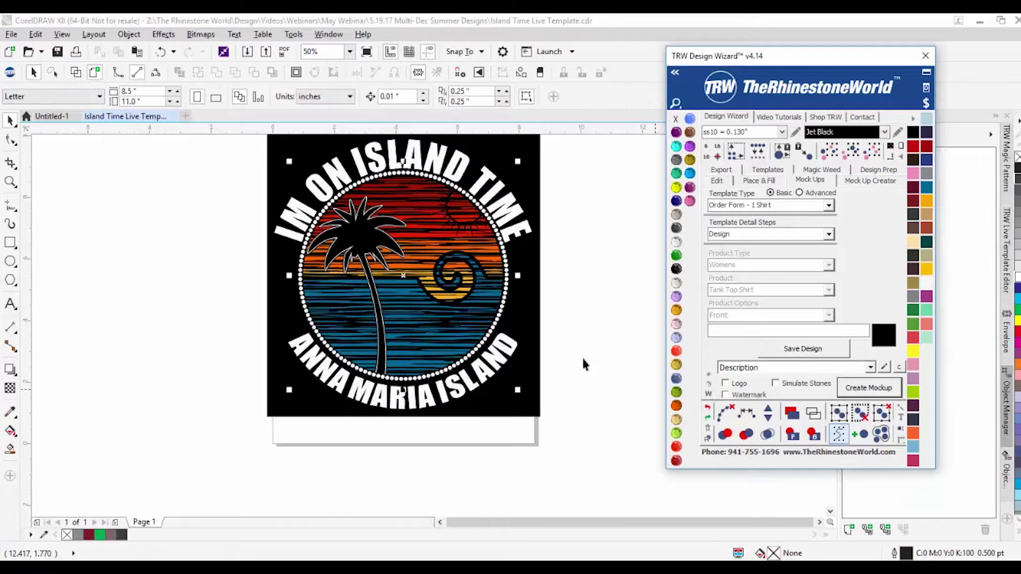
scroll(511, 313, "up", 4)
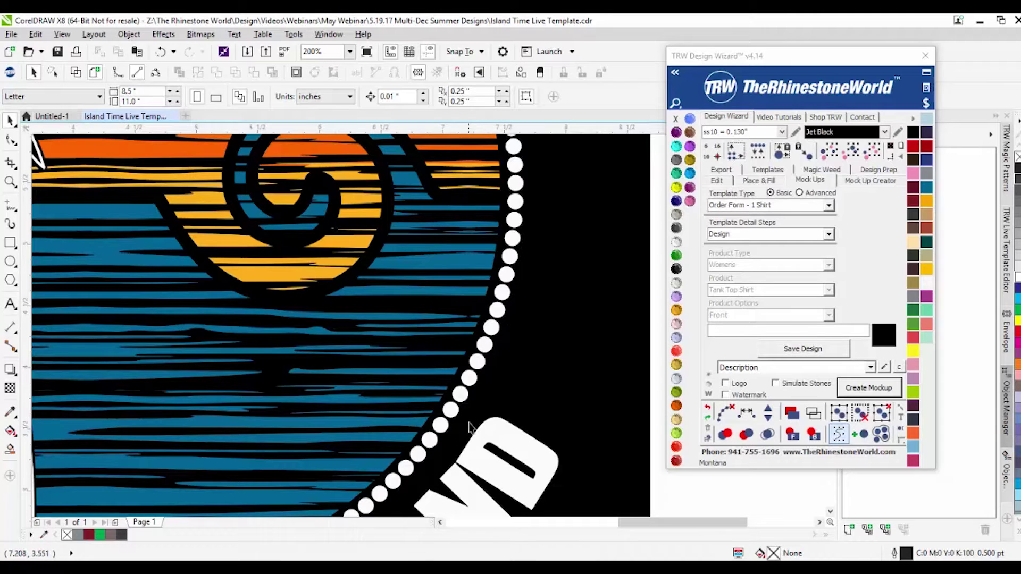
scroll(479, 422, "down", 4)
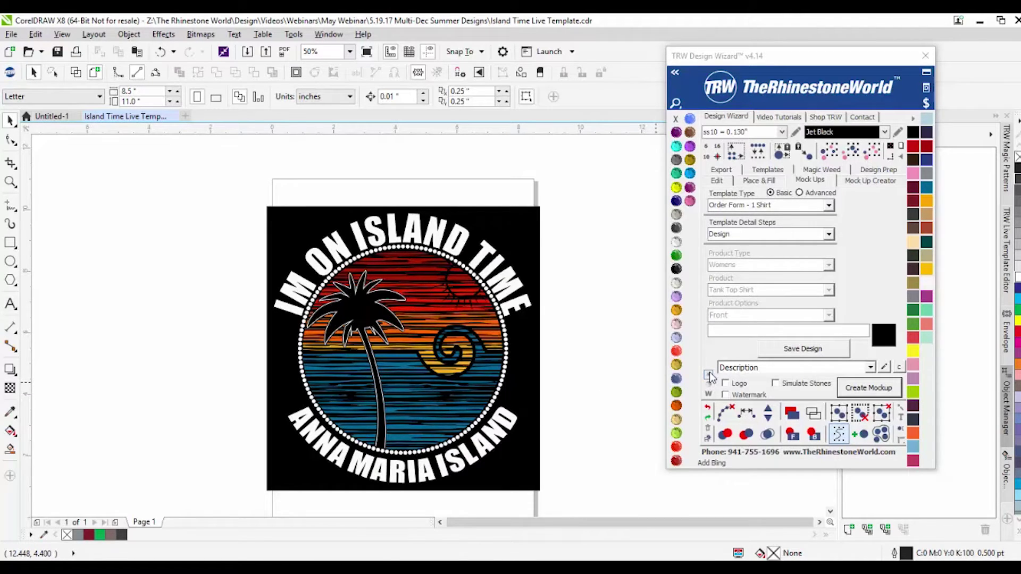
left_click(160, 51)
left_click(223, 274)
scroll(396, 255, "up", 3)
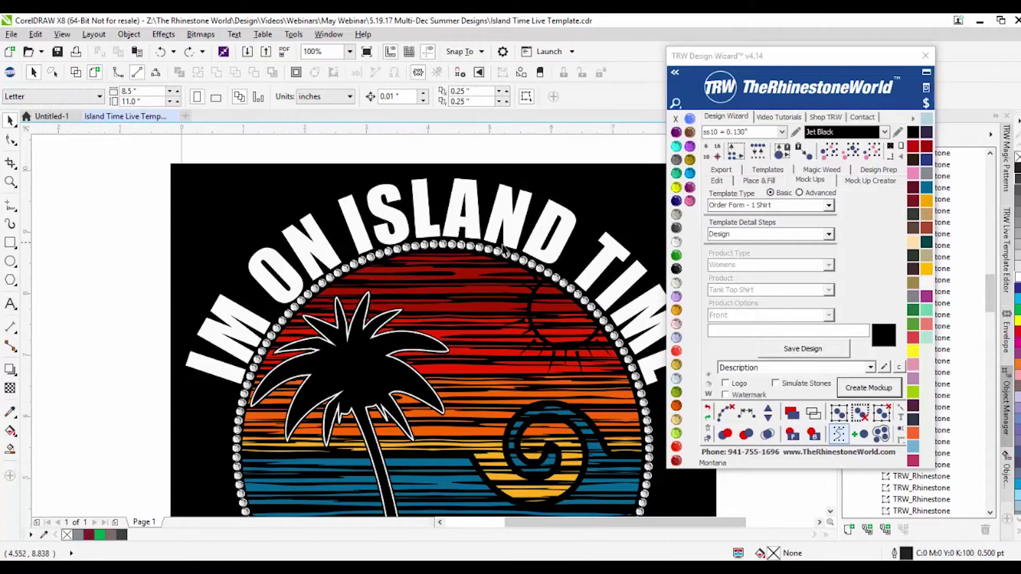
scroll(542, 373, "down", 3)
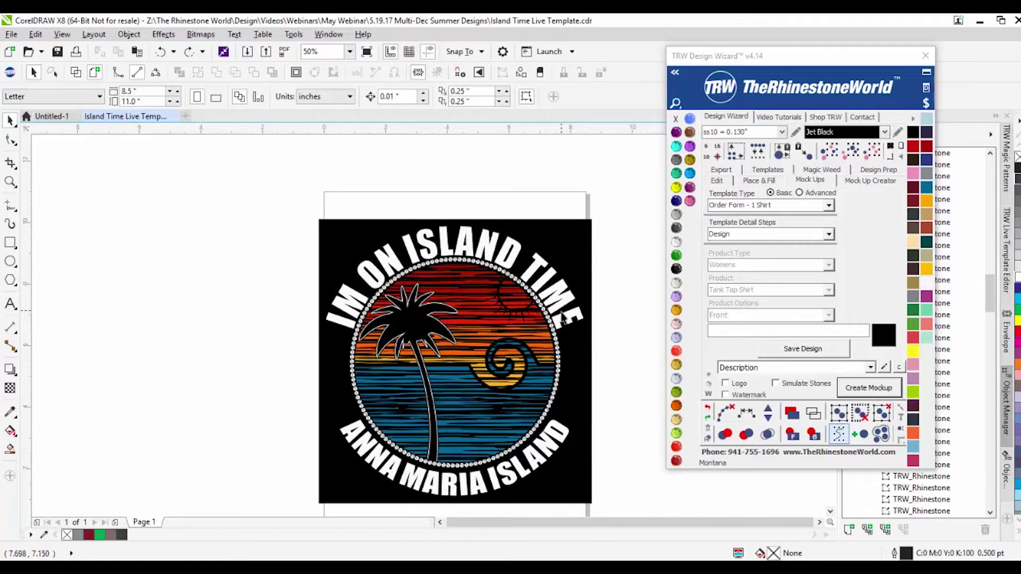
Step: Place sparkles on ring stones at the top, lower left, right edge and upper left
left_click(707, 377)
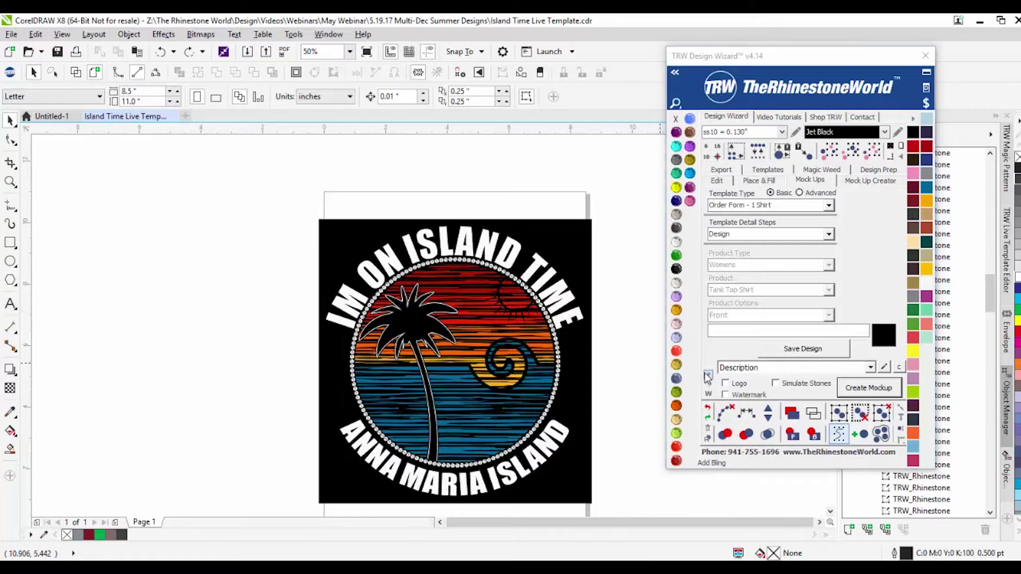
scroll(446, 232, "up", 2)
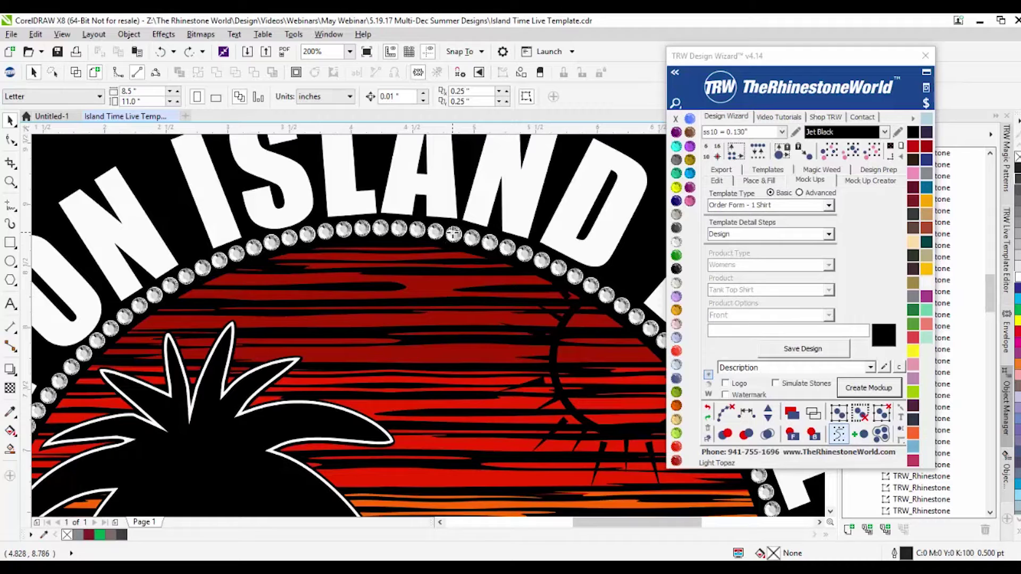
left_click(453, 232)
scroll(453, 232, "down", 1)
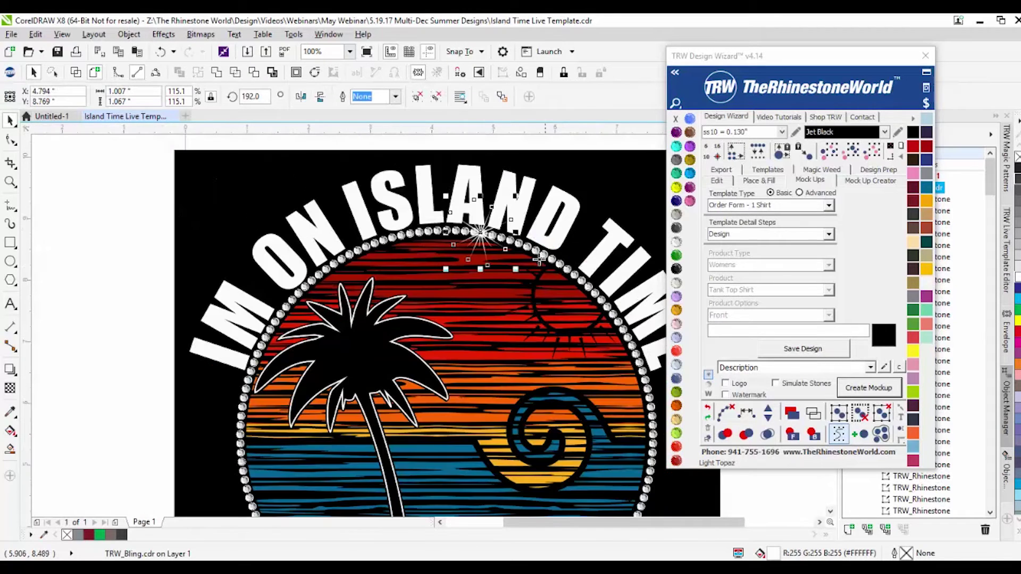
scroll(456, 330, "down", 1)
scroll(301, 387, "up", 1)
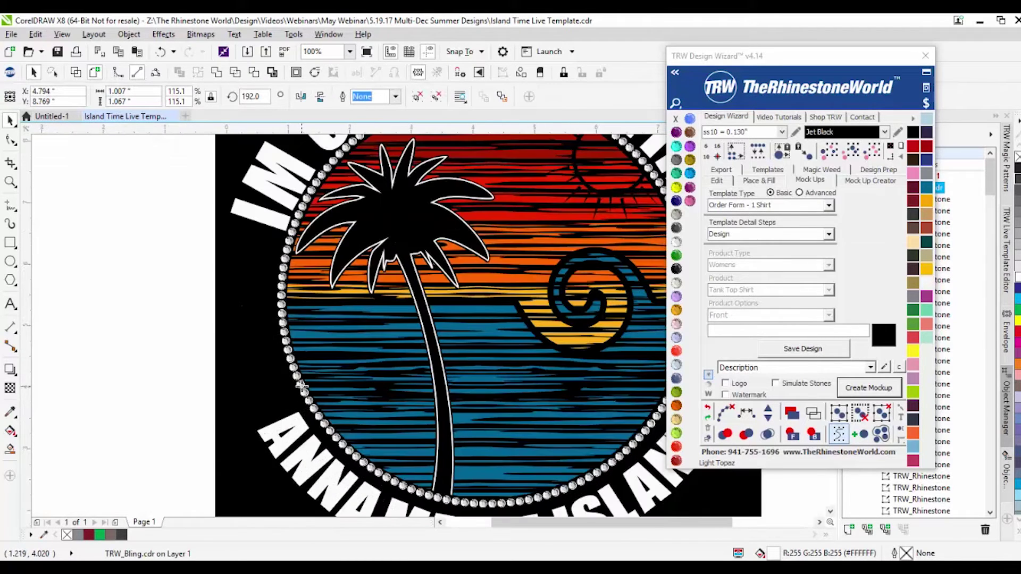
left_click(301, 386)
scroll(302, 386, "down", 1)
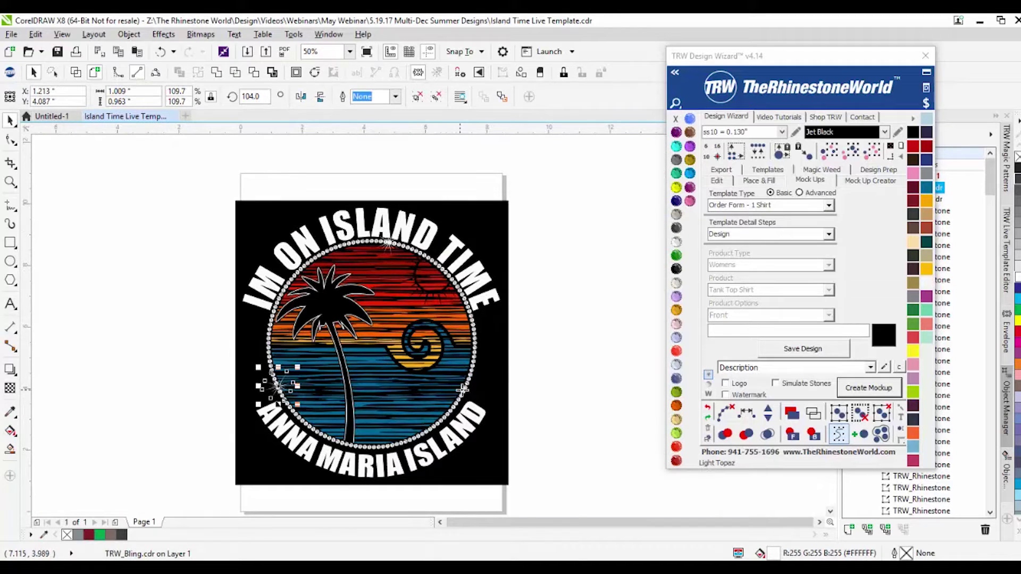
left_click(475, 364)
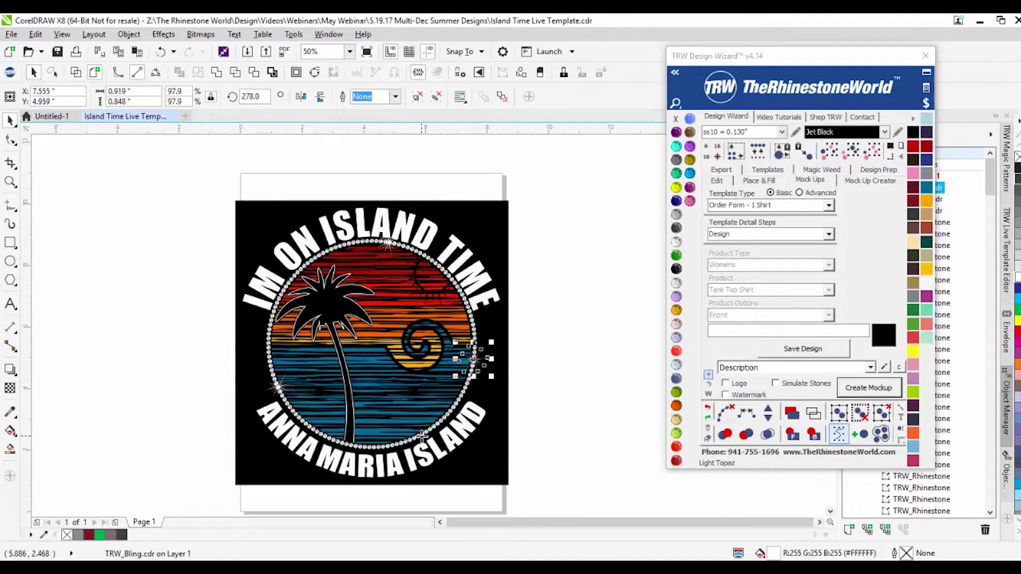
left_click(287, 281)
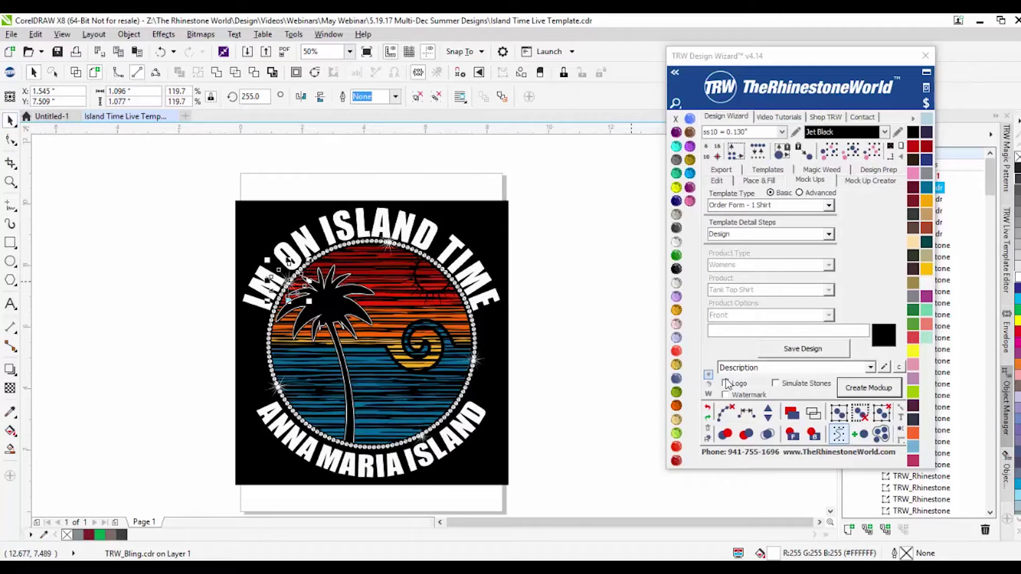
scroll(425, 266, "up", 1)
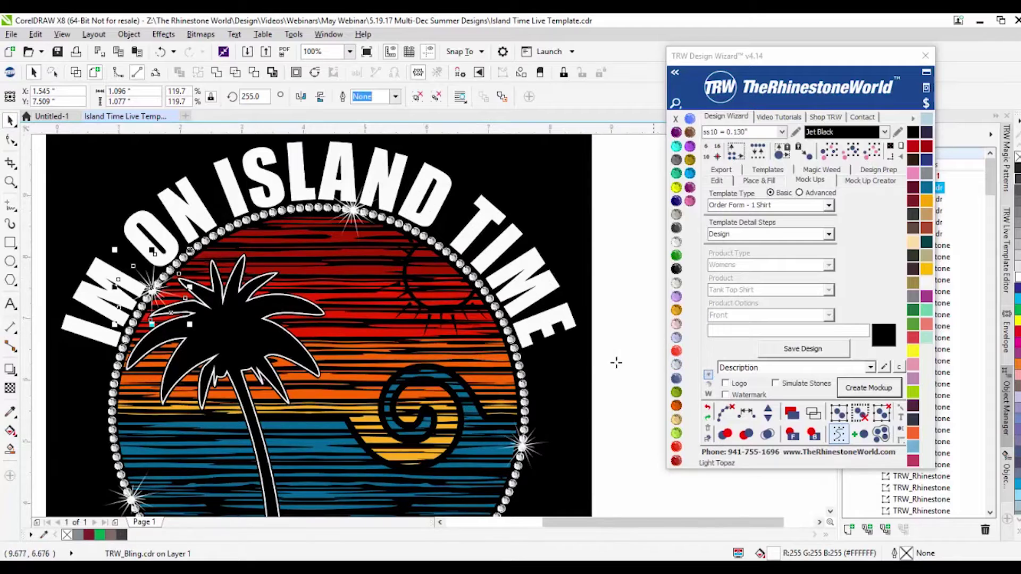
Step: Scale the sparkle on the circle's right edge to about 300%
left_click(708, 376)
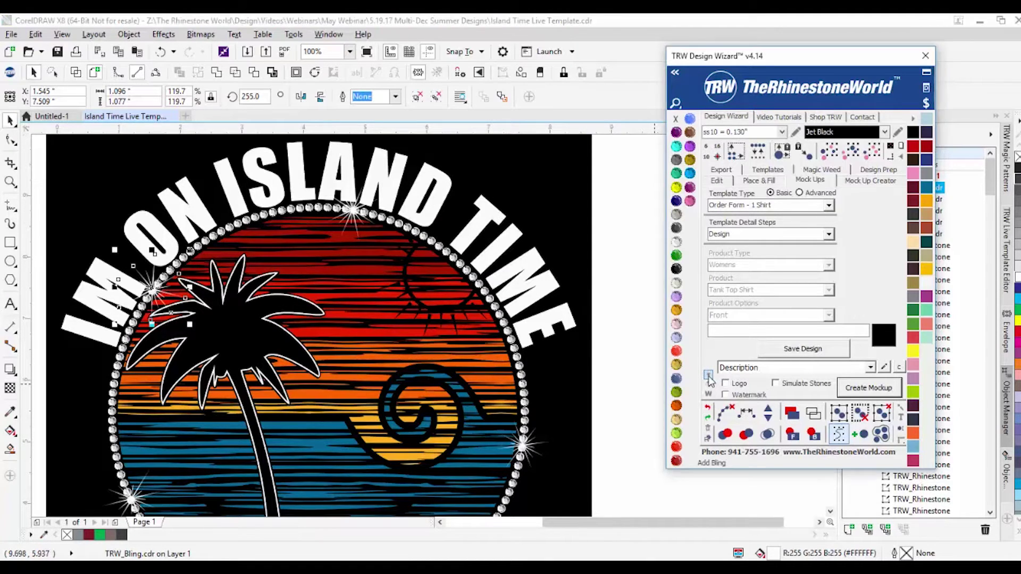
scroll(465, 370, "down", 2)
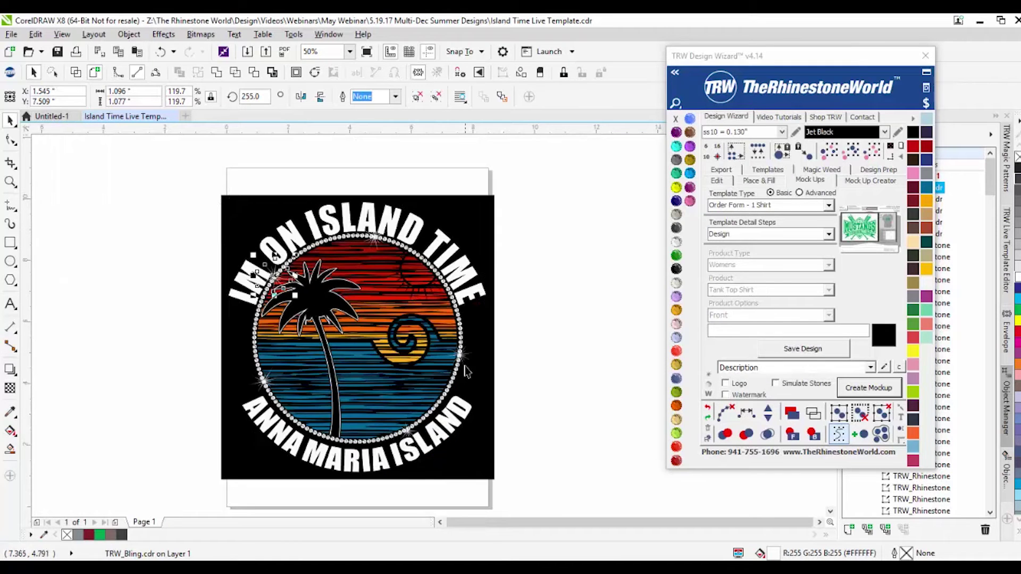
scroll(462, 360, "up", 2)
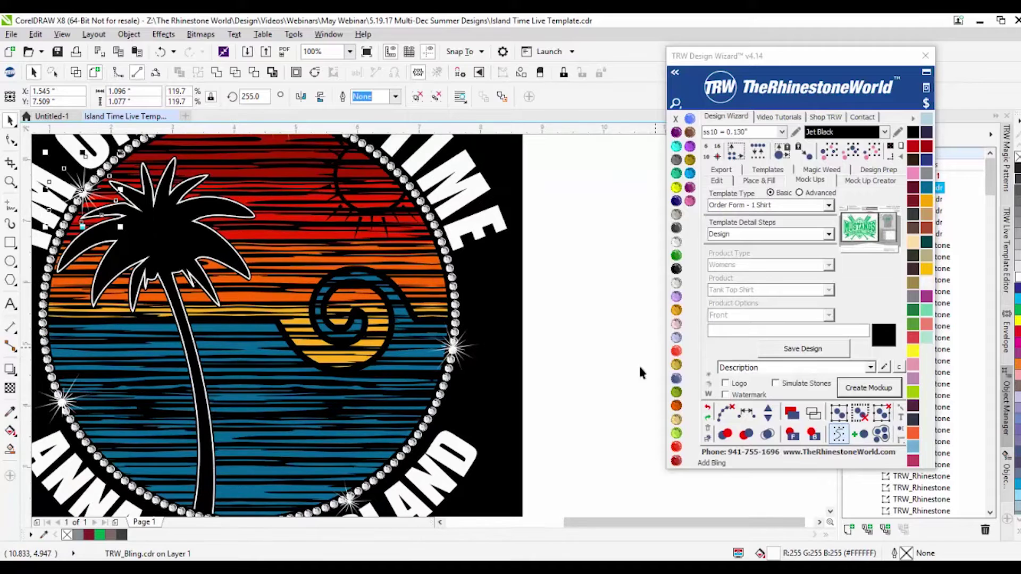
left_click(466, 344)
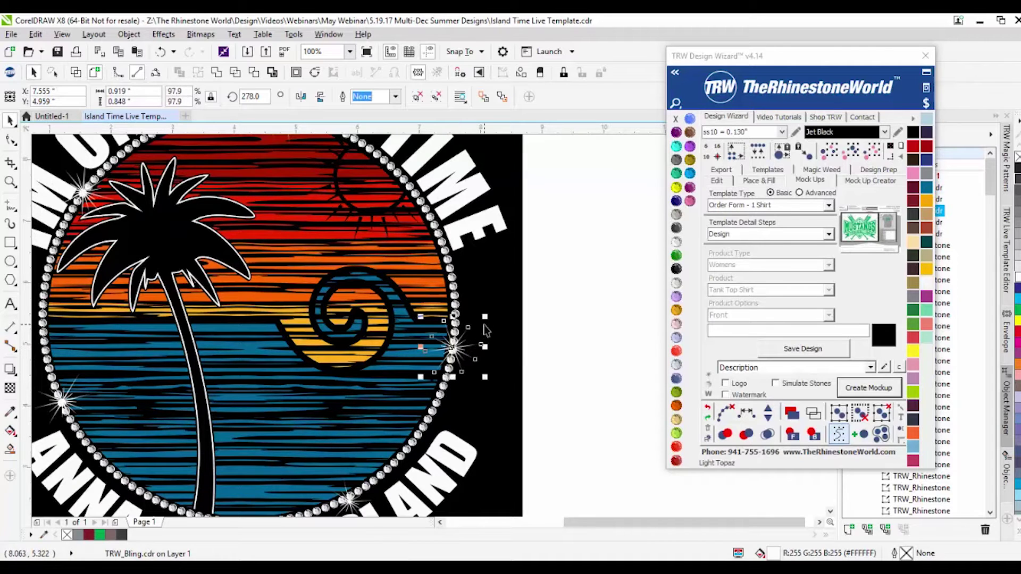
left_click_drag(484, 316, 588, 274)
scroll(601, 276, "down", 2)
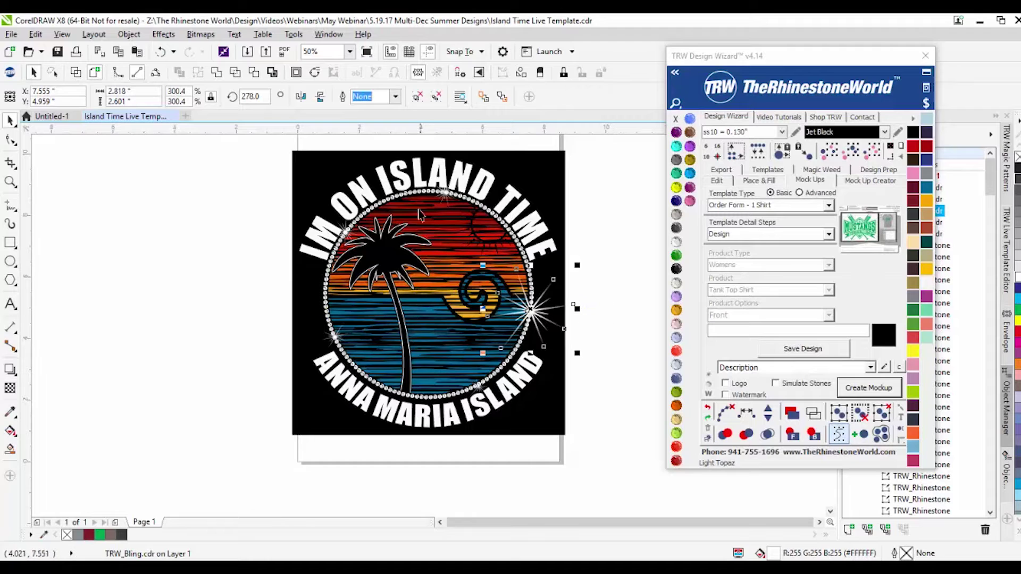
Step: Scale the top sparkle about 350% and move it near 'ON' at the top-left
left_click(446, 196)
left_click_drag(466, 214, 496, 246)
left_click_drag(442, 193, 367, 212)
left_click(223, 264)
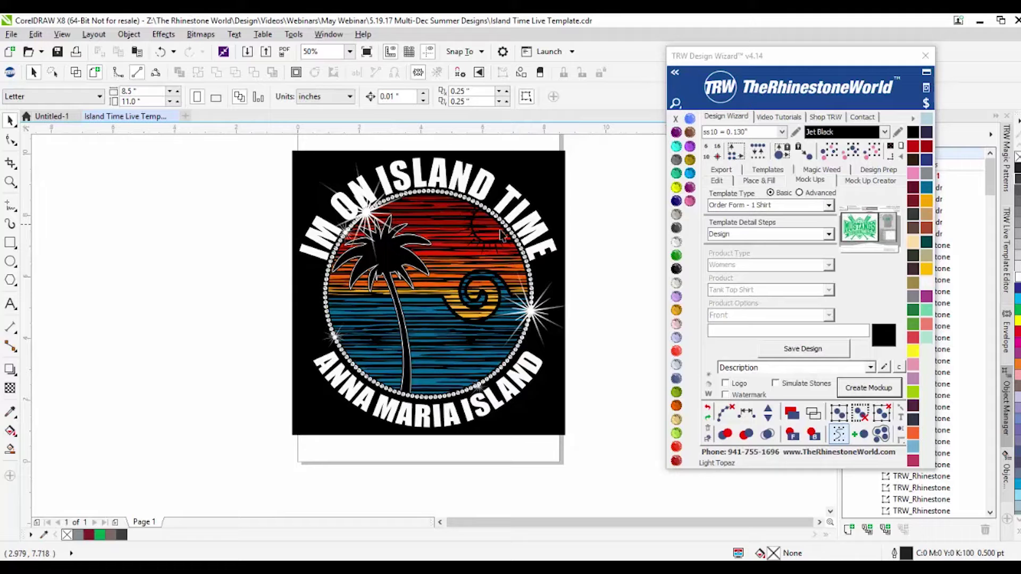
Step: Marquee-select the whole Island Time design, apply the TRW Design Wizard Watermark, then deselect
left_click(707, 395)
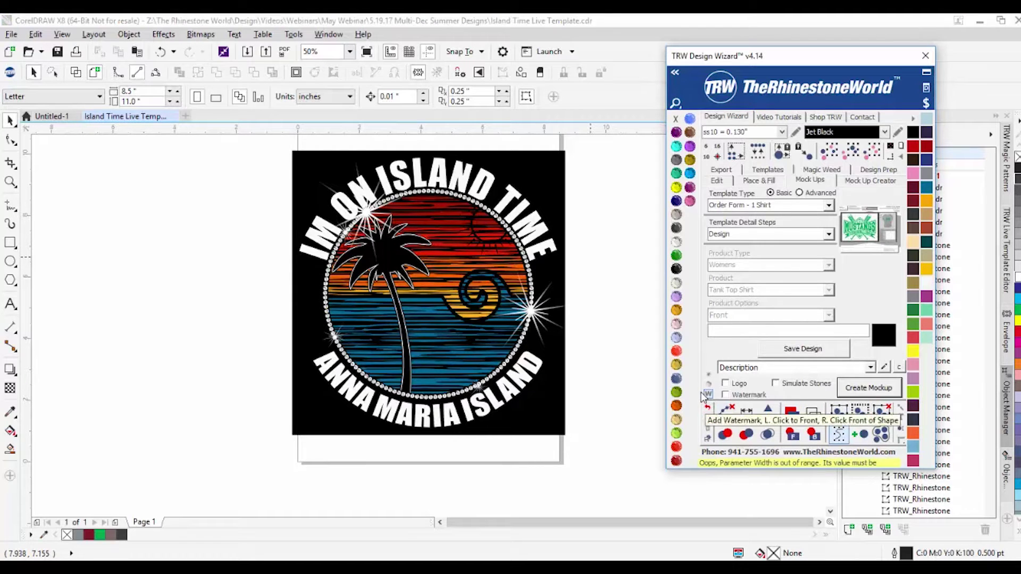
left_click(620, 437)
scroll(232, 154, "up", 1)
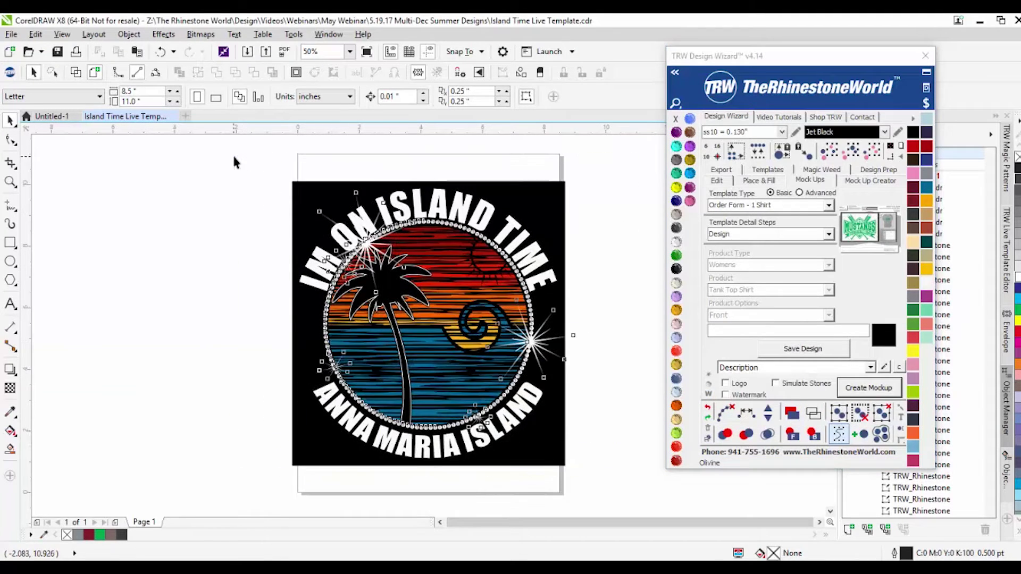
left_click_drag(232, 154, 601, 484)
left_click(707, 393)
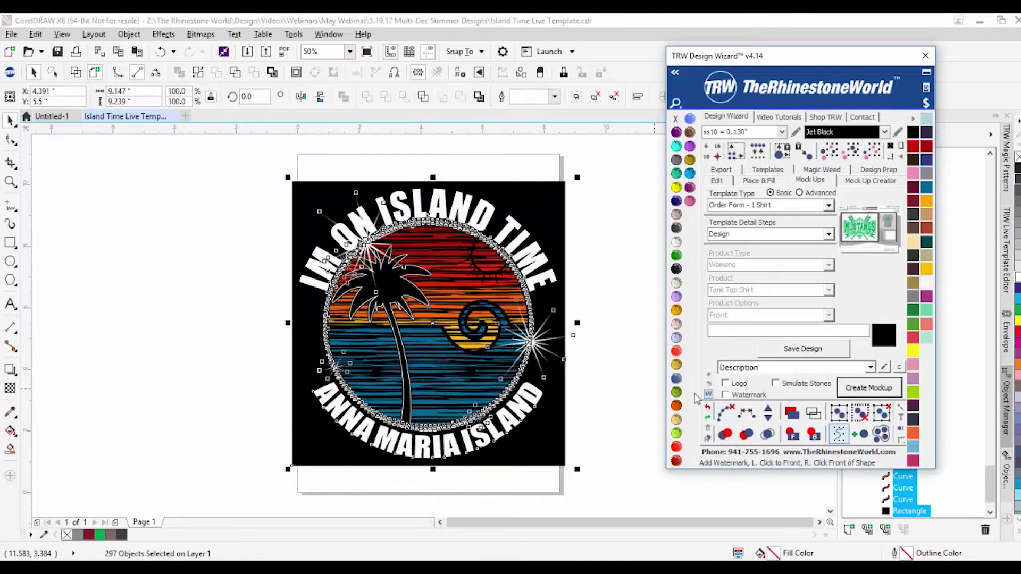
left_click(603, 388)
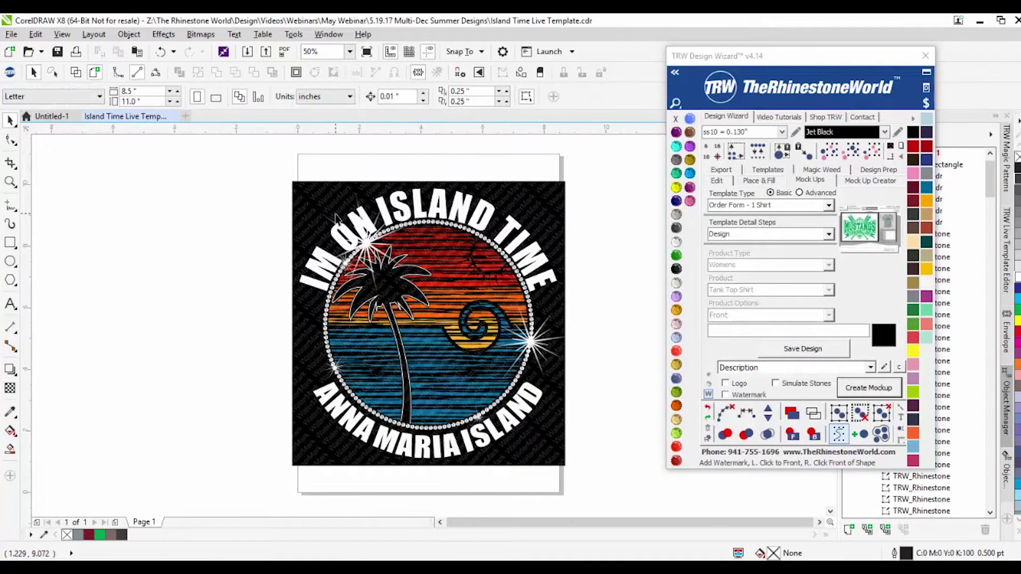
scroll(330, 221, "up", 1)
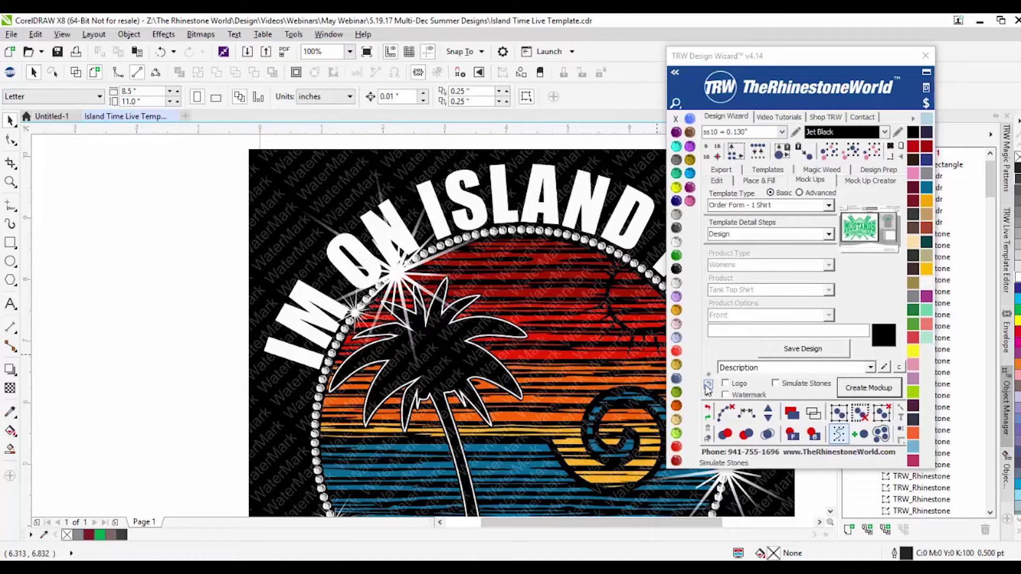
Step: Delete the PowerClip watermark rectangle and the large sparkle on the right
left_click(273, 267)
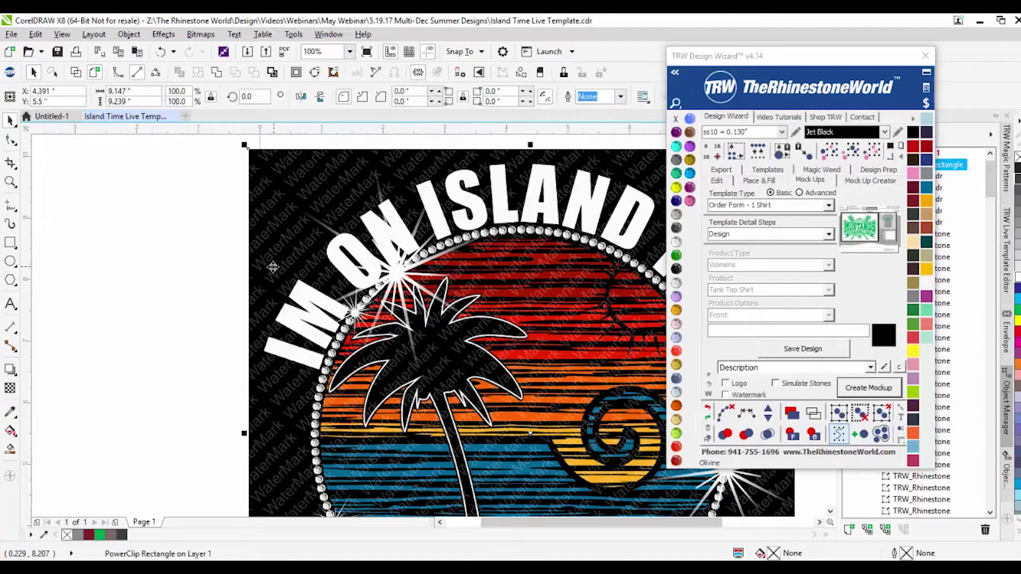
key("Delete")
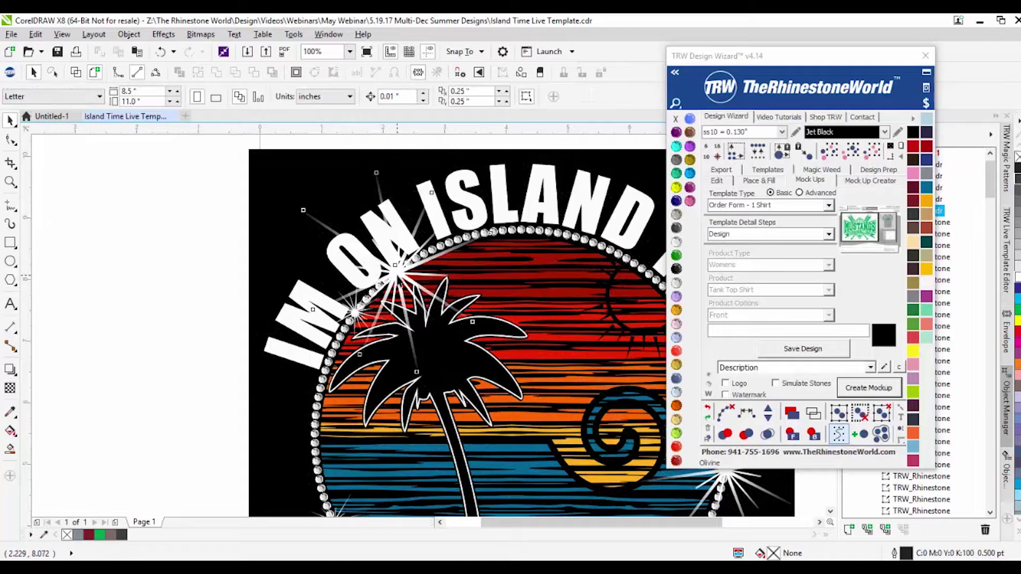
left_click(355, 310)
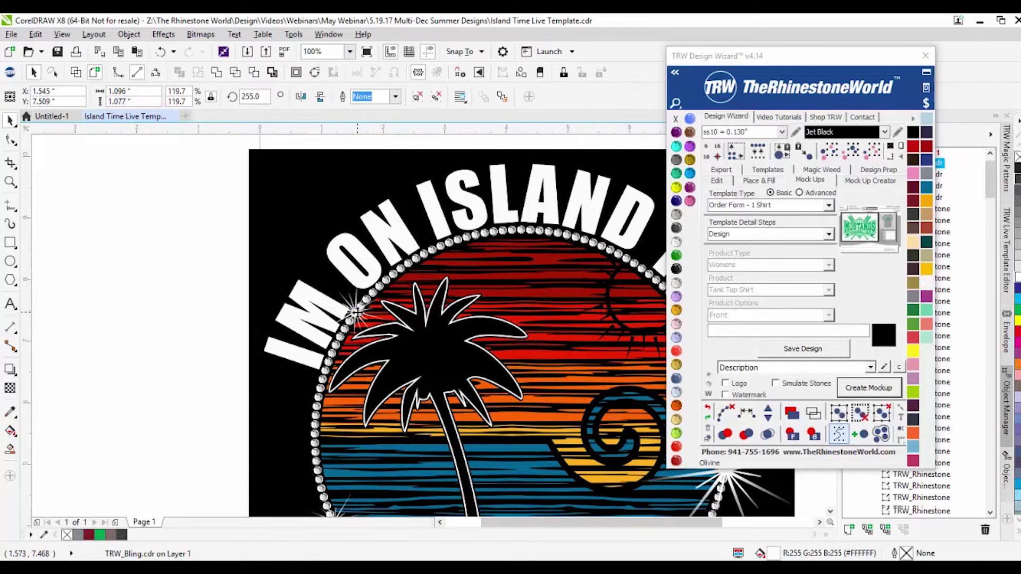
scroll(355, 310, "down", 3)
scroll(494, 303, "up", 3)
left_click(492, 346)
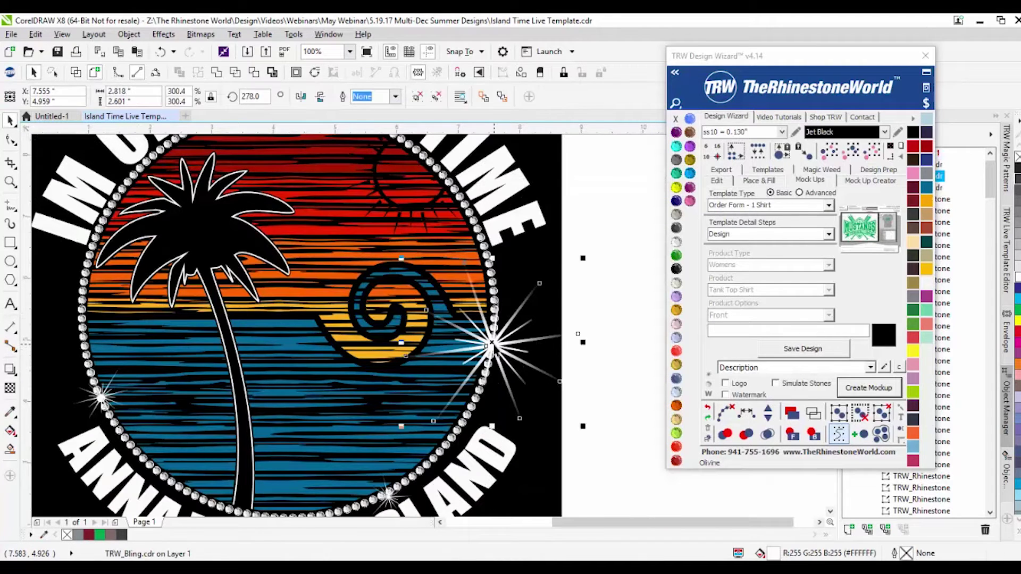
key("Delete")
Step: Delete the small left sparkle and the lower-right sparkle
left_click(102, 397)
key("Delete")
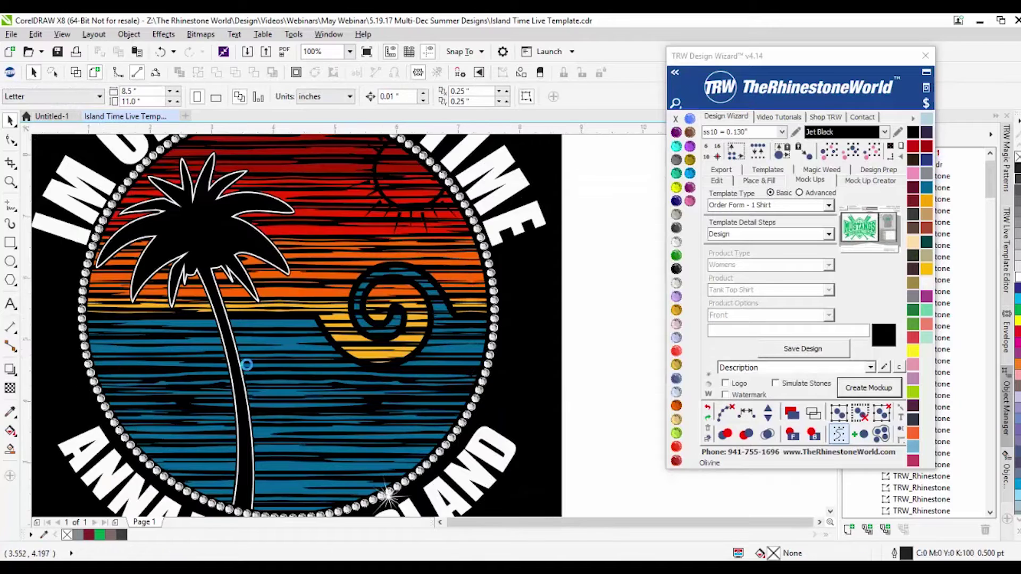
scroll(246, 364, "down", 2)
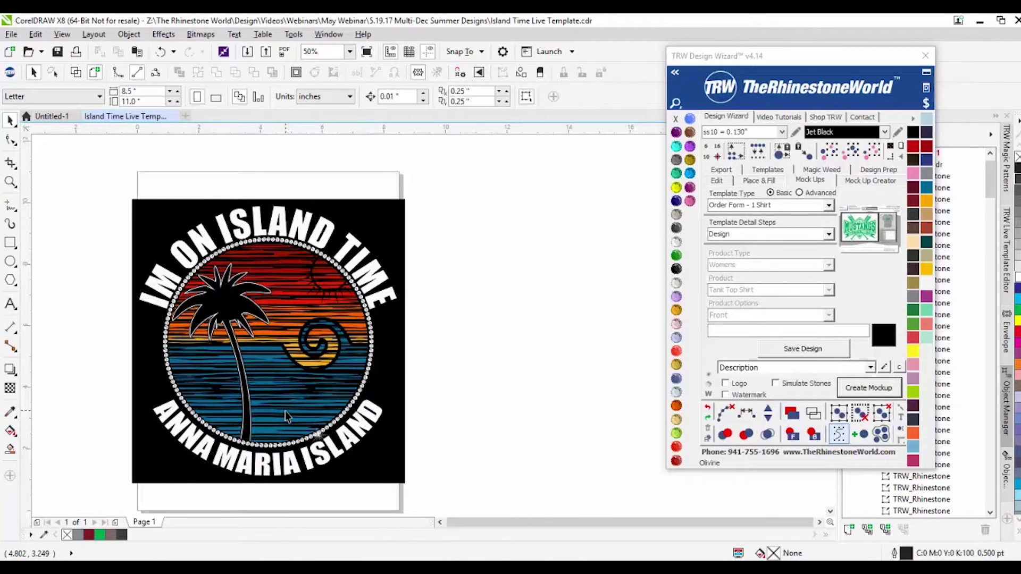
scroll(319, 436, "up", 2)
left_click(321, 441)
key("Delete")
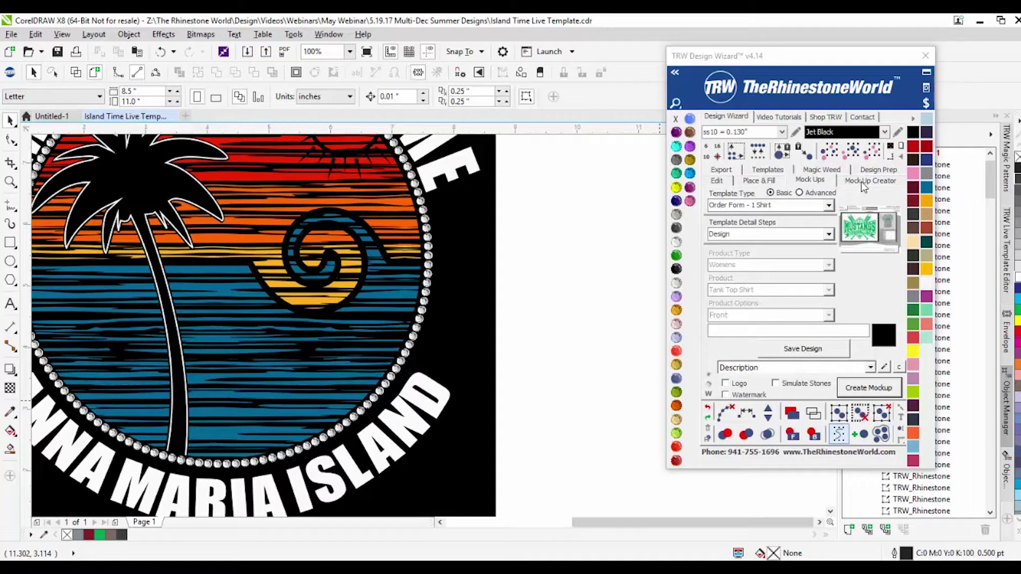
Step: Switch the TRW Design Wizard to Mock Ups and open TRW Edit Watermarks and Logos via the Description pencil
scroll(626, 268, "down", 1)
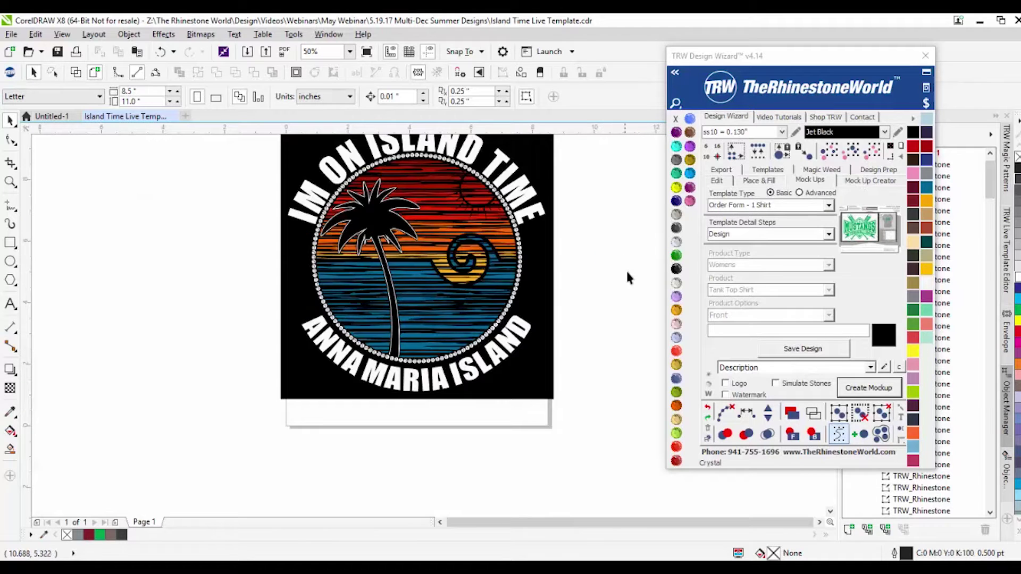
scroll(585, 276, "down", 1)
scroll(537, 288, "up", 1)
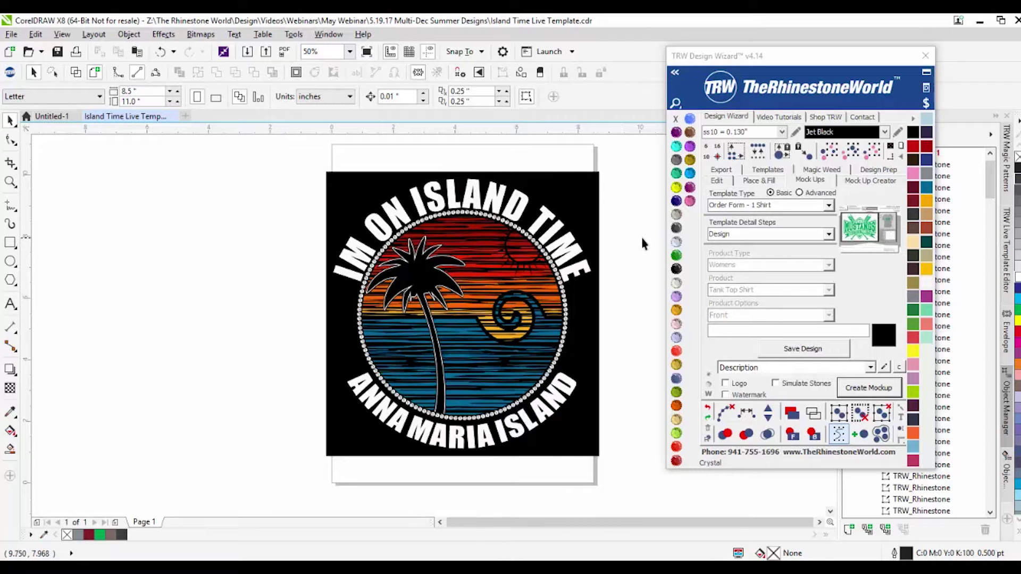
left_click(885, 368)
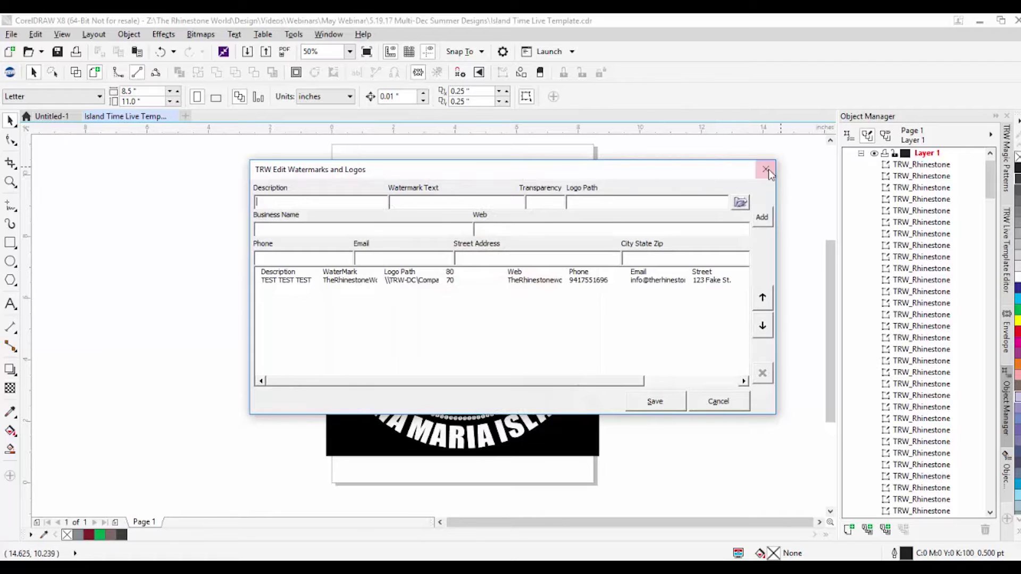
left_click(765, 170)
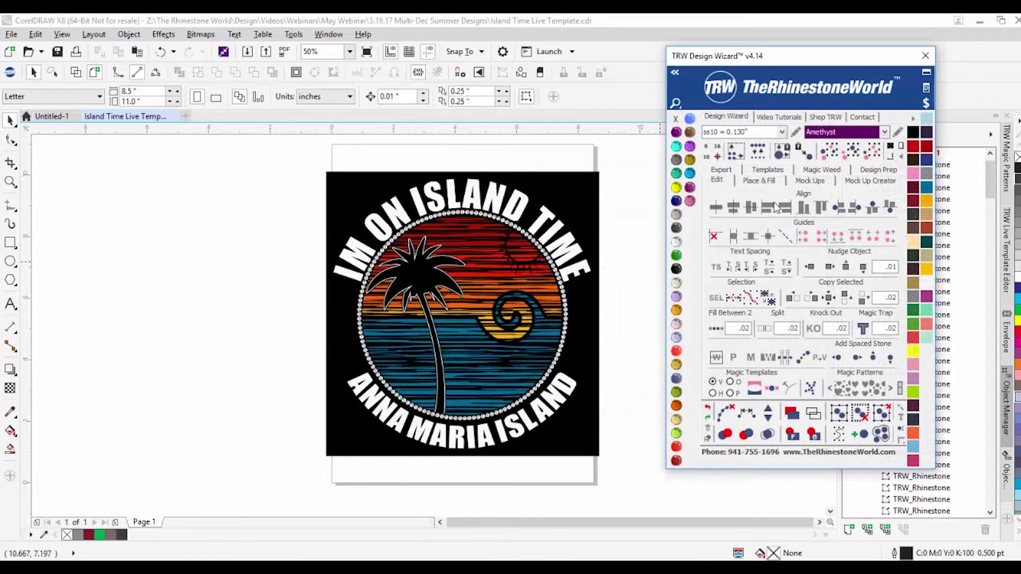
left_click(806, 181)
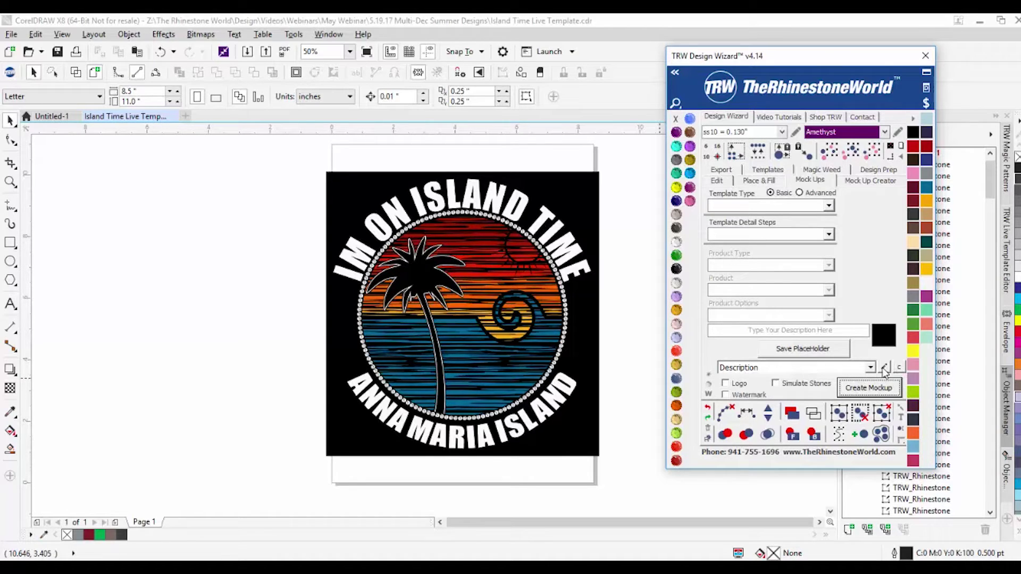
left_click(884, 368)
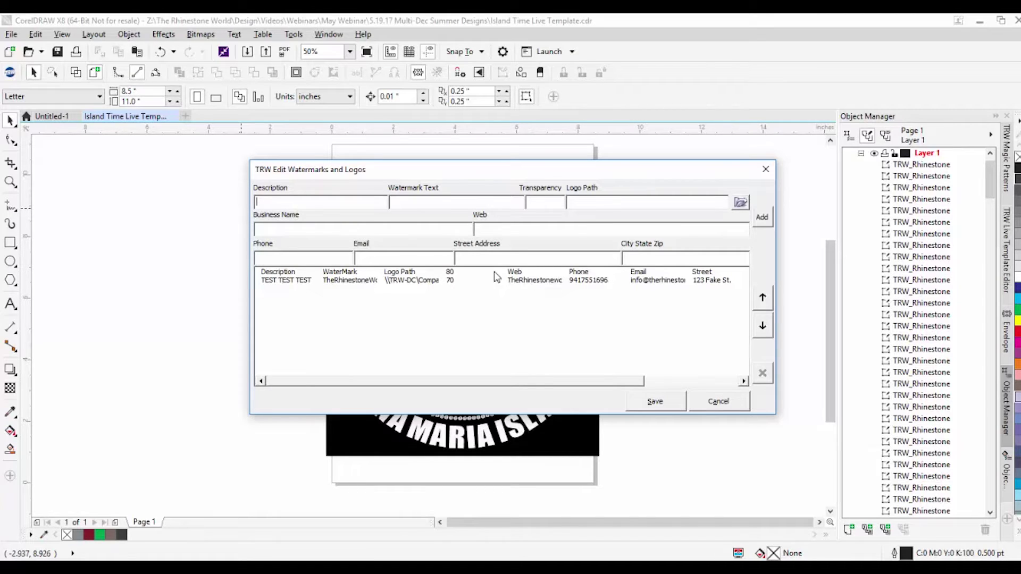
left_click(282, 286)
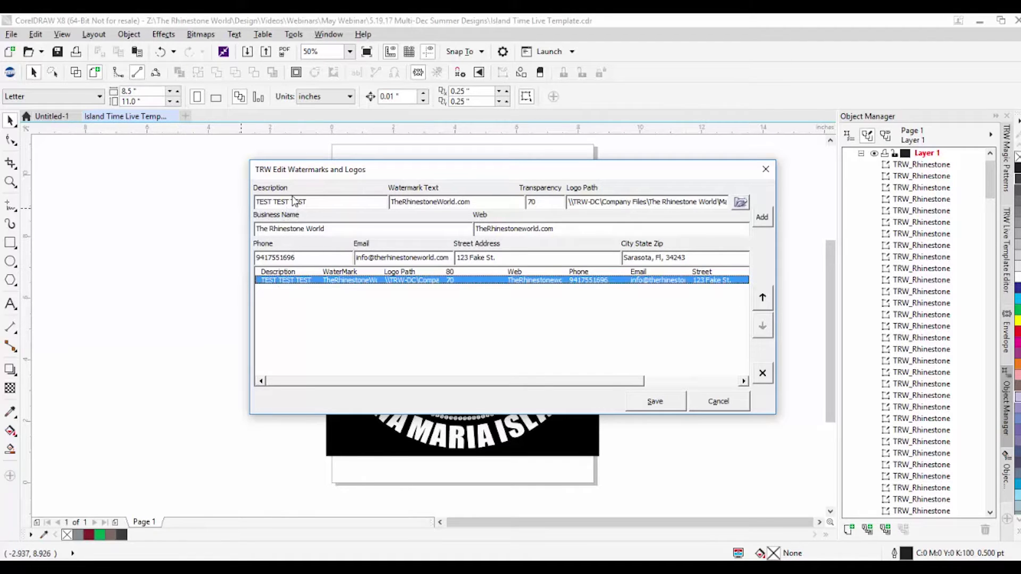
left_click_drag(309, 203, 212, 201)
left_click(329, 202)
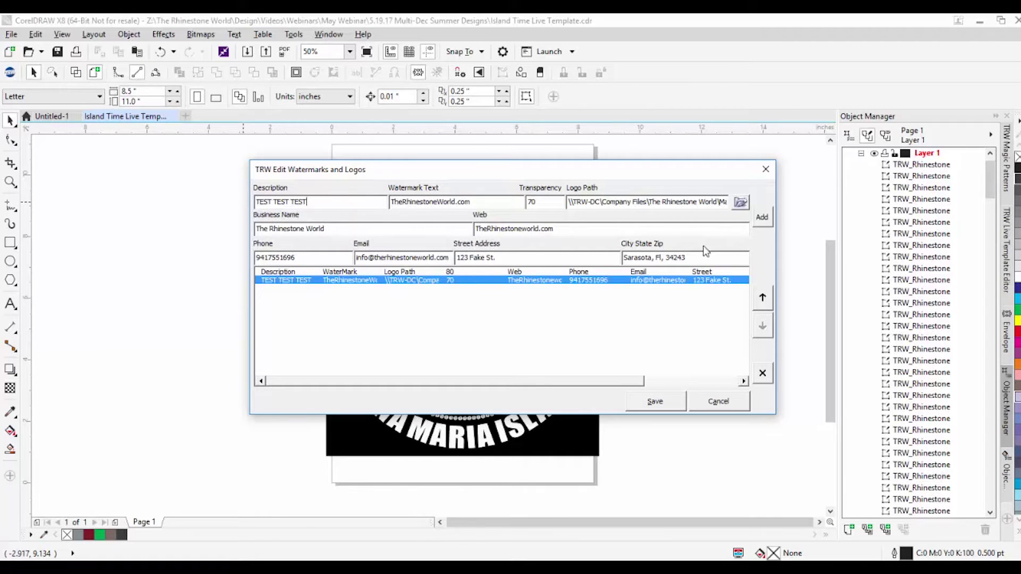
left_click(719, 401)
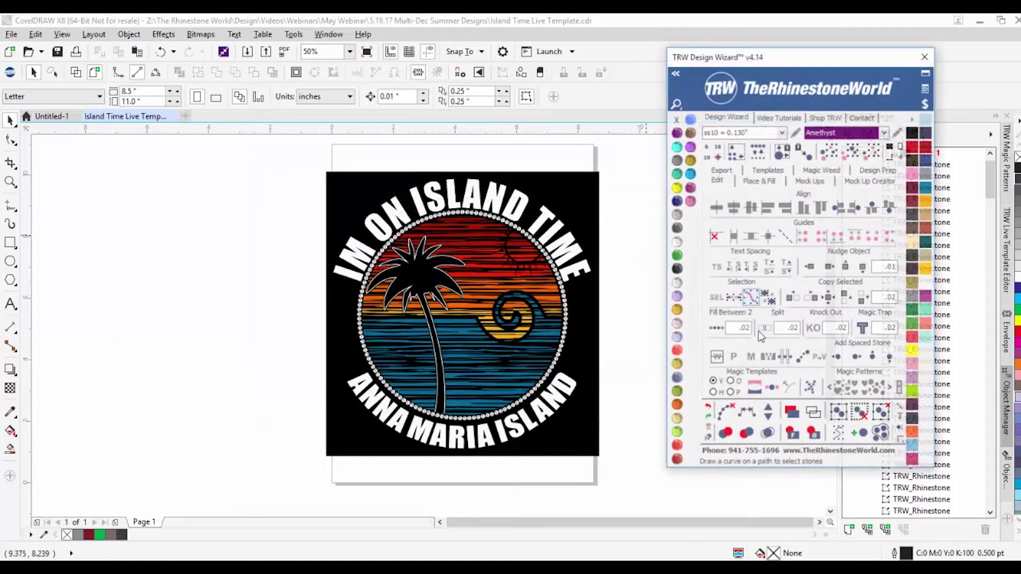
left_click(809, 180)
left_click(898, 369)
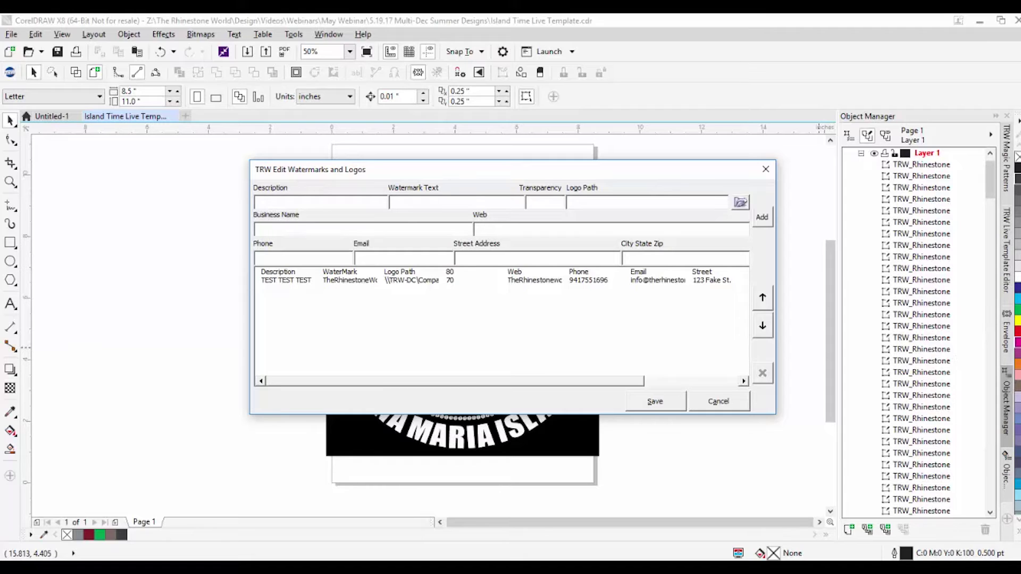
Step: Fill in Description TheRhinestoneWorld, Watermark Text TheRhinestoneWorld.com and Transparency 80
type("The")
type("Rhine")
type("stoneWorld")
type("TheRhineston")
type("eWorld.co")
type("m")
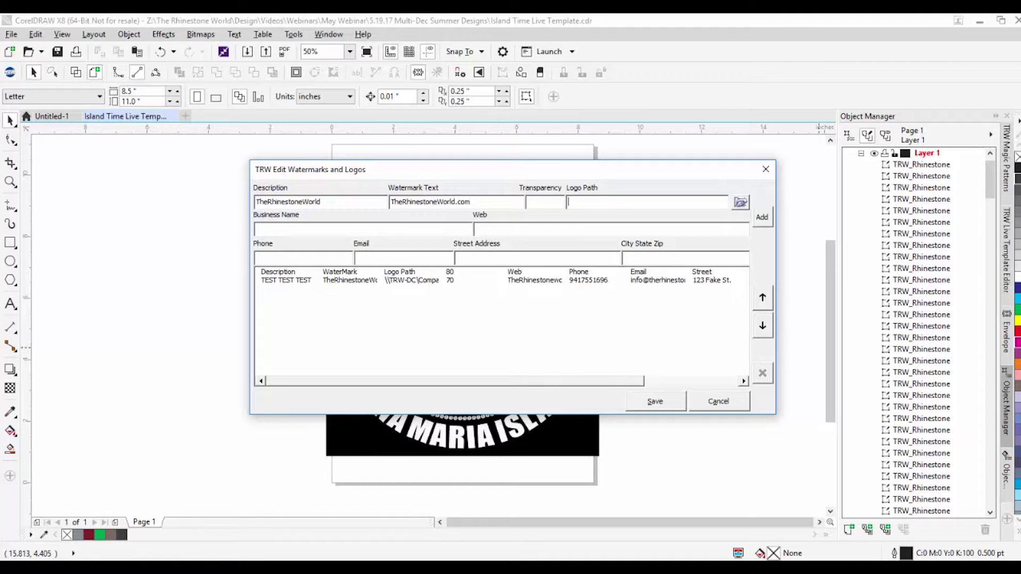
left_click(542, 200)
mouse_move(582, 166)
left_mouse_down()
mouse_move(656, 360)
mouse_move(407, 265)
mouse_move(654, 162)
mouse_move(565, 162)
left_mouse_up()
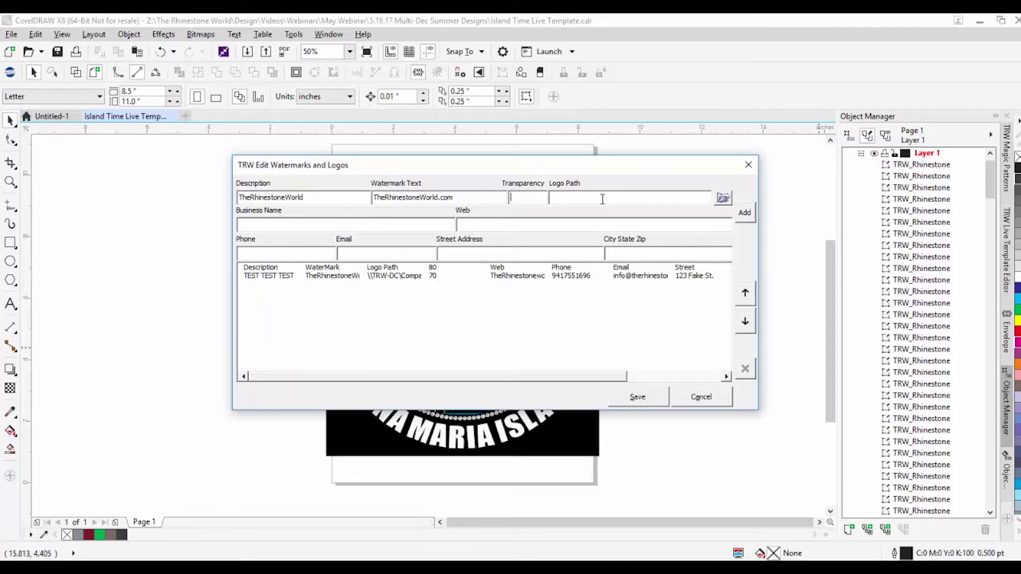
type("80")
Step: Browse for a logo file and navigate to The Rhinestone World > TRW Logos > Web
left_click(722, 197)
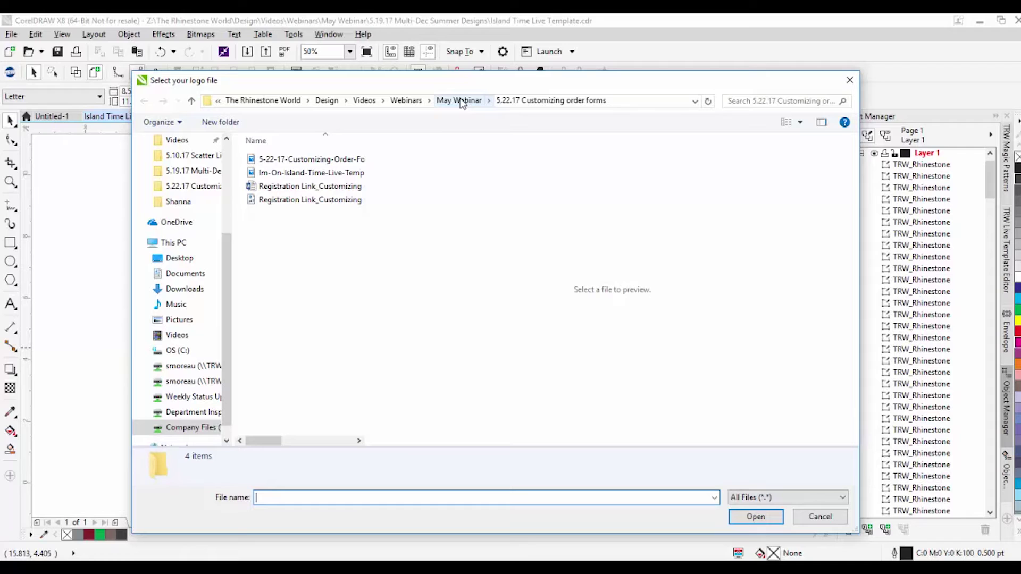
left_click(286, 101)
left_click(775, 100)
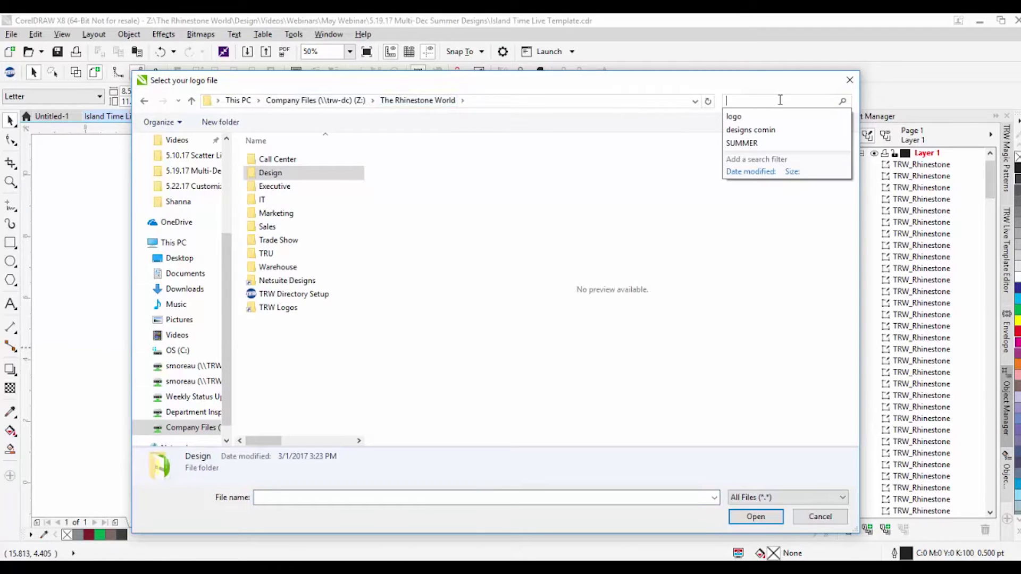
left_click(735, 116)
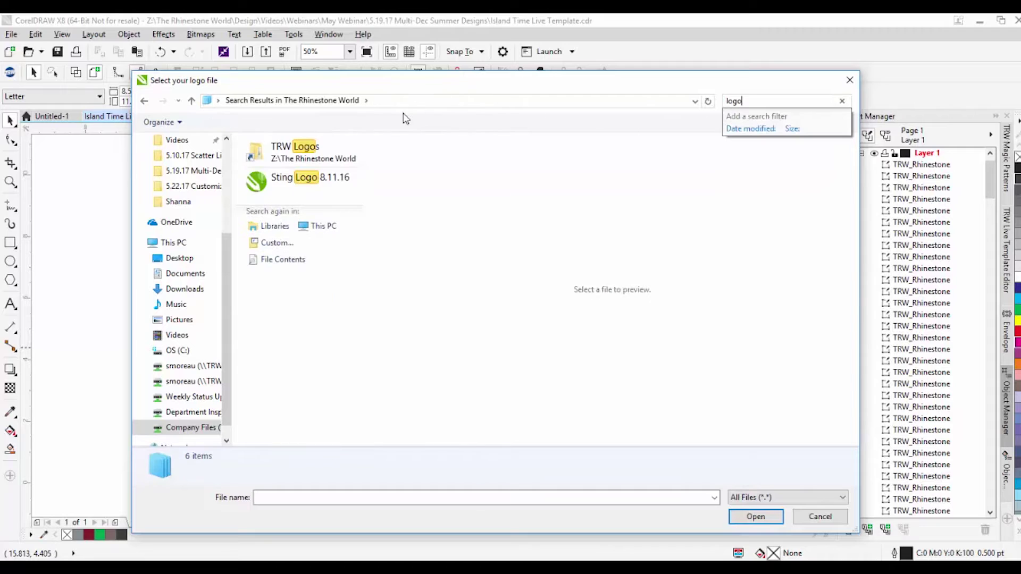
double_click(294, 149)
double_click(287, 172)
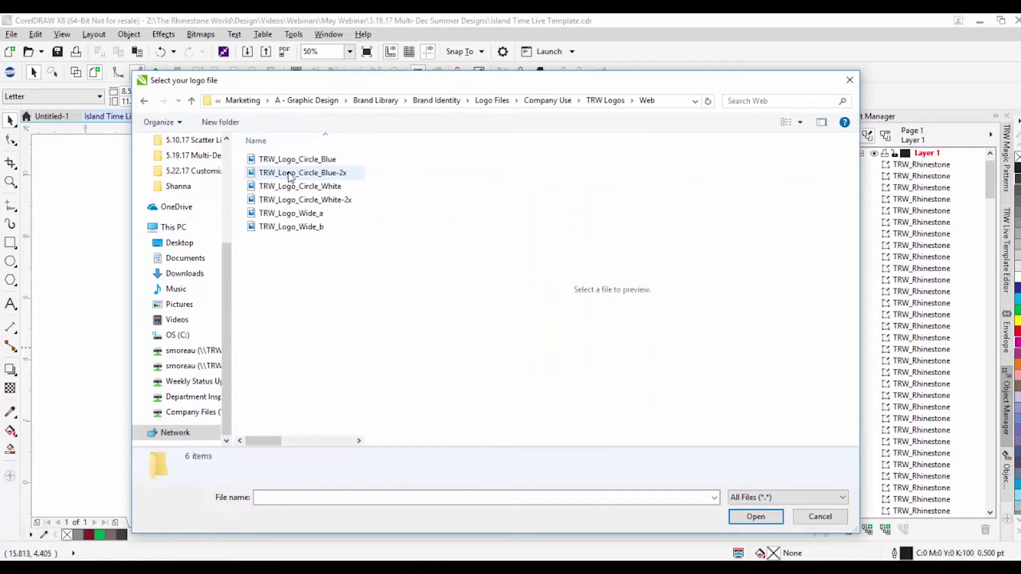
Step: Preview the Web logos and choose TRW_Logo_Circle_White-2x as the logo file
left_click(314, 163)
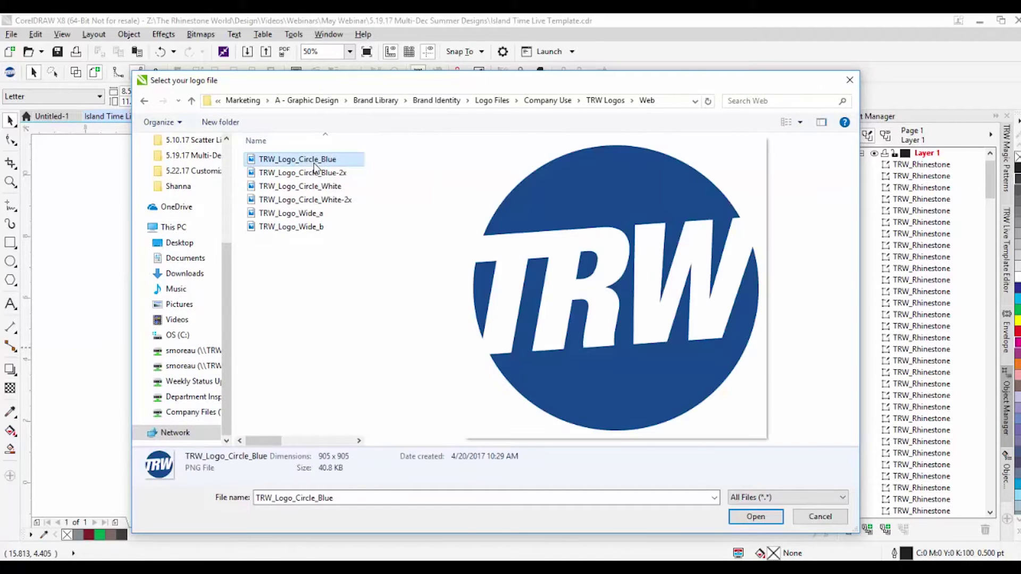
left_click(312, 173)
left_click(305, 187)
left_click(301, 199)
left_click(297, 213)
left_click(294, 227)
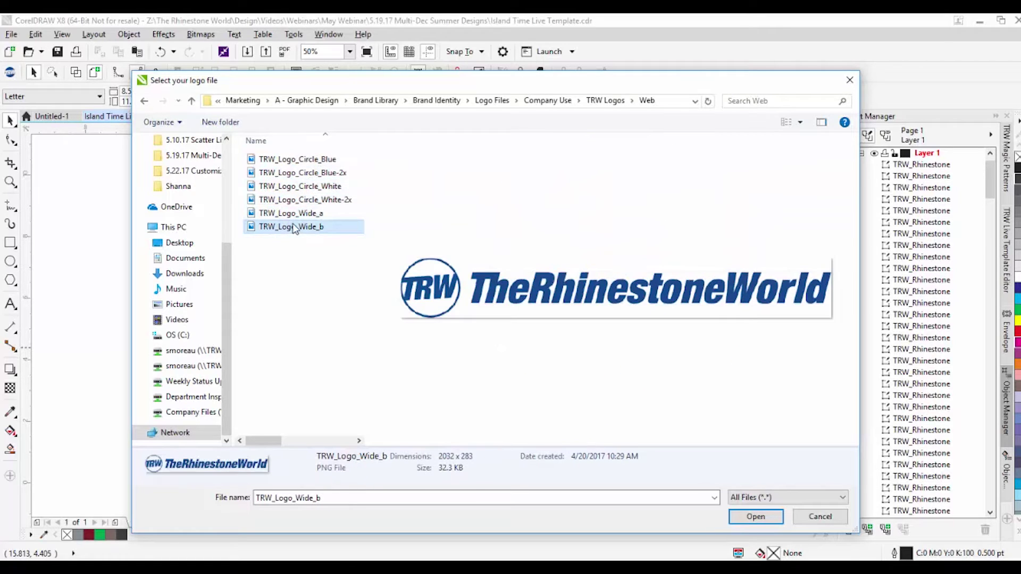
left_click(295, 212)
left_click(303, 199)
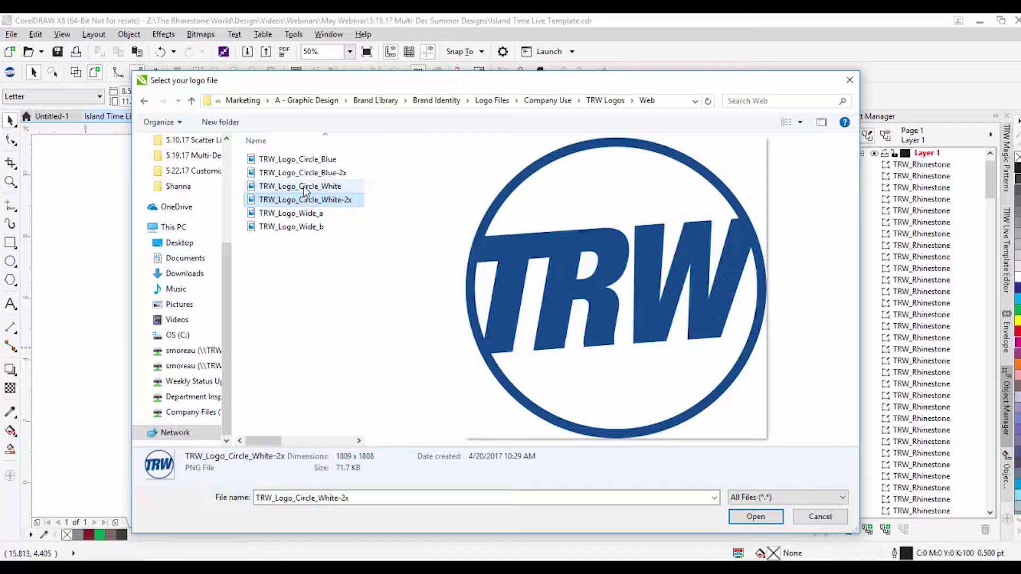
double_click(306, 201)
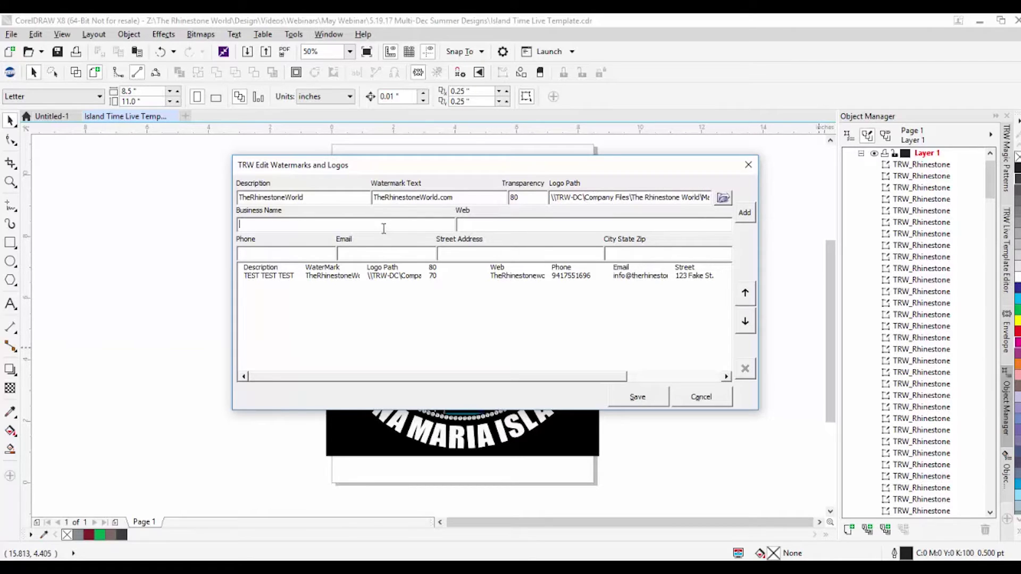
Step: Enter business name The Rhinestone World and website TheRhinestoneWorld.com
type("The Rhinestone World")
double_click(270, 197)
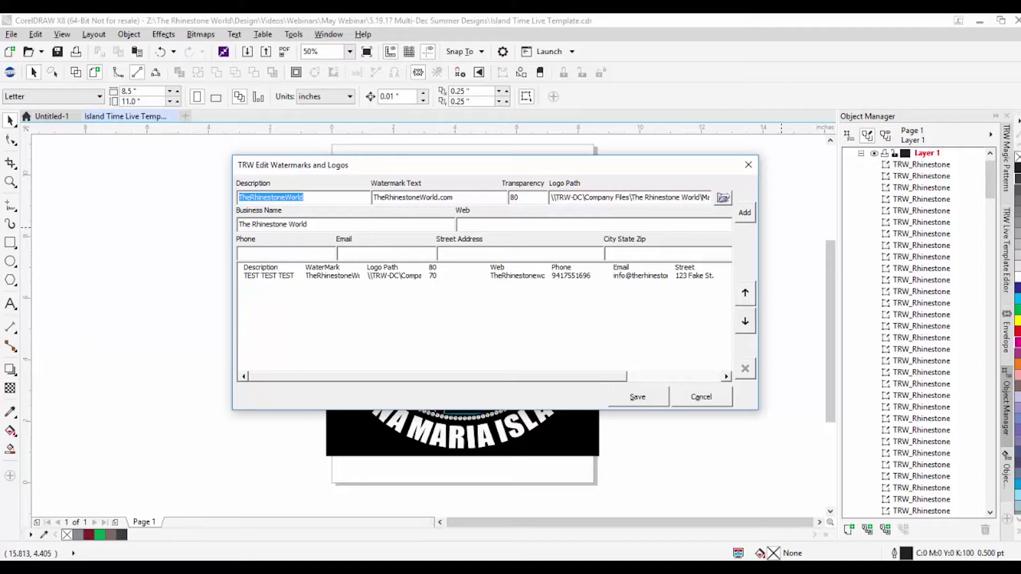
left_click(582, 223)
type("TheRhinestoneWorld.com")
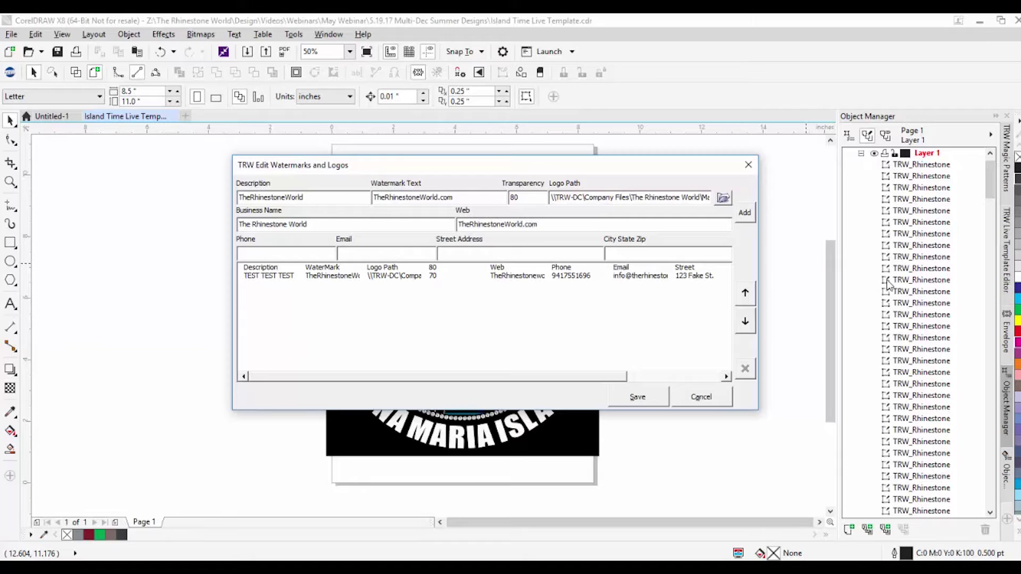
Step: Enter the business phone number and wrap its area code in parentheses
left_click(258, 253)
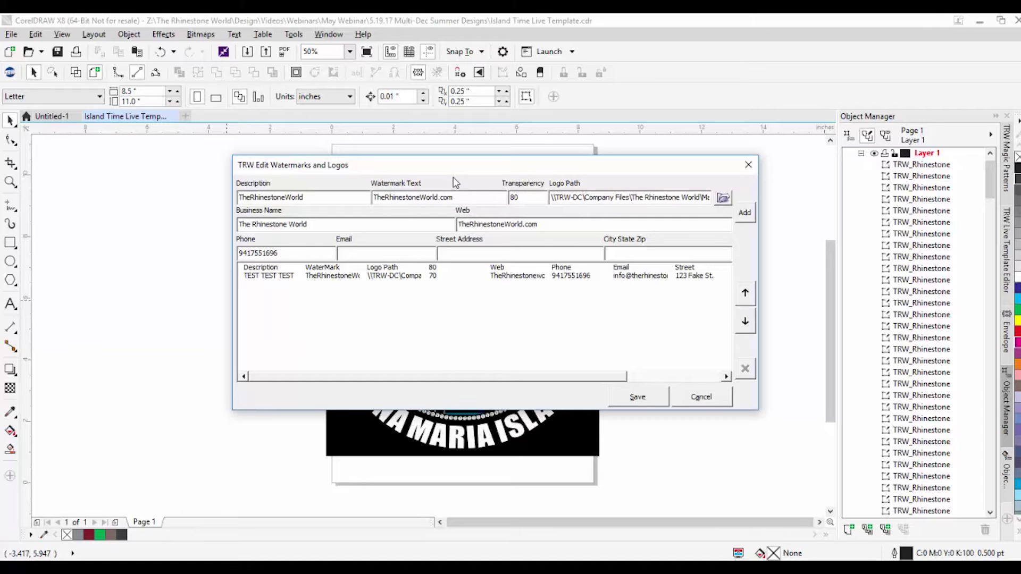
right_click(458, 169)
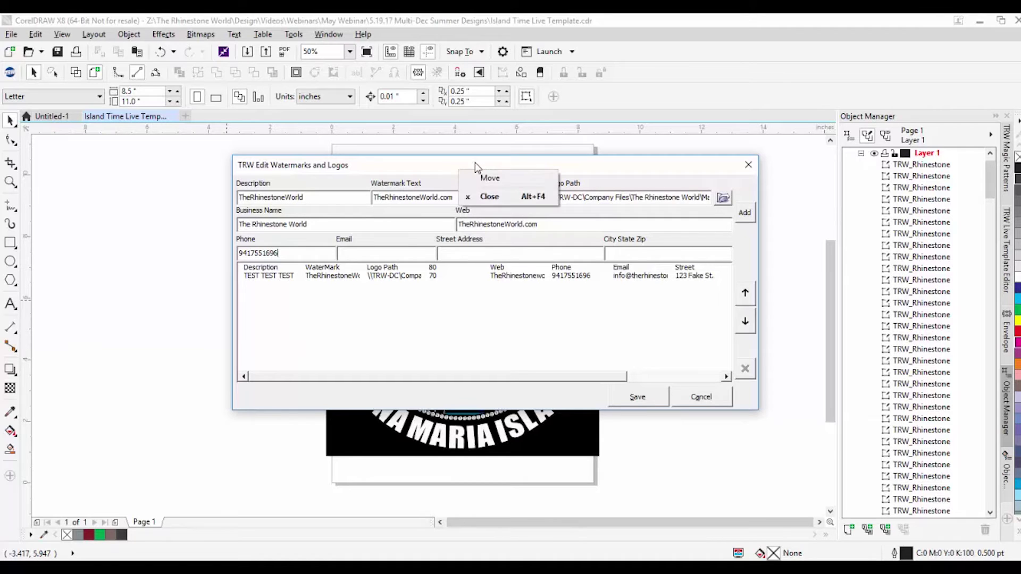
left_click(254, 254)
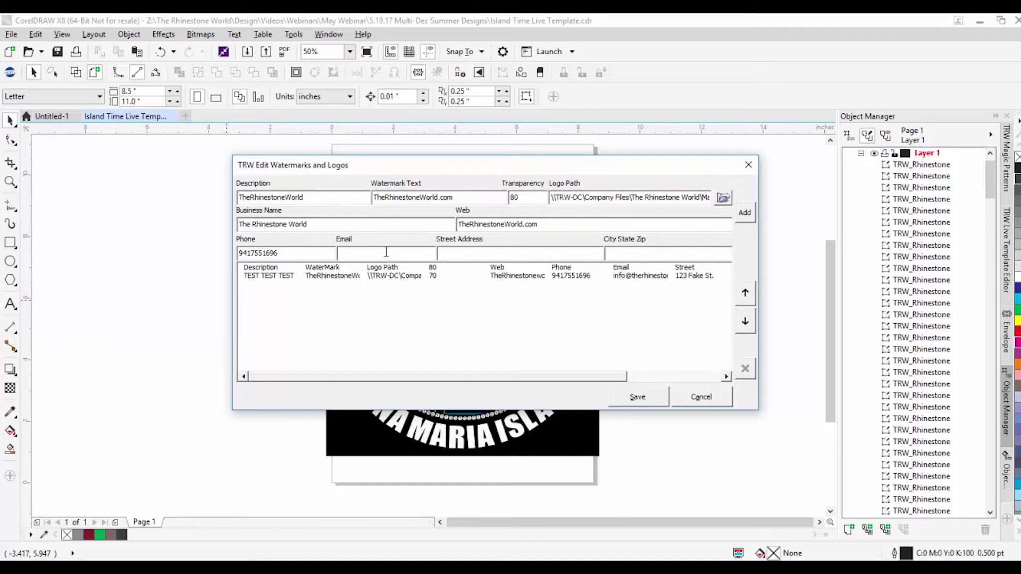
key("Home")
type("(")
key("Right")
key("Right")
key("Right")
type(")")
key("Right")
key("Right")
Step: Add the phone number's dash, then enter the contact email, street address and city, state and ZIP
type("-")
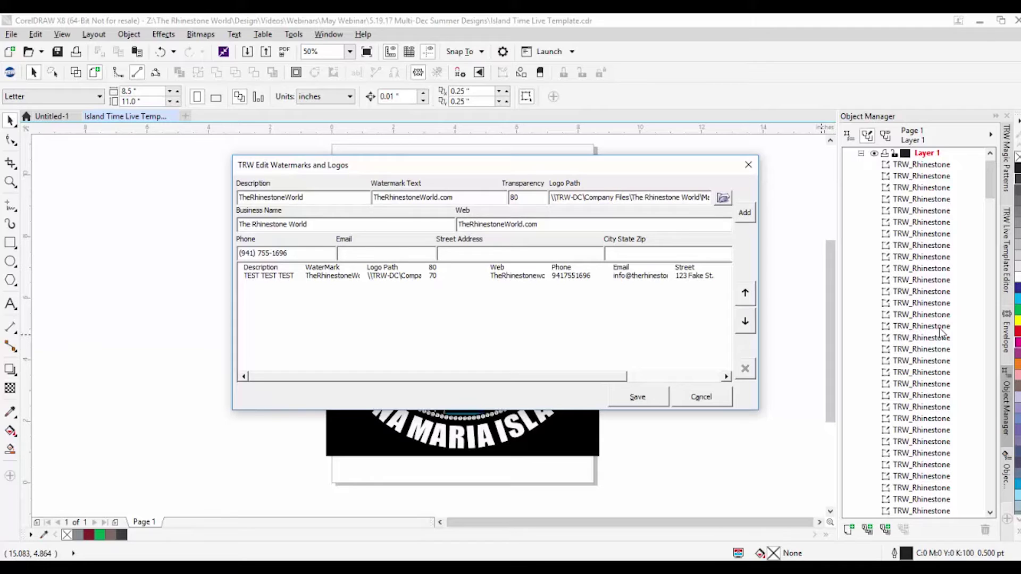
key("Tab")
type("123 Fake")
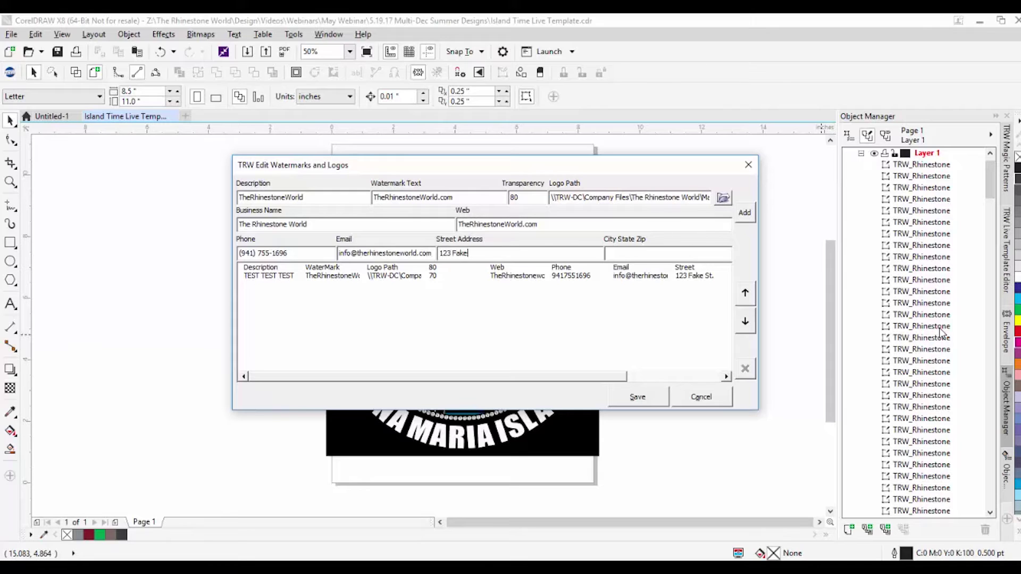
type(" St.")
type("Sarasot")
type("a, Fl 3424")
type("3")
type("54")
type("243")
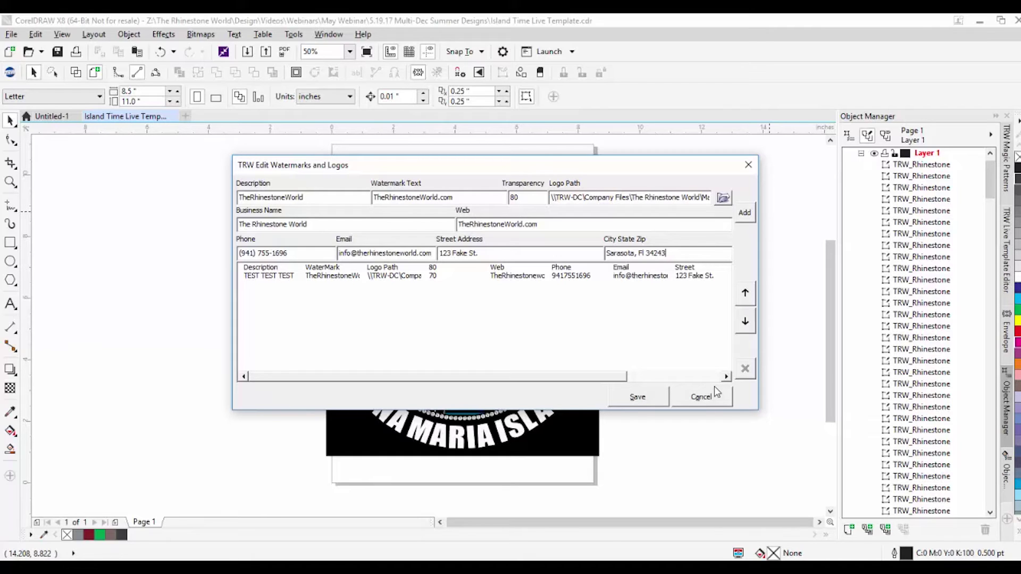
Step: Add the TheRhinestoneWorld entry, move it above TEST TEST TEST, and save the settings
left_click(744, 213)
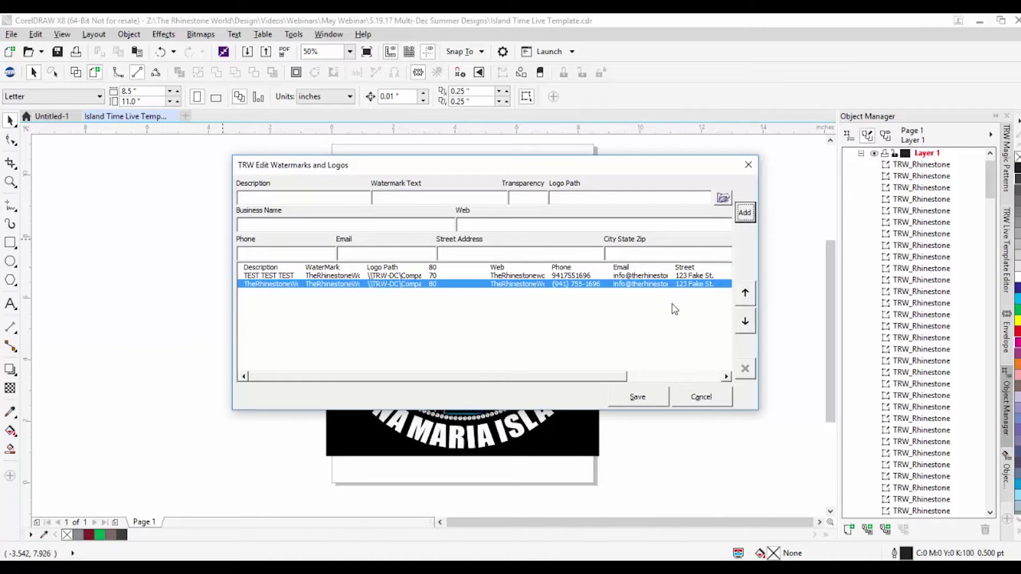
left_click(744, 294)
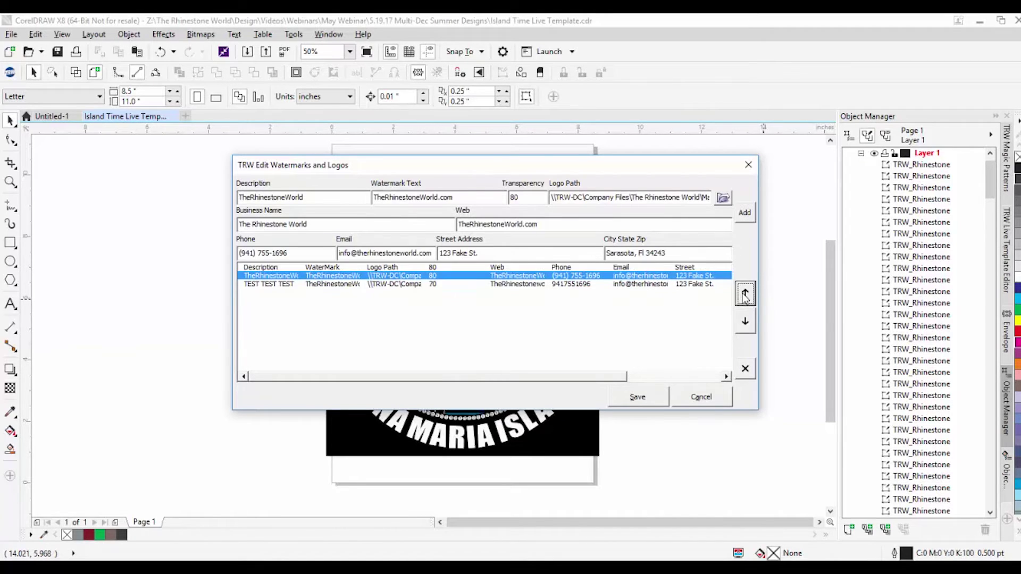
left_click(744, 294)
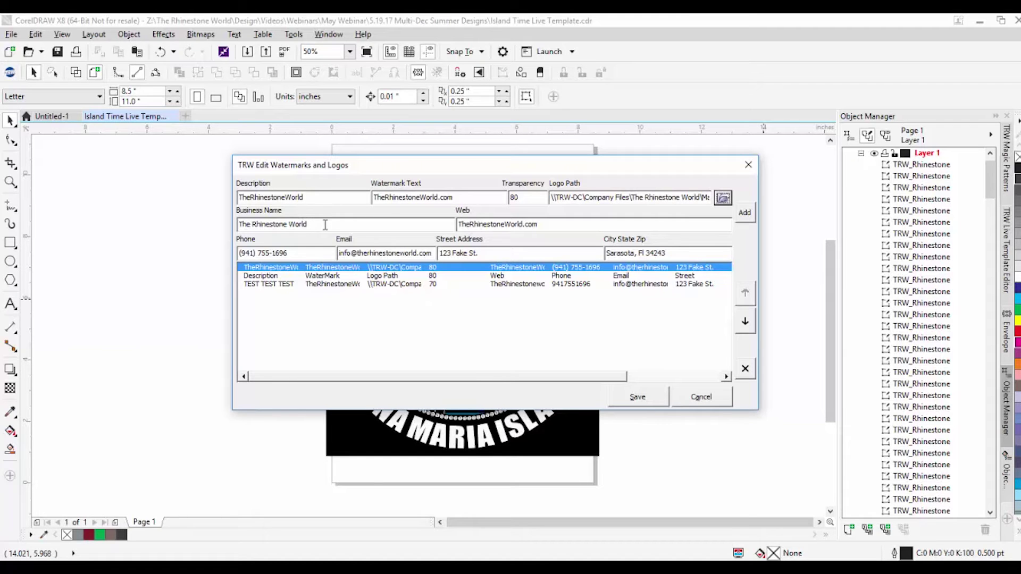
left_click(637, 398)
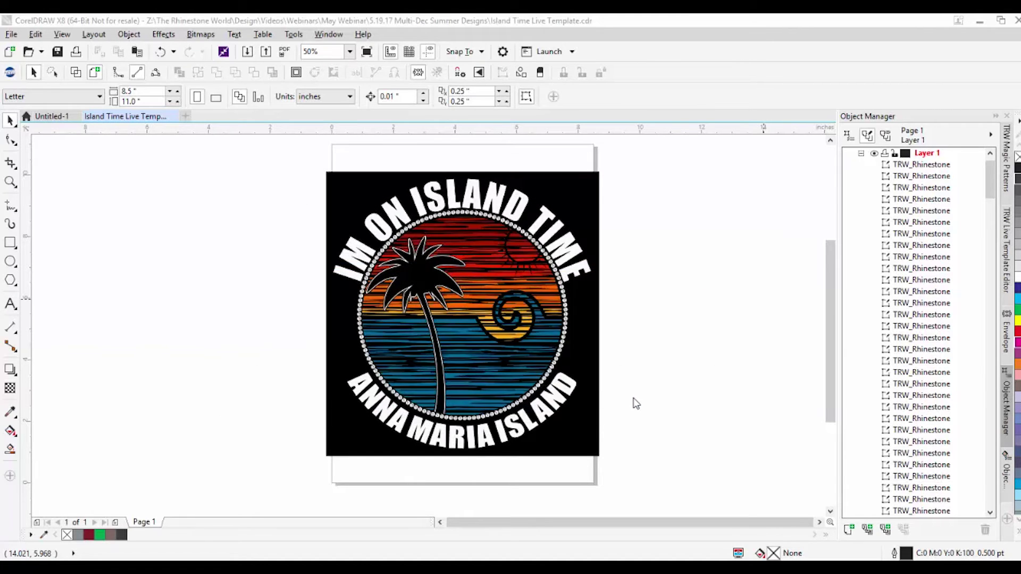
Step: On the Design Wizard's Mock Ups tab, choose TheRhinestoneWorld as the watermark profile
left_click(812, 183)
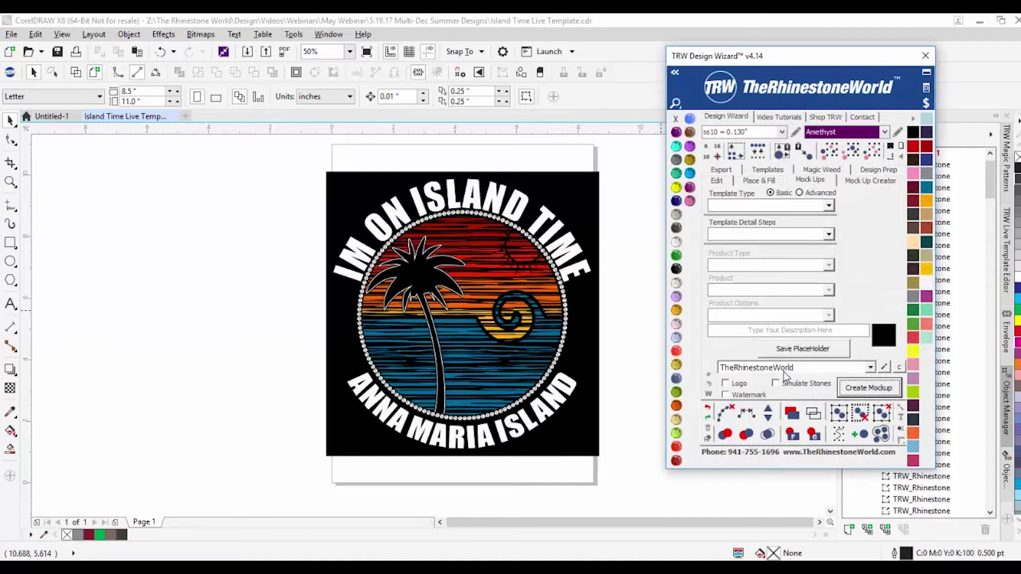
left_click(870, 367)
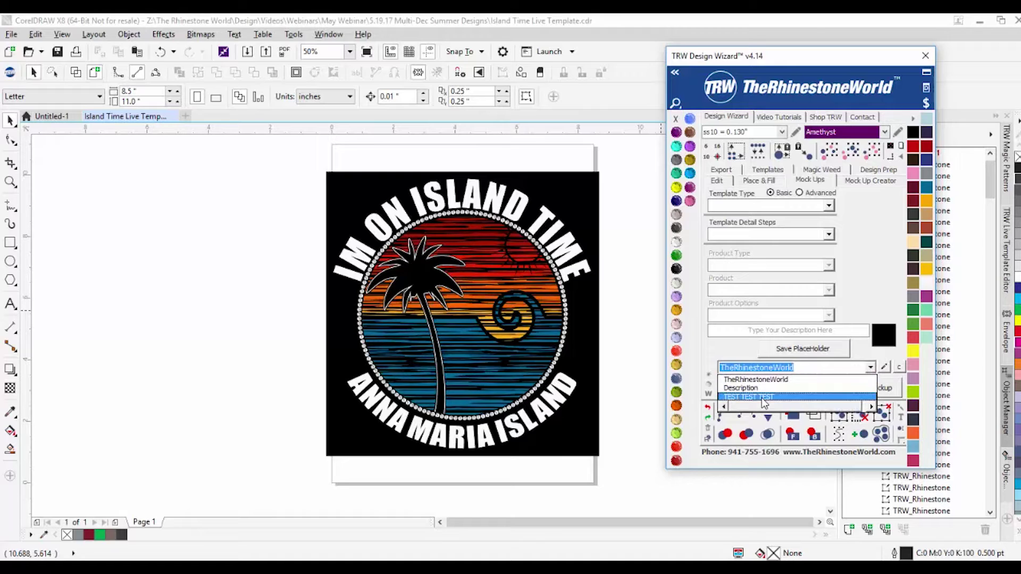
left_click(764, 380)
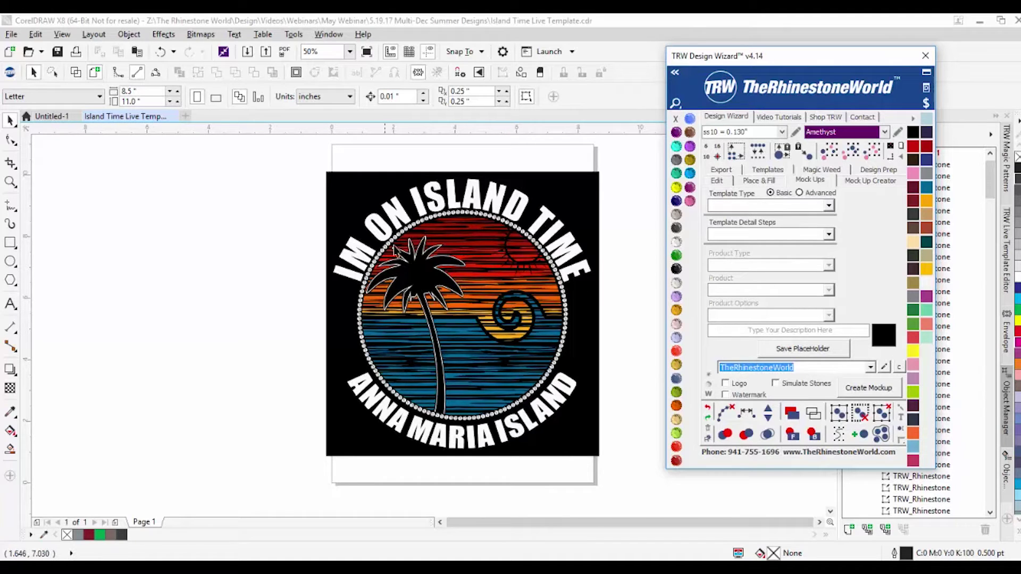
left_click(312, 212)
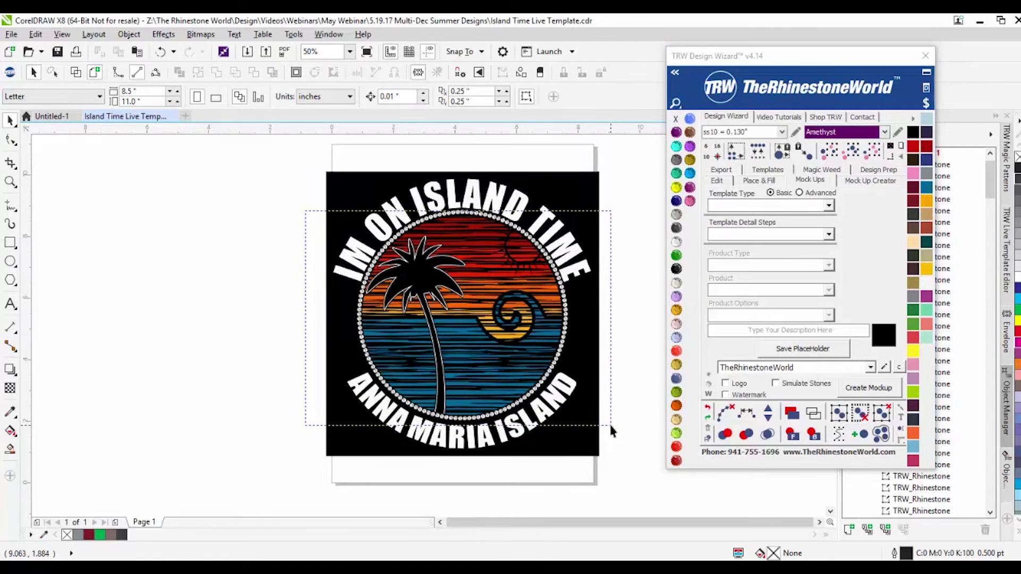
Step: Display the selected rhinestone ring as simulated stones and use the Order Form - 2 Shirt template
left_click_drag(610, 424, 343, 199)
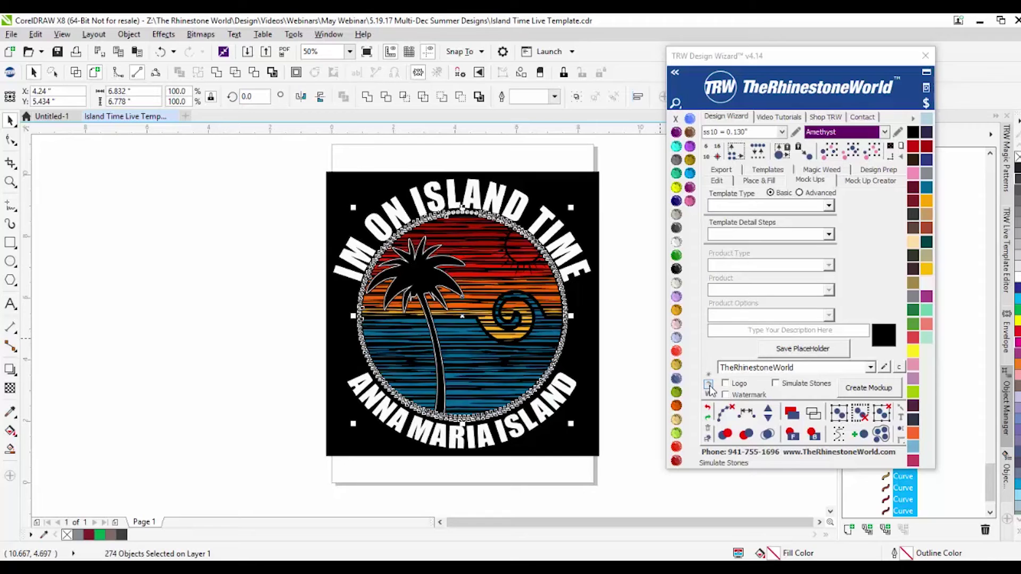
left_click(711, 389)
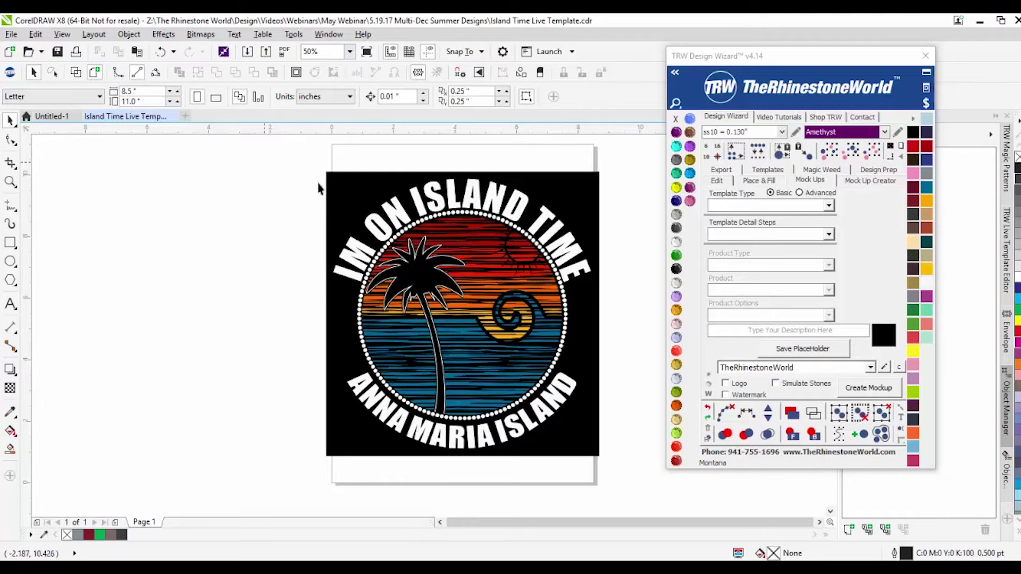
left_click(829, 206)
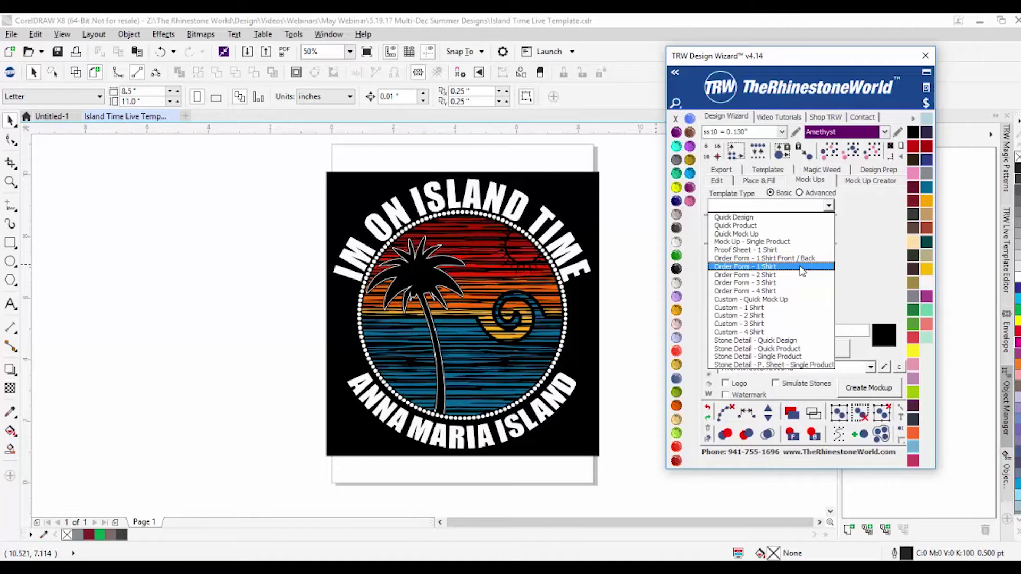
left_click(797, 274)
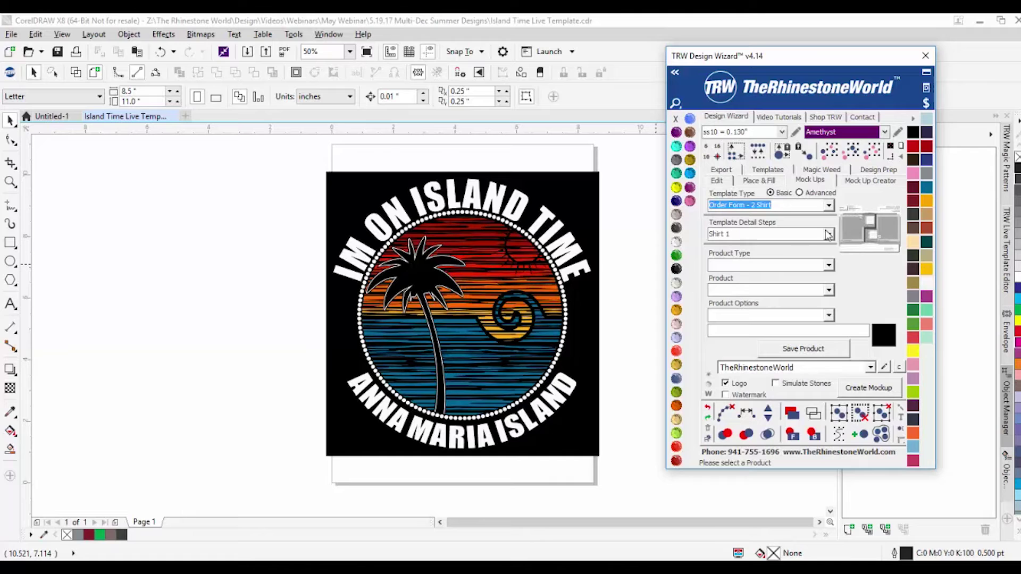
Step: Set Shirt 1 to a Womens V-Neck Shirt and save the product
left_click(829, 234)
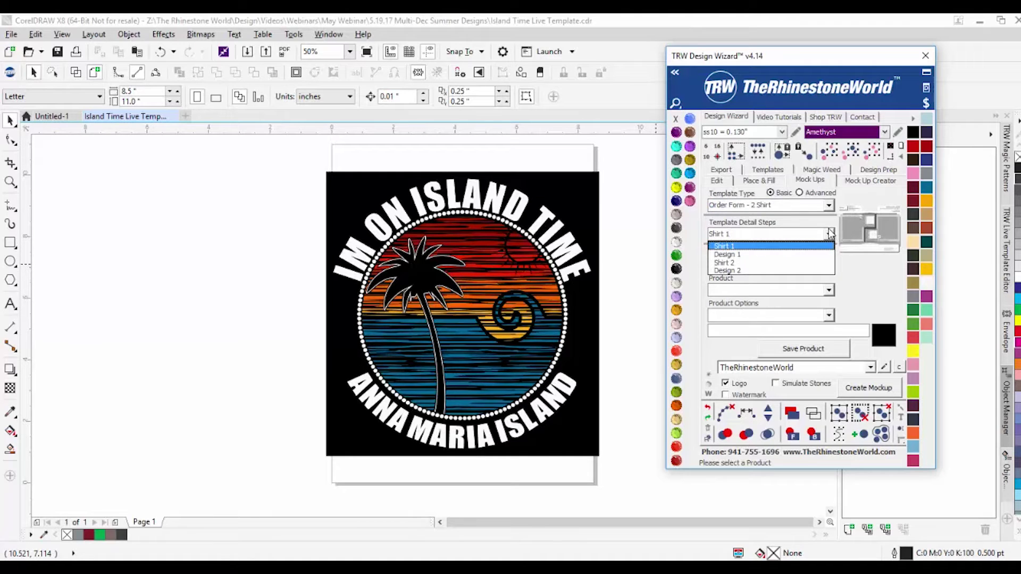
left_click(763, 247)
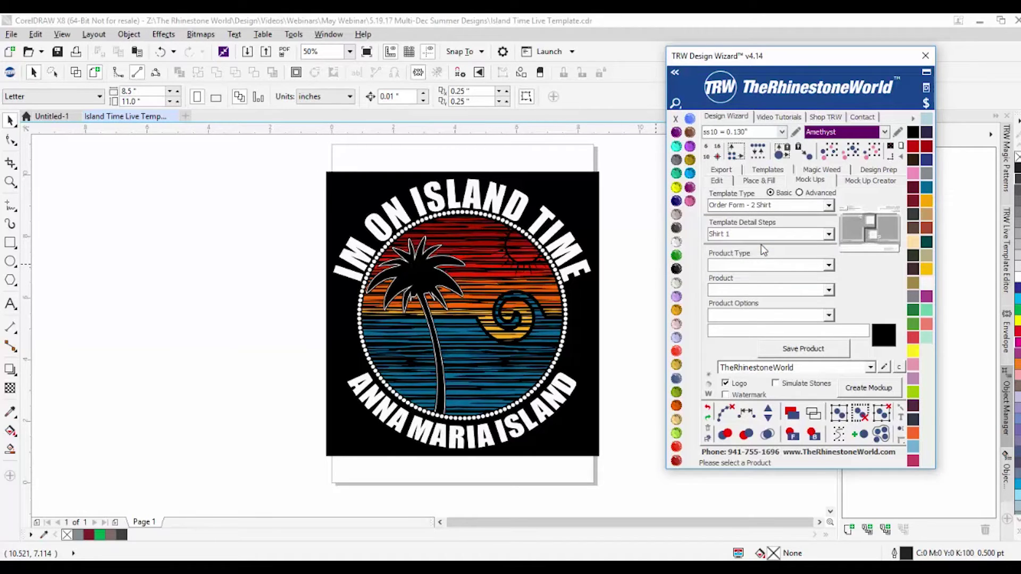
left_click(829, 265)
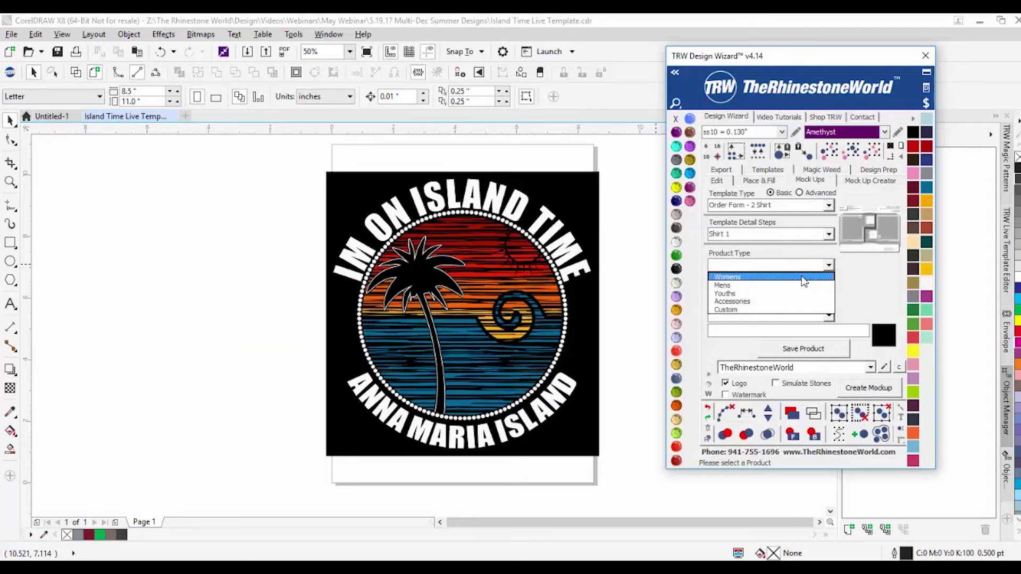
left_click(804, 282)
left_click(829, 290)
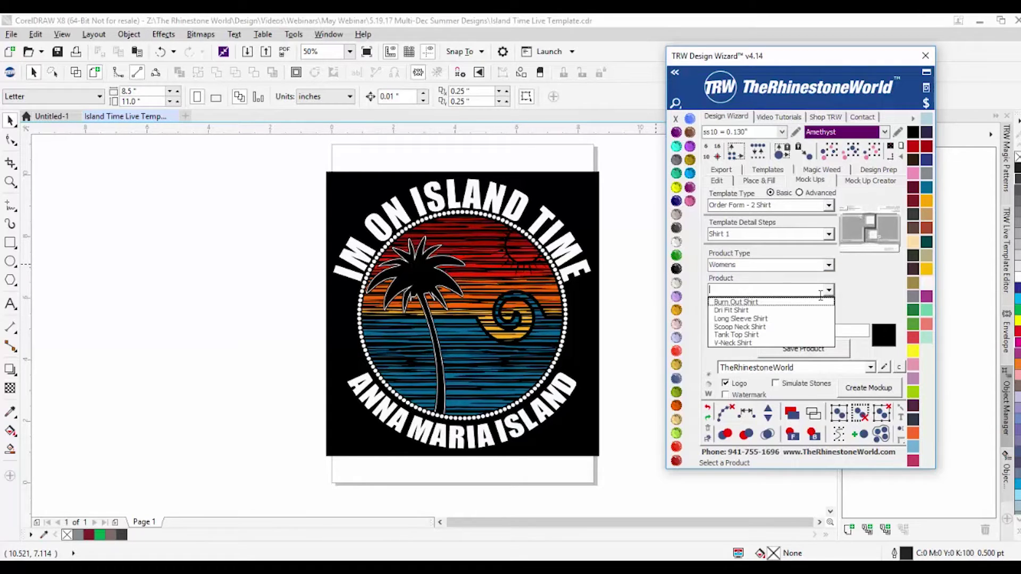
left_click(785, 343)
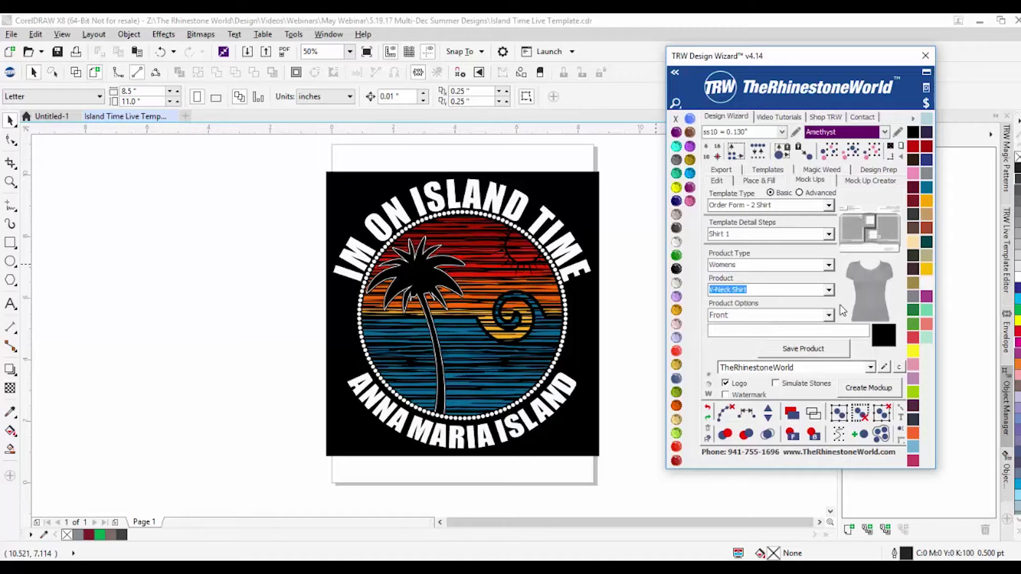
left_click(823, 351)
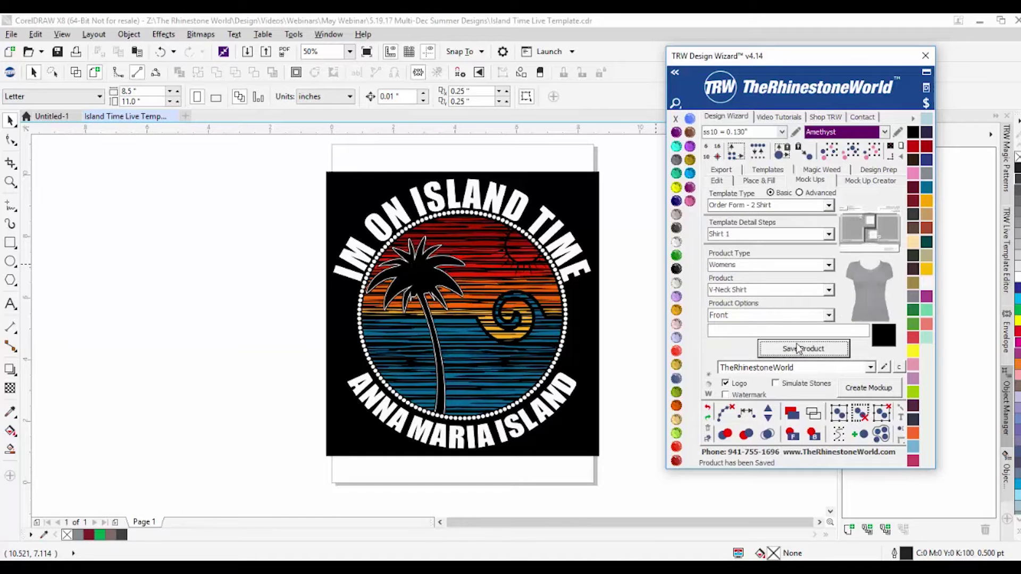
Step: Select the full rhinestone design and save it as Design 1
left_click_drag(287, 154, 593, 486)
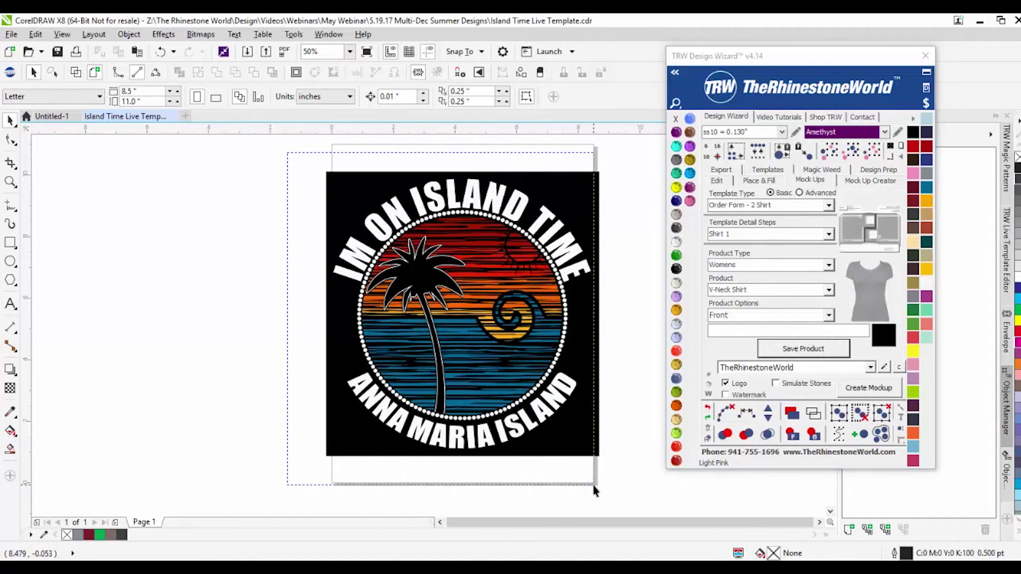
left_click(829, 234)
left_click(829, 234)
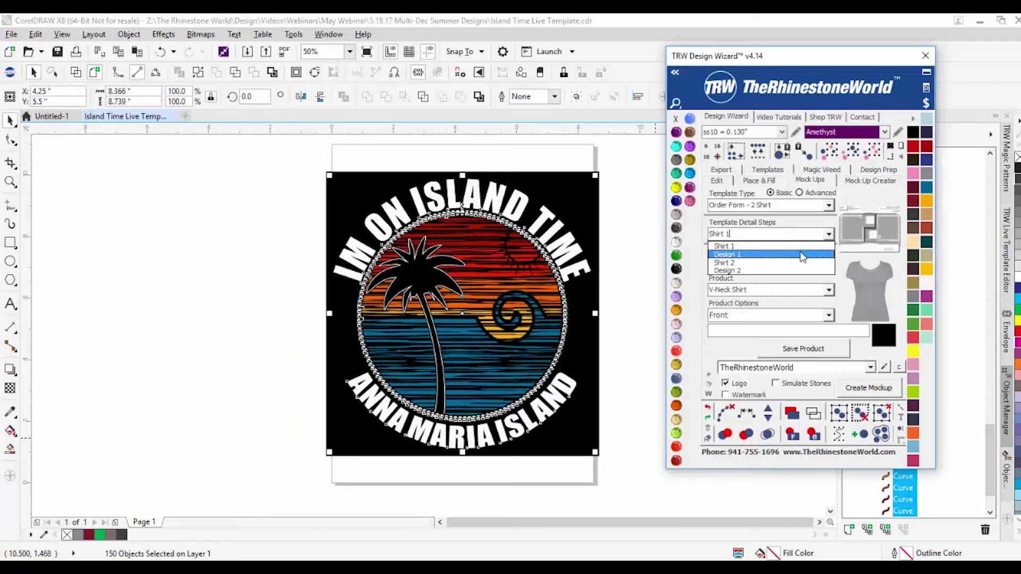
left_click(802, 255)
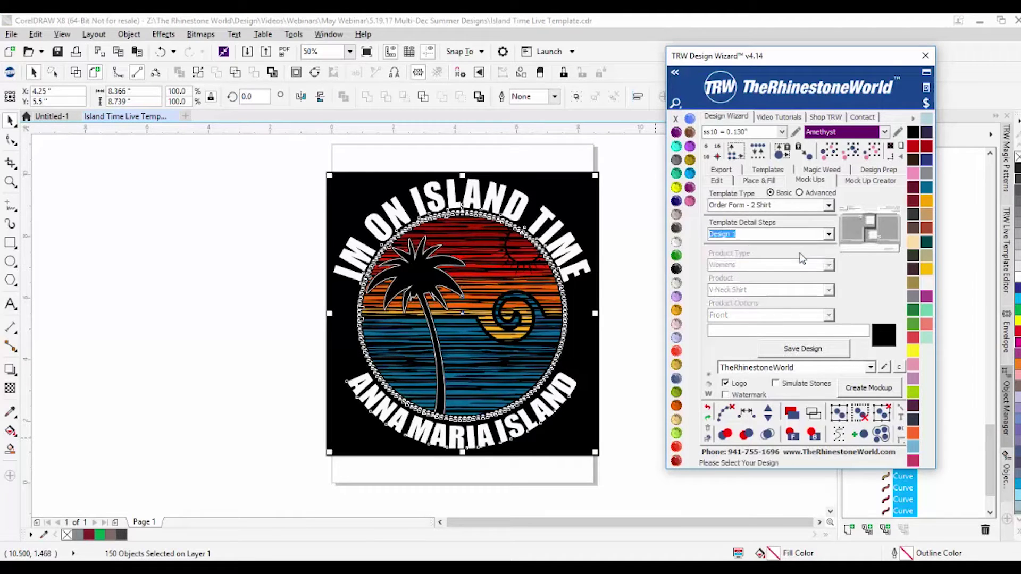
left_click(792, 350)
left_click(219, 266)
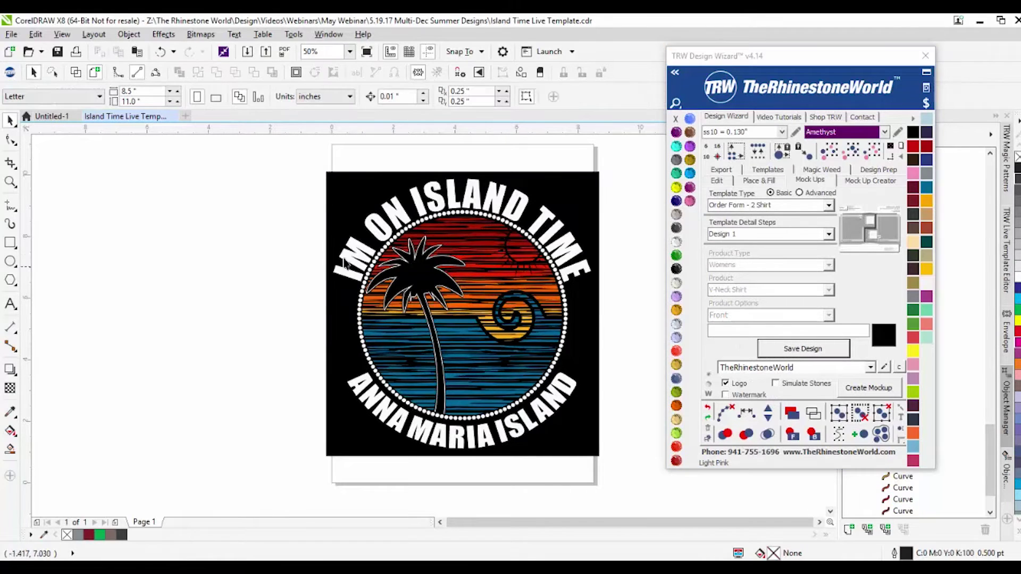
Step: Set Shirt 2 to a Mens Long Sleeve Shirt
left_click(828, 234)
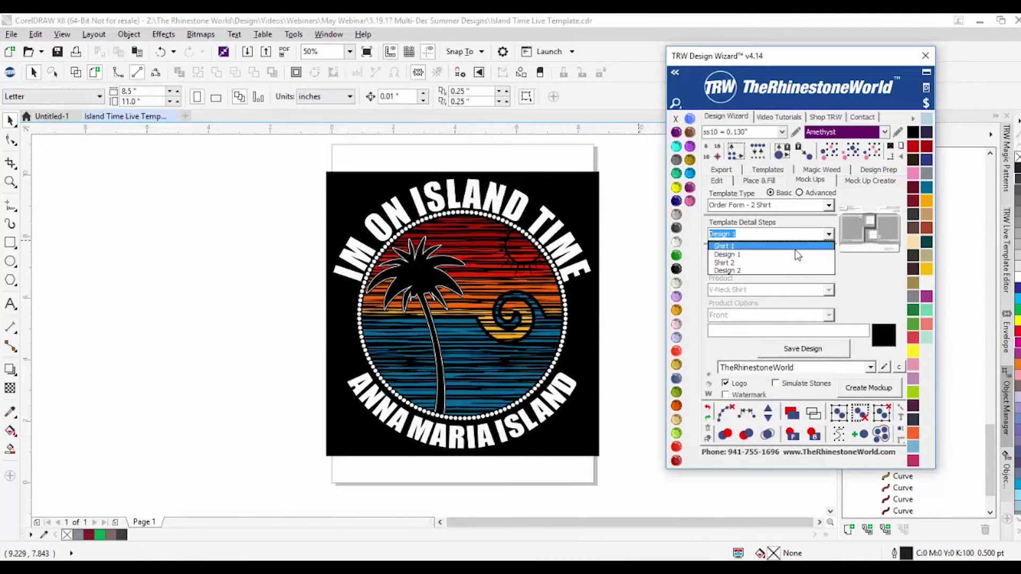
left_click(778, 263)
left_click(828, 264)
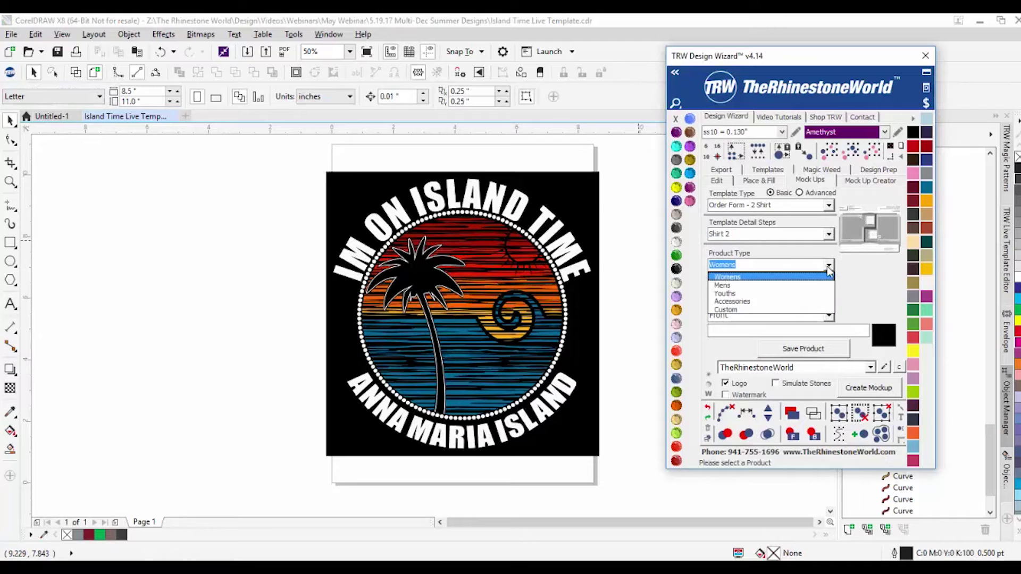
left_click(784, 287)
left_click(828, 290)
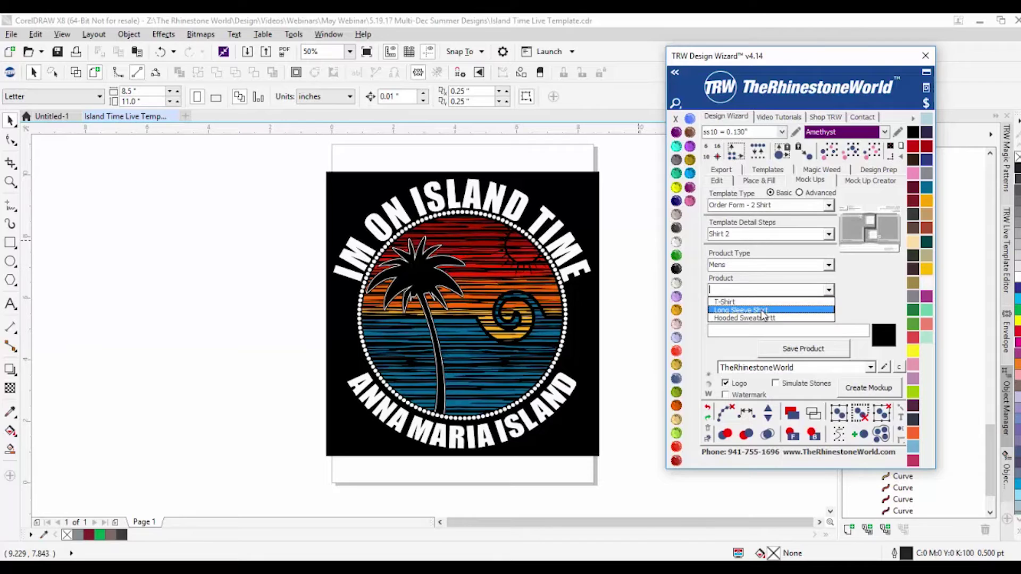
left_click(761, 311)
Step: Select all same-size stones in the dot ring and delete the ring
left_click(175, 280)
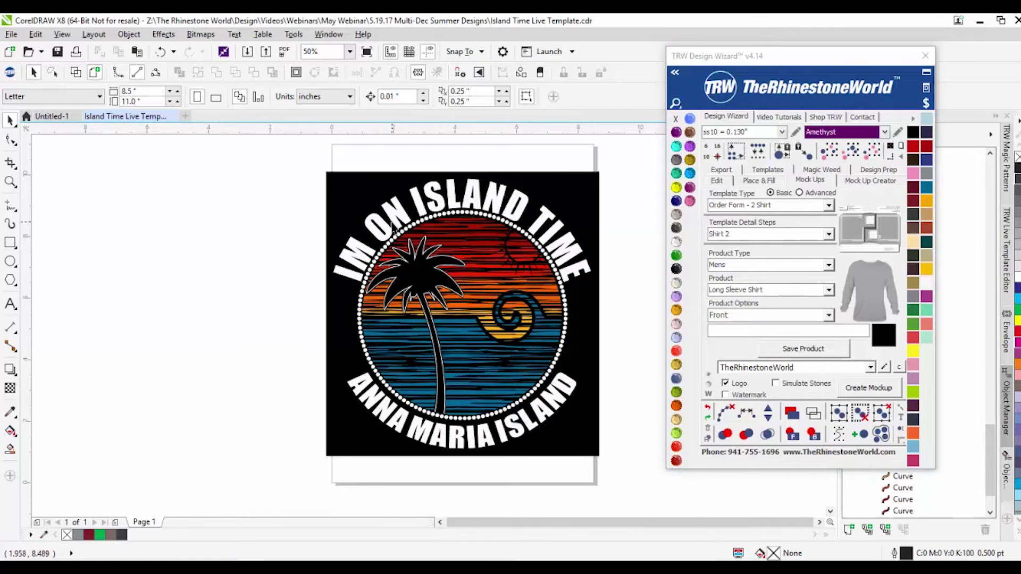
left_click(400, 234)
left_click(829, 151)
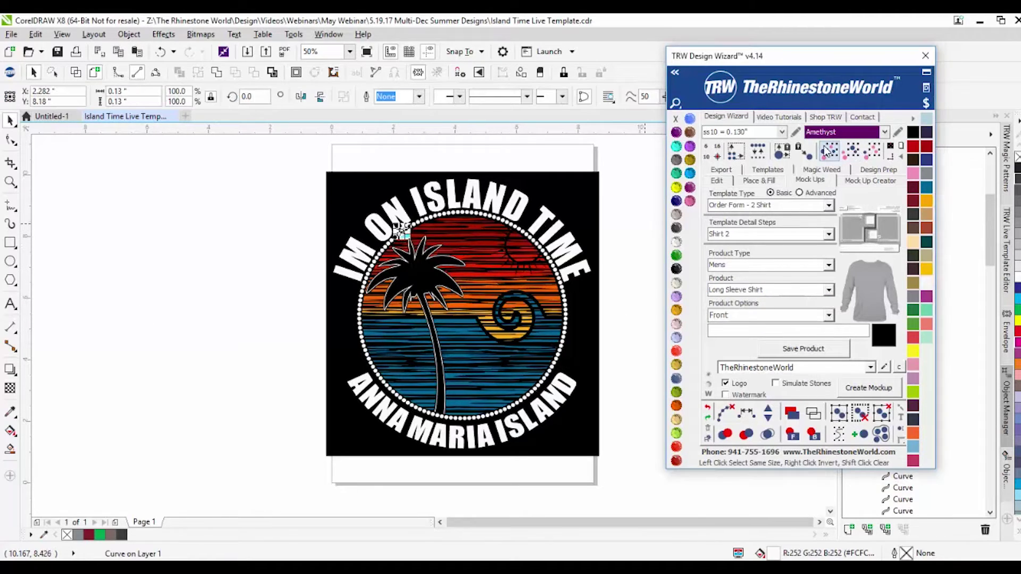
left_click_drag(464, 225, 400, 229)
key("Delete")
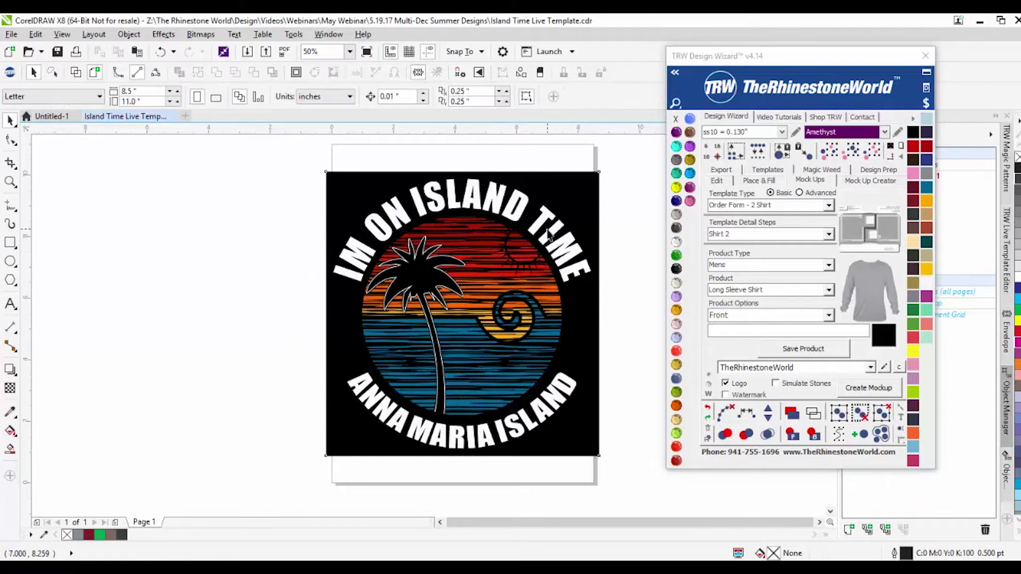
Step: Shrink the curved text slightly and save the Shirt 2 product
left_click(590, 179)
key("Tab")
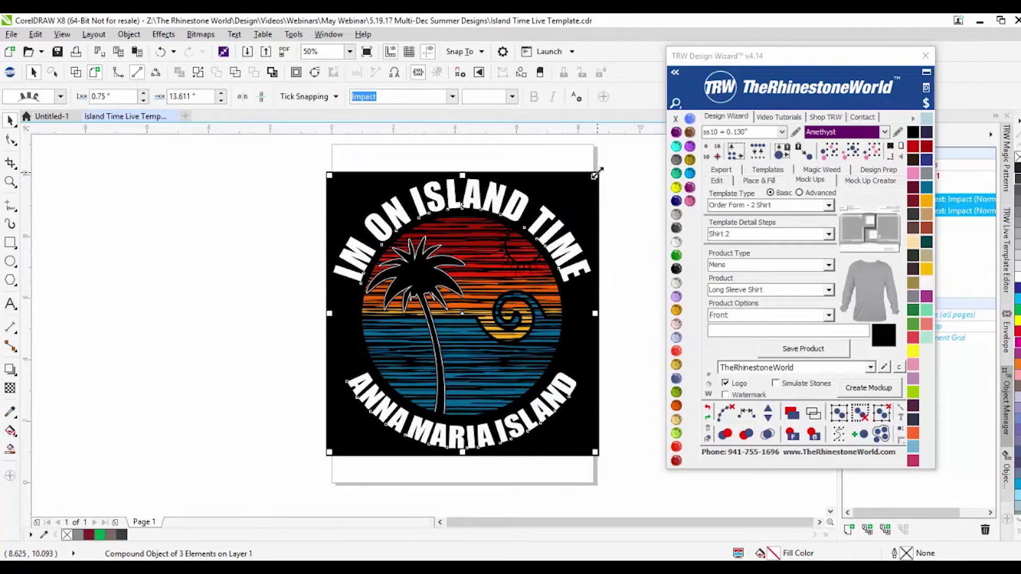
left_click_drag(589, 180, 589, 181)
left_click(637, 250)
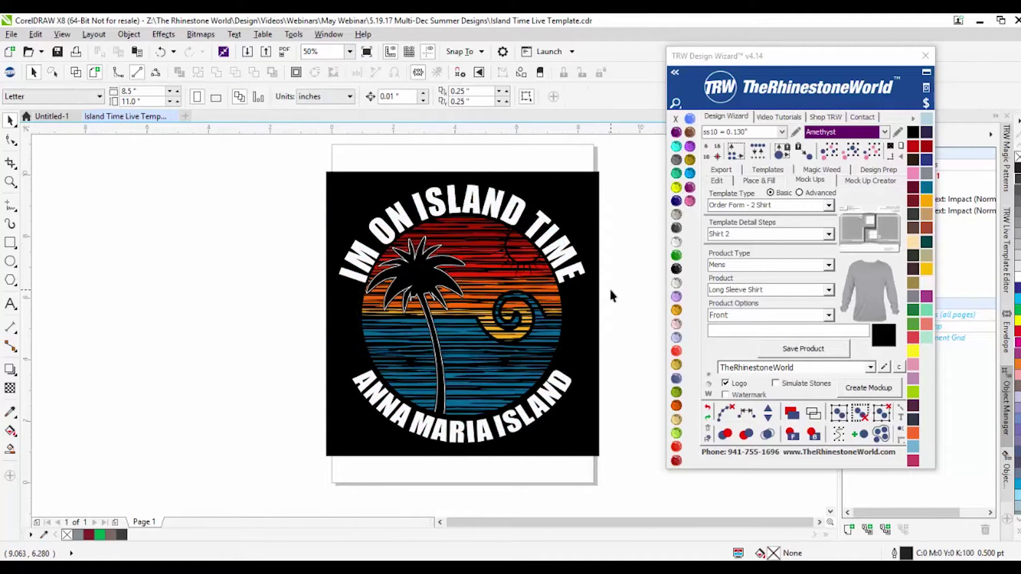
left_click(829, 234)
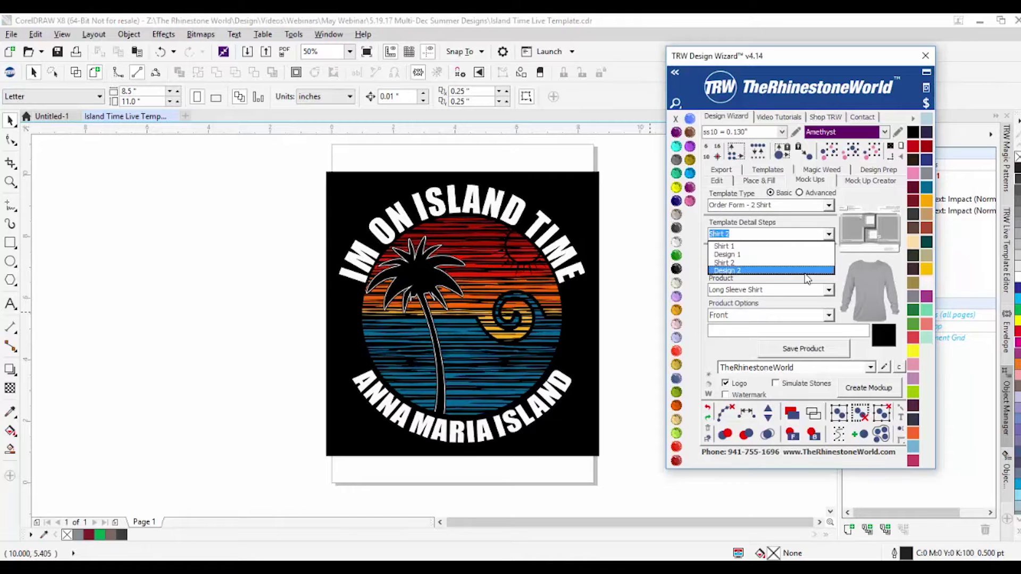
left_click(723, 263)
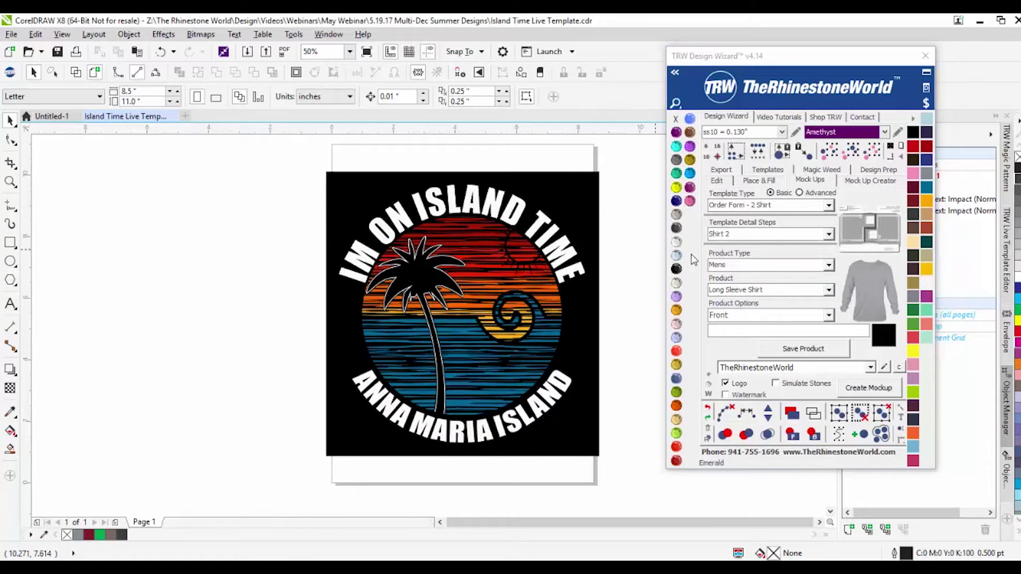
left_click(786, 348)
Step: Select the revised artwork and save it as Design 2
left_click(829, 234)
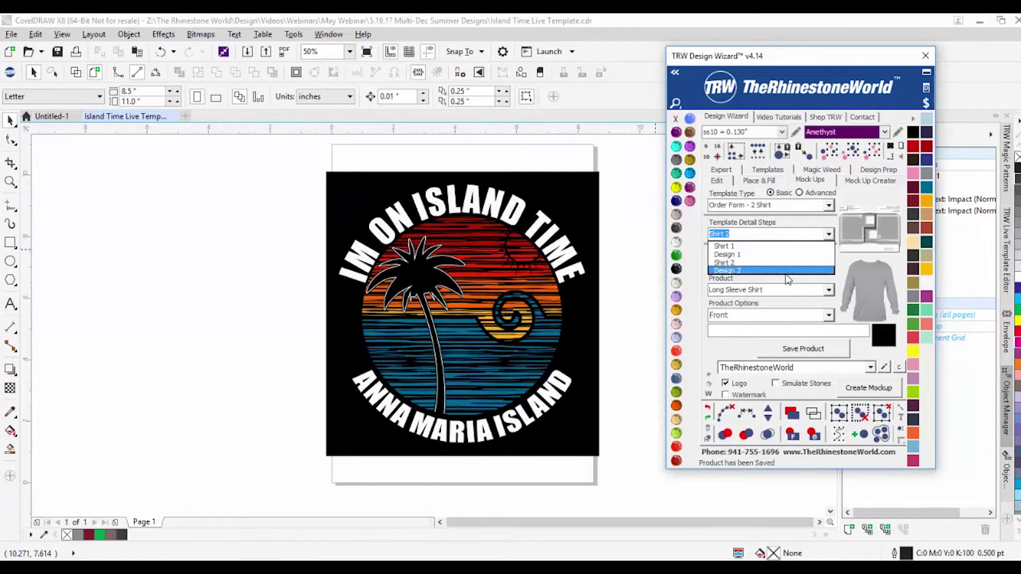
left_click(806, 269)
left_click(289, 201)
left_click_drag(399, 224, 603, 451)
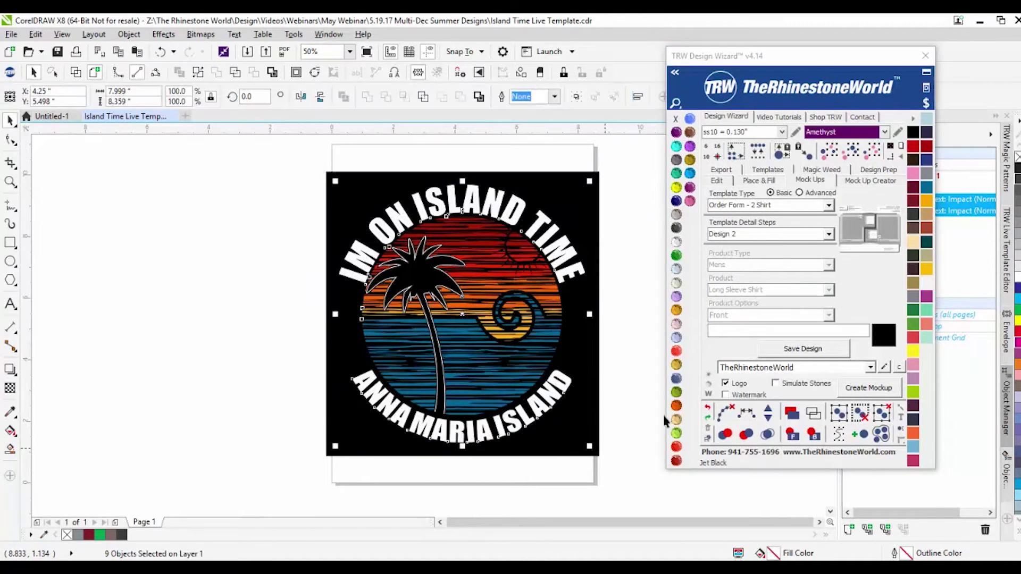
left_click(803, 348)
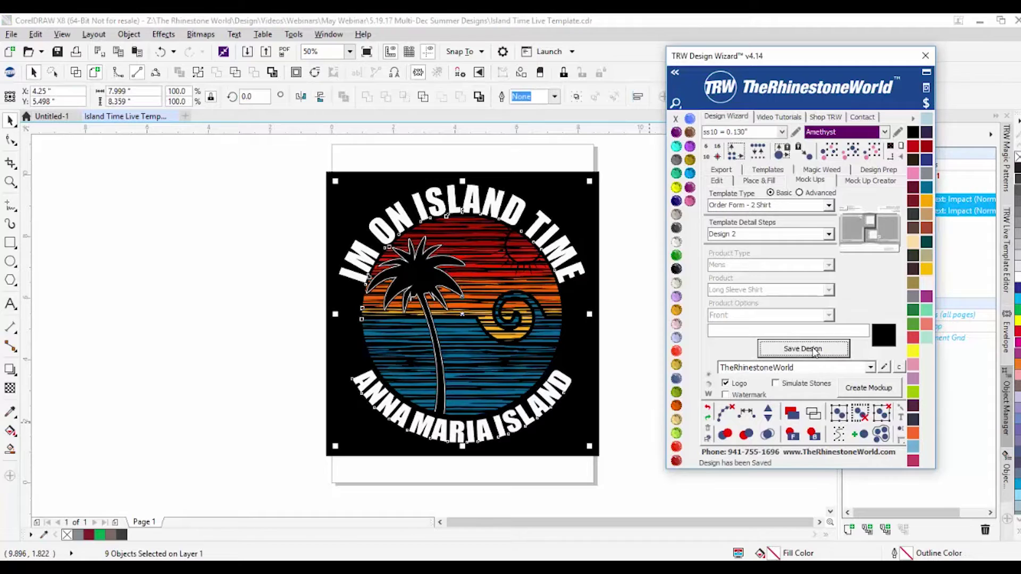
left_click(629, 236)
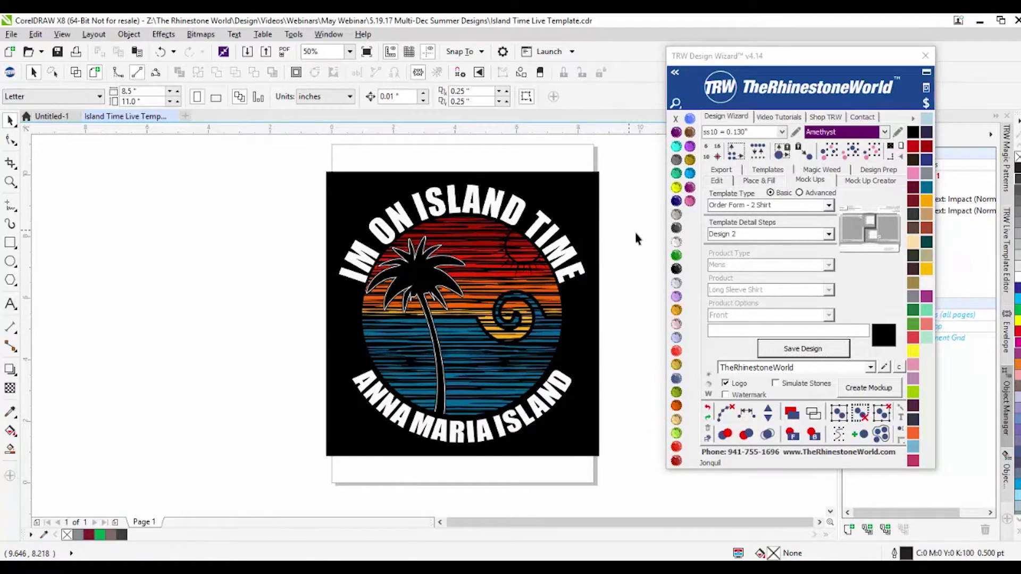
Step: Turn on Simulate Stones and Watermark, then create the order-form mockup page
left_click(774, 386)
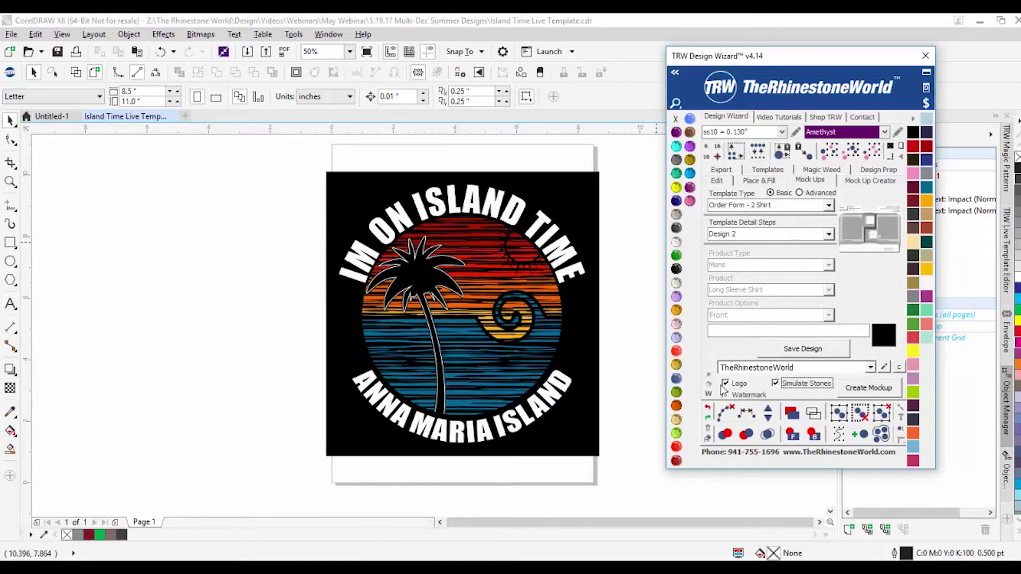
left_click(744, 399)
left_click(276, 194)
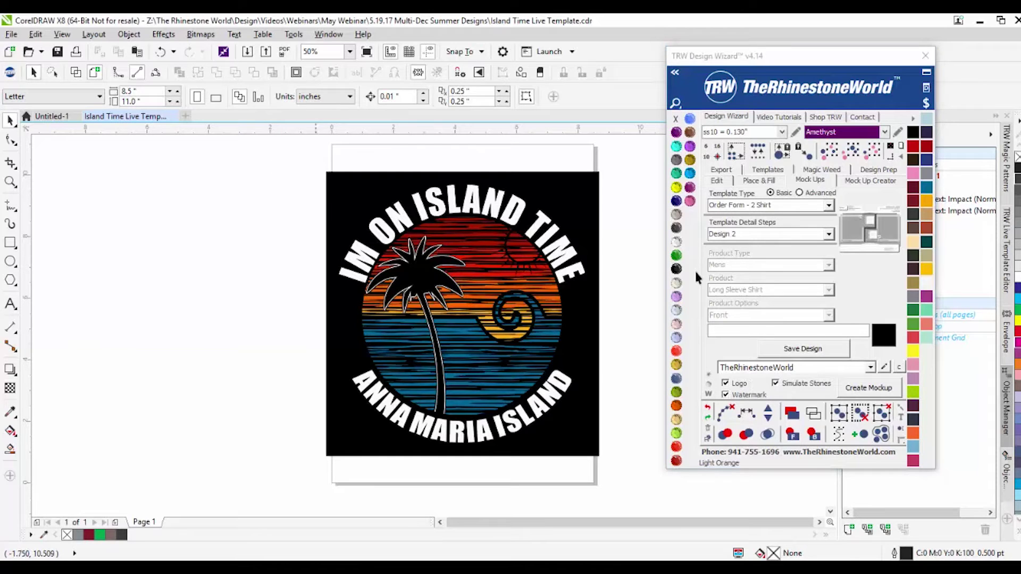
left_click(862, 394)
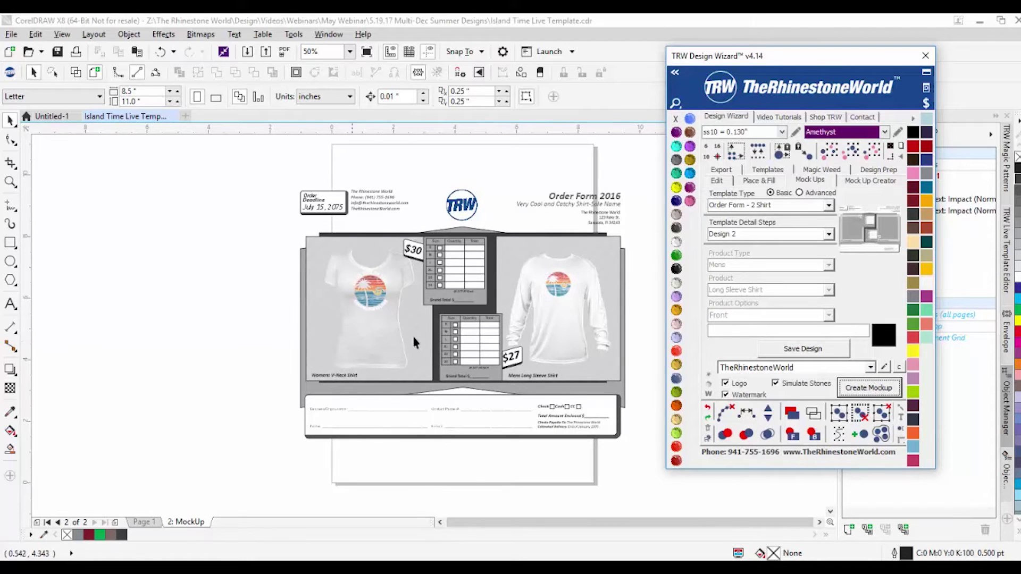
scroll(572, 283, "up", 2)
scroll(531, 297, "down", 3)
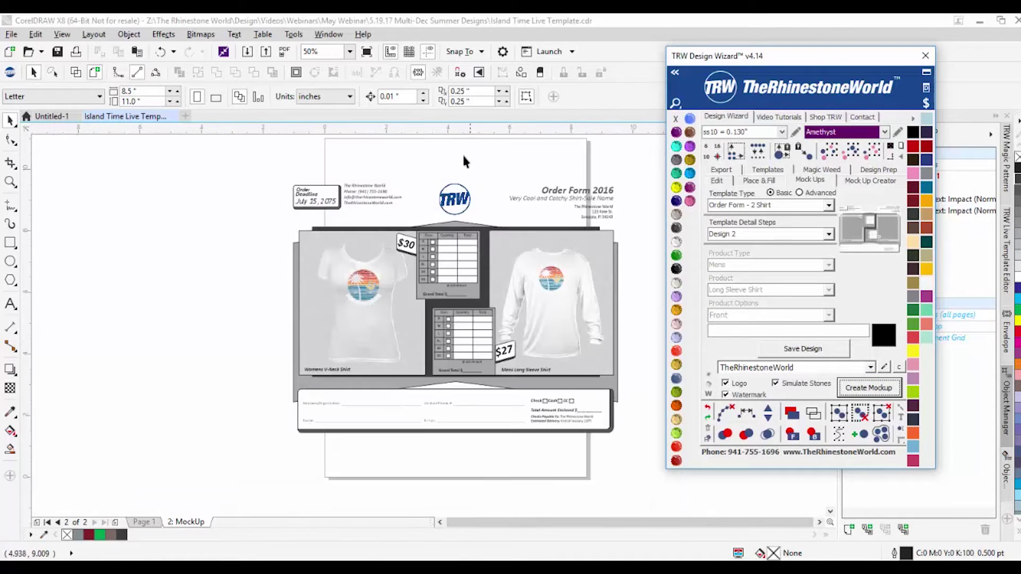
scroll(461, 159, "up", 3)
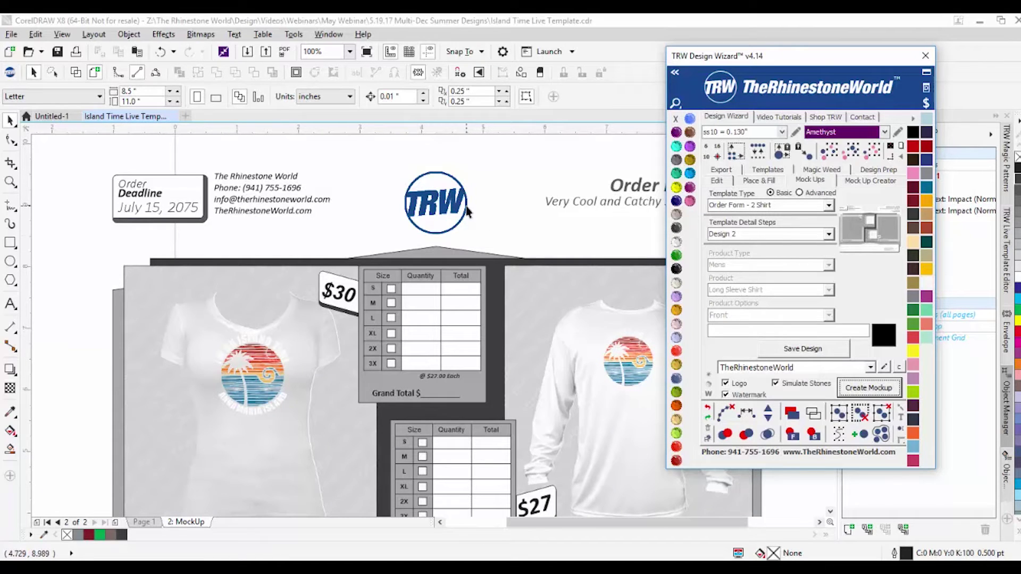
scroll(231, 182, "up", 2)
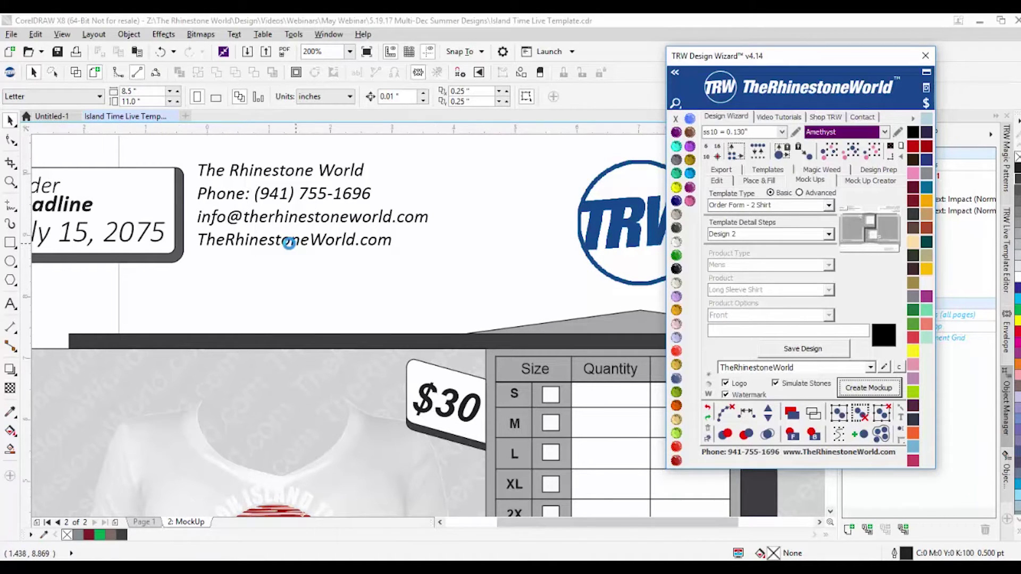
scroll(292, 245, "down", 2)
scroll(292, 247, "down", 2)
scroll(558, 263, "up", 2)
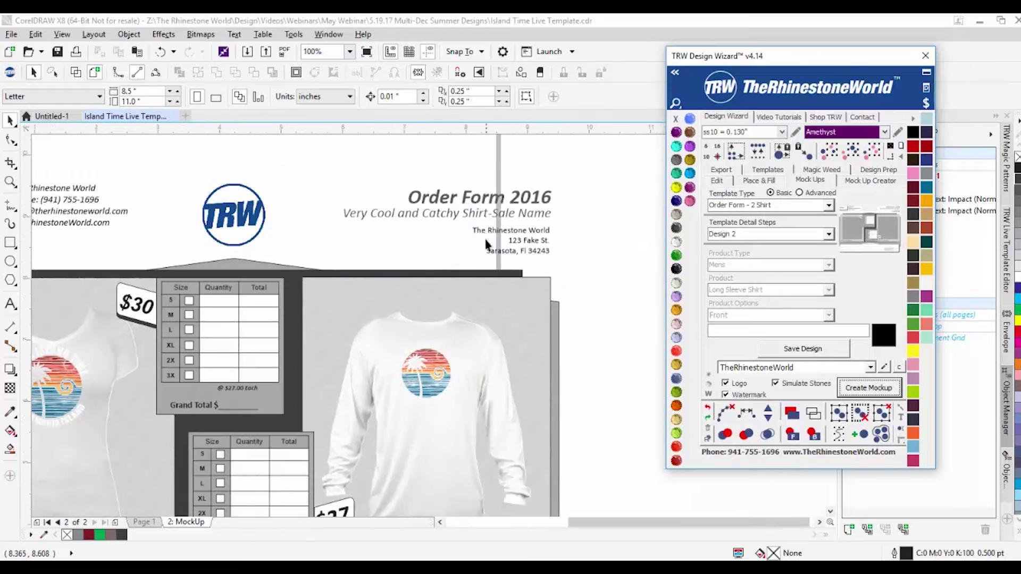
scroll(489, 244, "up", 2)
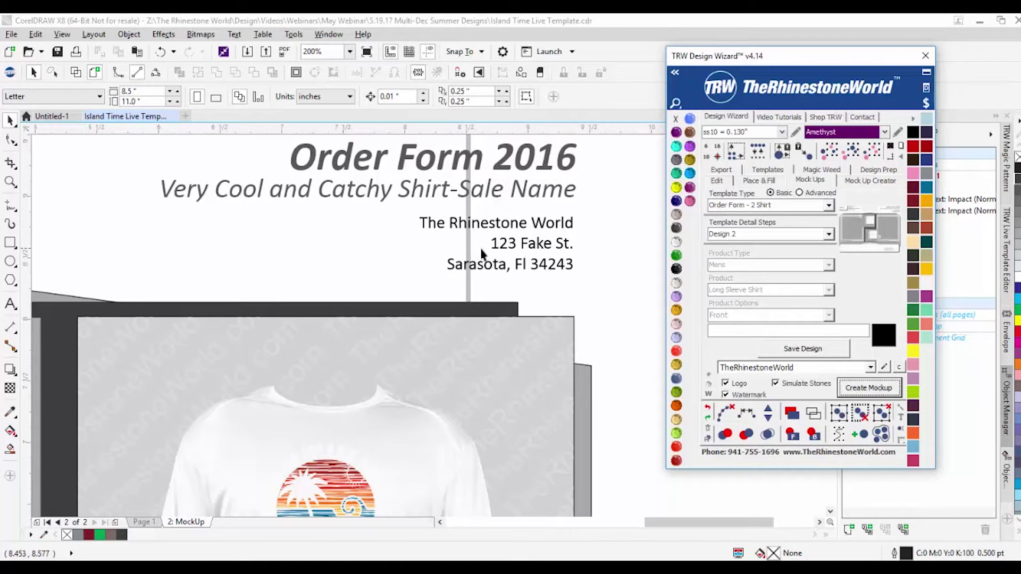
scroll(549, 260, "down", 4)
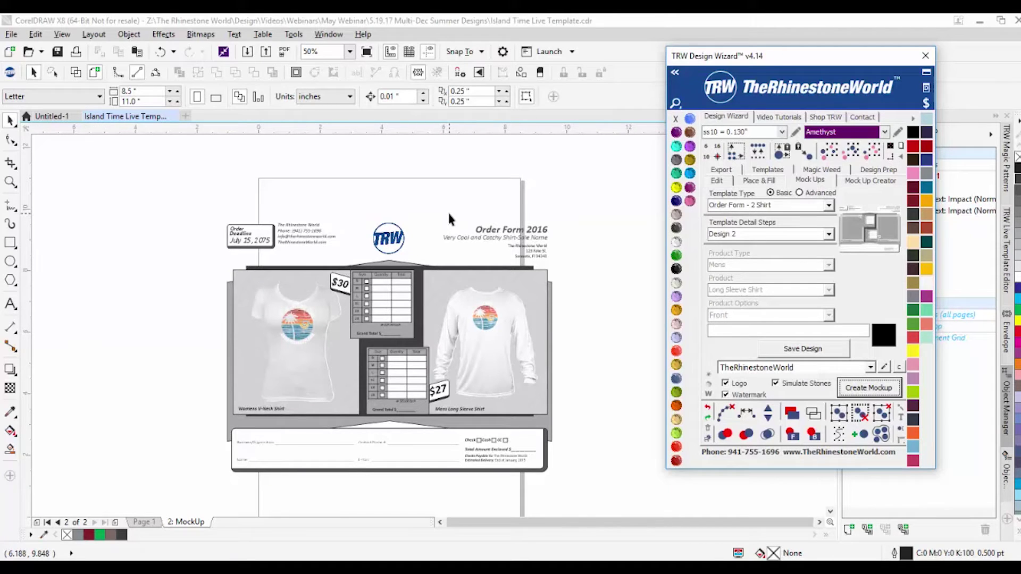
scroll(489, 268, "up", 2)
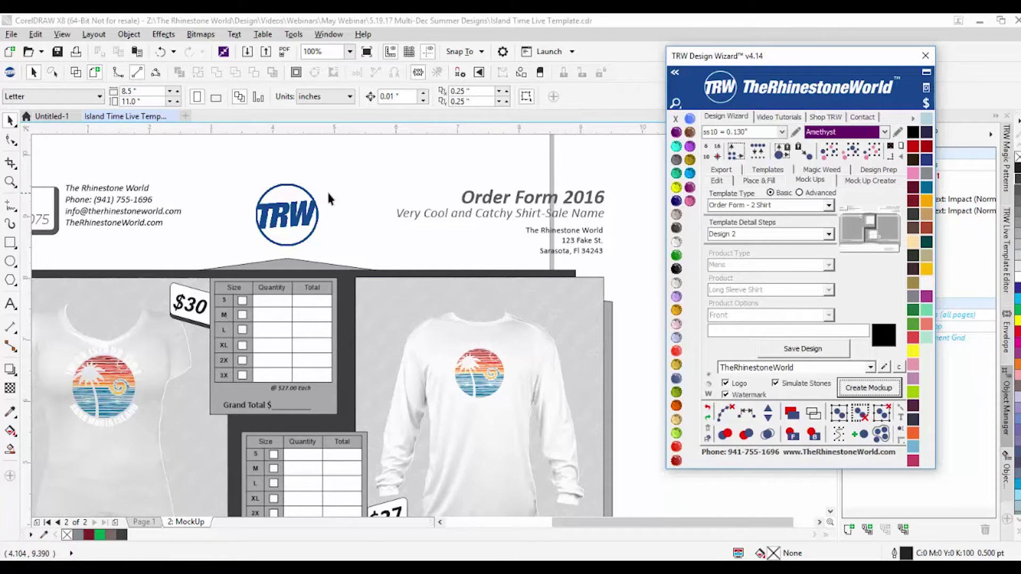
scroll(328, 198, "down", 2)
scroll(204, 207, "up", 4)
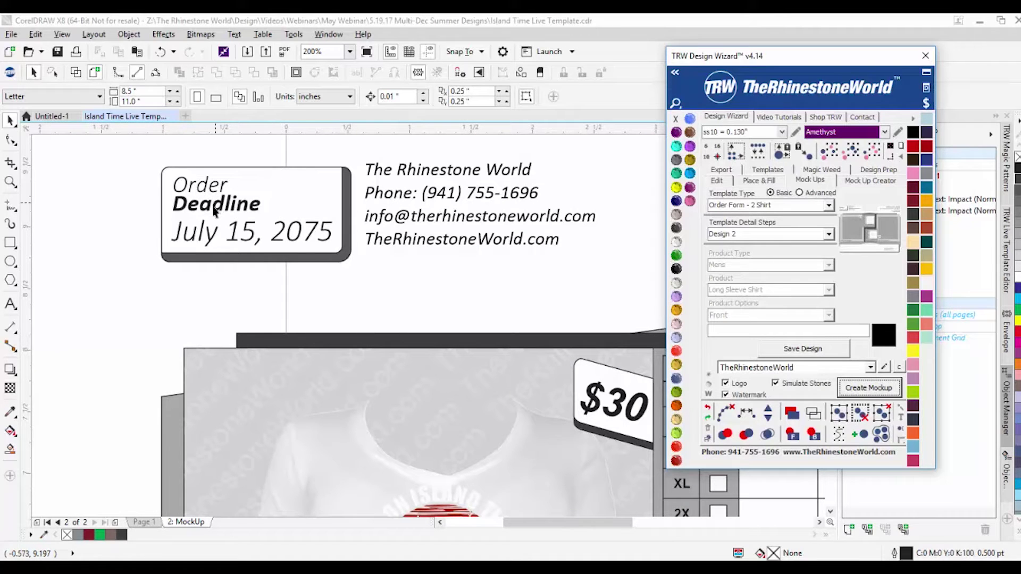
Step: Change the deadline date's year from 2075 to 2017
double_click(308, 240)
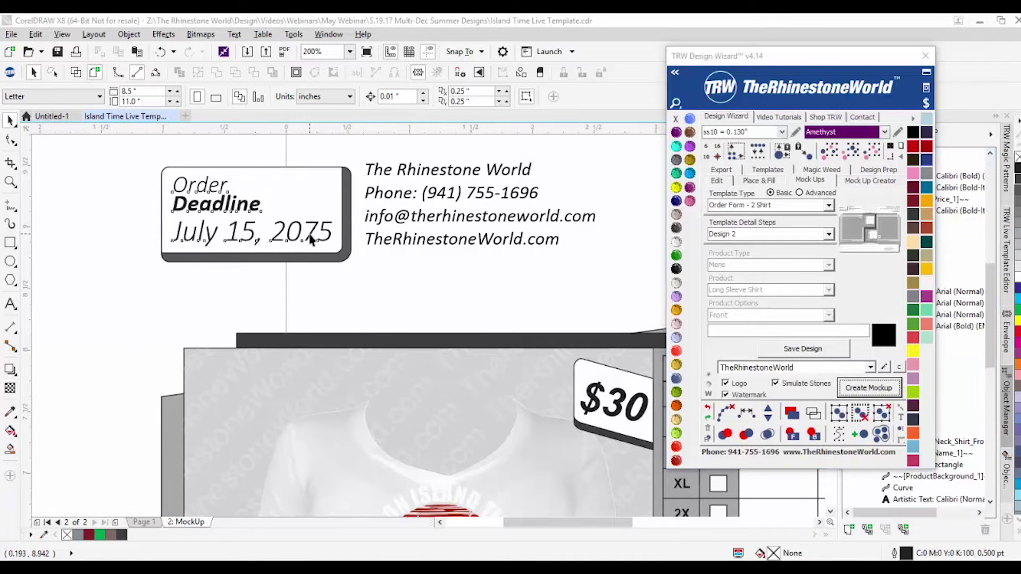
double_click(331, 234)
left_click_drag(302, 234, 354, 226)
type("17")
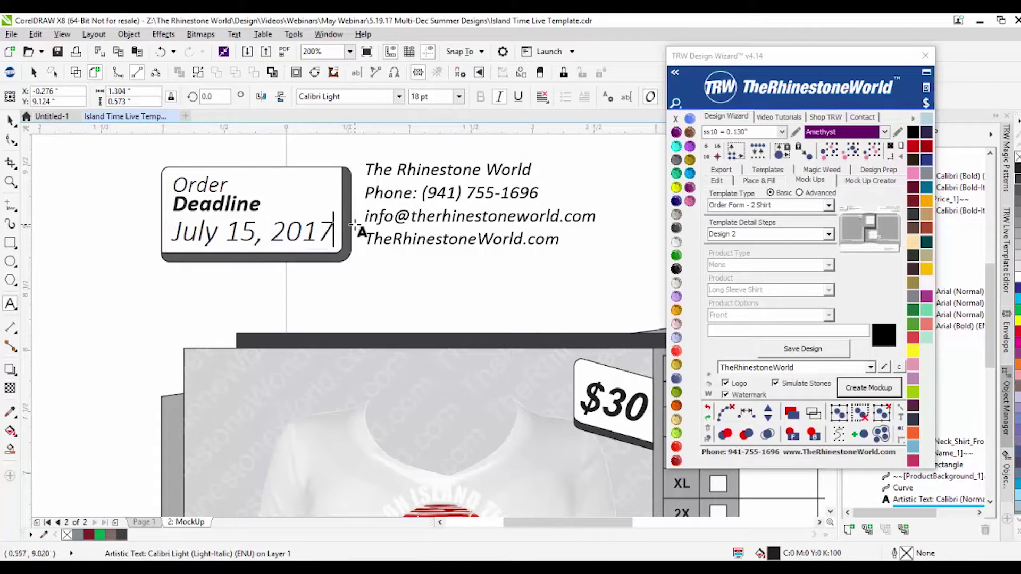
left_click(10, 120)
key("Escape")
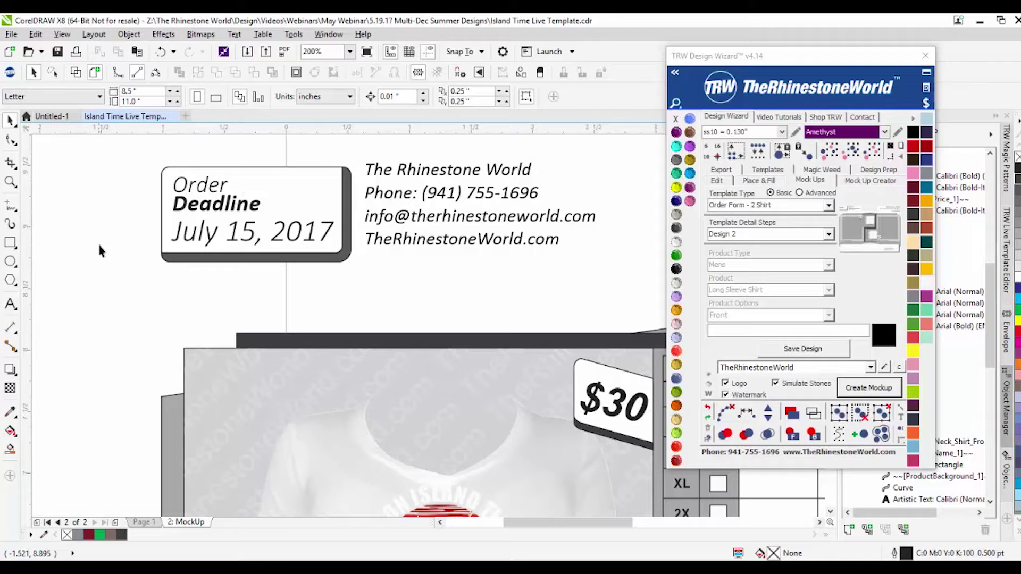
Step: Edit the long-sleeve shirt's price label from $27 to $22
scroll(211, 229, "down", 2)
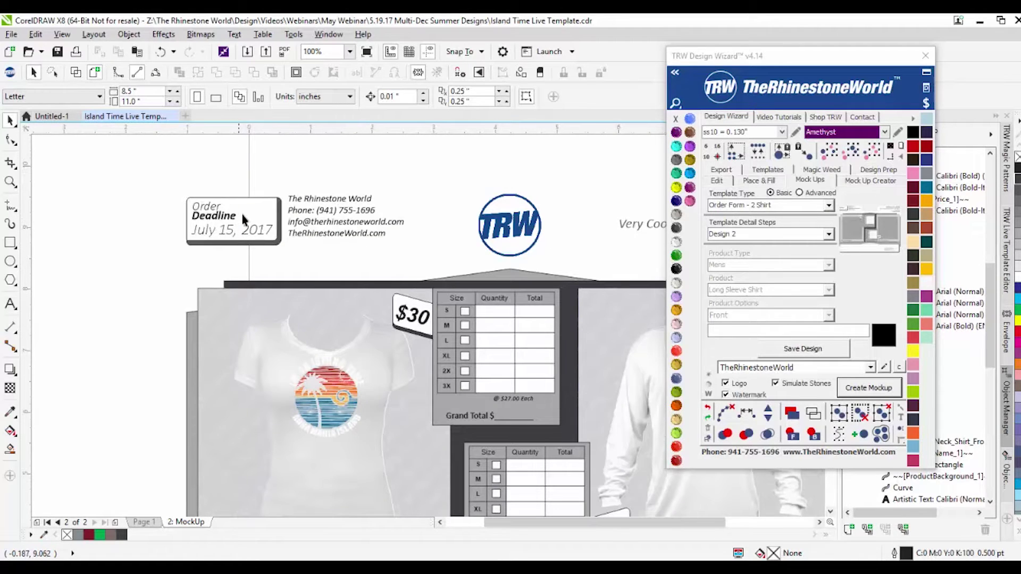
scroll(242, 223, "down", 1)
scroll(298, 246, "up", 1)
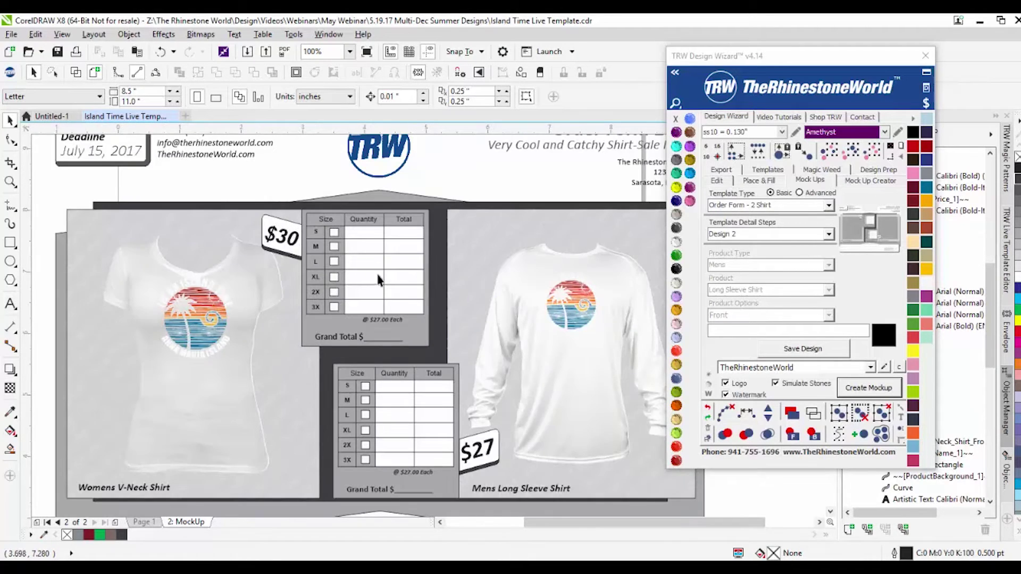
scroll(268, 264, "up", 1)
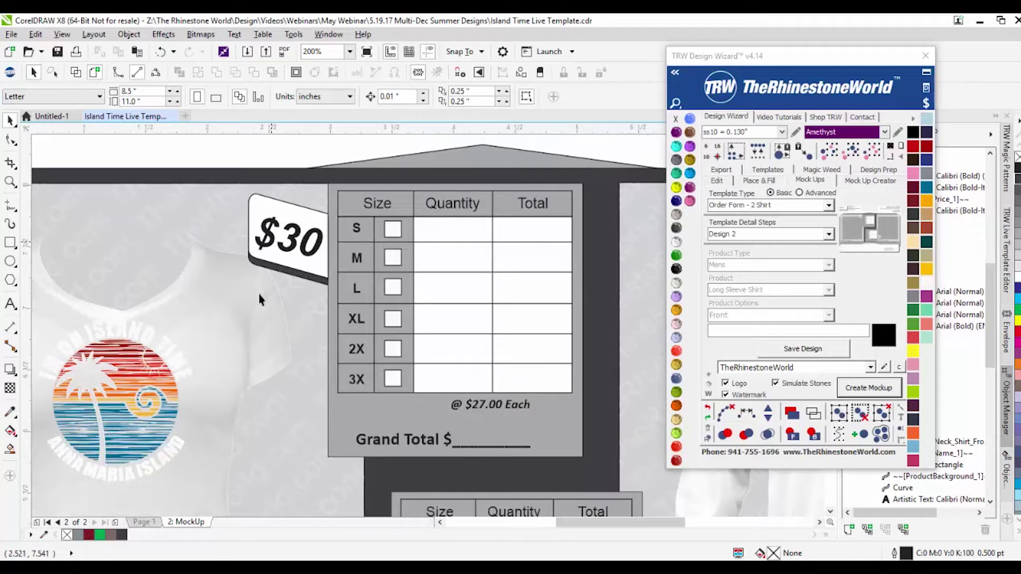
scroll(244, 317, "down", 1)
left_click_drag(187, 411, 197, 415)
left_click(477, 465)
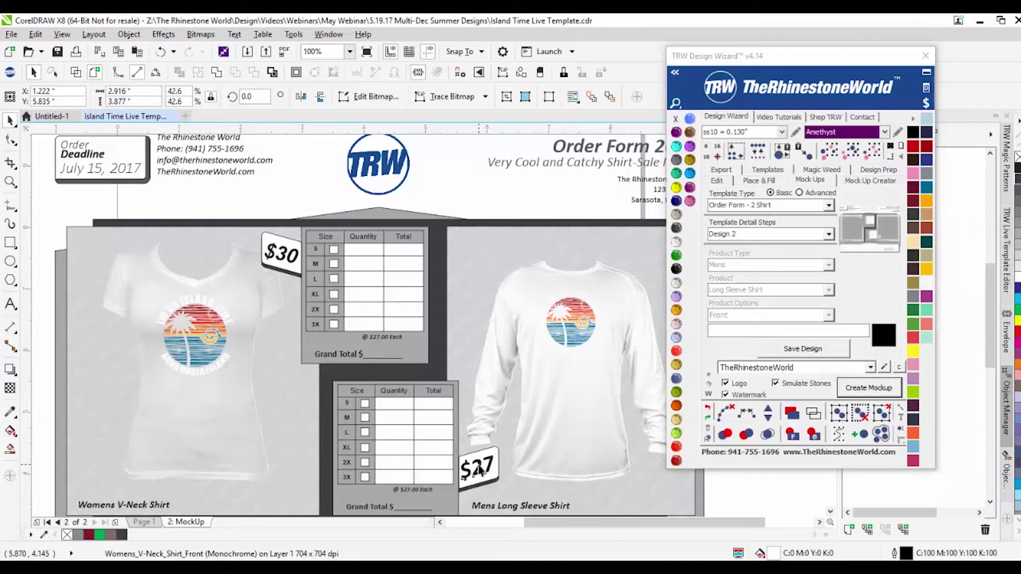
double_click(478, 465)
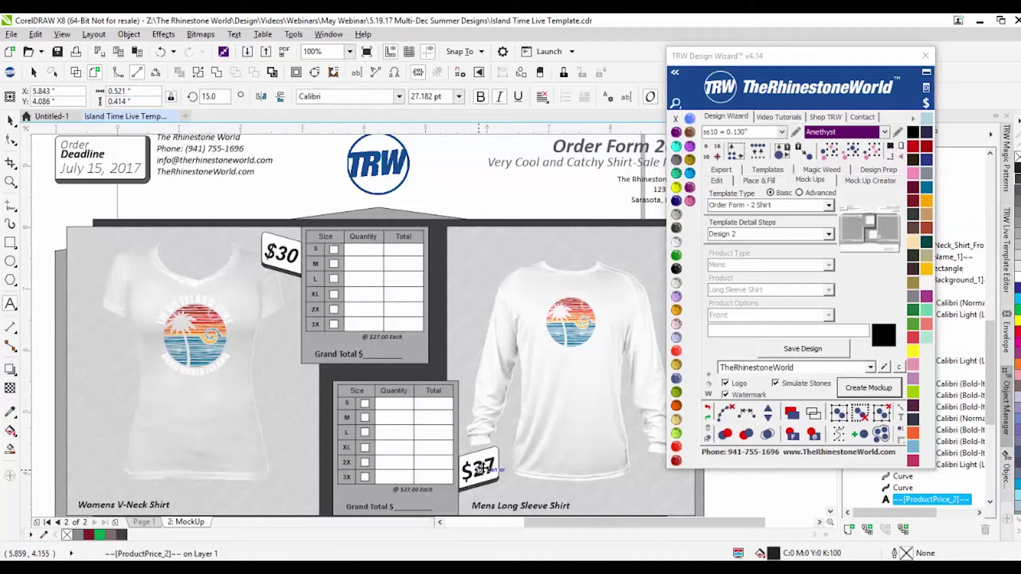
left_click_drag(485, 466, 495, 463)
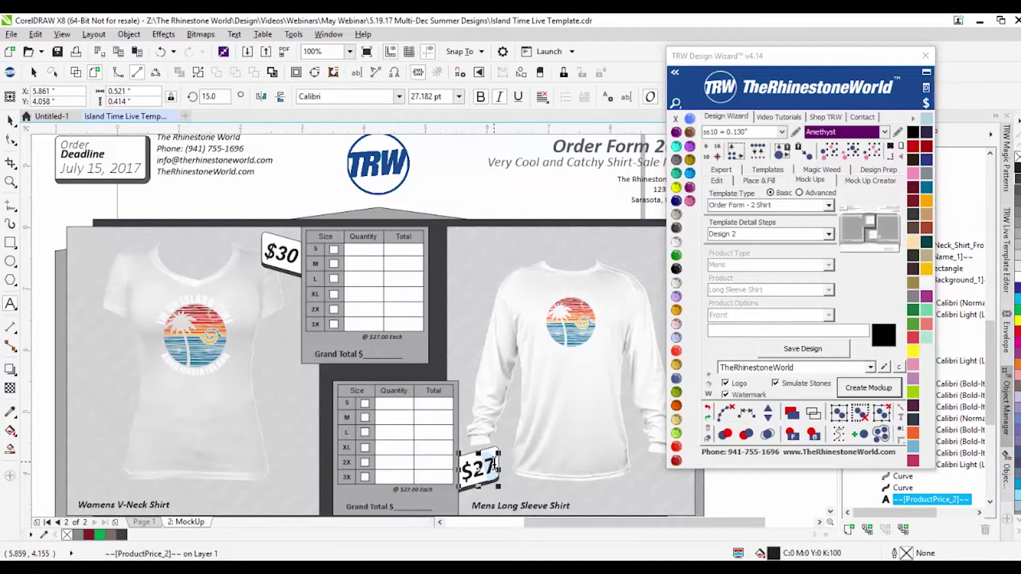
type("2")
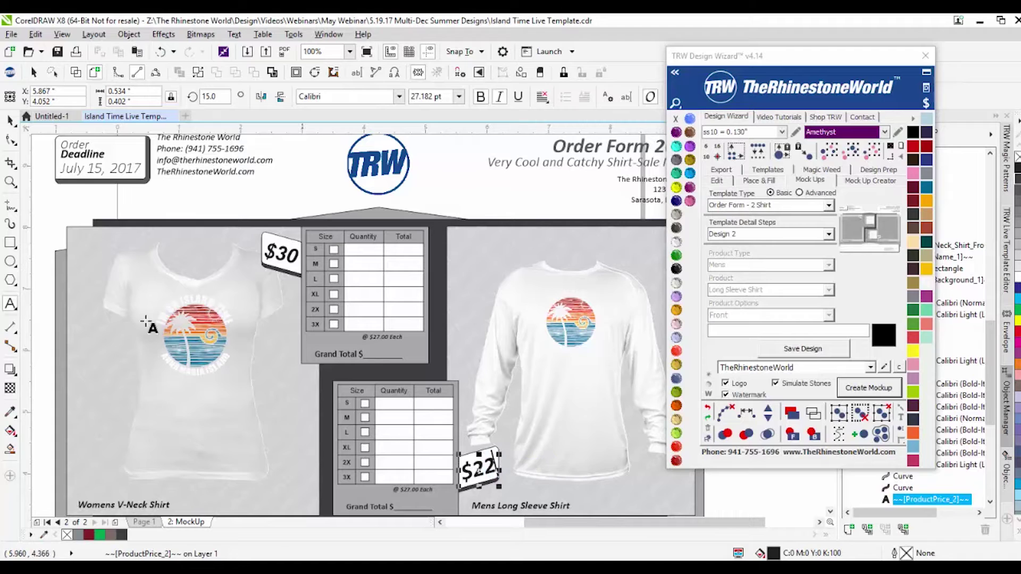
left_click(10, 120)
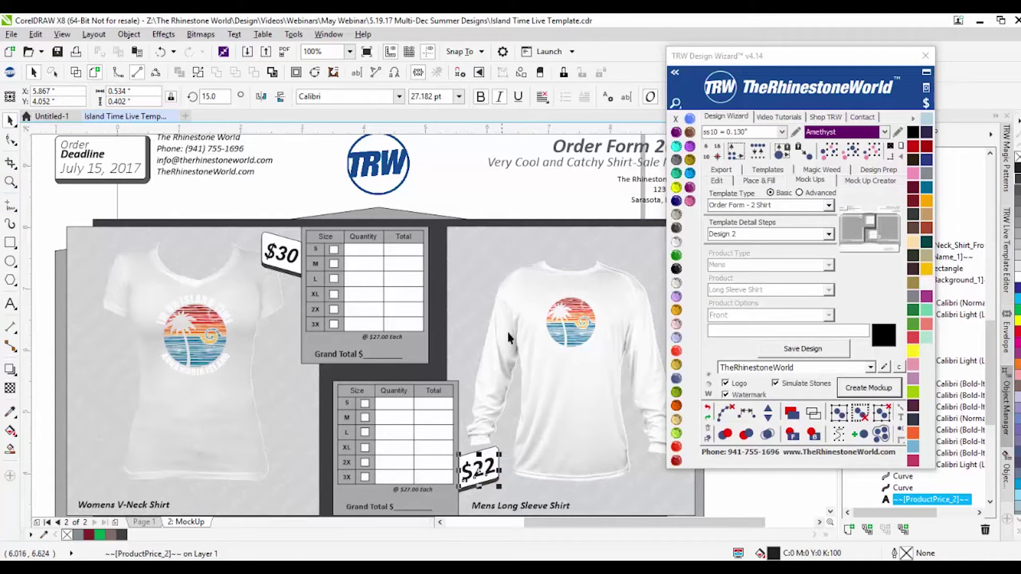
left_click(538, 398)
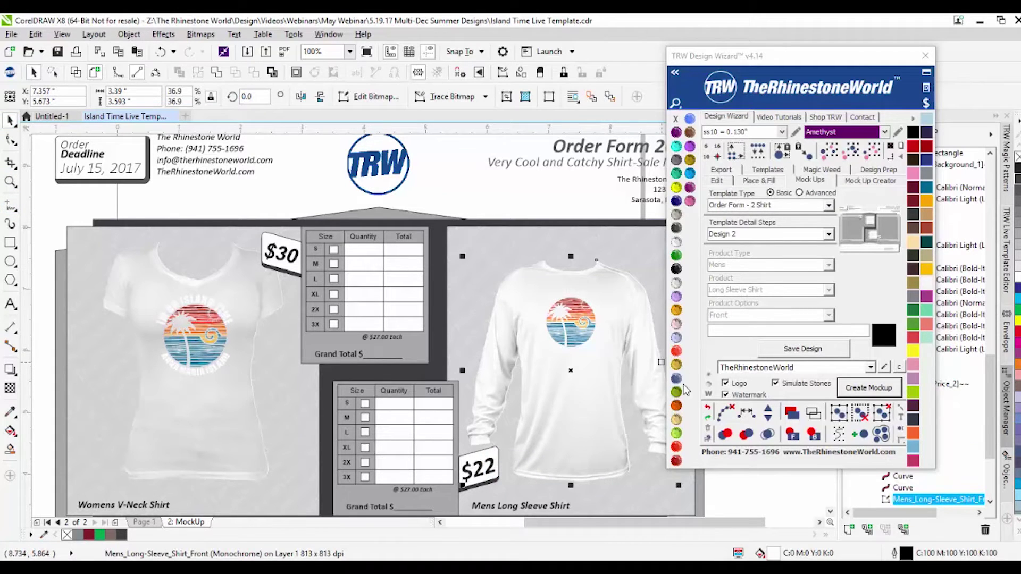
Step: Color the long-sleeve shirt Cobalt and the V-neck shirt Peridot
left_click(675, 214)
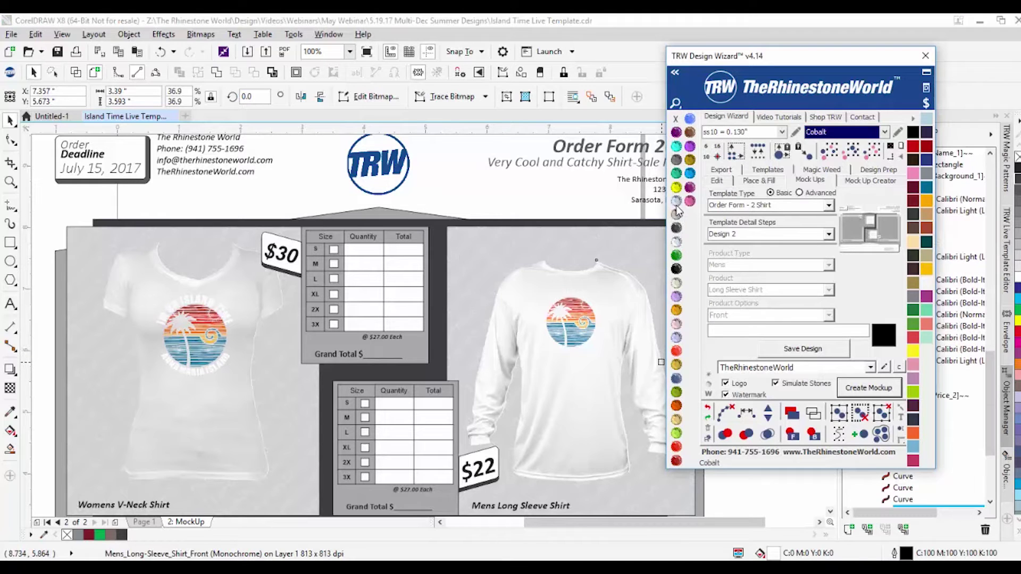
left_click(164, 410)
left_click(676, 432)
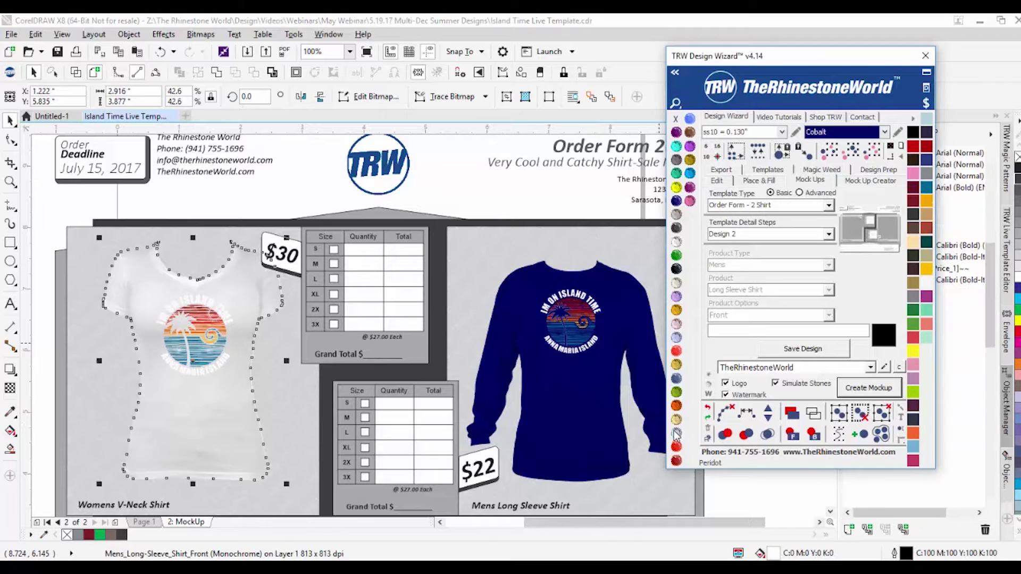
scroll(392, 315, "down", 2)
left_click(143, 358)
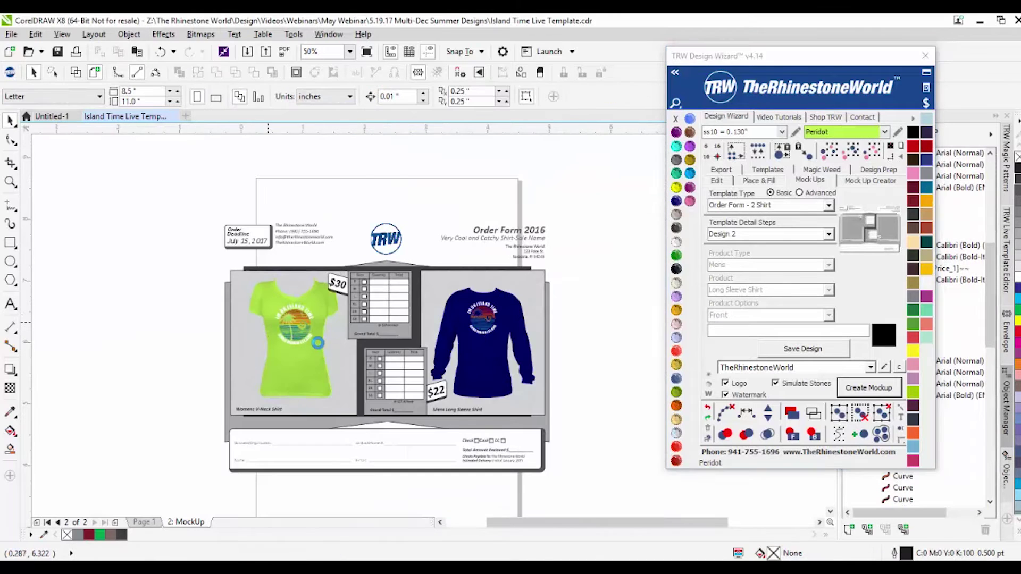
scroll(255, 335, "up", 4)
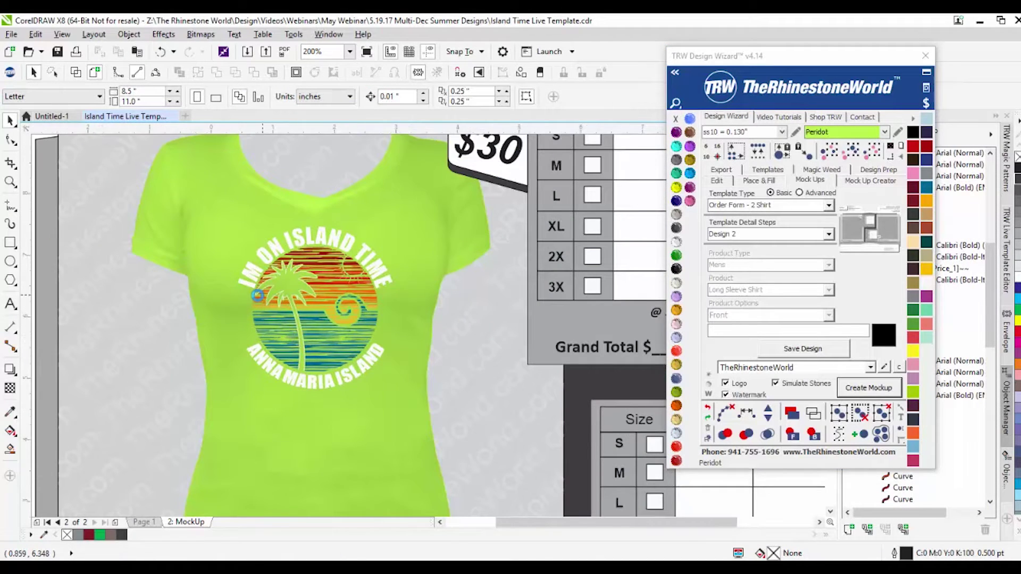
scroll(263, 303, "down", 2)
Step: Fill both shirts' background panels Jet Black
left_click(167, 197)
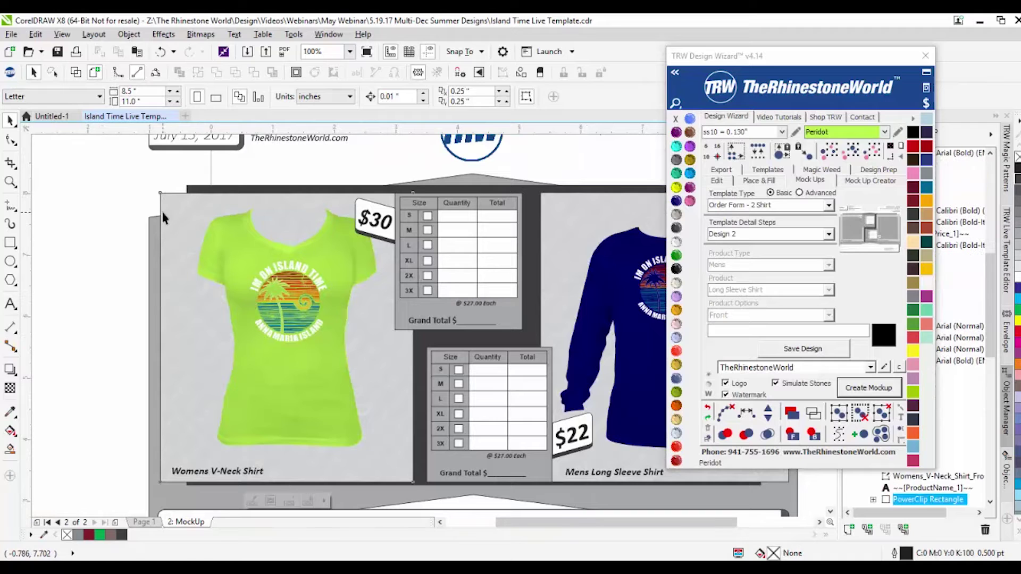
left_click(677, 270)
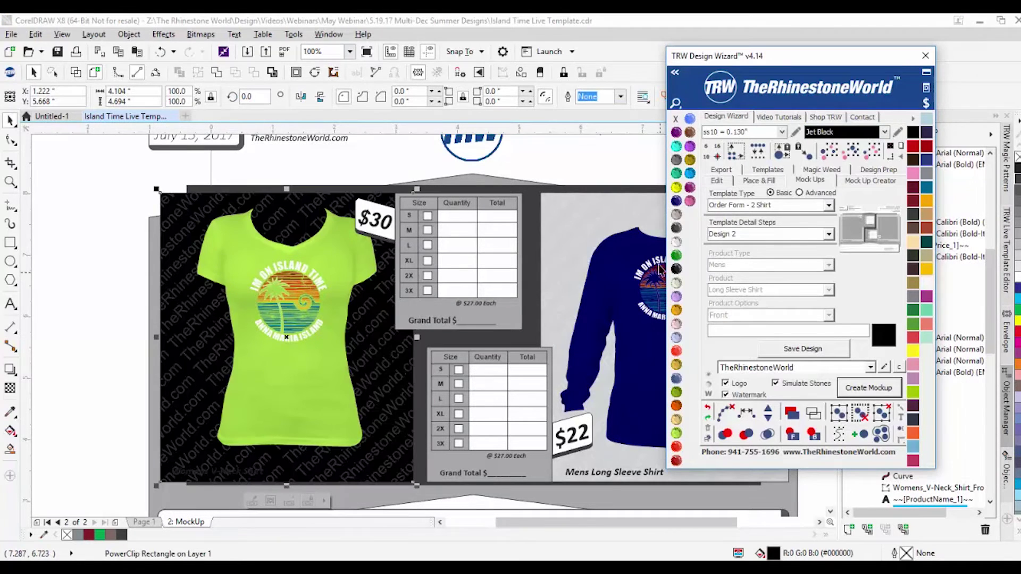
left_click(552, 307)
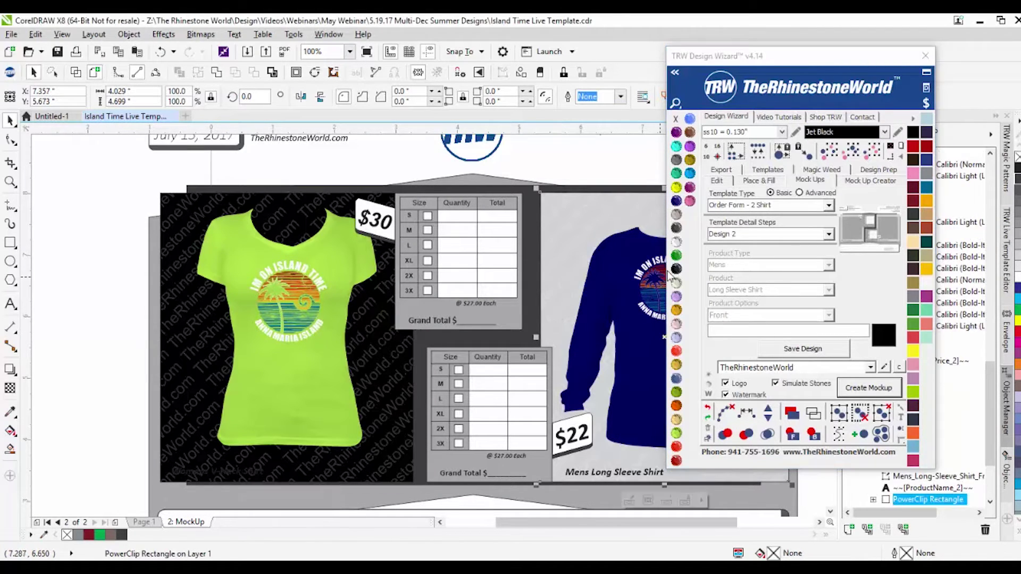
left_click(676, 269)
scroll(303, 256, "down", 2)
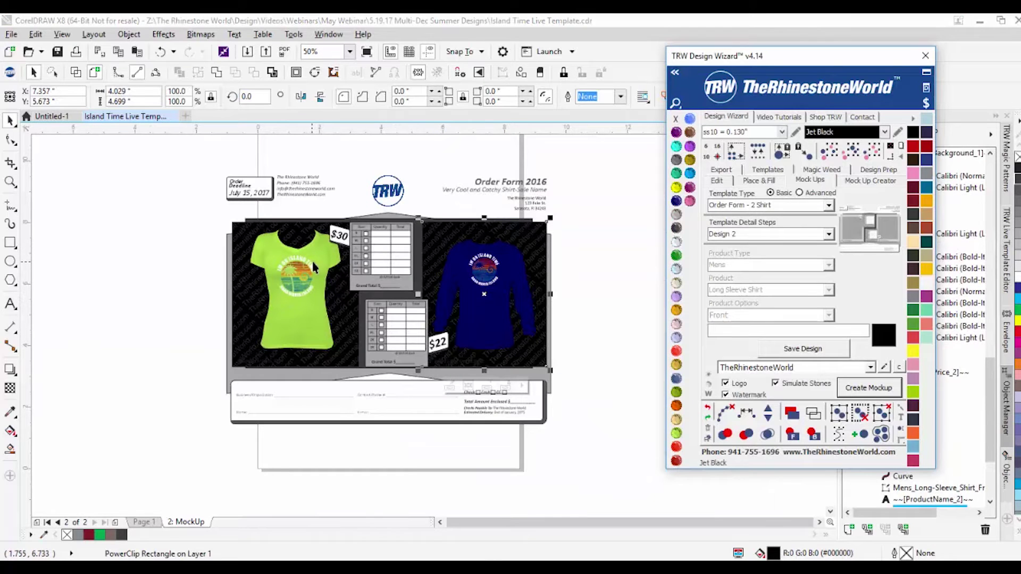
left_click(200, 290)
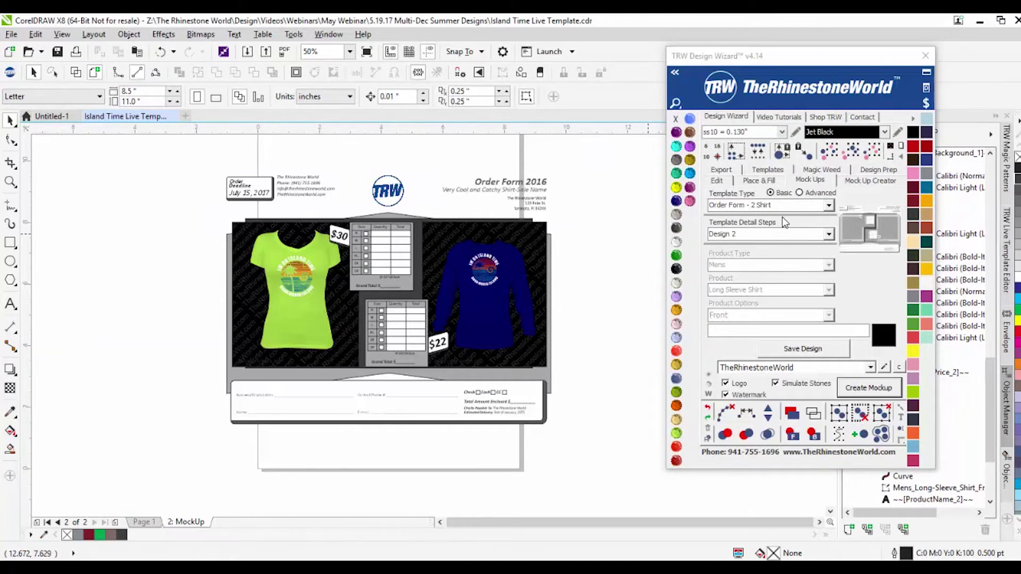
Step: Switch the Design Wizard to advanced template options, keeping Shirt 1 as the step
left_click(800, 194)
left_click(828, 235)
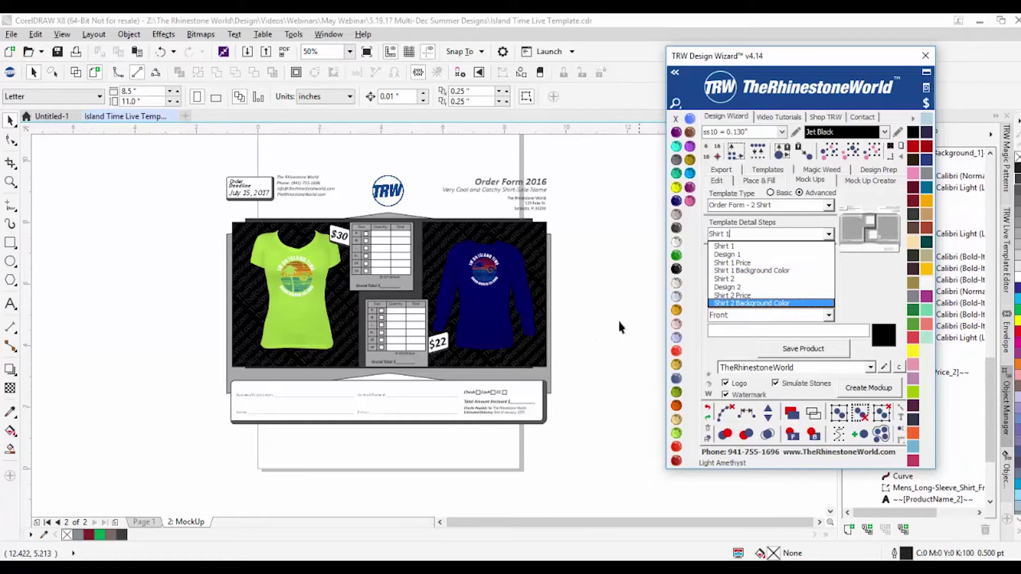
left_click(604, 346)
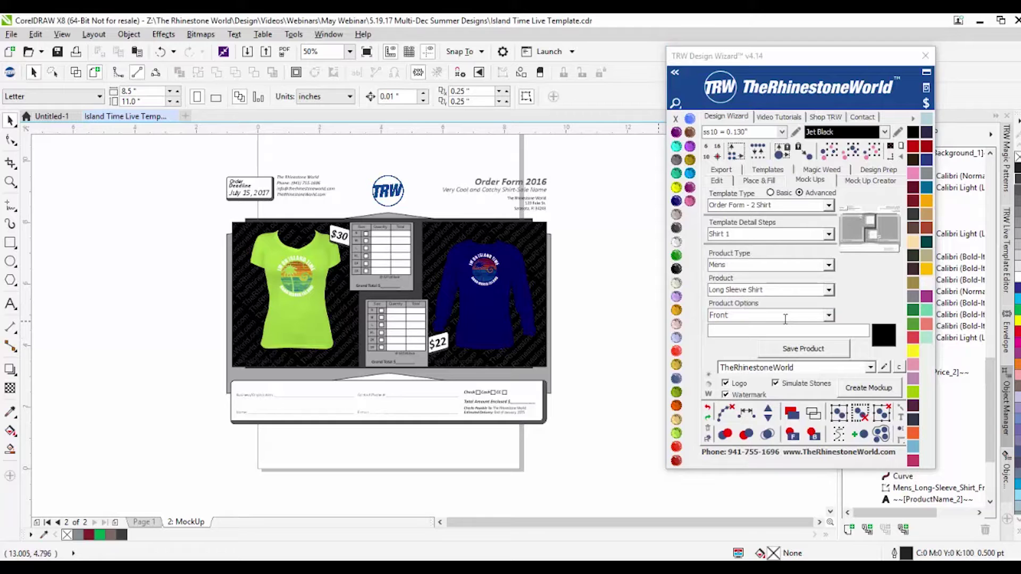
left_click_drag(675, 321, 359, 228)
scroll(359, 227, "up", 3)
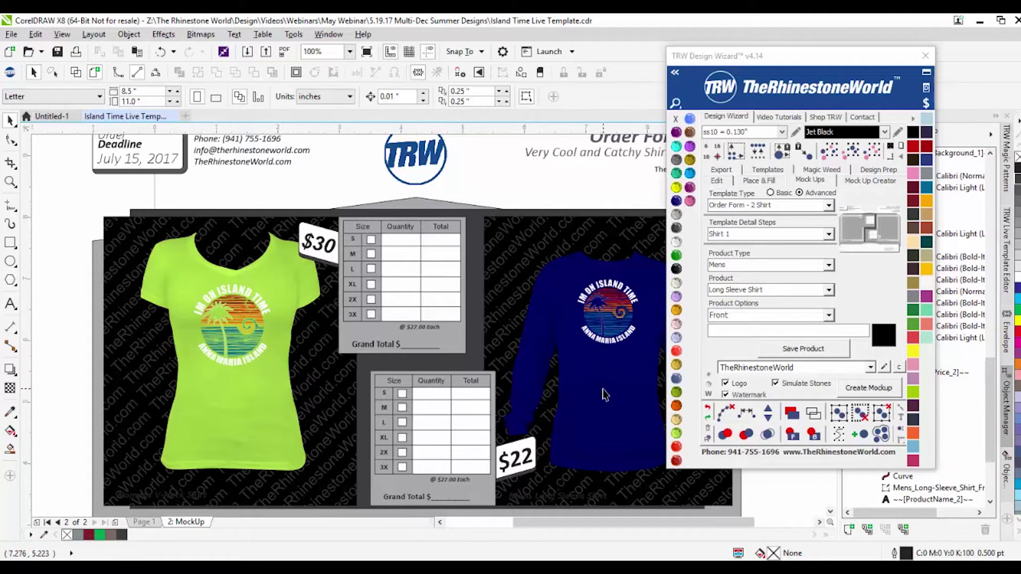
Step: Select the black background behind the shirts and open the saved watermarks and logos list
left_click(519, 269)
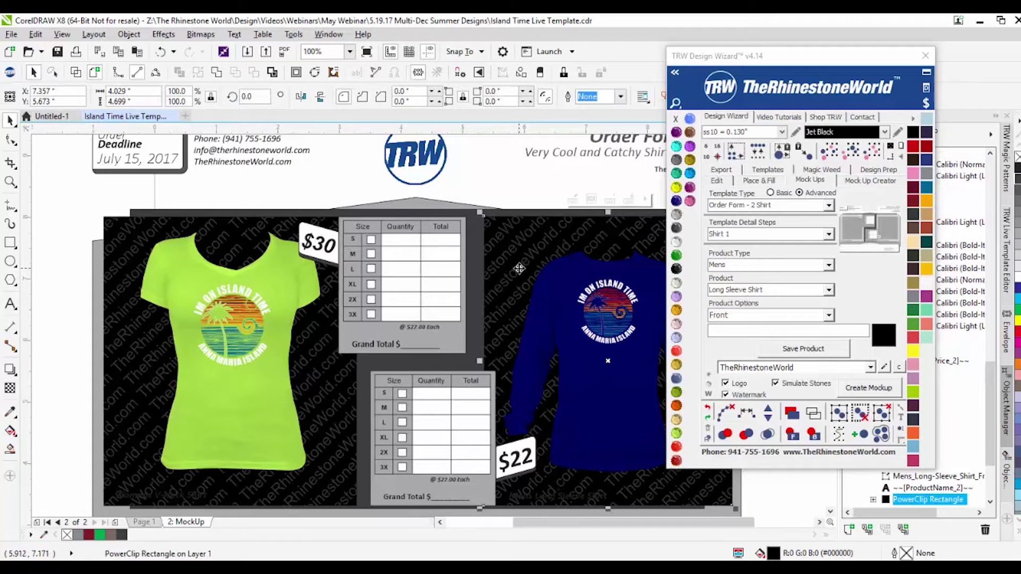
scroll(519, 268, "up", 1)
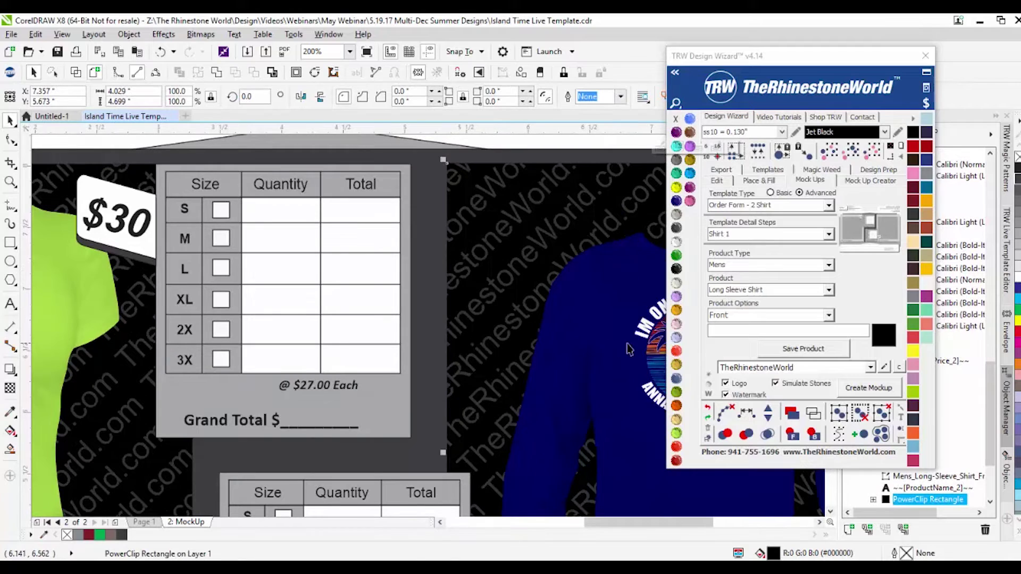
left_click(686, 274)
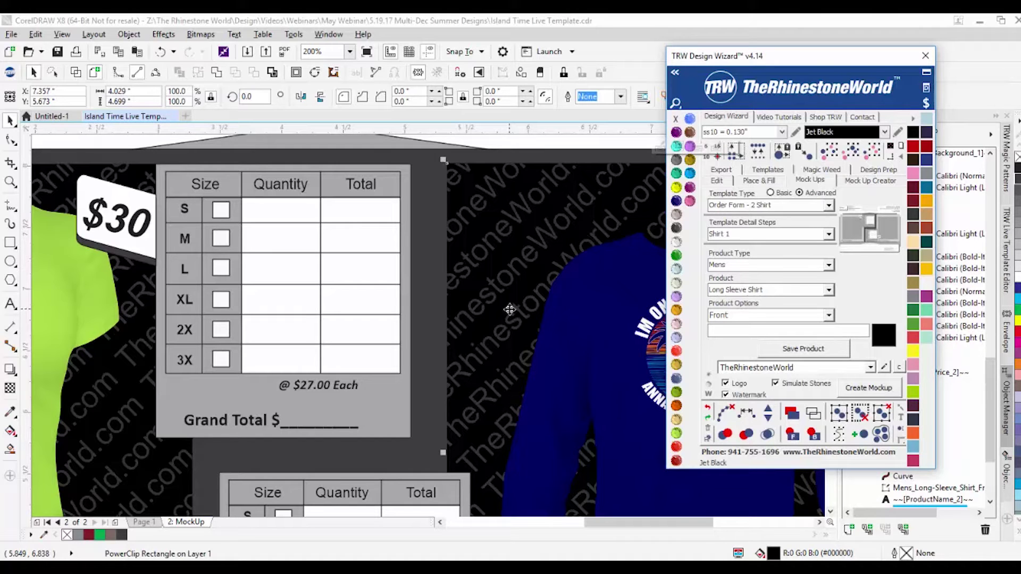
left_click(886, 367)
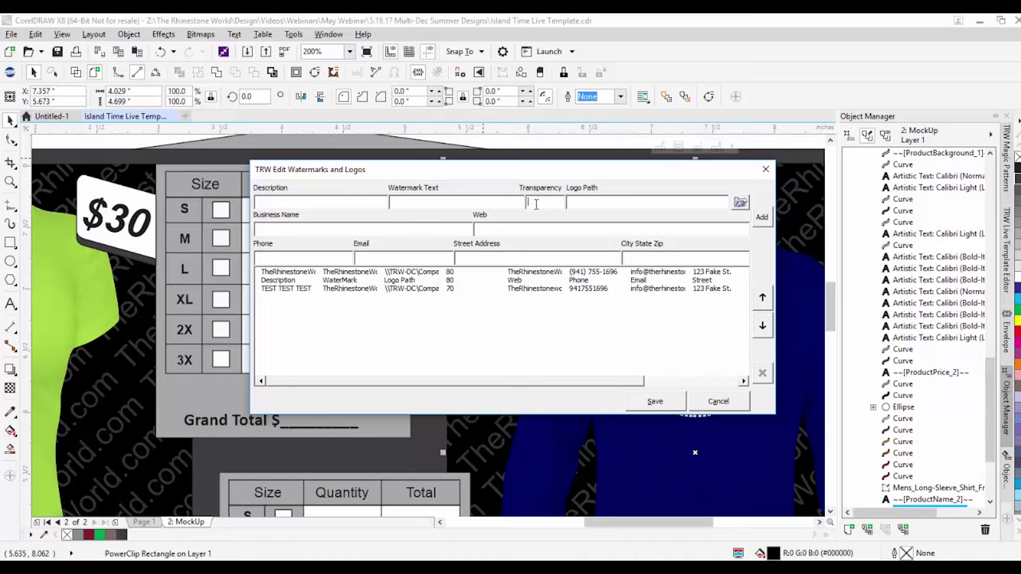
Step: Select the women's shirt background panel and close the watermarks and logos list
left_click_drag(540, 171, 892, 277)
left_click(898, 307)
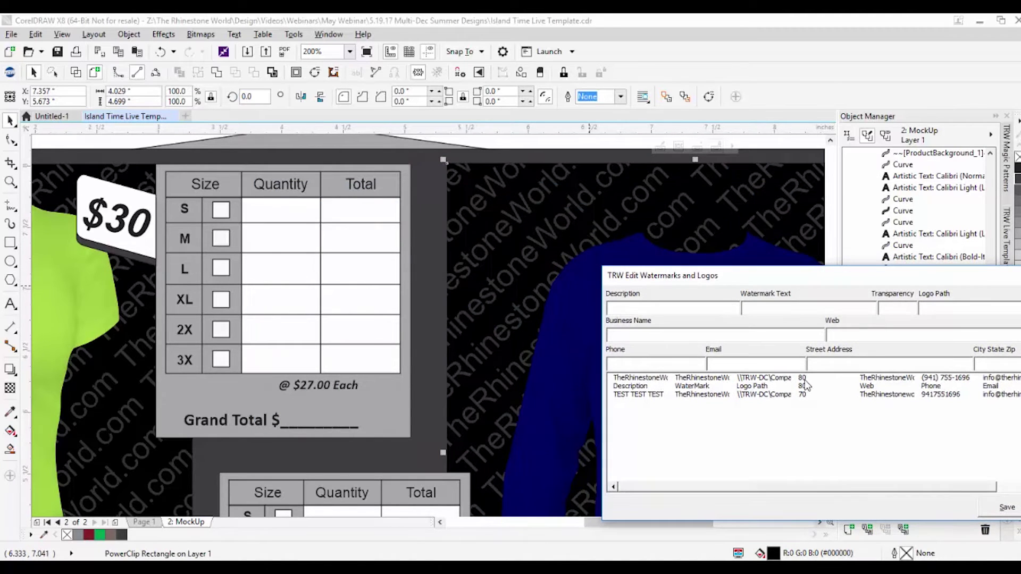
scroll(428, 228, "down", 2)
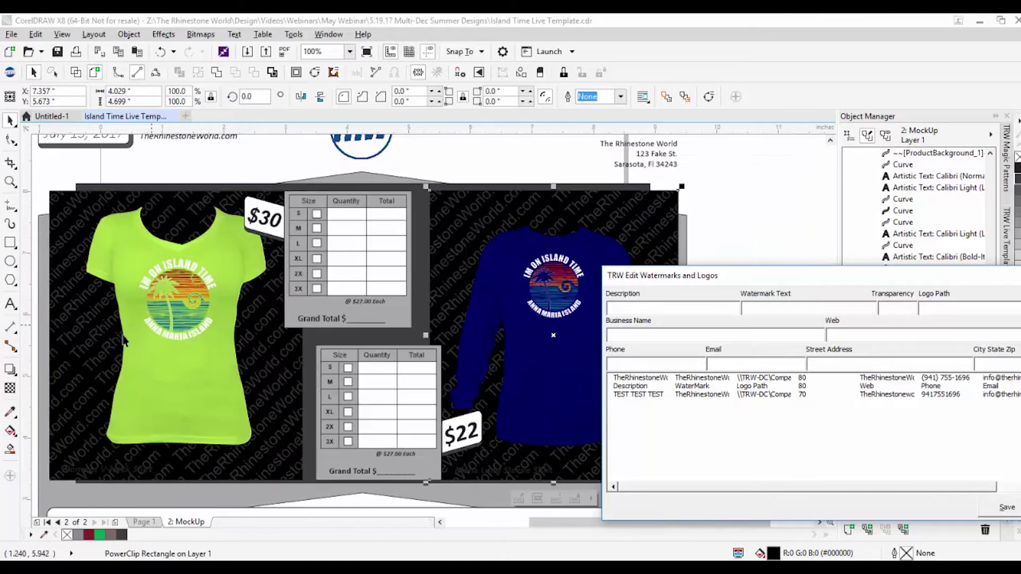
left_click(92, 379)
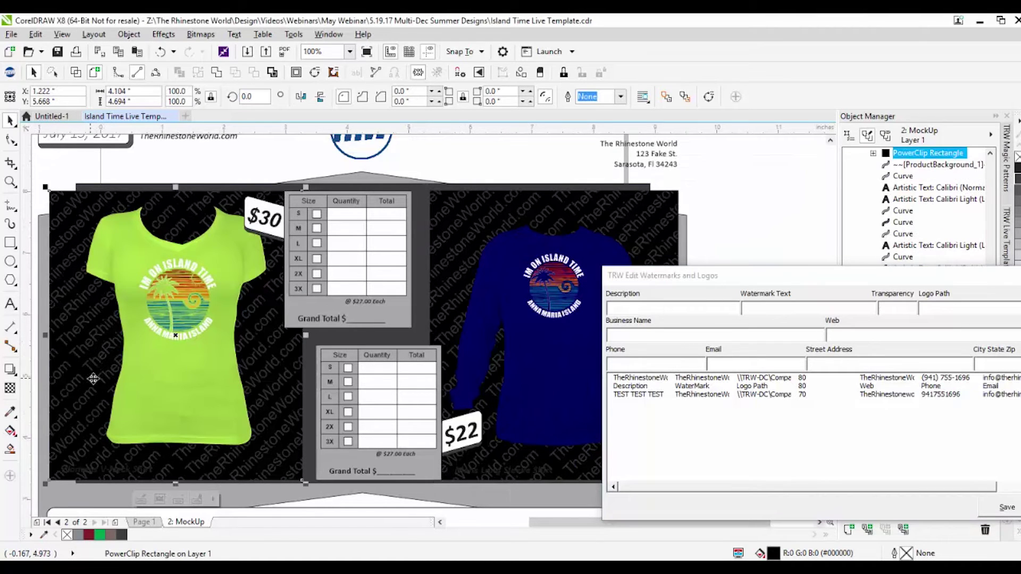
left_click(838, 280)
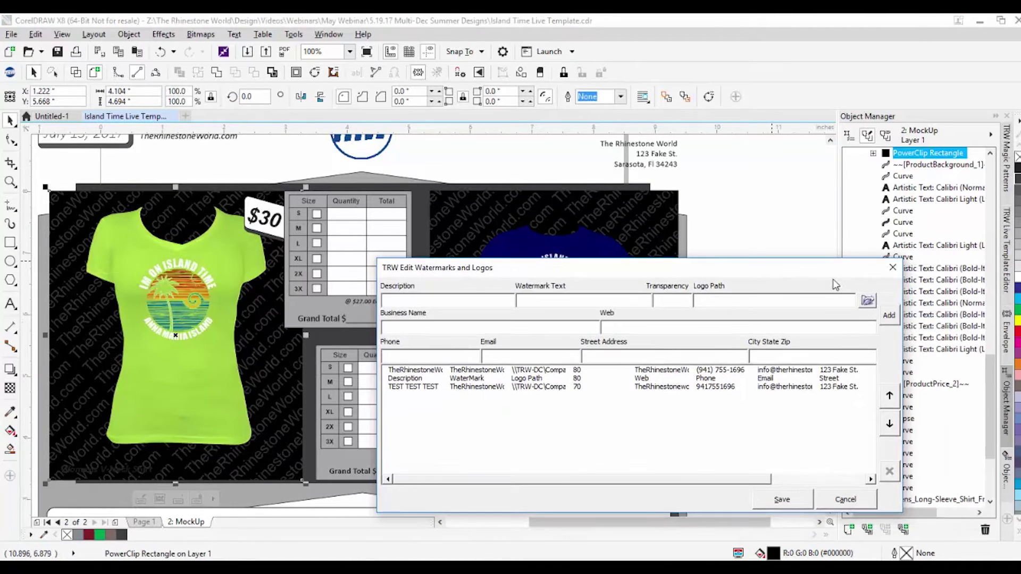
left_click(893, 267)
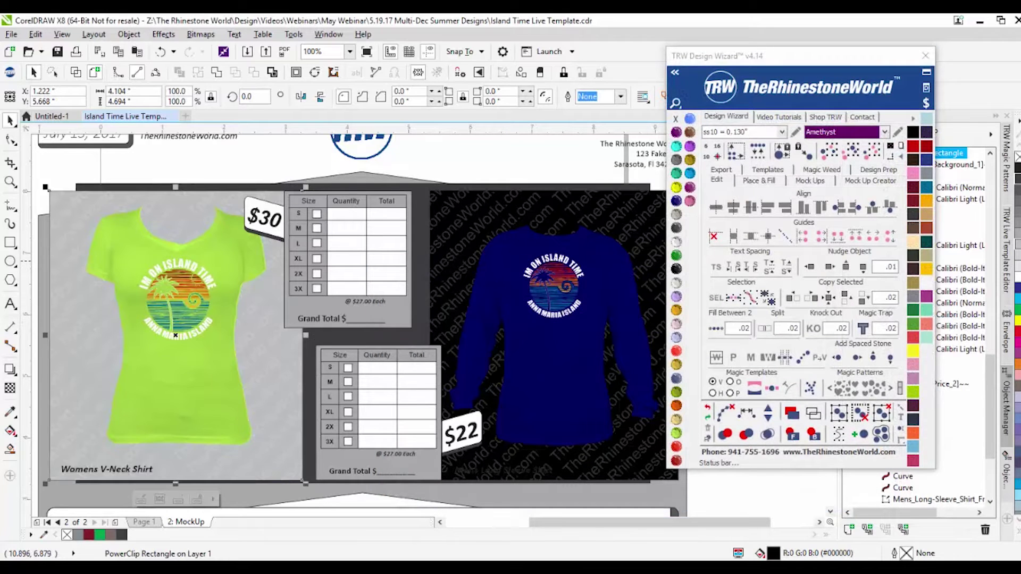
Step: Try brighter blue and darker navy swatches on the long-sleeve shirt, ending with Cobalt
scroll(253, 353, "up", 2)
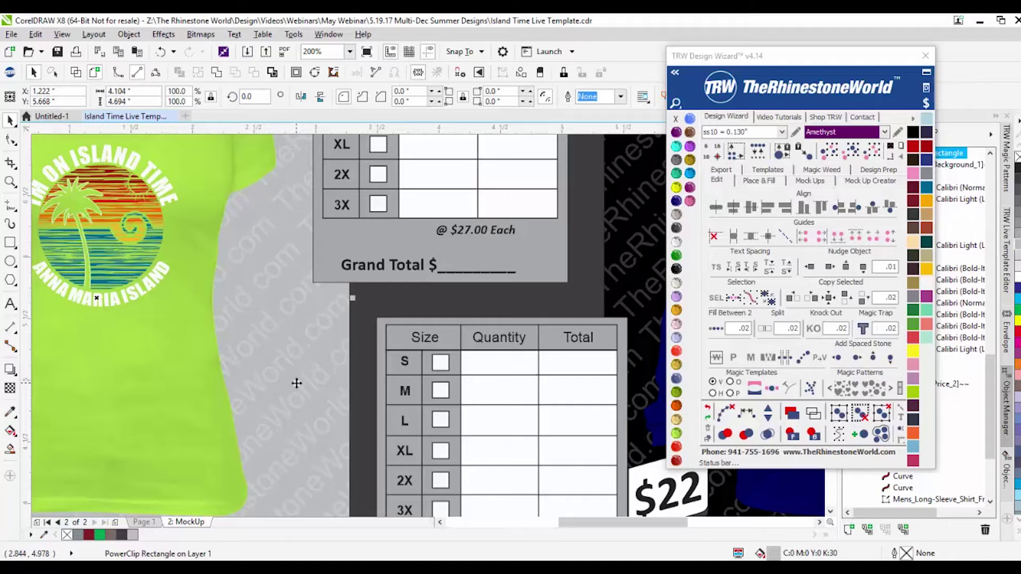
scroll(299, 383, "down", 2)
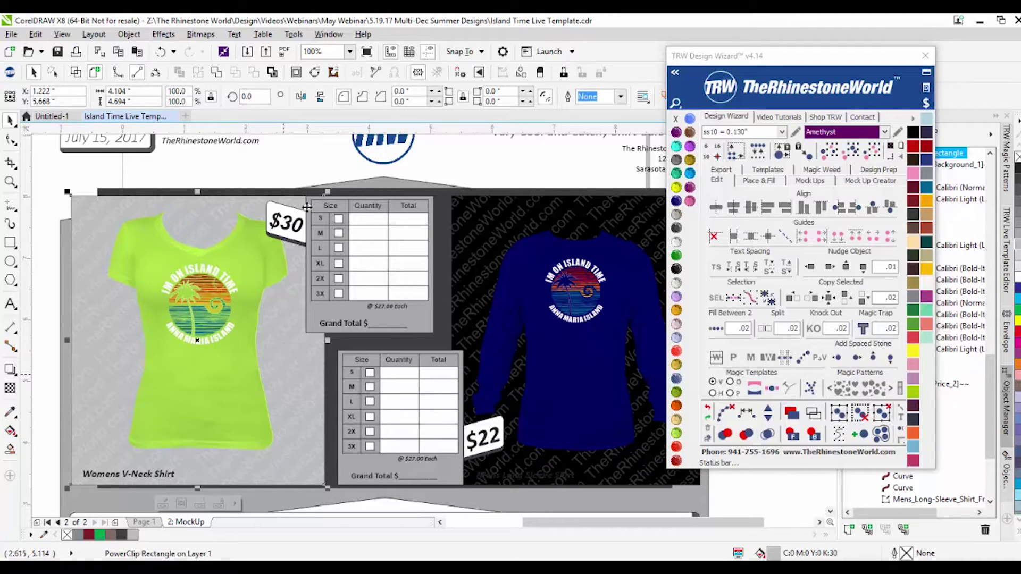
left_click(611, 381)
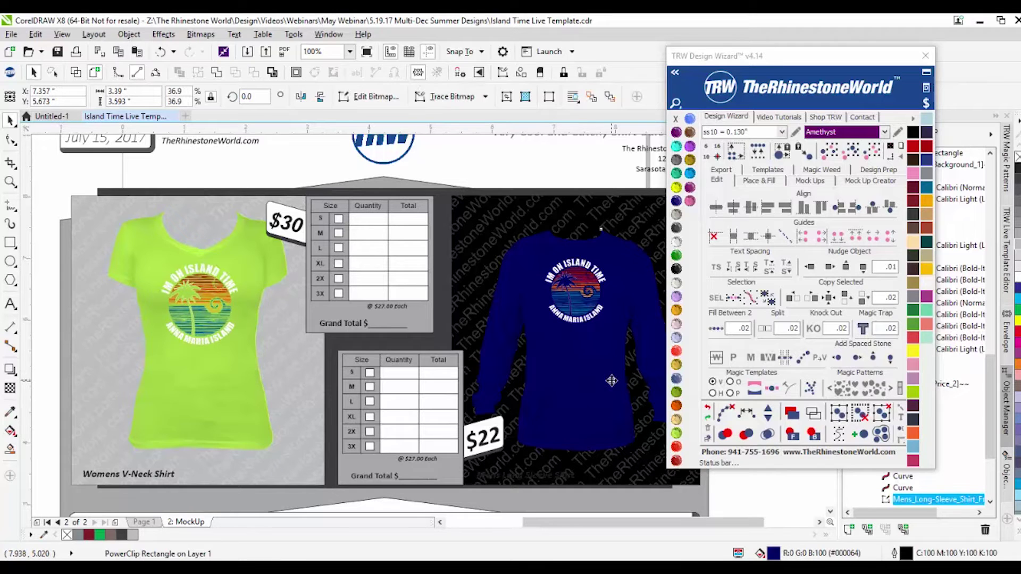
scroll(544, 329, "down", 2)
key("Escape")
scroll(460, 318, "up", 3)
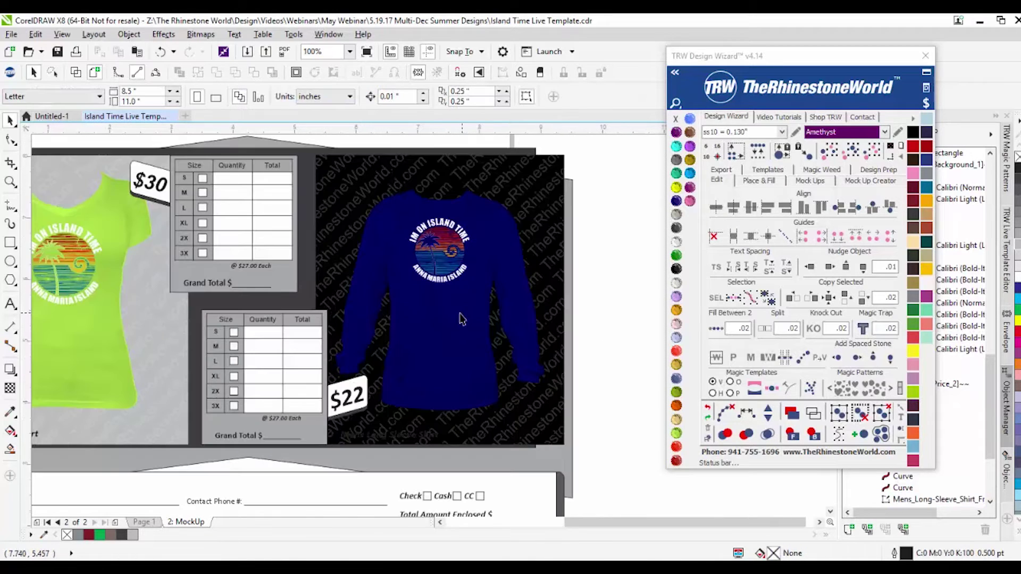
left_click(460, 318)
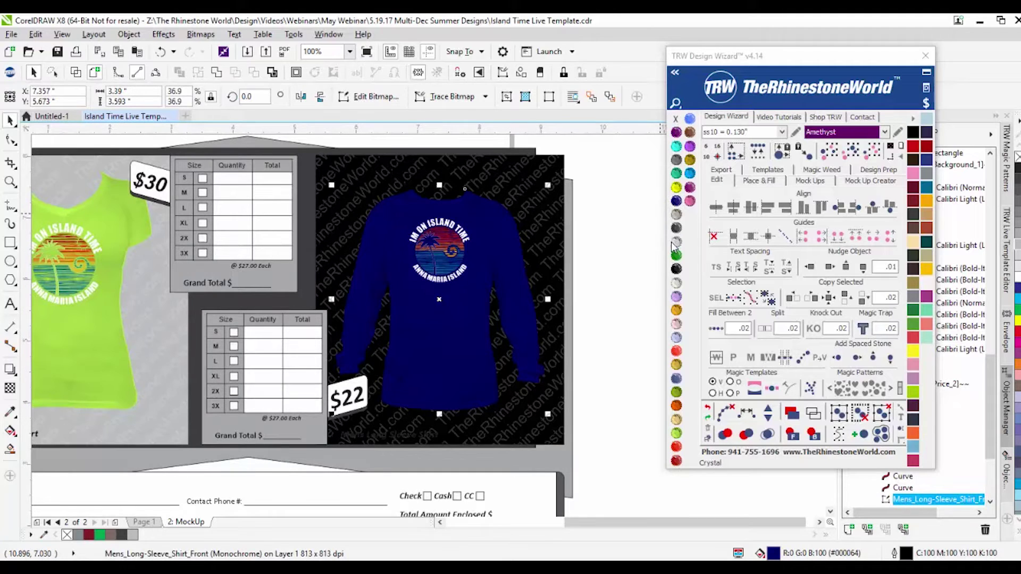
left_click(602, 280)
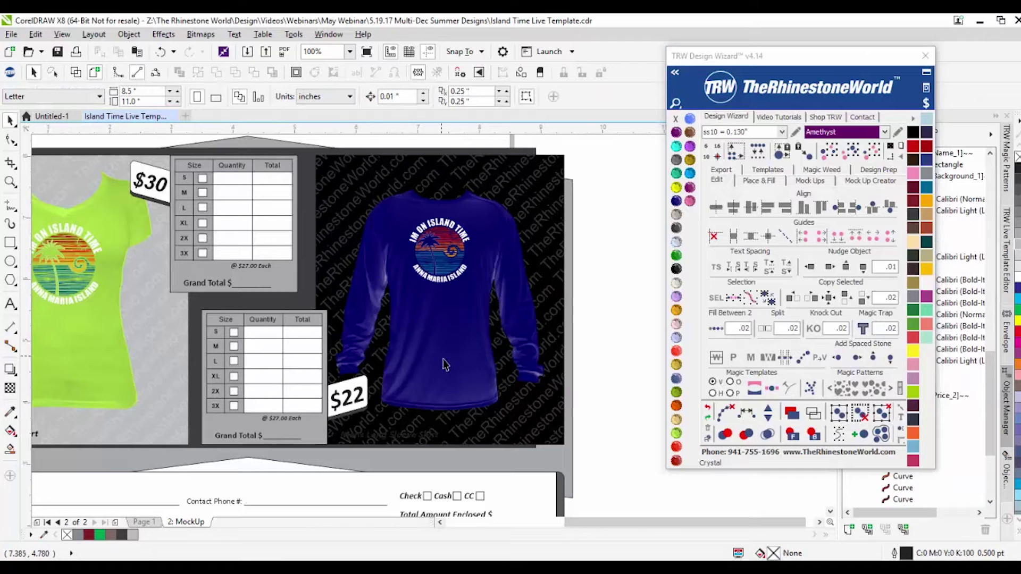
left_click(446, 327)
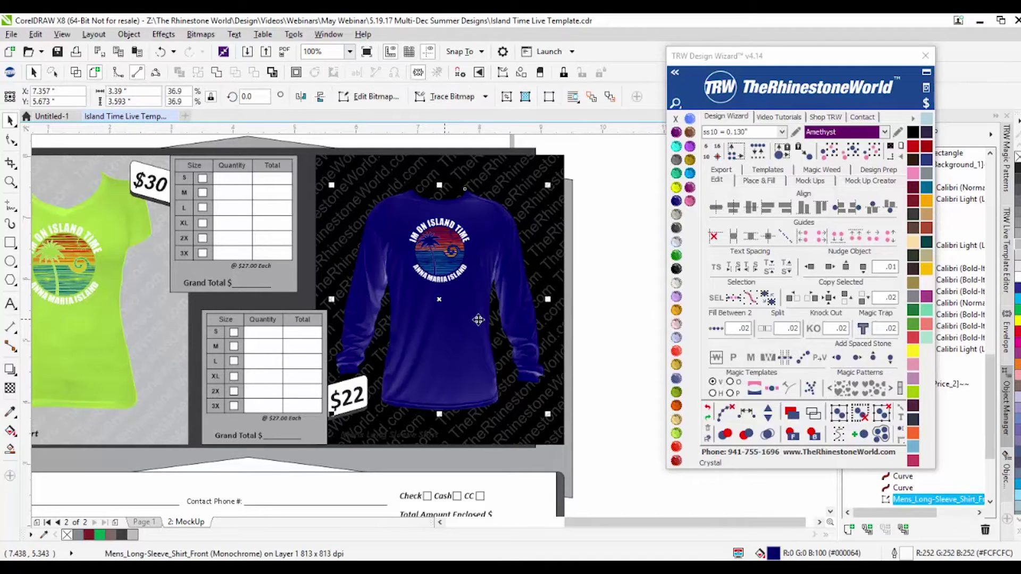
left_click(676, 270)
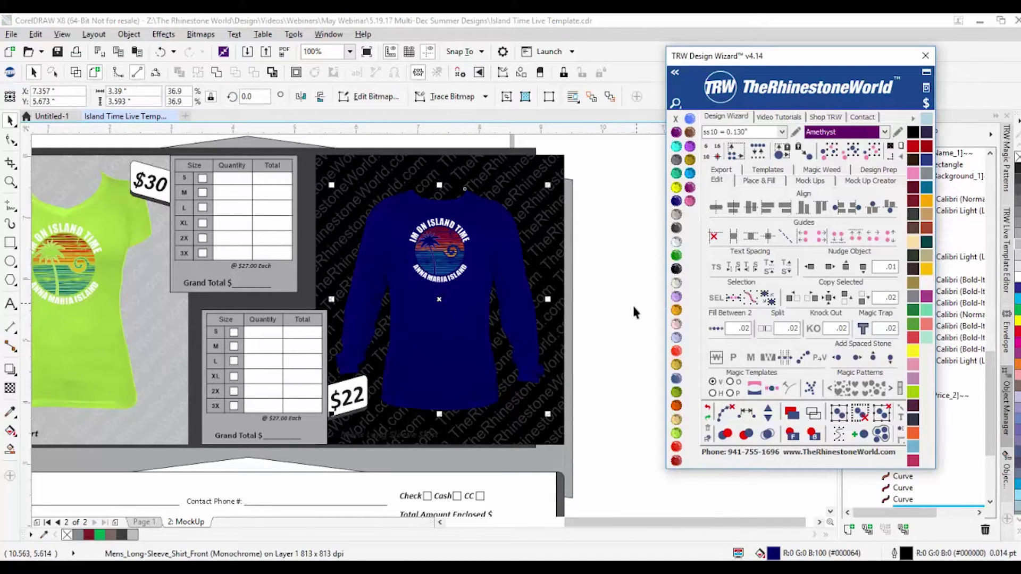
scroll(394, 348, "up", 2)
scroll(391, 375, "down", 2)
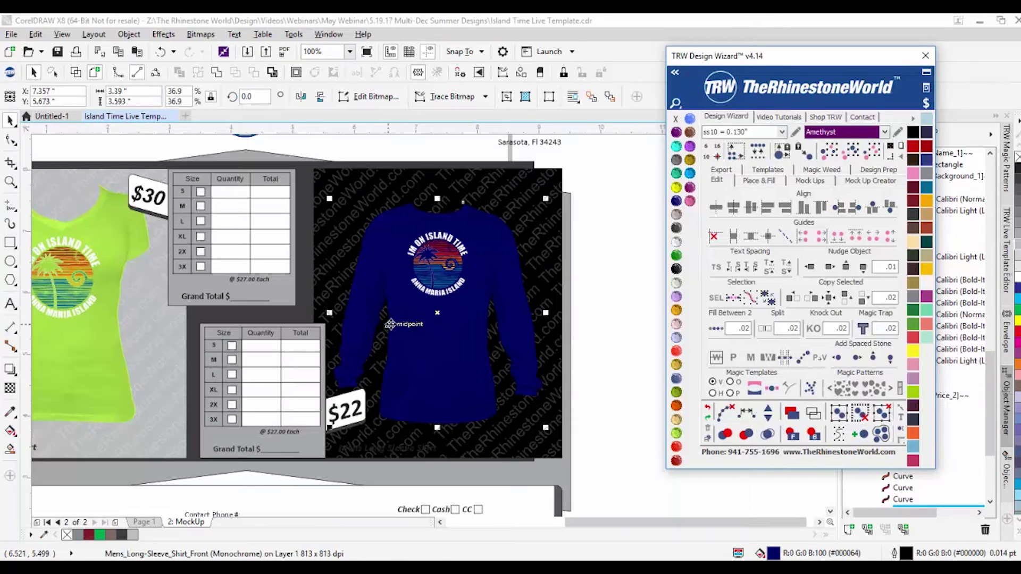
left_click(649, 256)
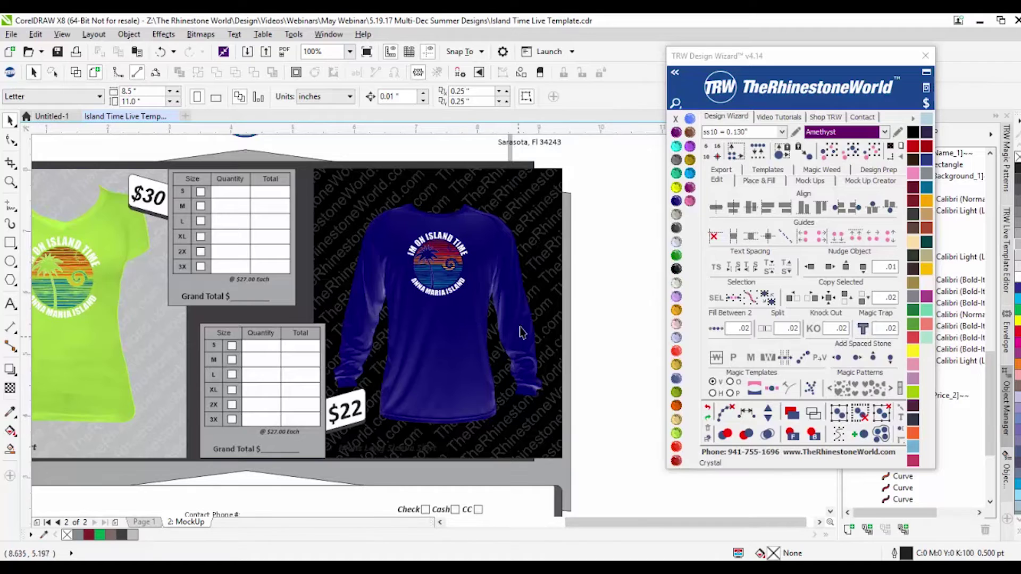
Step: Try Crystal and cream on the V-neck shirt, then recolour it Olivine green
scroll(551, 313, "down", 1)
scroll(288, 357, "up", 1)
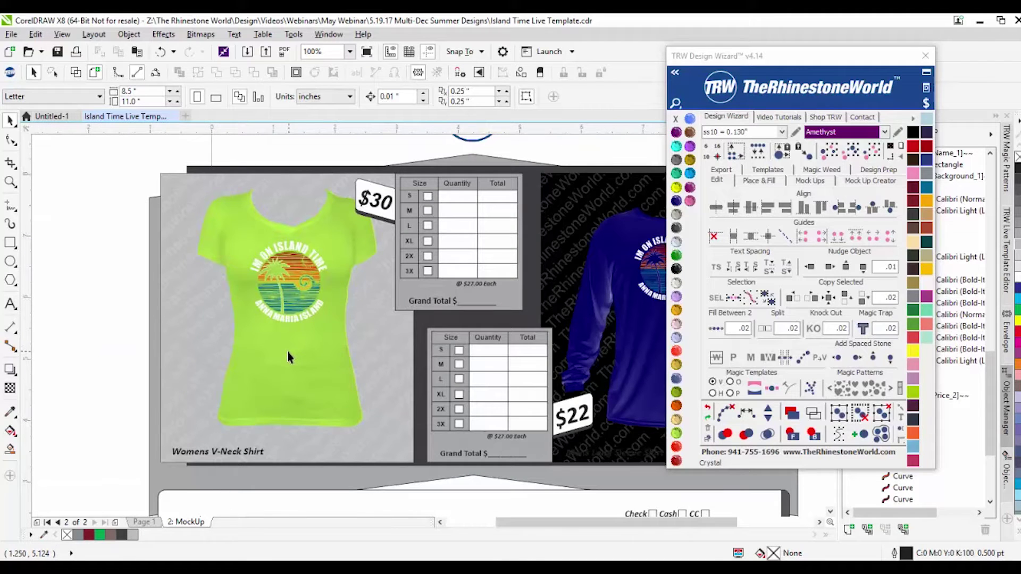
left_click(286, 352)
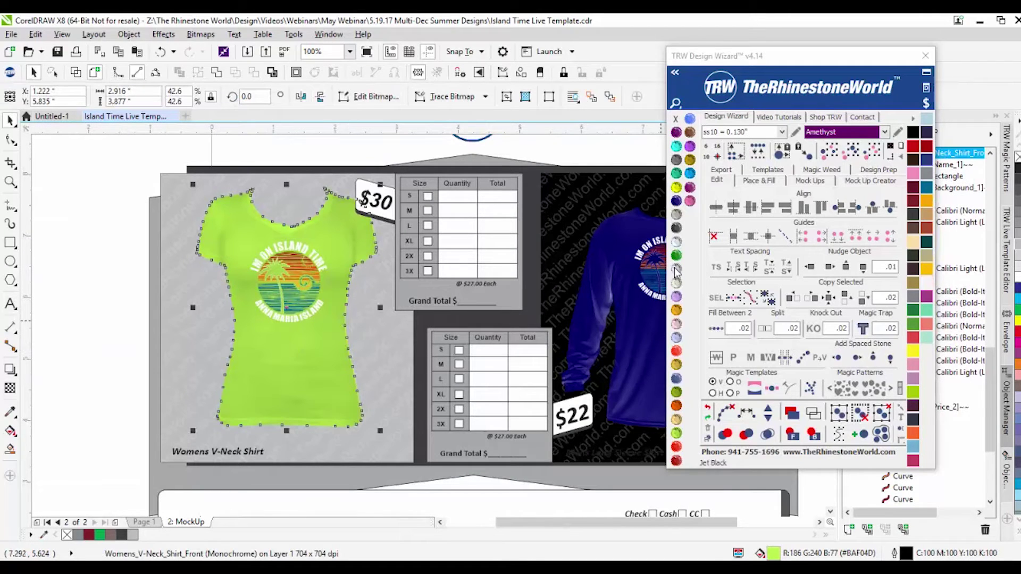
left_click(86, 273)
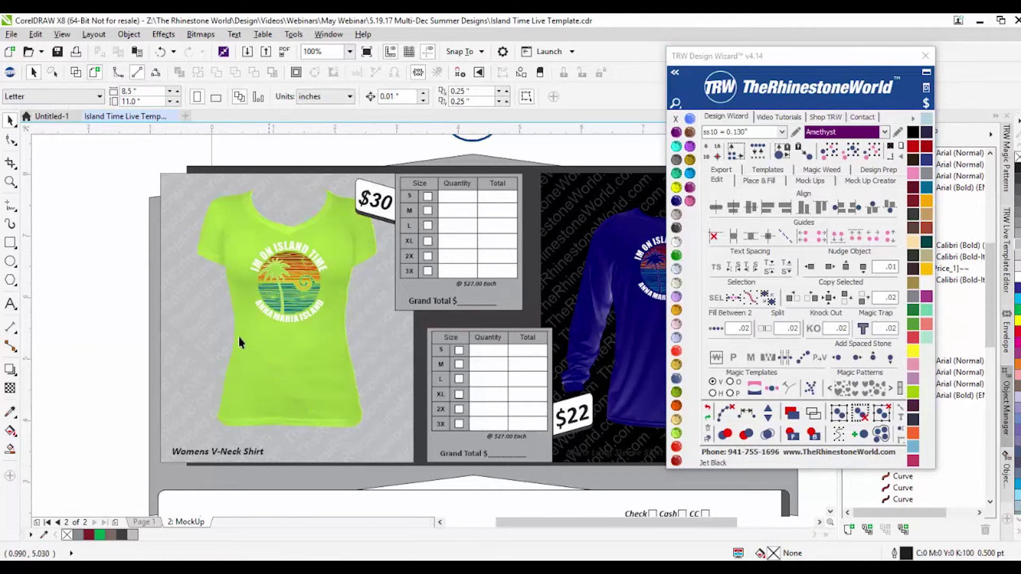
left_click(226, 238)
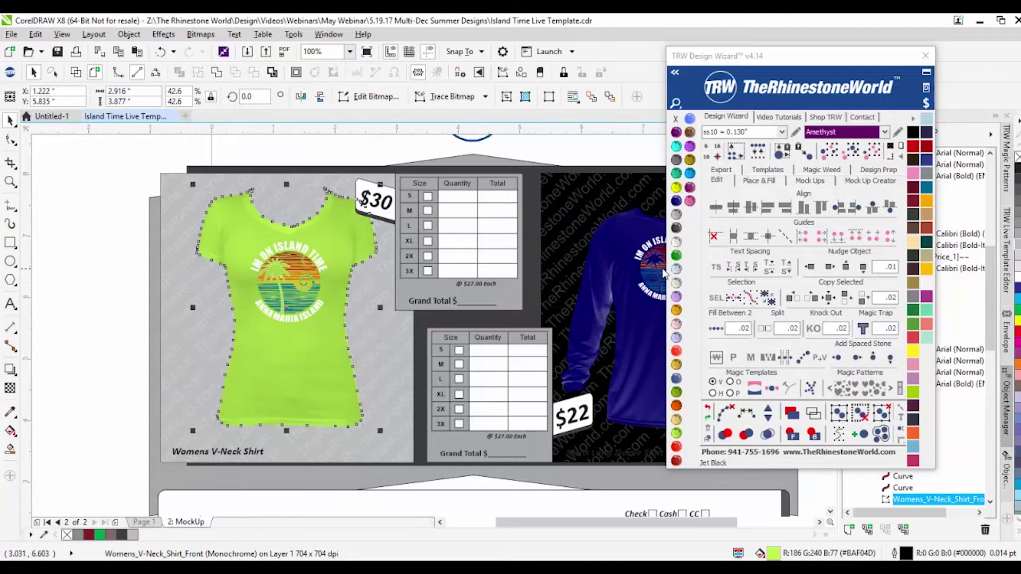
left_click(677, 242)
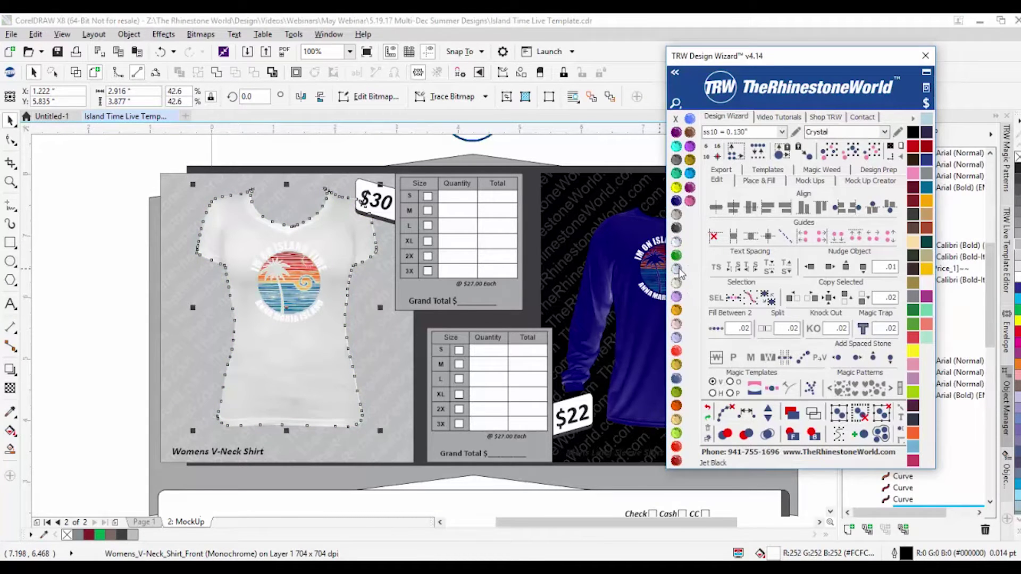
left_click(676, 314)
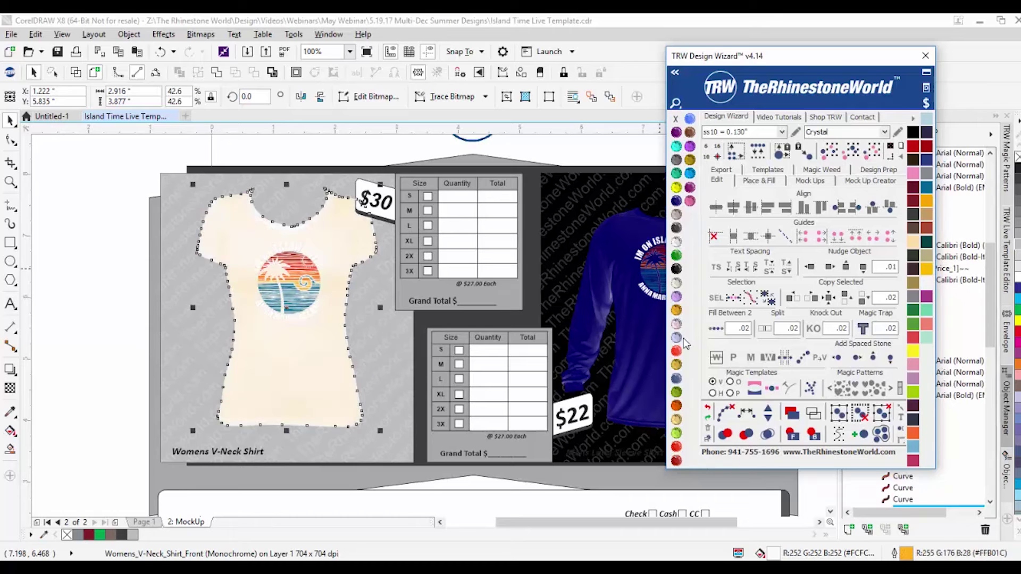
left_click(676, 393)
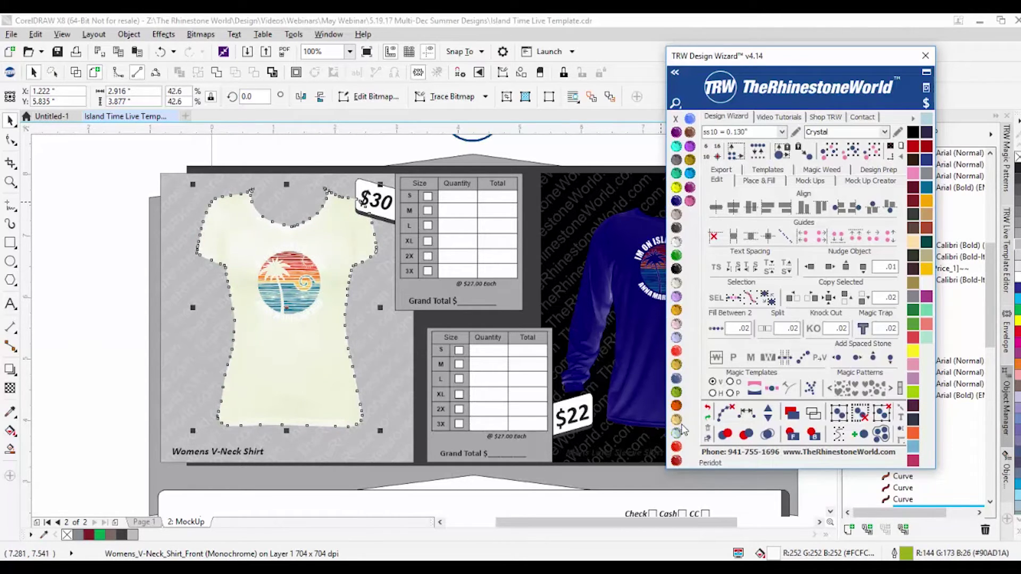
left_click(676, 395)
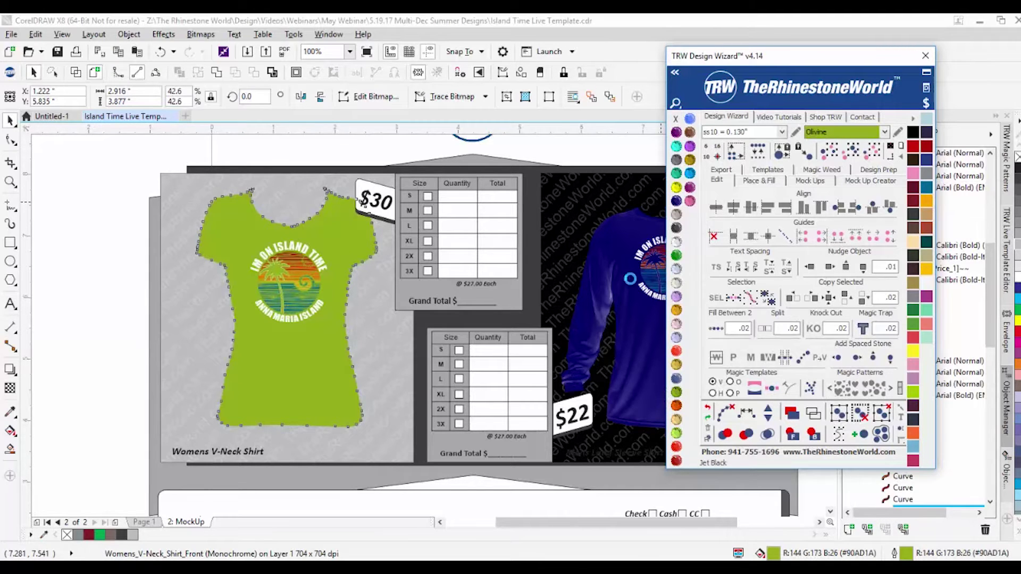
left_click(126, 292)
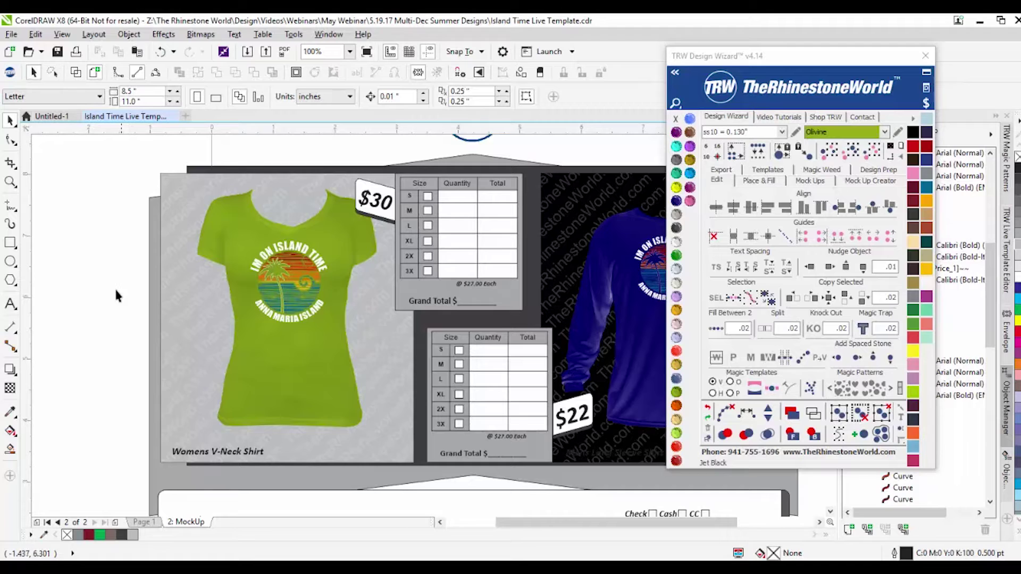
scroll(117, 284, "down", 2)
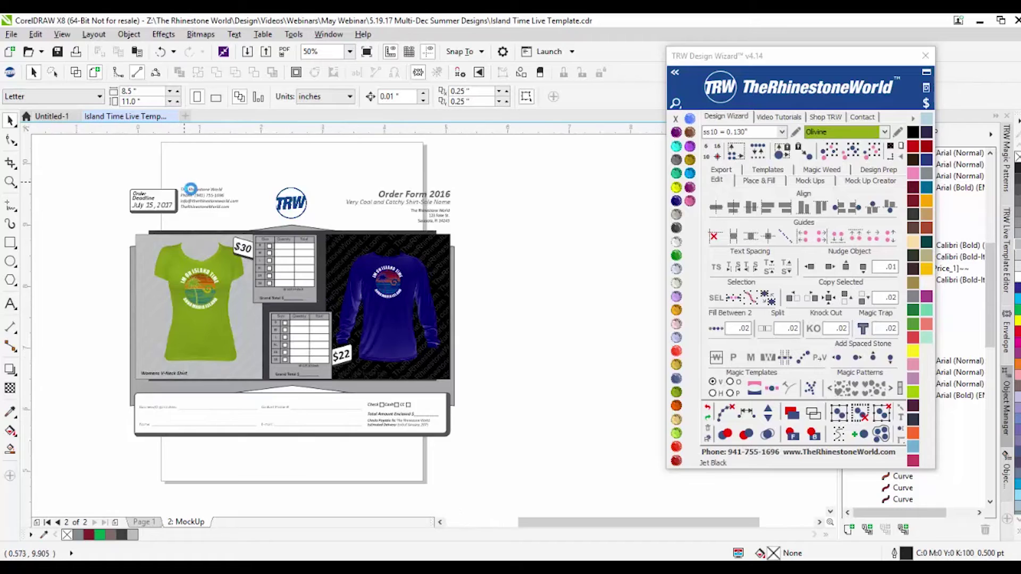
Step: Delete the website line from the order-form header
scroll(184, 183, "up", 2)
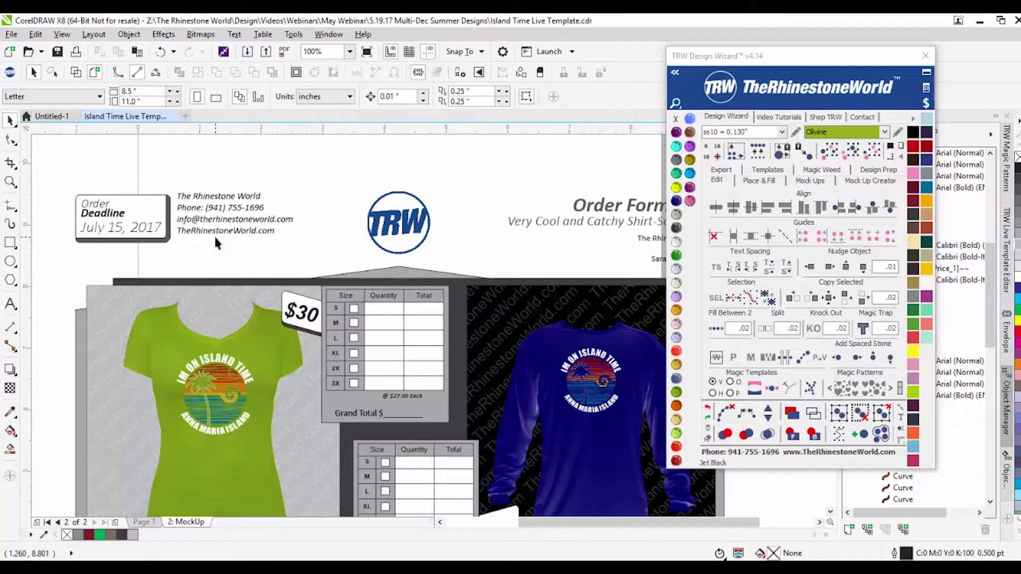
left_click(216, 235)
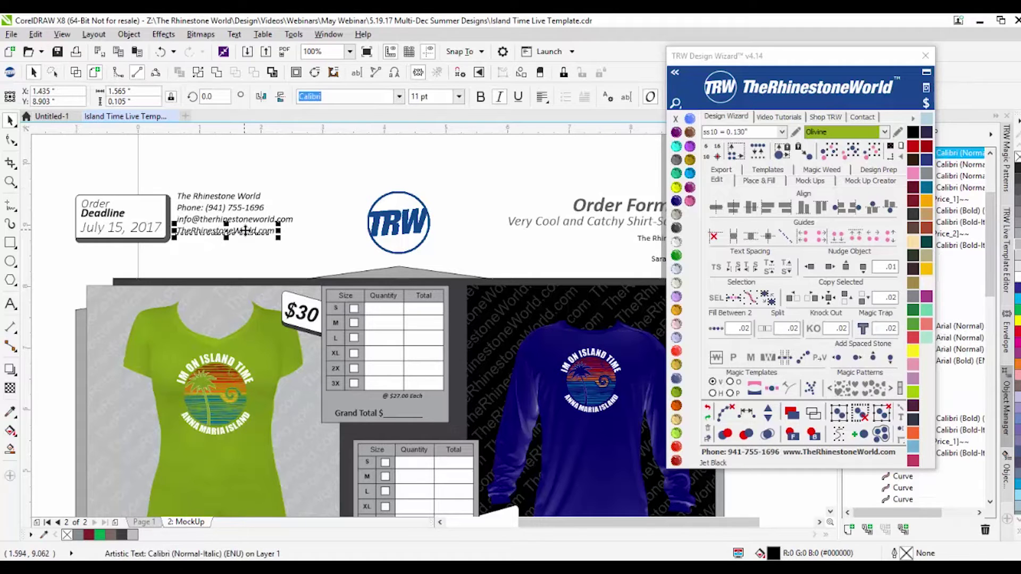
key("Delete")
left_click(200, 229)
Step: Delete the street and city address text from the header
scroll(196, 234, "down", 2)
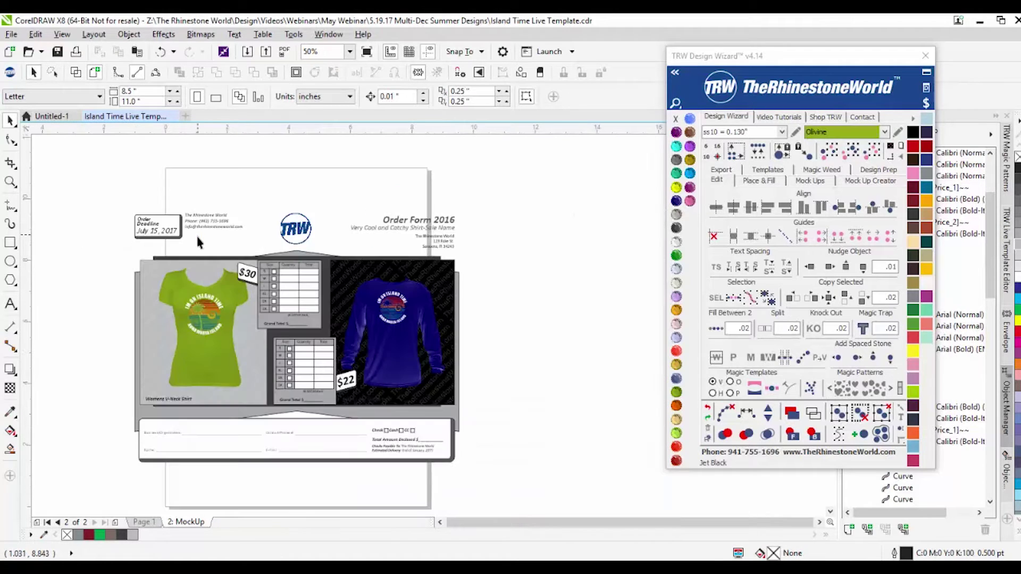
scroll(453, 242, "up", 2)
left_click(433, 258)
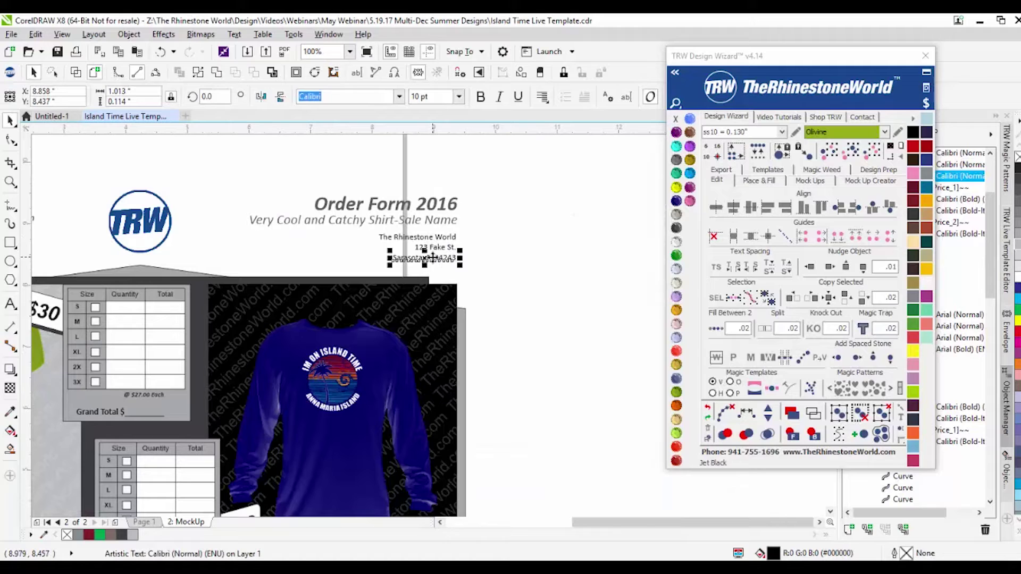
key("Delete")
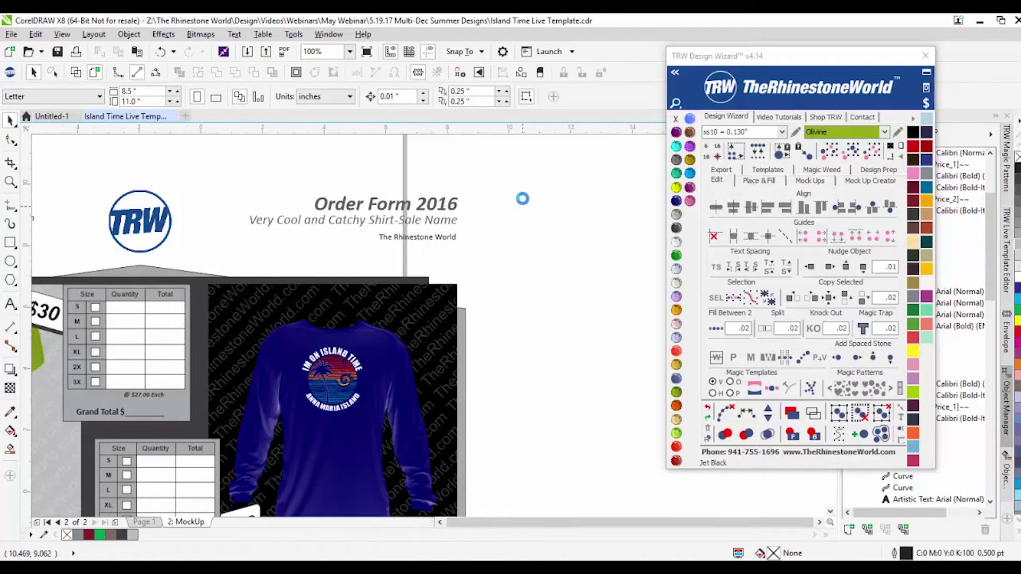
scroll(522, 202, "down", 2)
scroll(258, 450, "up", 2)
Step: Move the helper window aside and select the Estimated Delivery and Checks Payable To text
left_click_drag(862, 57, 982, 336)
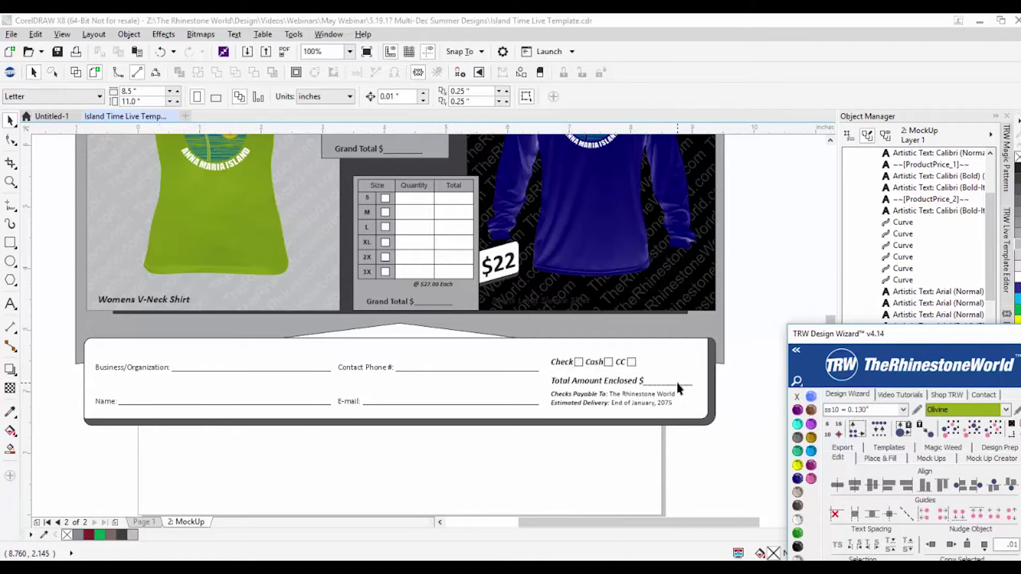
left_click(642, 404)
scroll(644, 406, "up", 3)
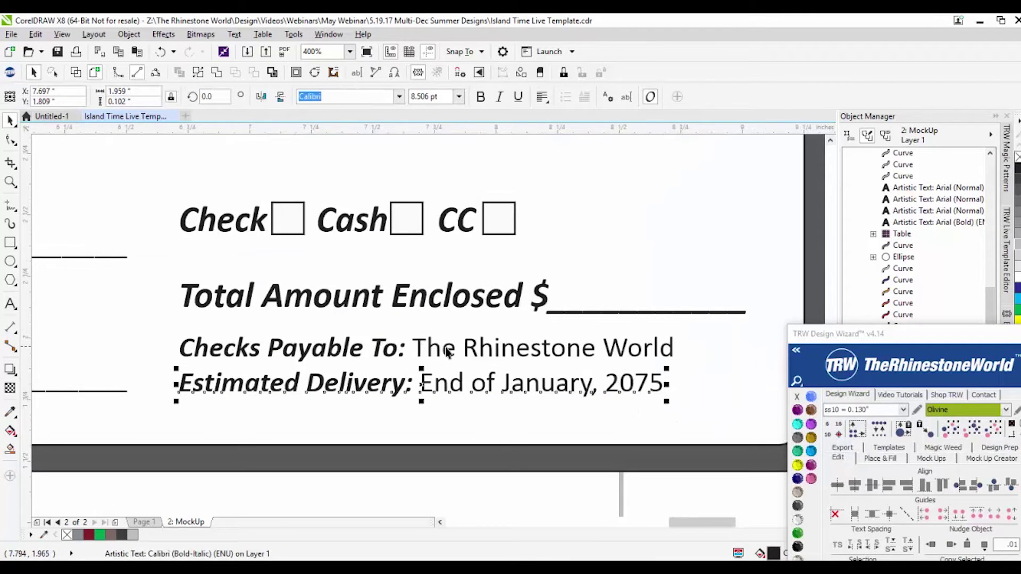
left_click(608, 354)
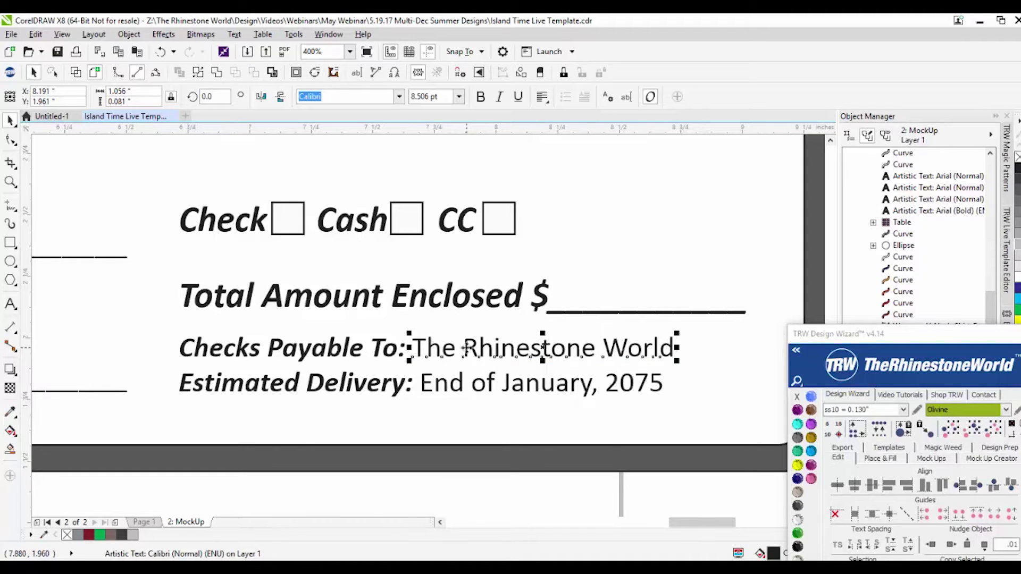
left_click(475, 387)
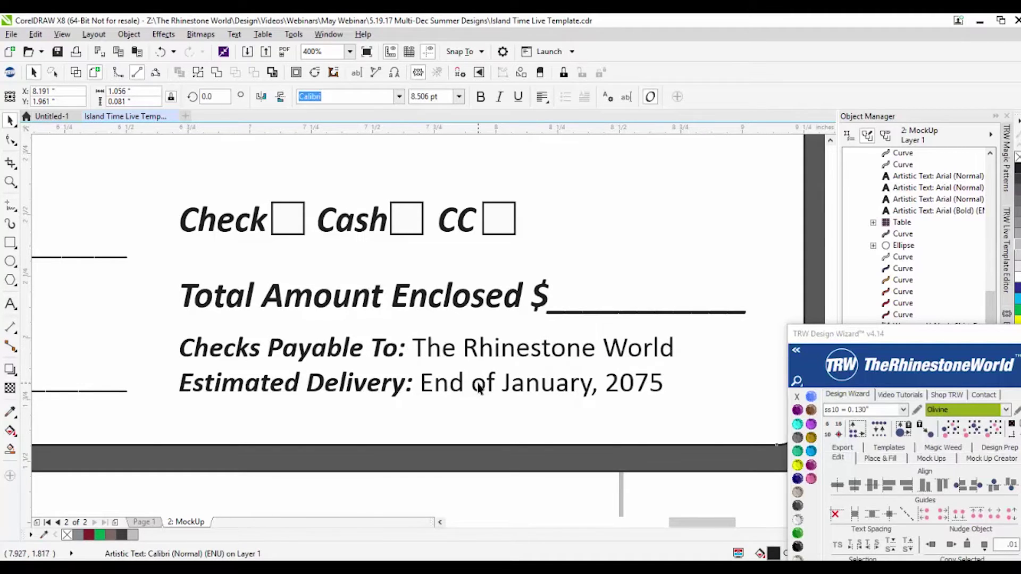
key("F10")
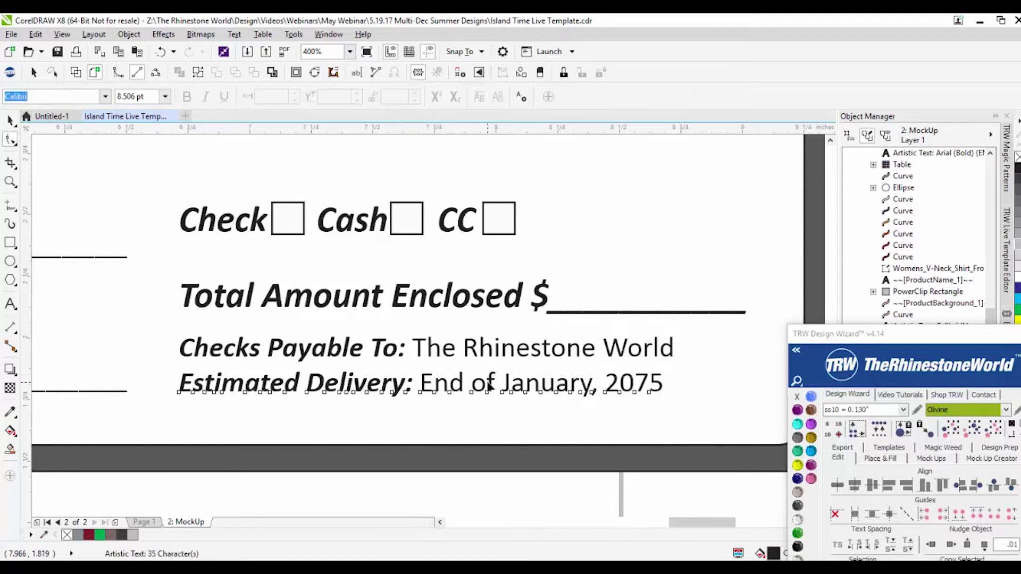
left_click(498, 394)
left_click(498, 386)
scroll(500, 340, "down", 2)
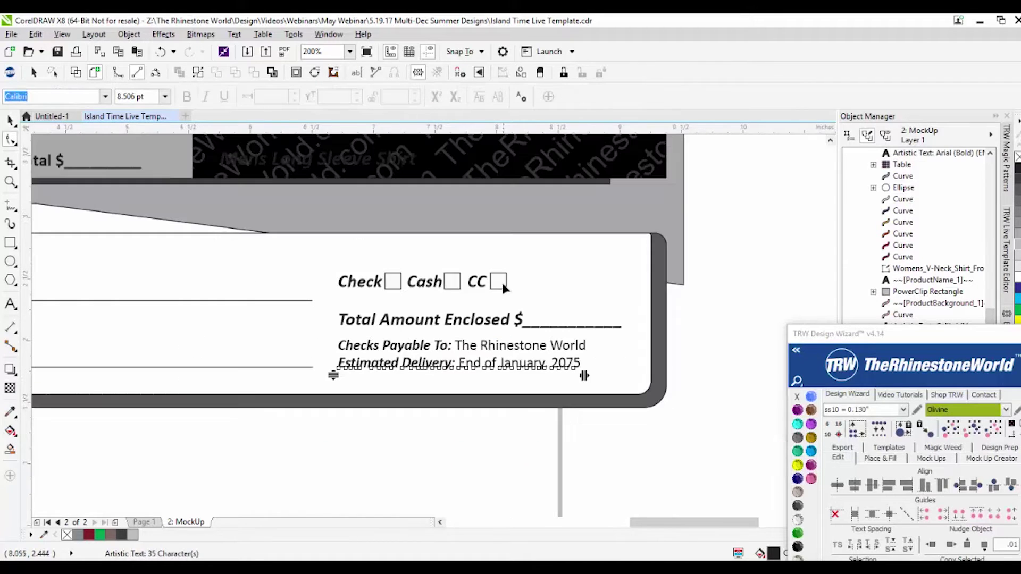
Step: Delete 'CC' from the Check Cash CC payment text so only Check and Cash remain
left_click_drag(703, 313, 494, 284)
key("space")
left_click(481, 281)
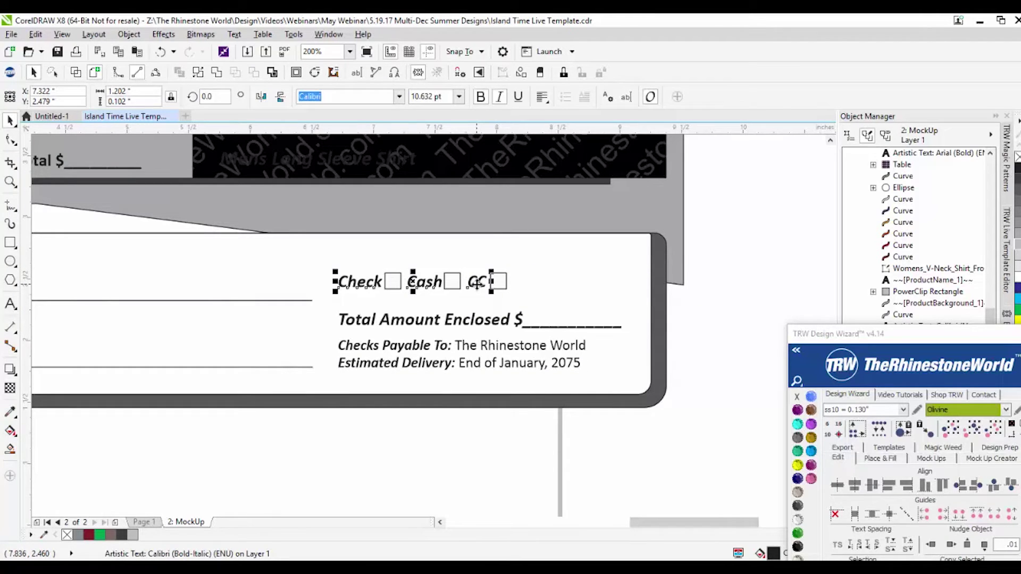
double_click(476, 283)
mouse_move(468, 282)
left_mouse_down()
mouse_move(490, 283)
mouse_move(478, 287)
left_mouse_up()
key("Delete")
left_click(476, 287)
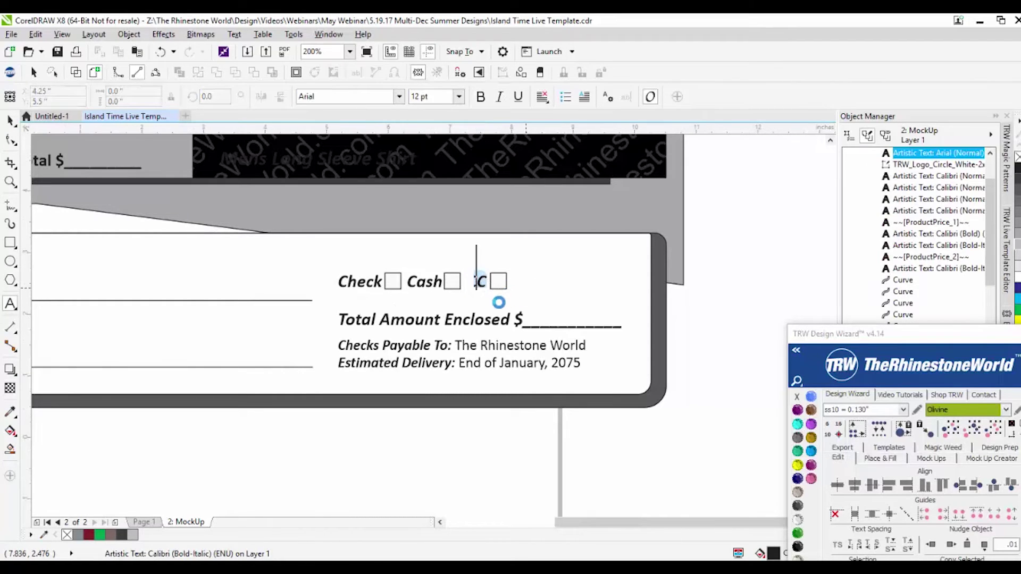
scroll(498, 301, "down", 2)
scroll(508, 290, "down", 2)
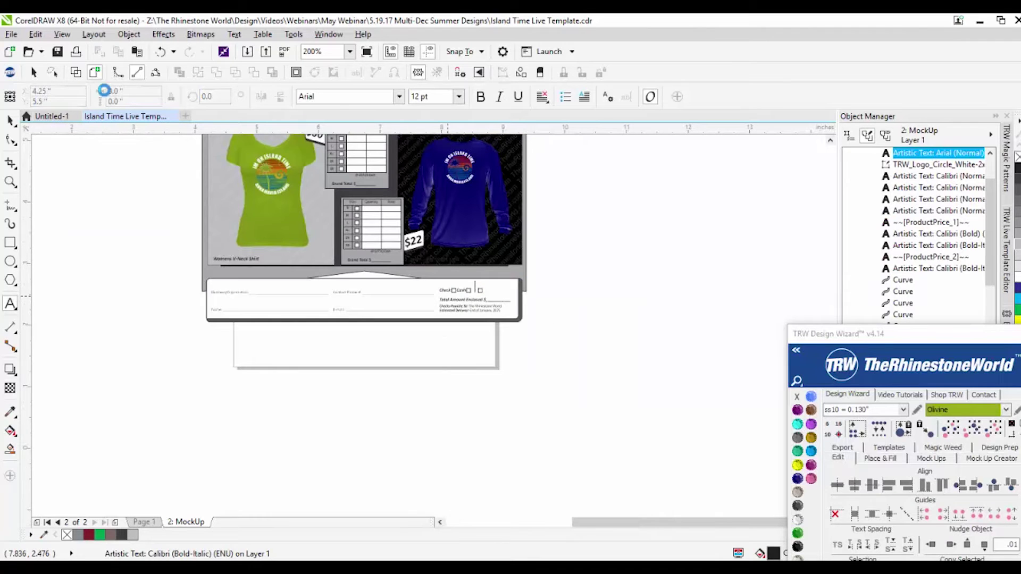
scroll(517, 286, "up", 2)
key("ctrl+space")
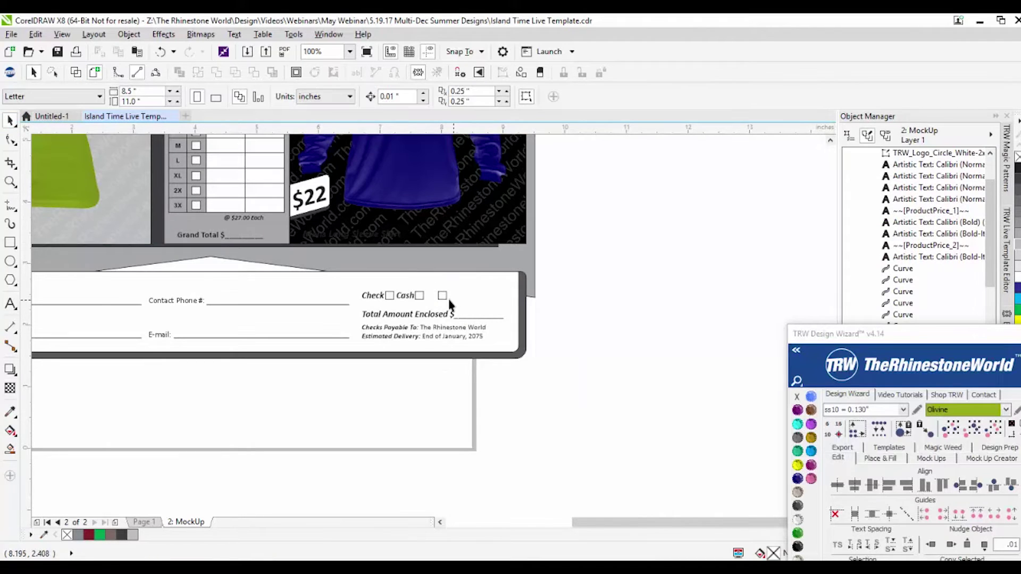
Step: Remove the leftover CC checkbox from the payment line
left_click(441, 296)
left_click(599, 328)
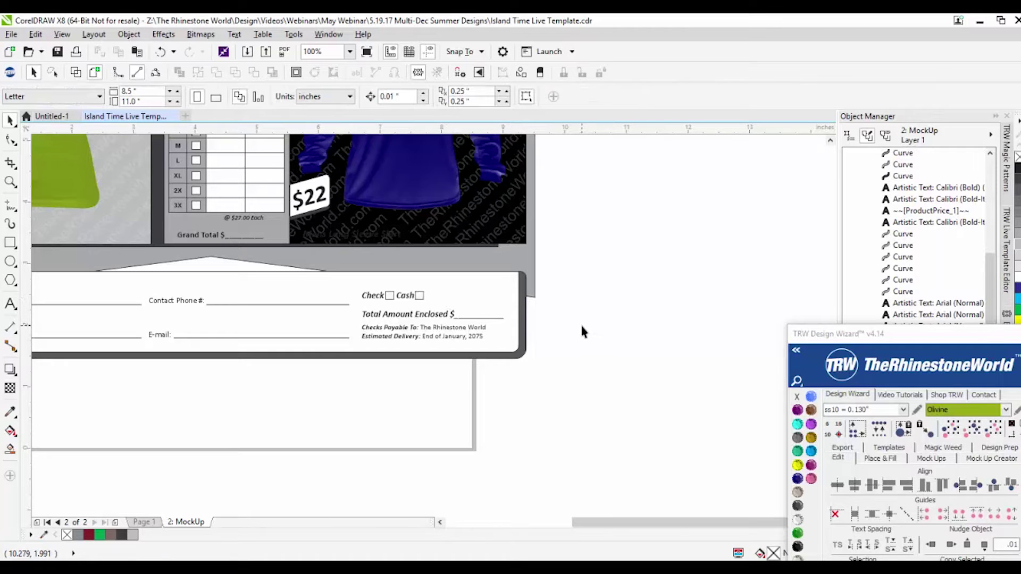
scroll(621, 302, "down", 2)
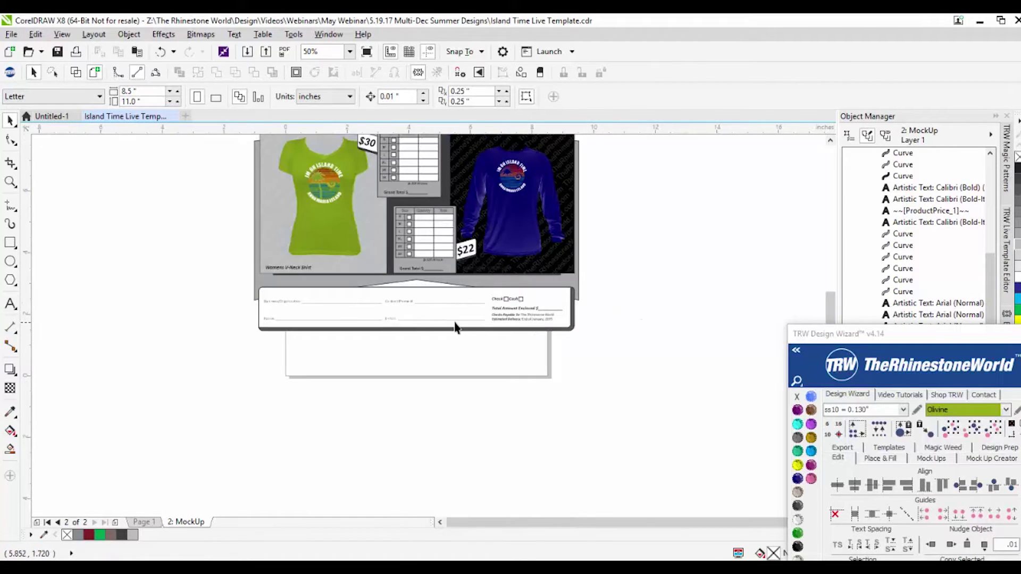
scroll(455, 326, "up", 2)
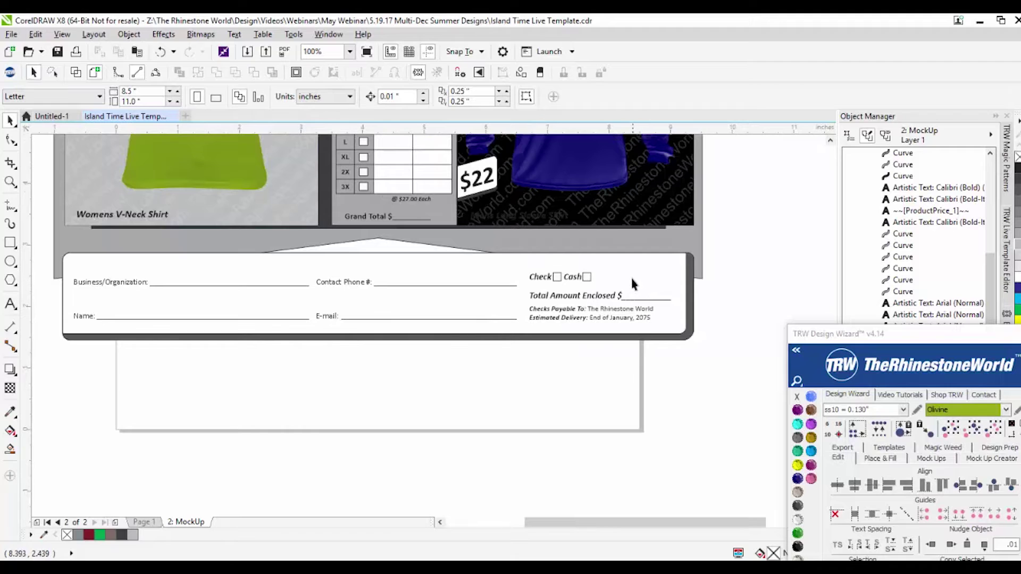
scroll(634, 285, "up", 2)
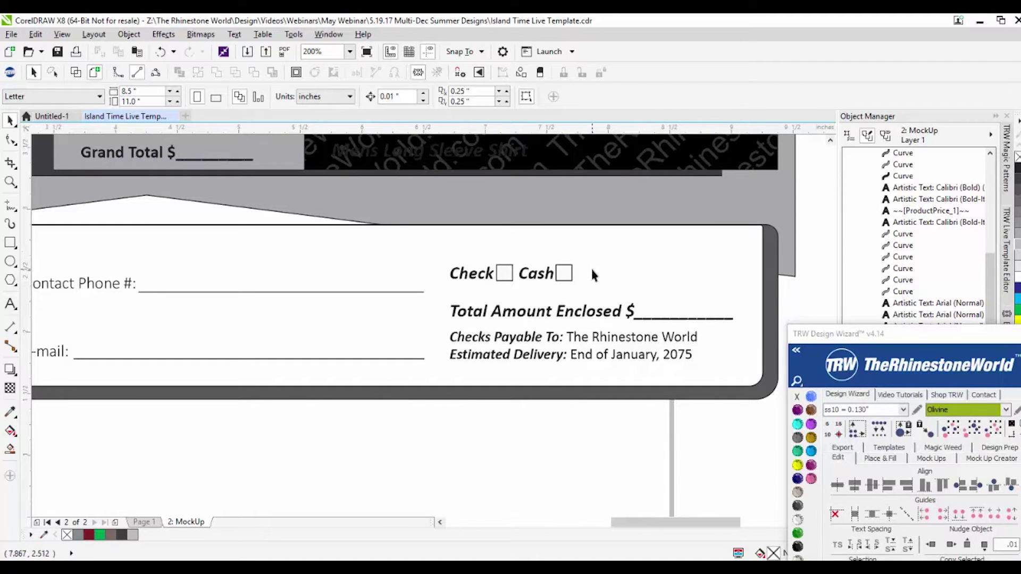
scroll(586, 270, "down", 2)
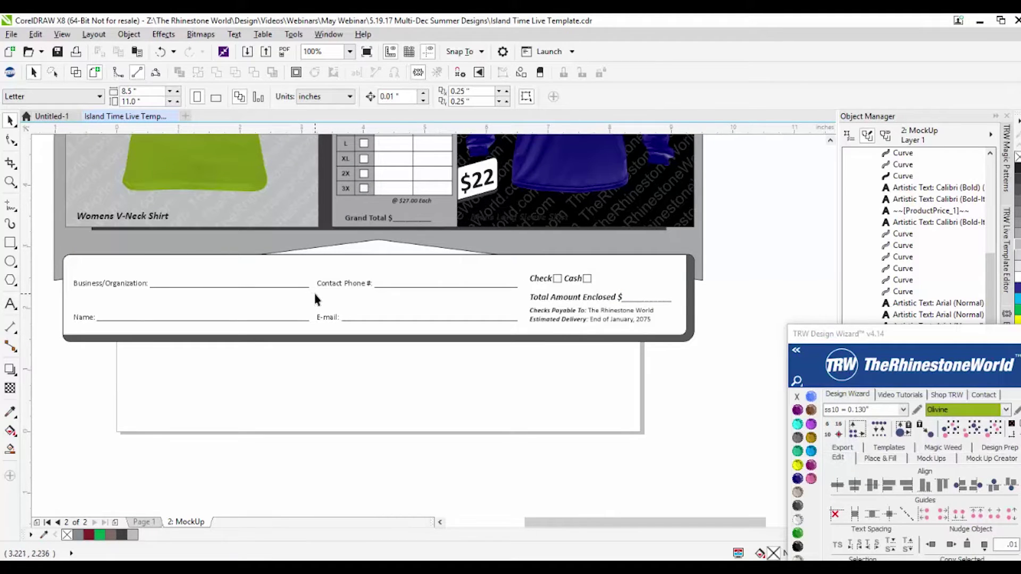
scroll(349, 301, "down", 2)
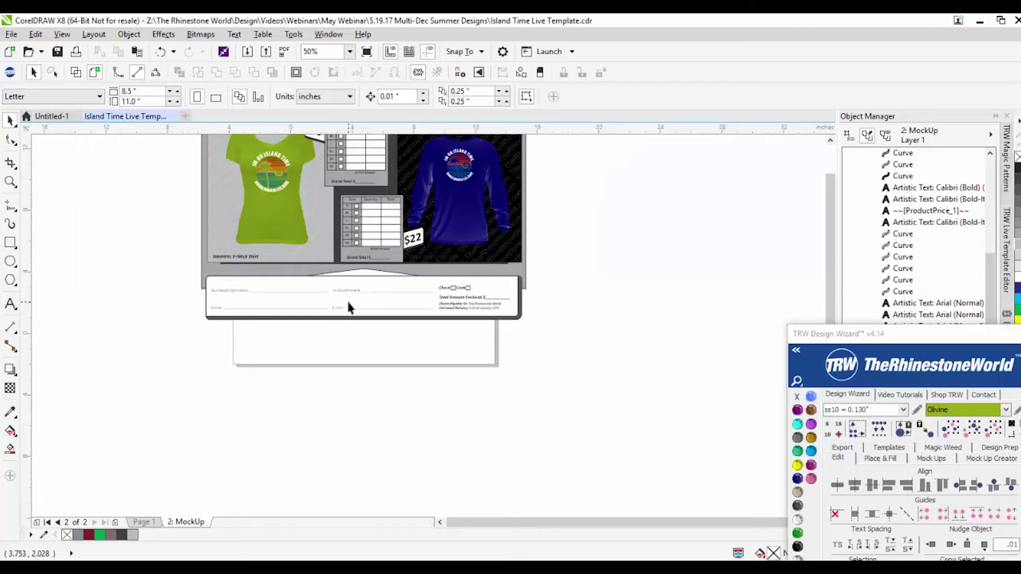
scroll(348, 305, "up", 1)
Step: Select the order form mockup and apply Simulate Stones to the blue long-sleeve shirt's design
left_click_drag(628, 180, 75, 458)
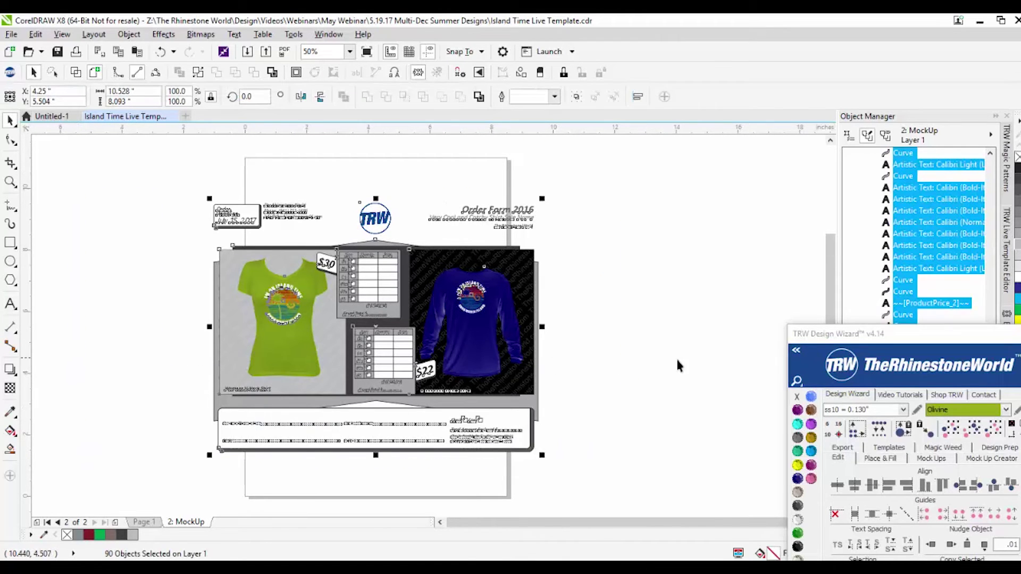
left_click_drag(880, 340, 743, 96)
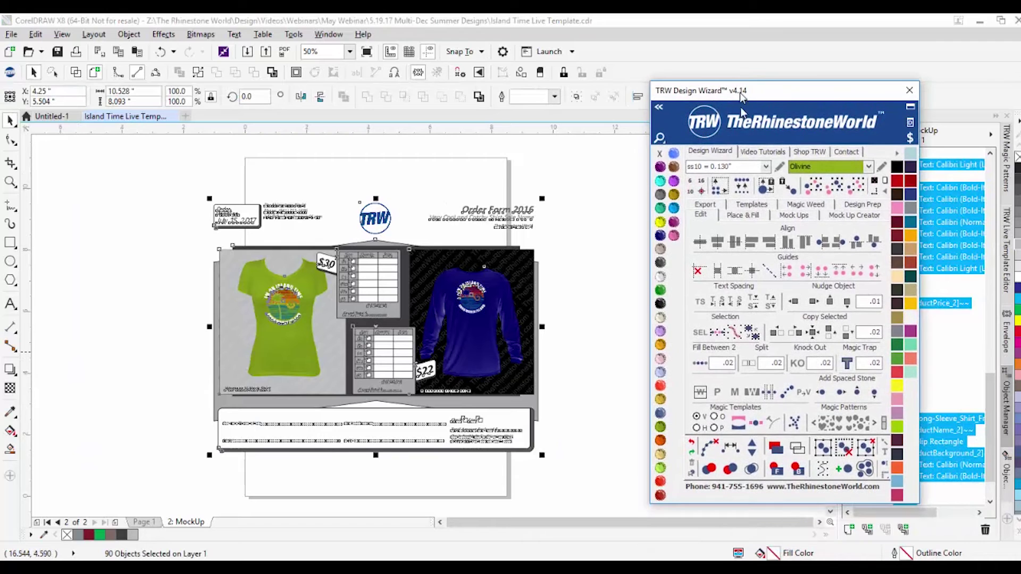
left_click(800, 218)
left_click(581, 326)
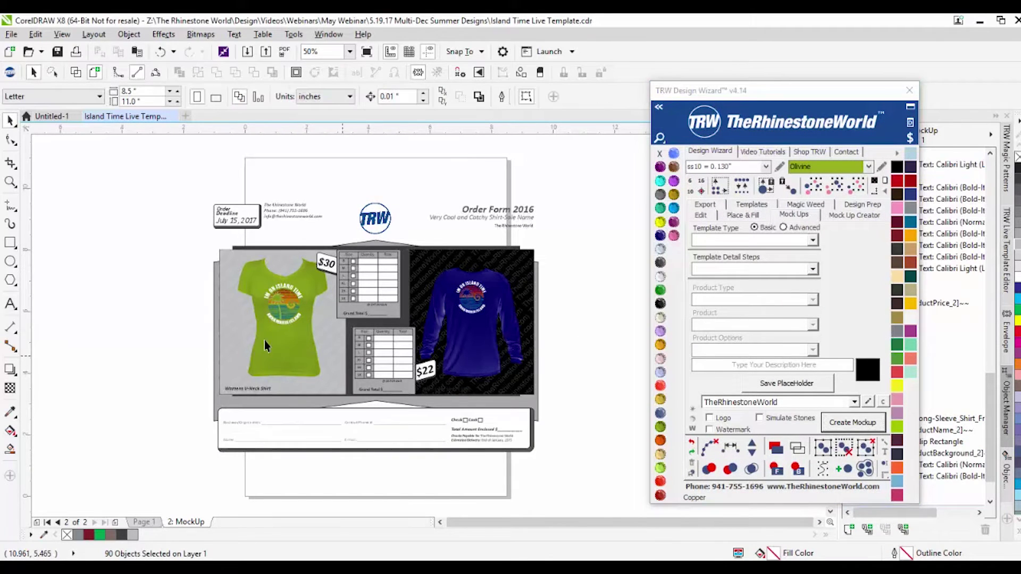
scroll(273, 304, "up", 3)
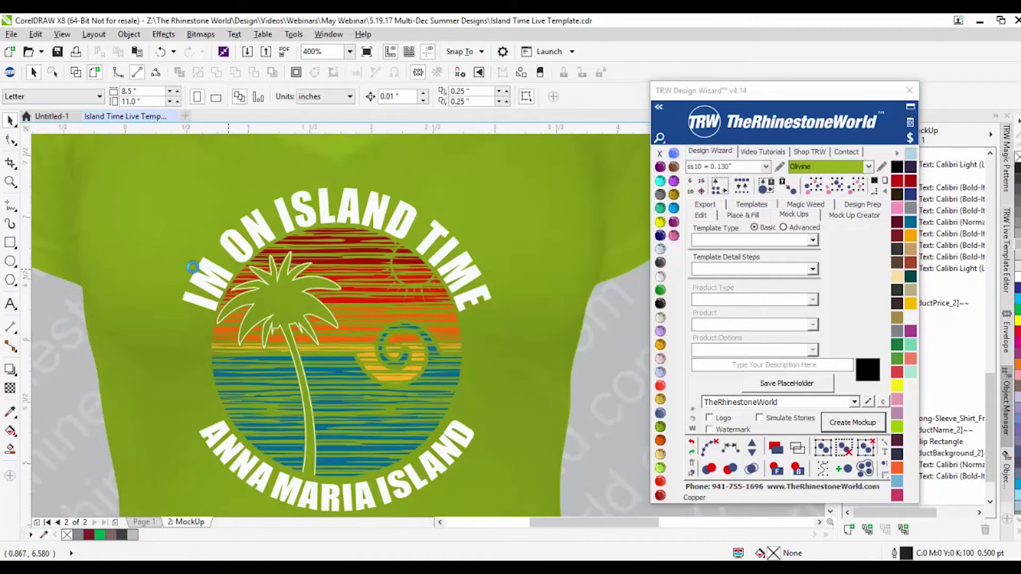
scroll(192, 267, "down", 3)
scroll(196, 275, "up", 1)
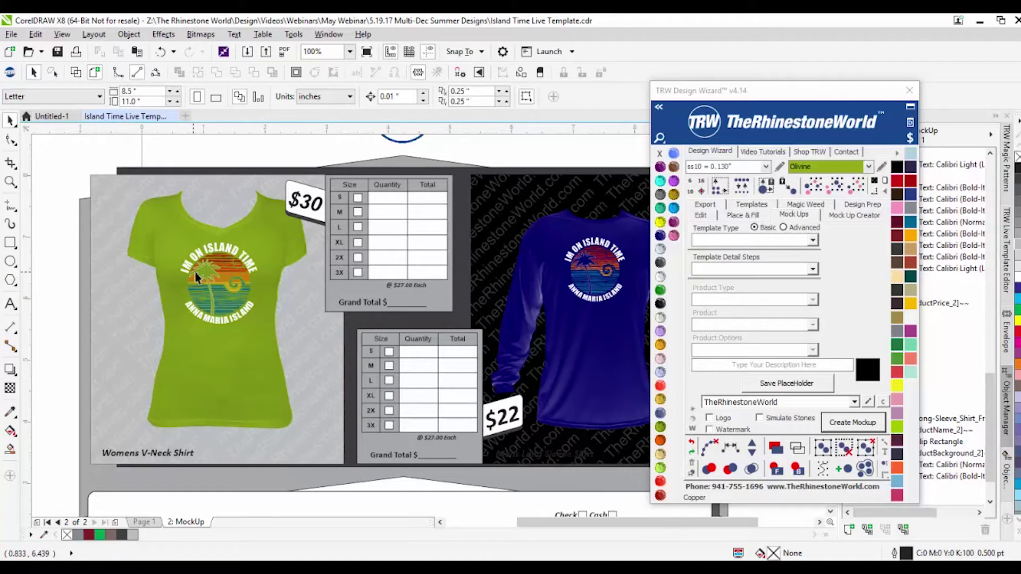
scroll(195, 275, "down", 1)
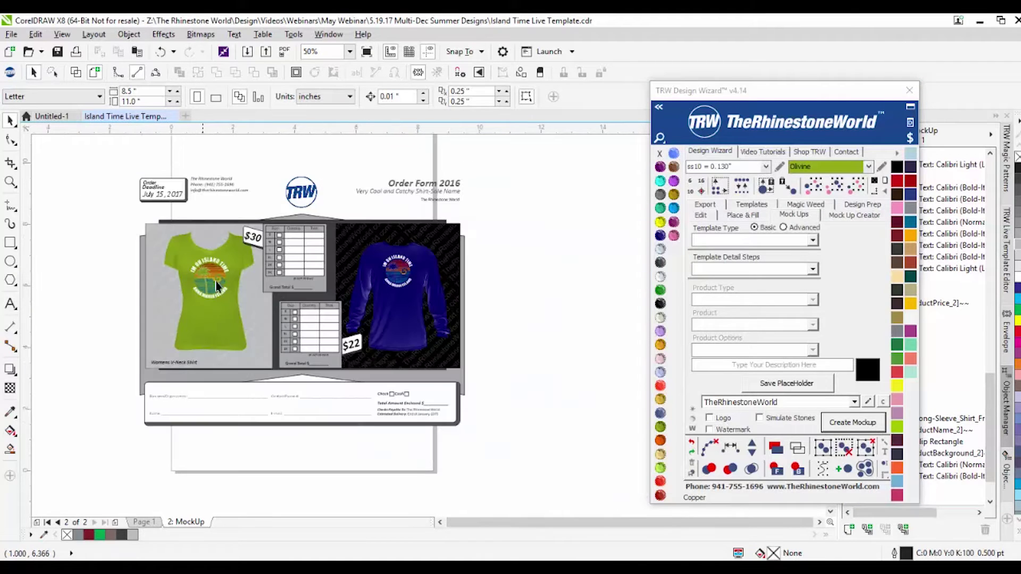
left_click(691, 419)
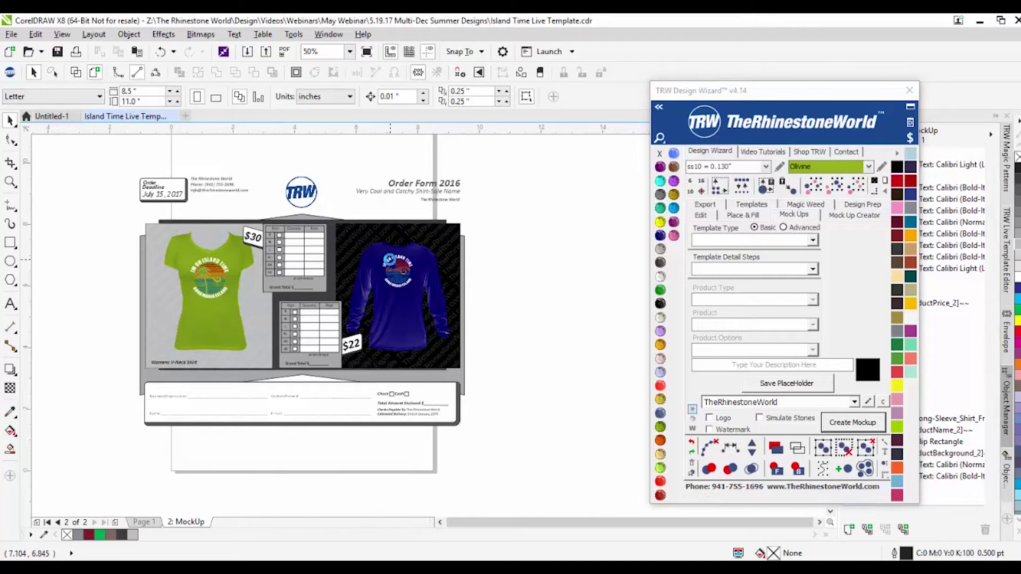
Step: Move the sparkle glint onto the blue shirt's Island Time design and shrink it slightly
scroll(392, 259, "up", 1)
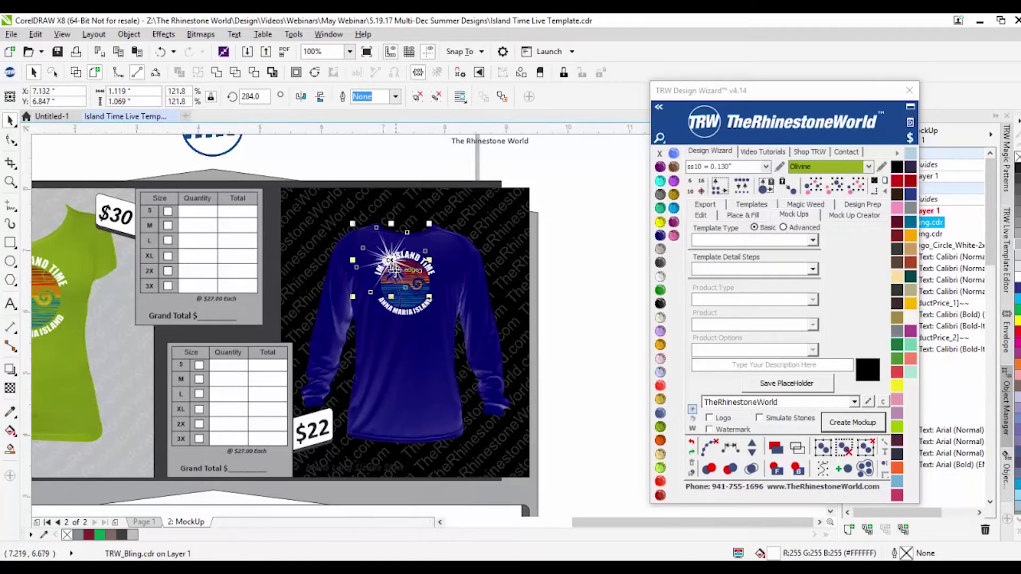
left_click_drag(394, 261, 424, 307)
scroll(424, 298, "up", 1)
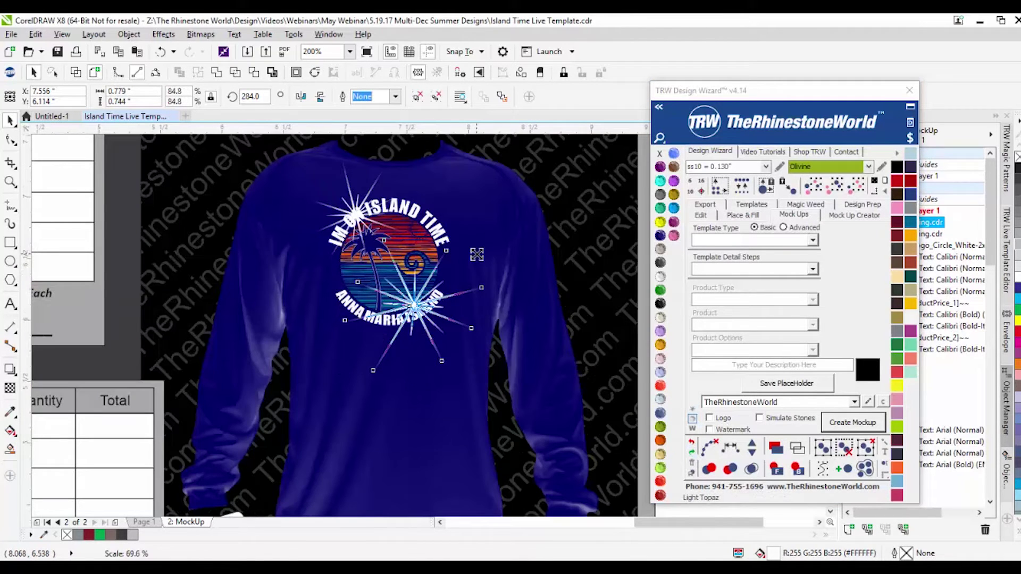
left_click_drag(471, 262, 451, 294)
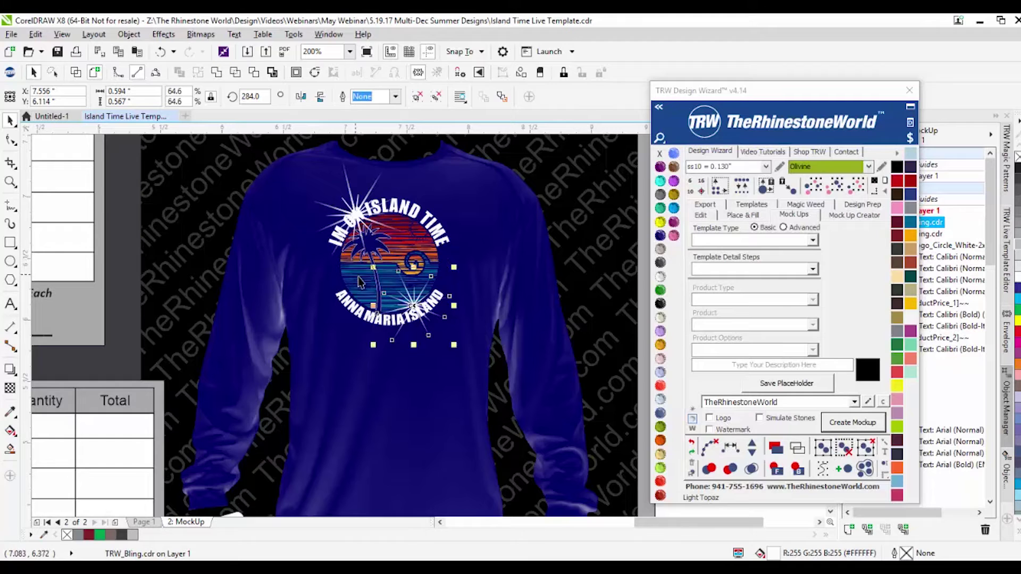
scroll(432, 282, "down", 2)
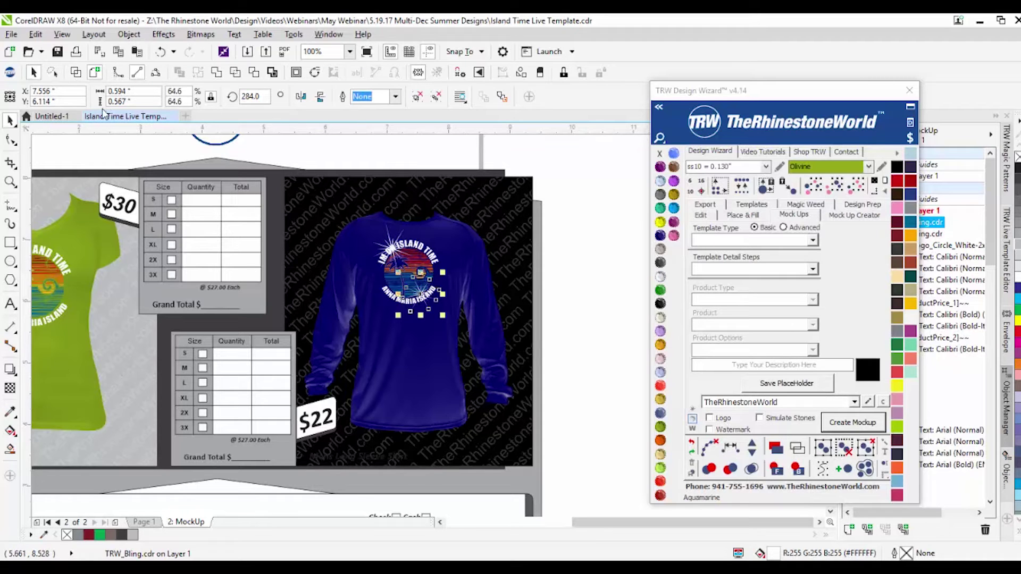
Step: Choose the Order Form - 2 Shirt template and save Youths / Girls Youth as Shirt 1
key("Escape")
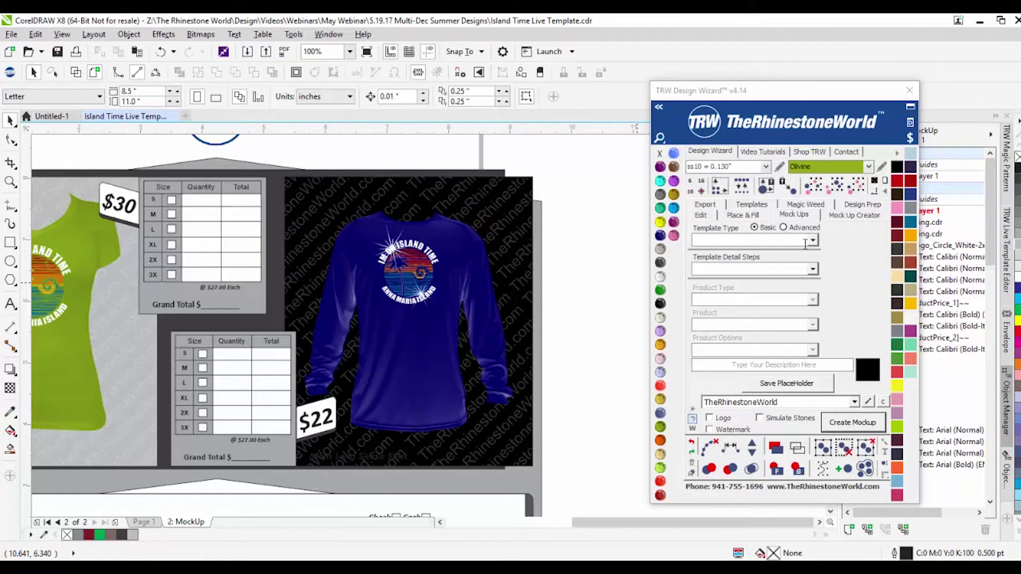
left_click(812, 240)
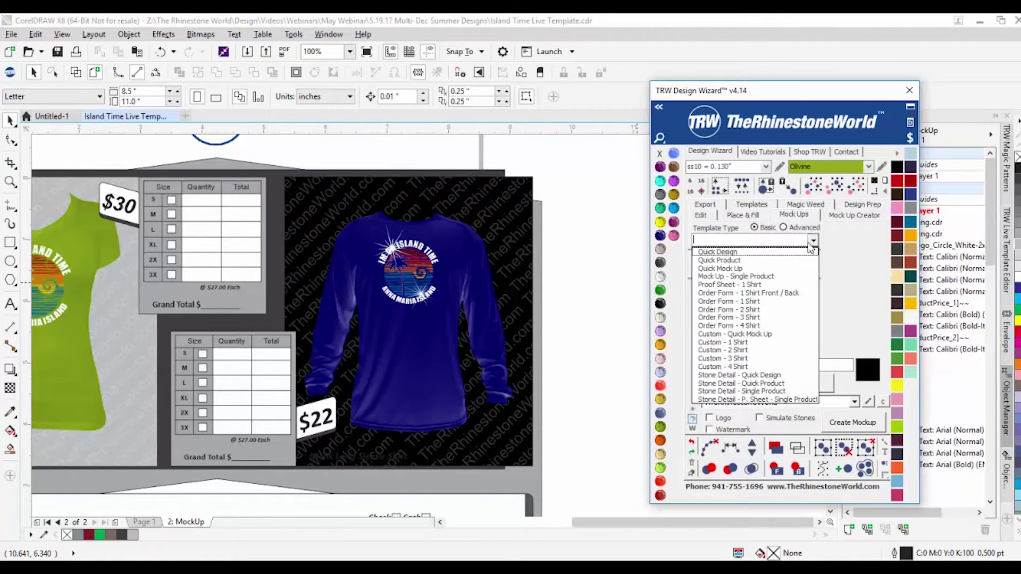
left_click(769, 310)
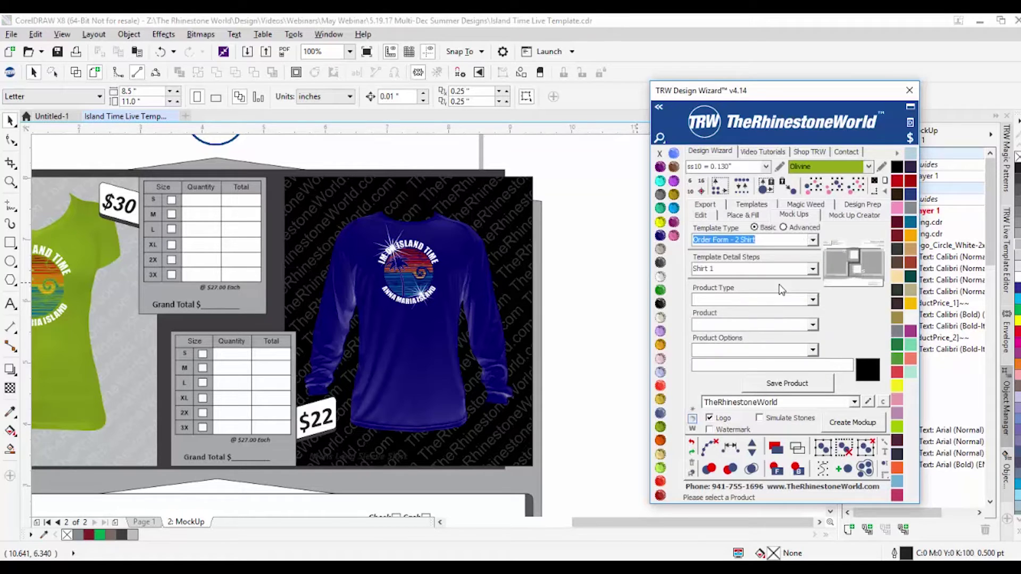
left_click(812, 270)
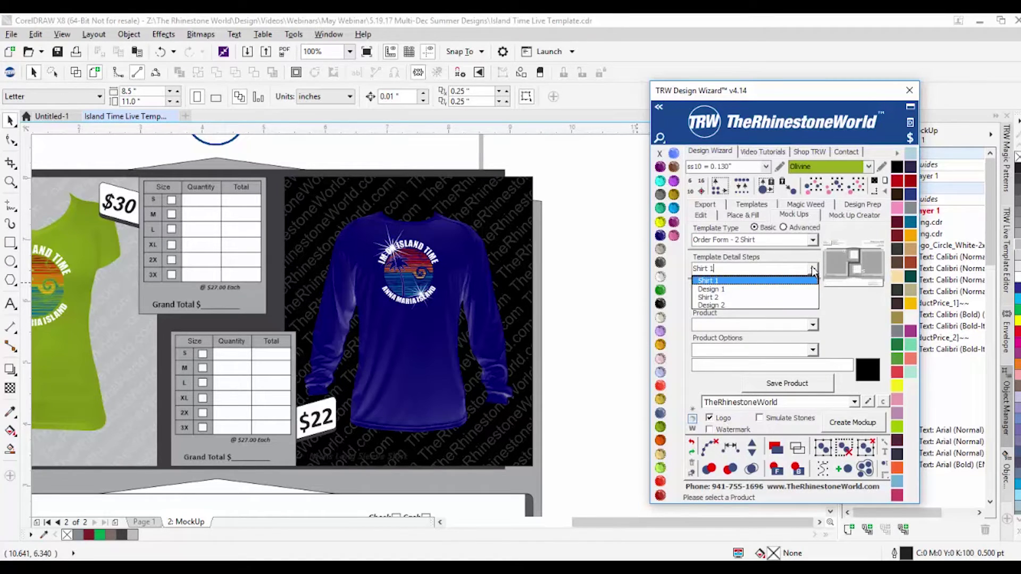
left_click(812, 270)
left_click(813, 300)
left_click(772, 326)
left_click(796, 325)
left_click(776, 337)
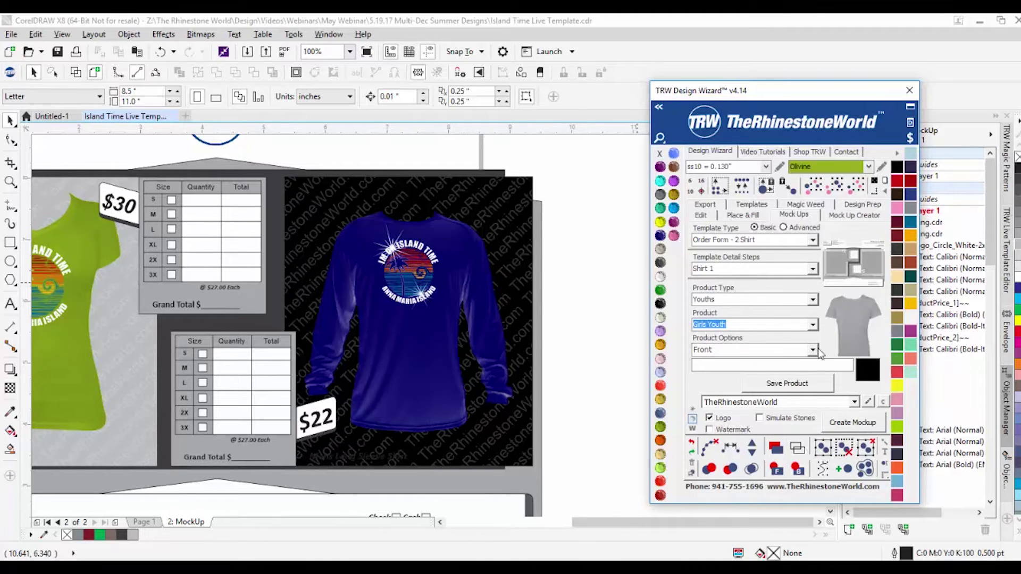
left_click(794, 383)
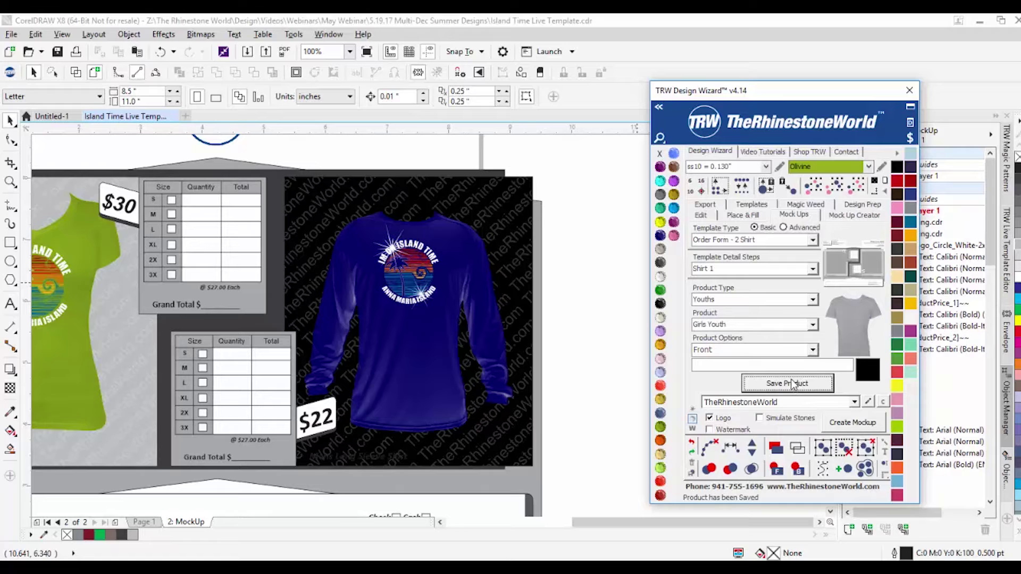
Step: Assign the rhinestone design to Design 1, save Boys Youth as Shirt 2, and save Design 2
left_click(812, 269)
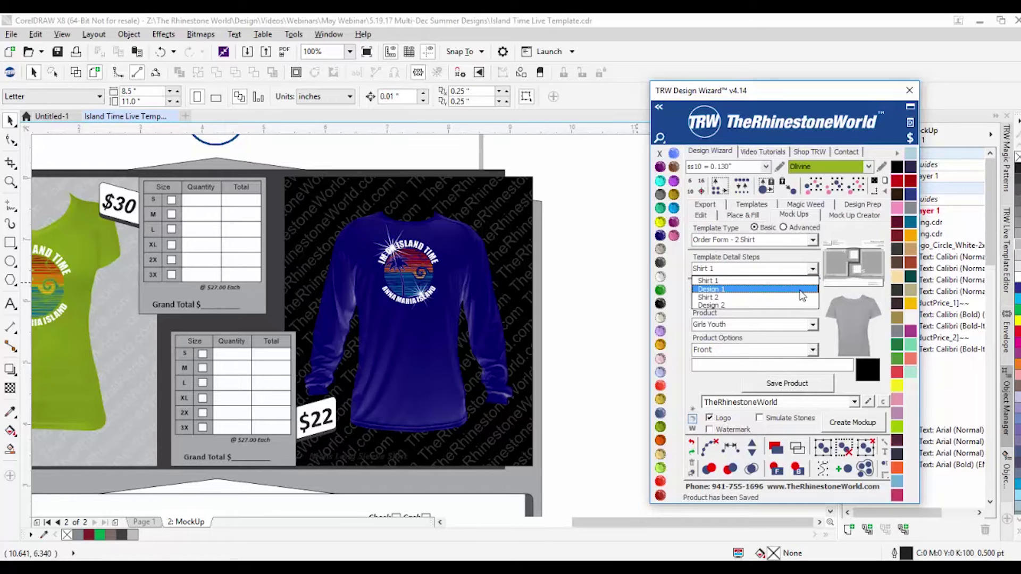
left_click(801, 291)
left_click_drag(594, 215, 342, 335)
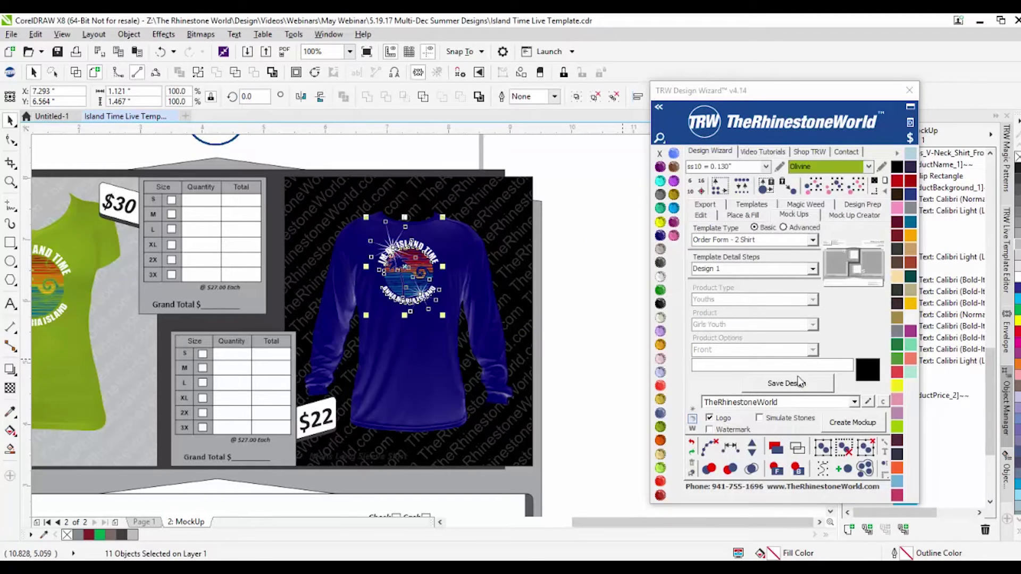
left_click(812, 269)
left_click(783, 299)
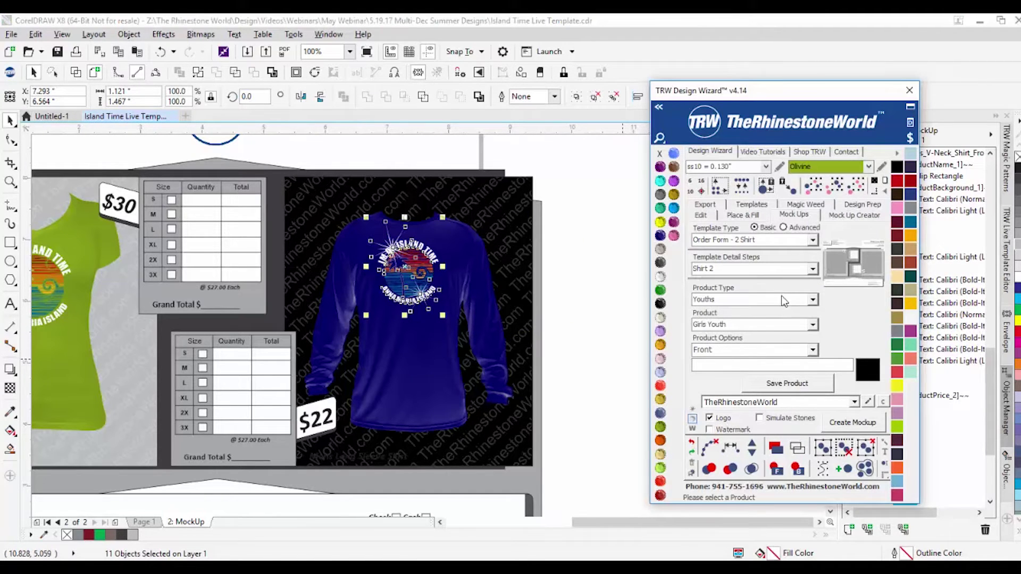
left_click(812, 325)
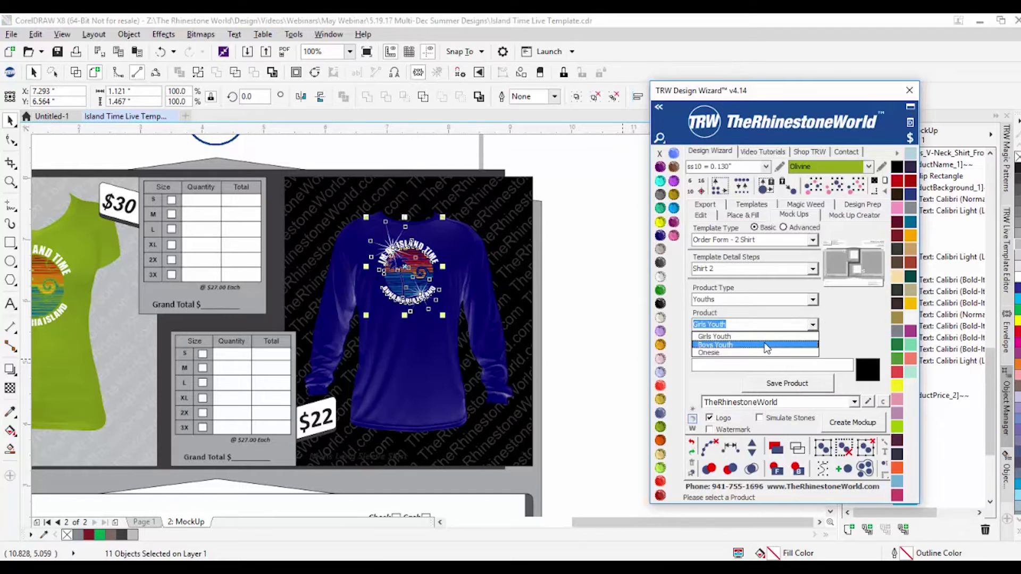
left_click(768, 346)
left_click(783, 383)
left_click(812, 269)
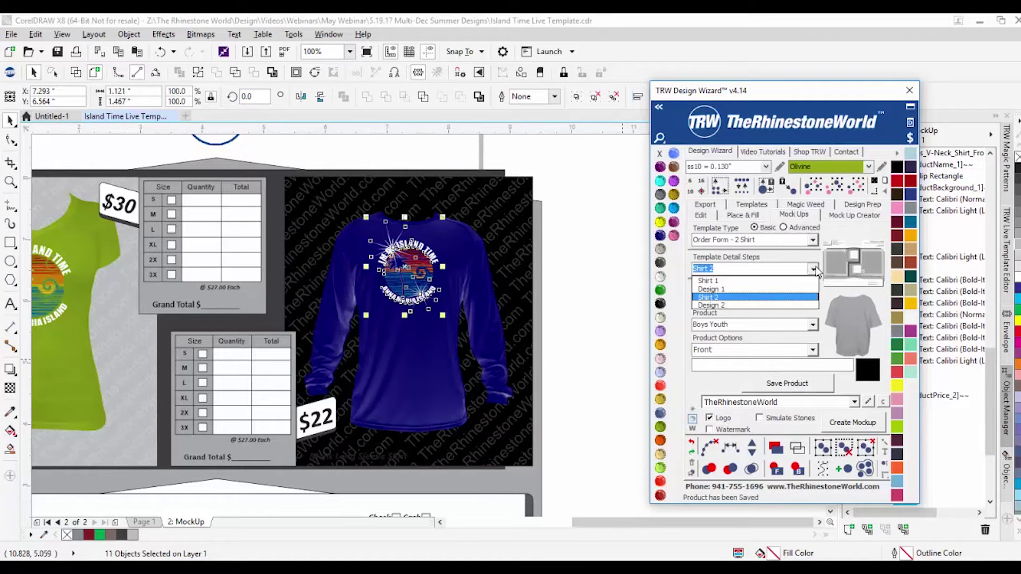
left_click(773, 301)
left_click(617, 241)
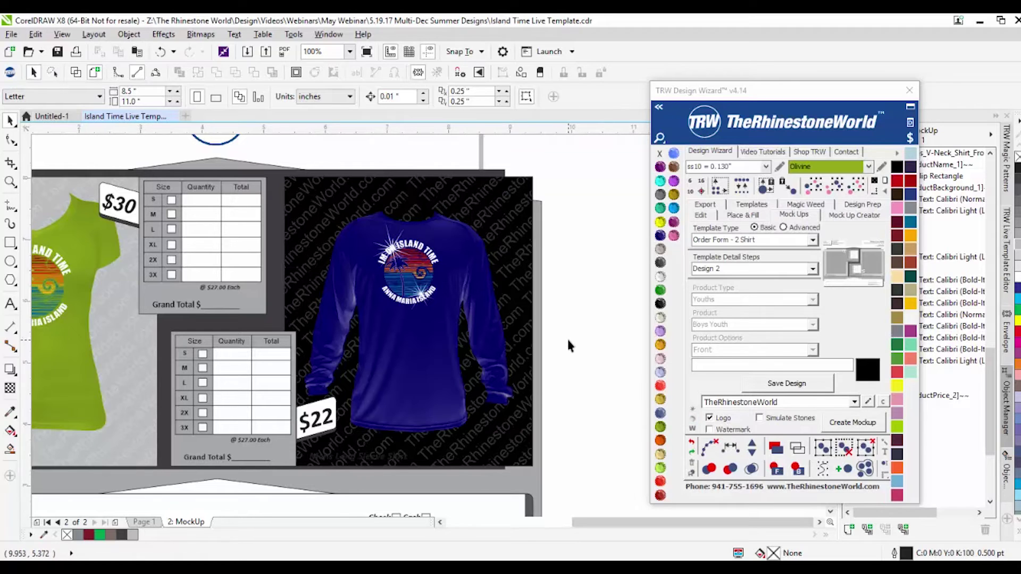
Step: Select all objects and size the page to the order form, about 11.028 by 8.593 inches
scroll(566, 336, "down", 3)
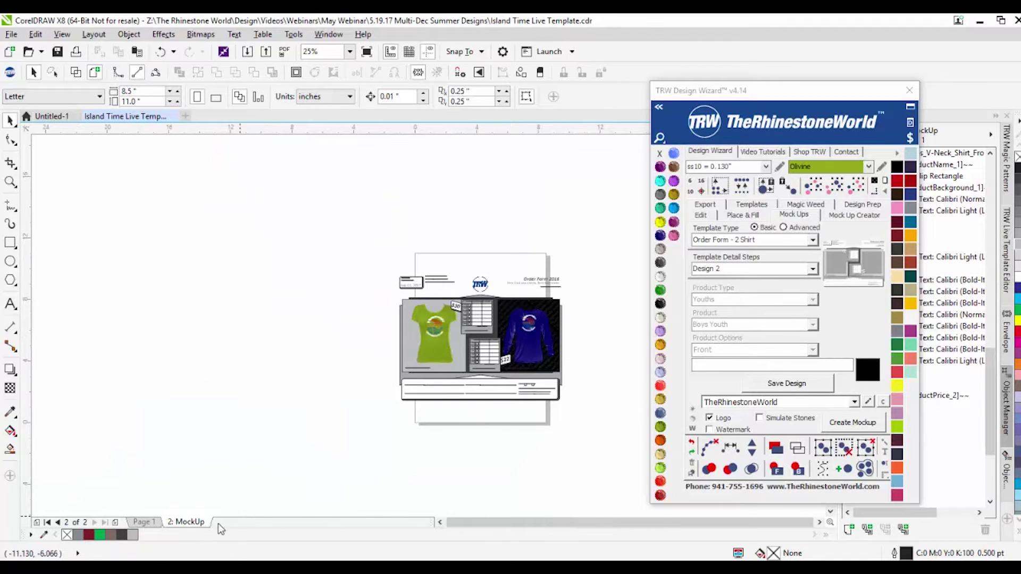
scroll(574, 415, "up", 1)
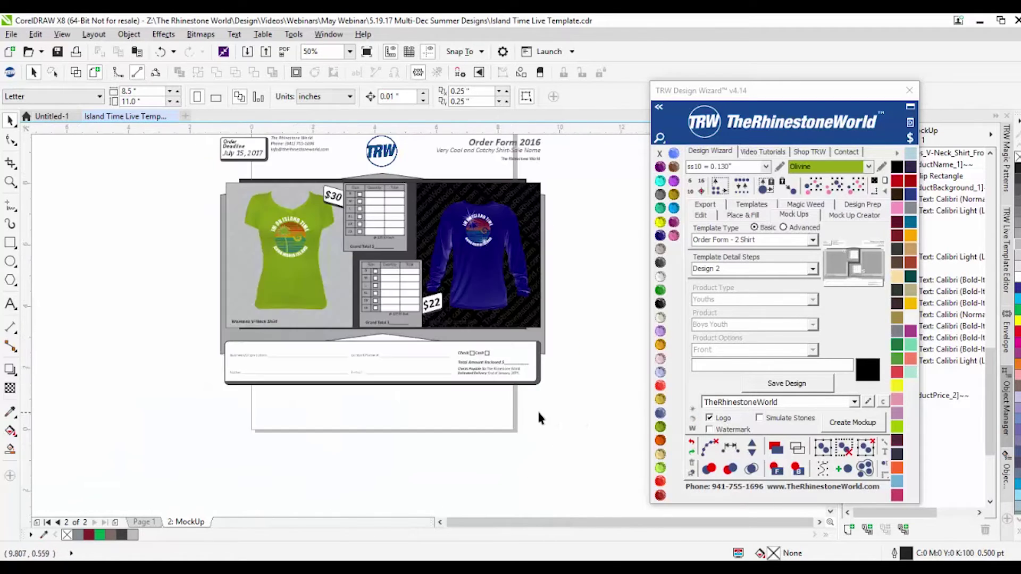
scroll(542, 412, "down", 1)
scroll(551, 405, "up", 1)
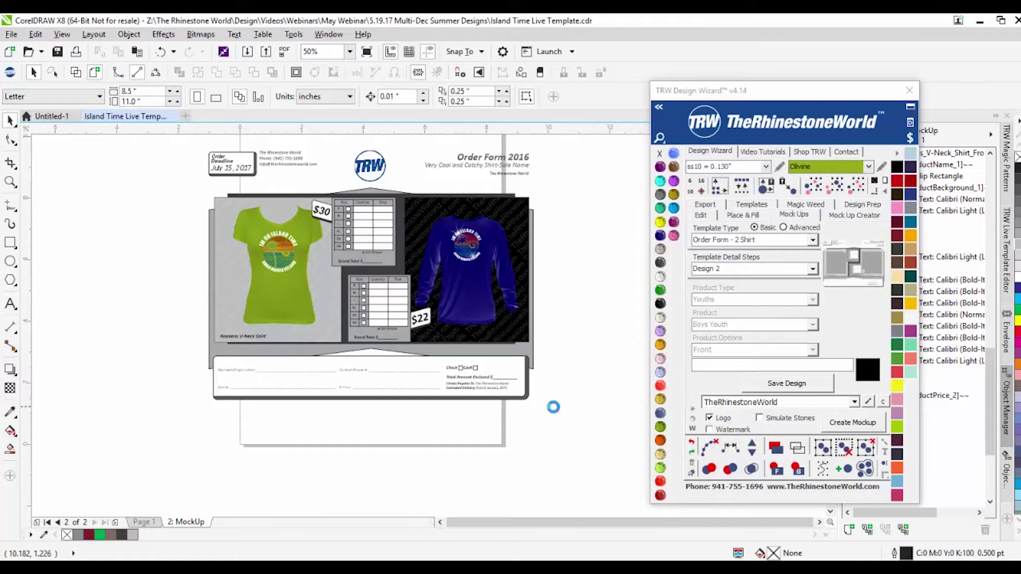
scroll(554, 408, "down", 1)
key("ctrl+a")
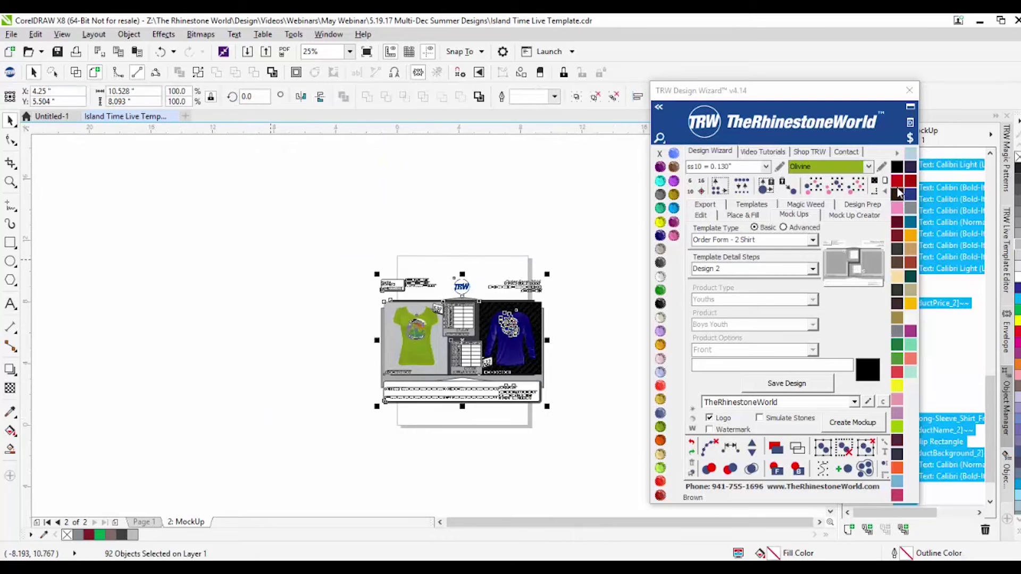
left_click(885, 181)
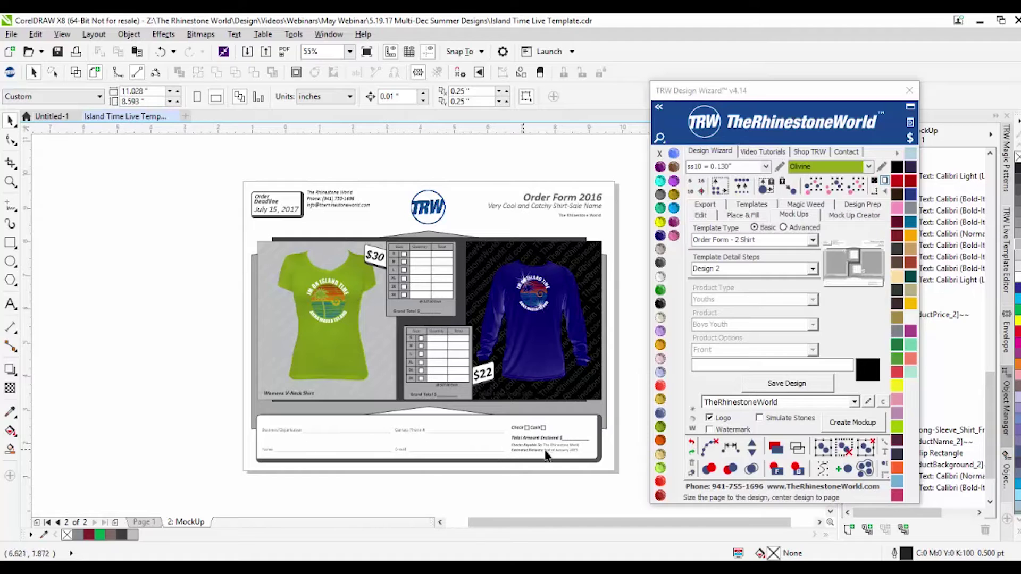
Step: Start a standard export of the drawing, then cancel it
left_click(11, 34)
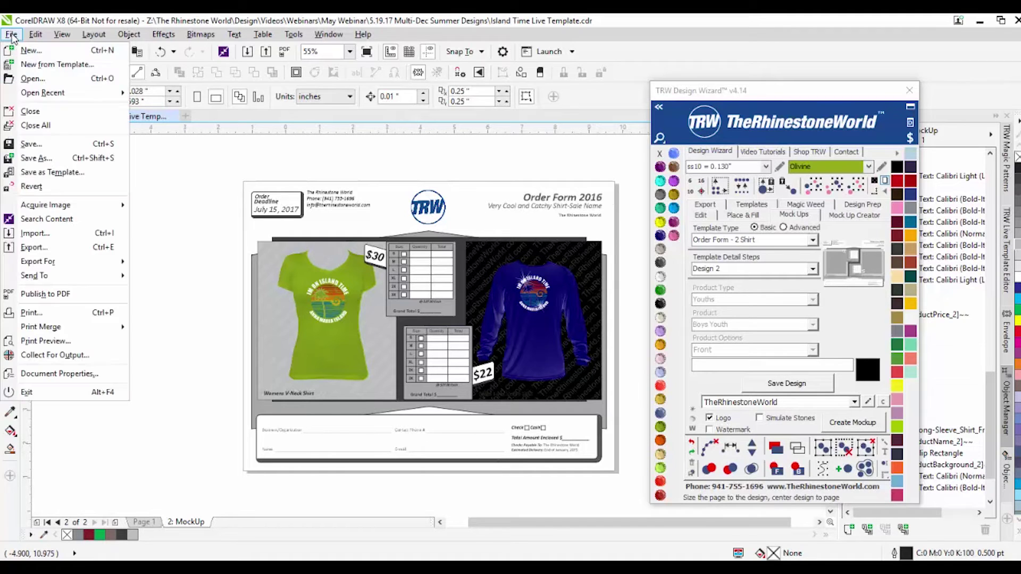
mouse_move(62, 265)
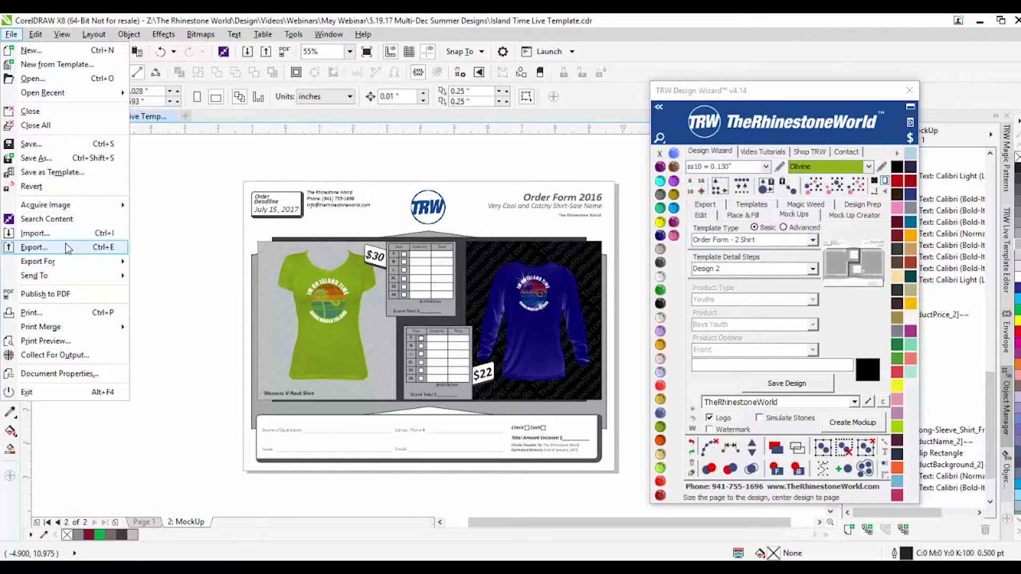
left_click(66, 247)
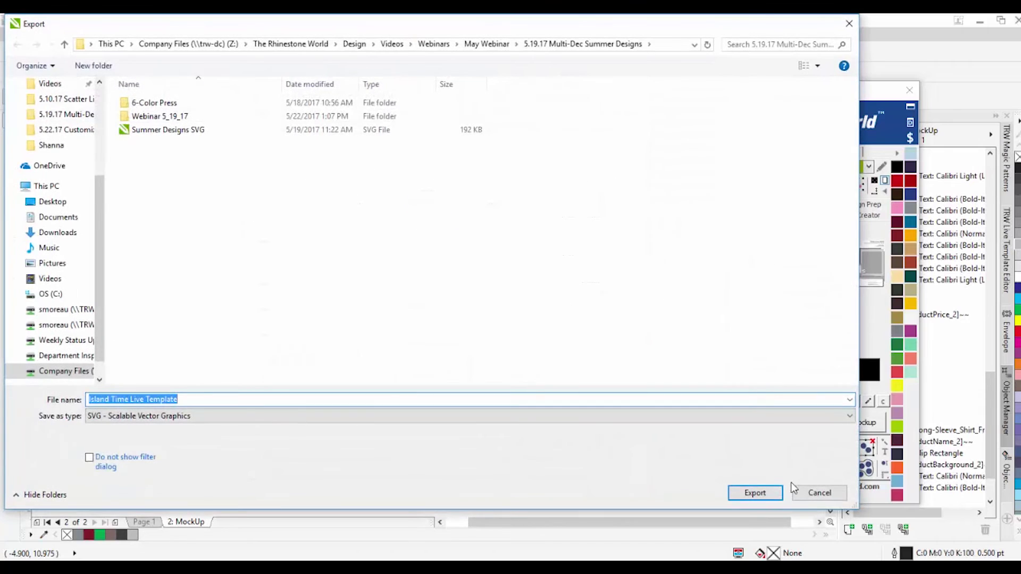
left_click(813, 492)
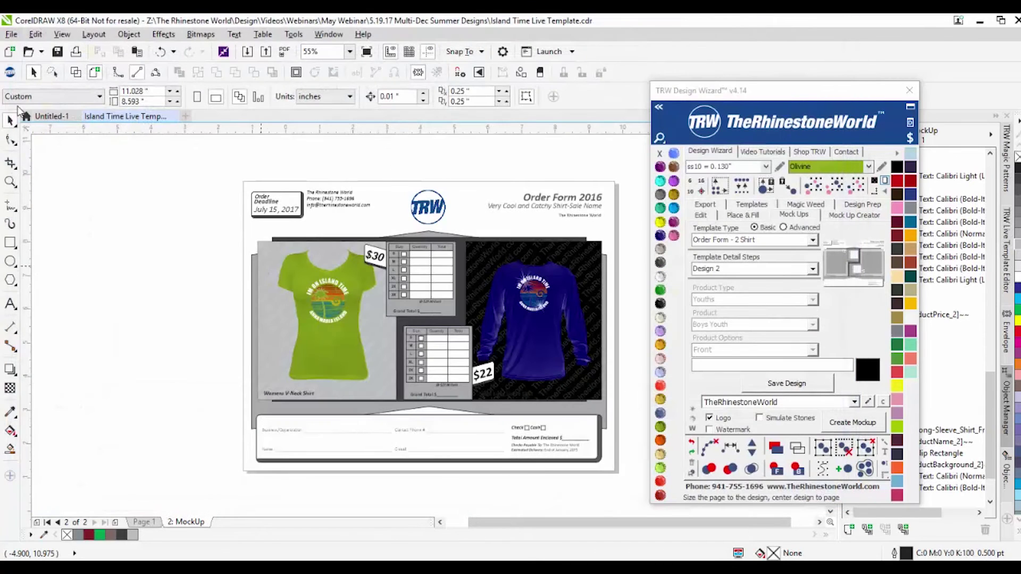
Step: Preview the order form in Export For Web as an 80% JPEG, panning to the price tables
left_click(11, 34)
mouse_move(75, 263)
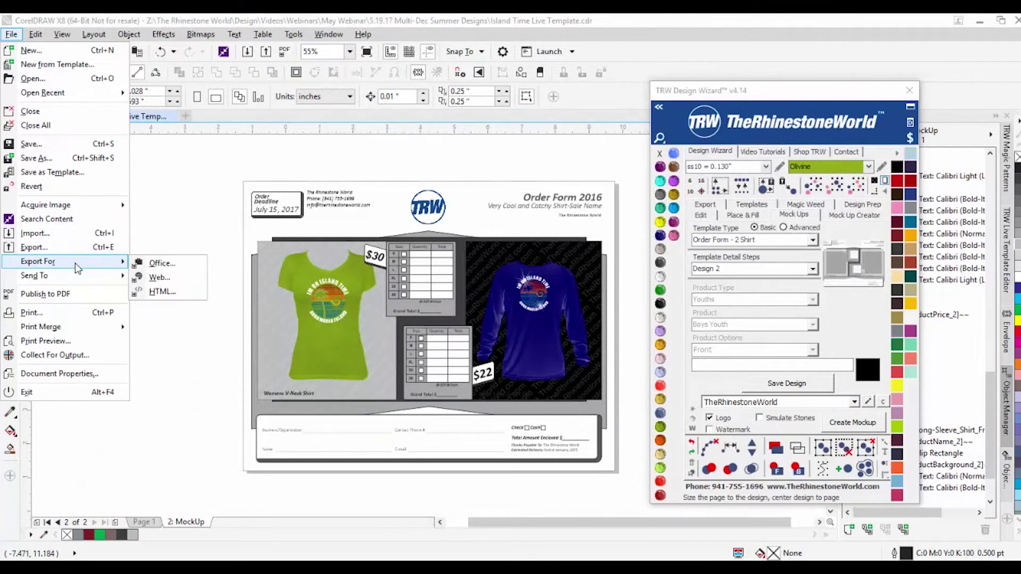
left_click(179, 281)
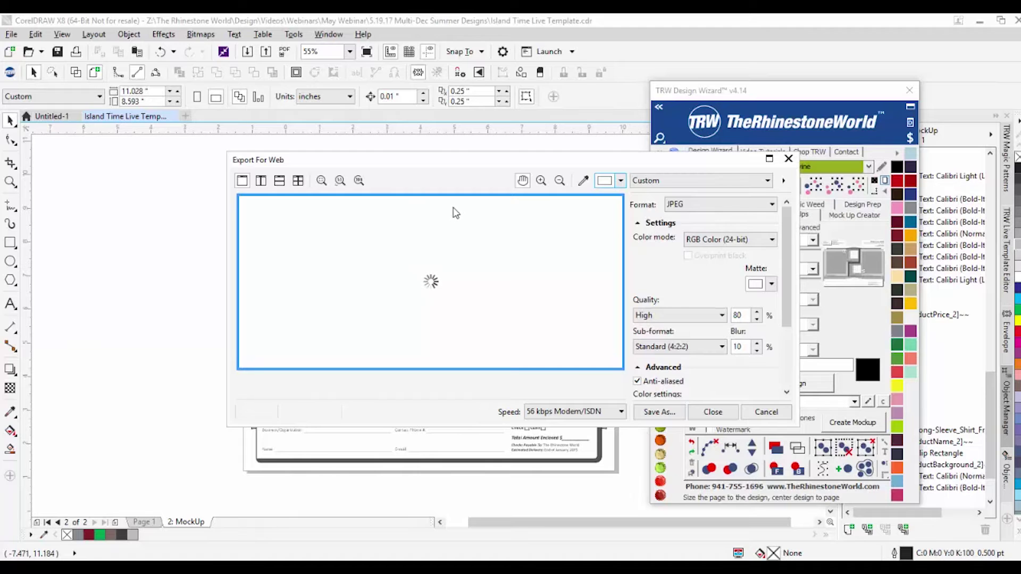
left_click_drag(458, 253, 427, 289)
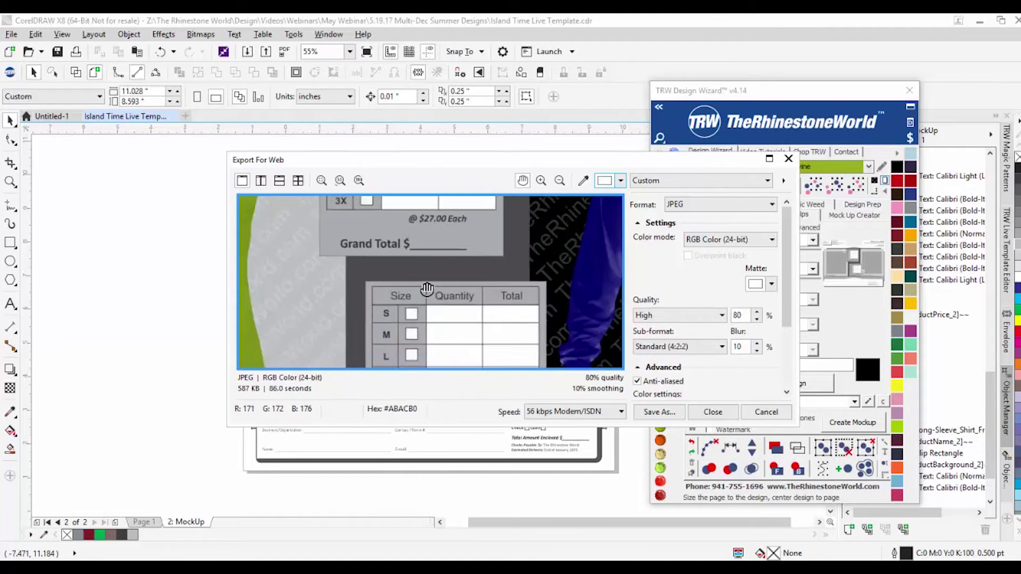
scroll(427, 288, "down", 4)
scroll(449, 267, "up", 1)
scroll(448, 266, "down", 1)
scroll(446, 255, "up", 1)
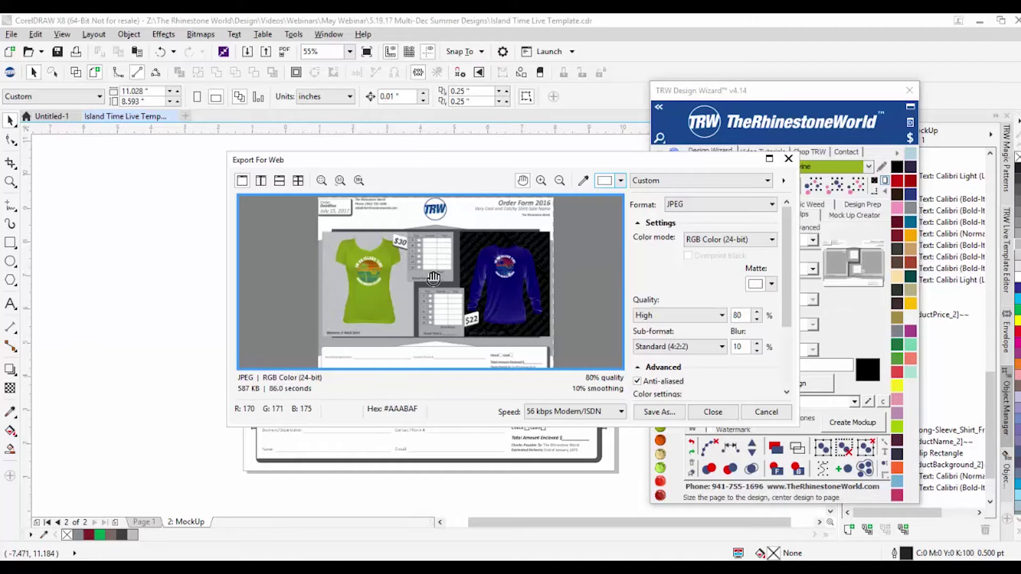
scroll(433, 277, "down", 1)
scroll(444, 251, "up", 1)
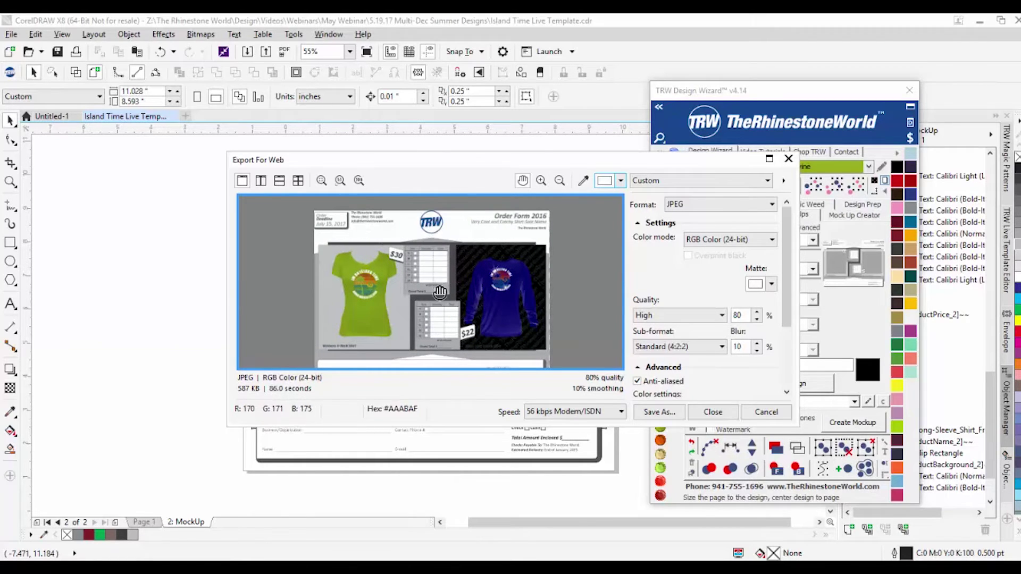
scroll(438, 292, "down", 1)
scroll(450, 349, "up", 2)
scroll(446, 323, "down", 2)
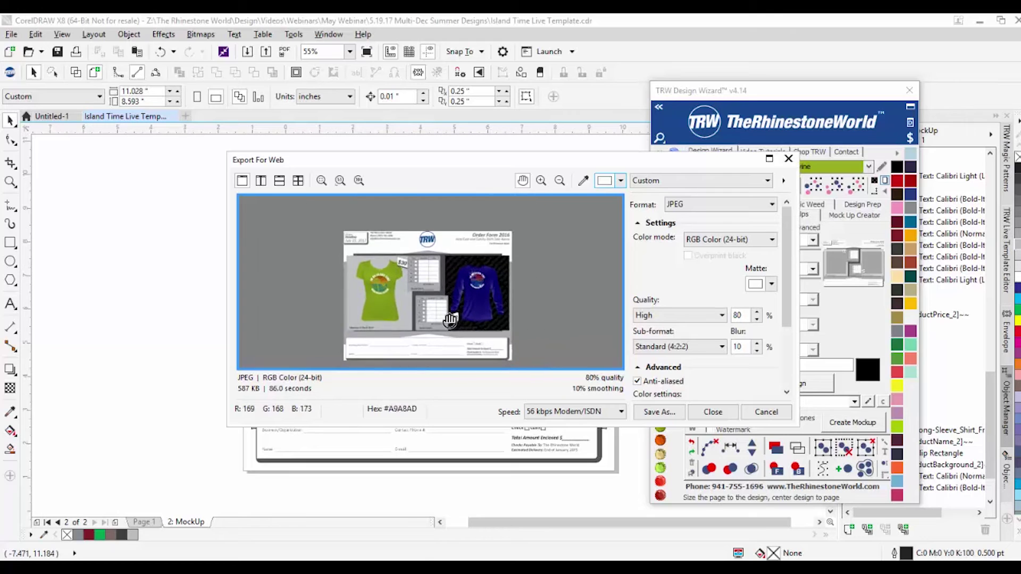
scroll(445, 322, "up", 1)
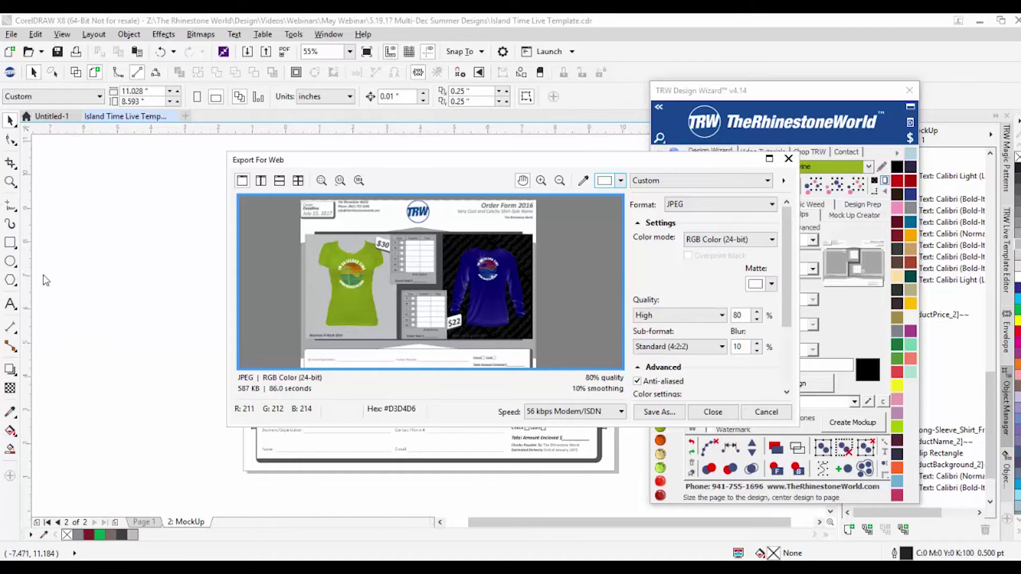
Step: Close the web export preview and show the TRW wizard's Export options
left_click(760, 413)
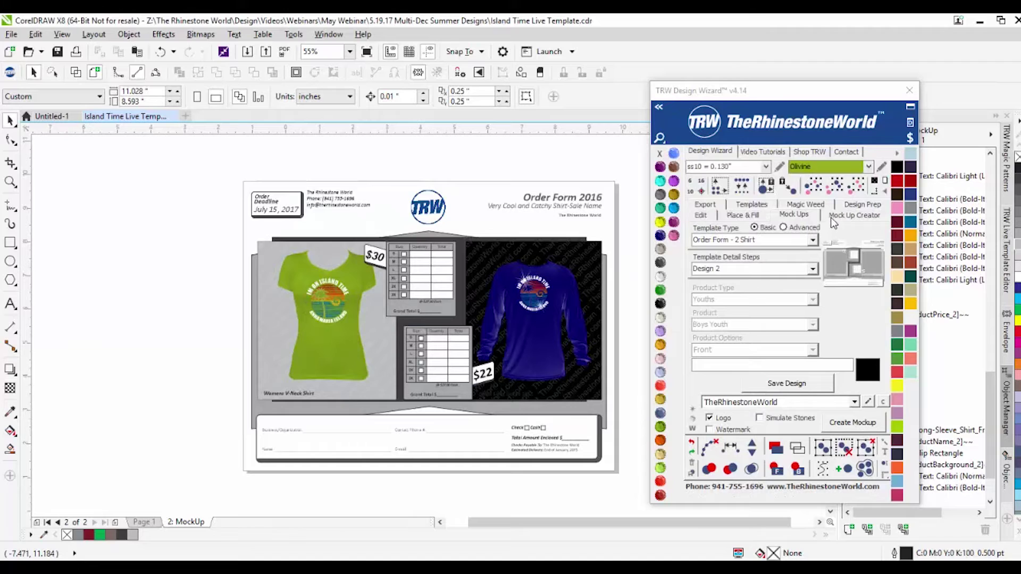
left_click(6, 35)
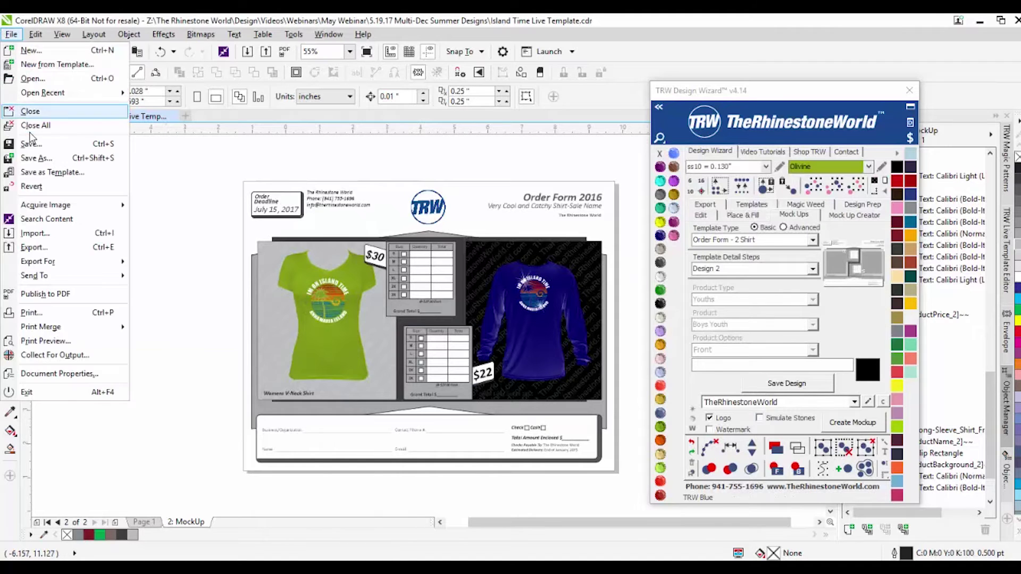
left_click(165, 177)
left_click(750, 208)
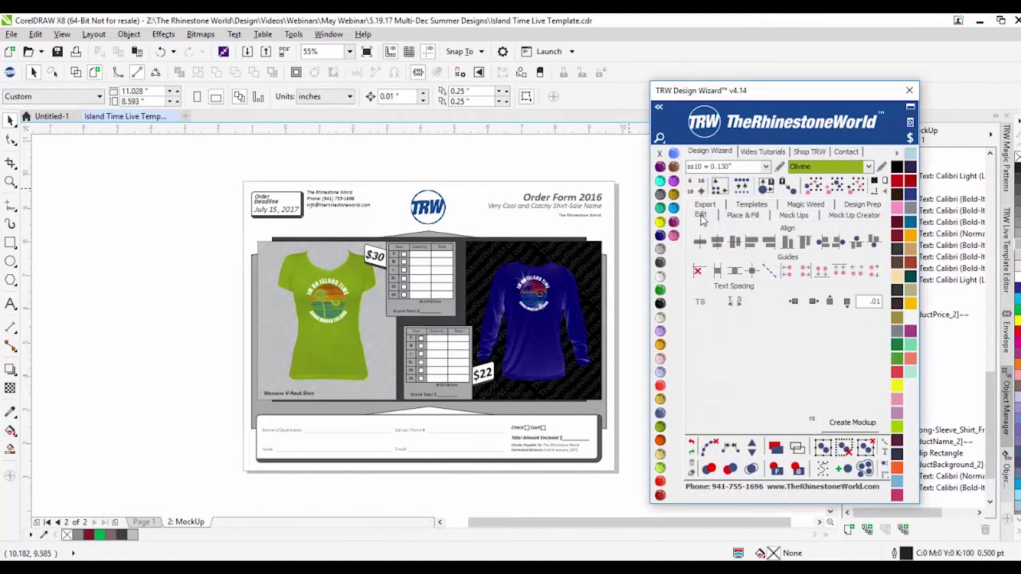
left_click(705, 214)
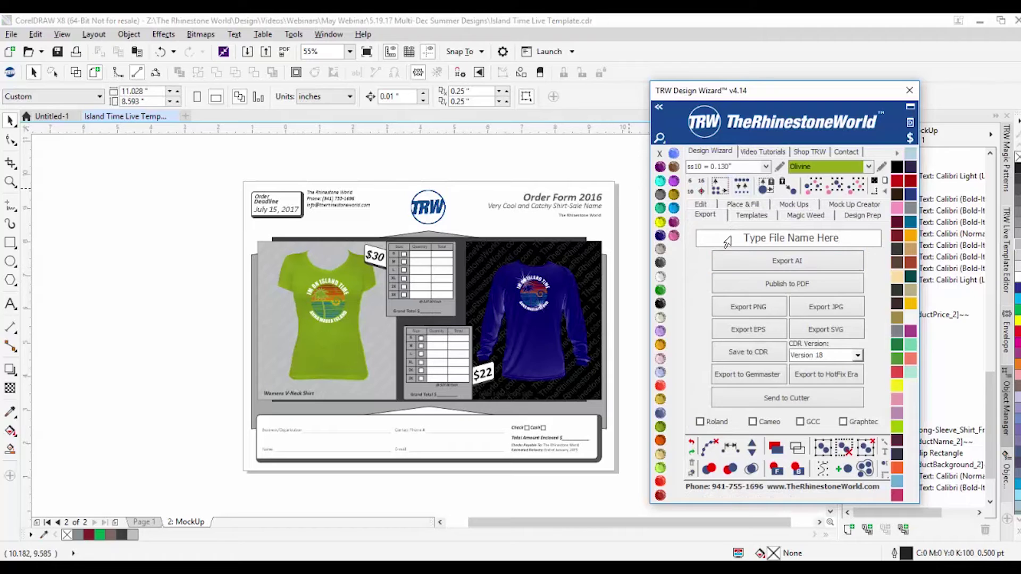
left_click(97, 202)
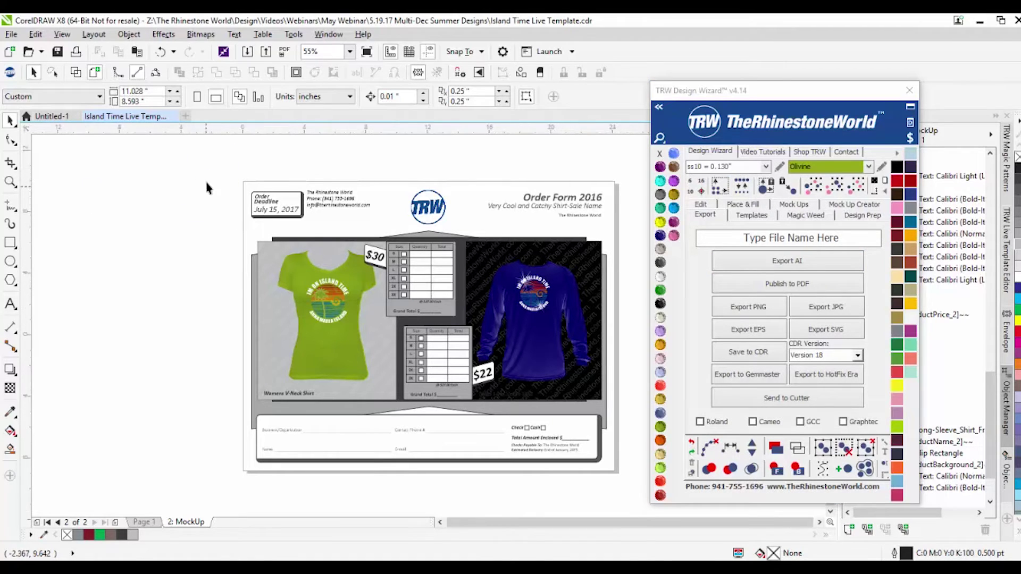
Step: After trying a 5-inch page width, fit the page tightly around the order-form design
scroll(248, 197, "down", 1)
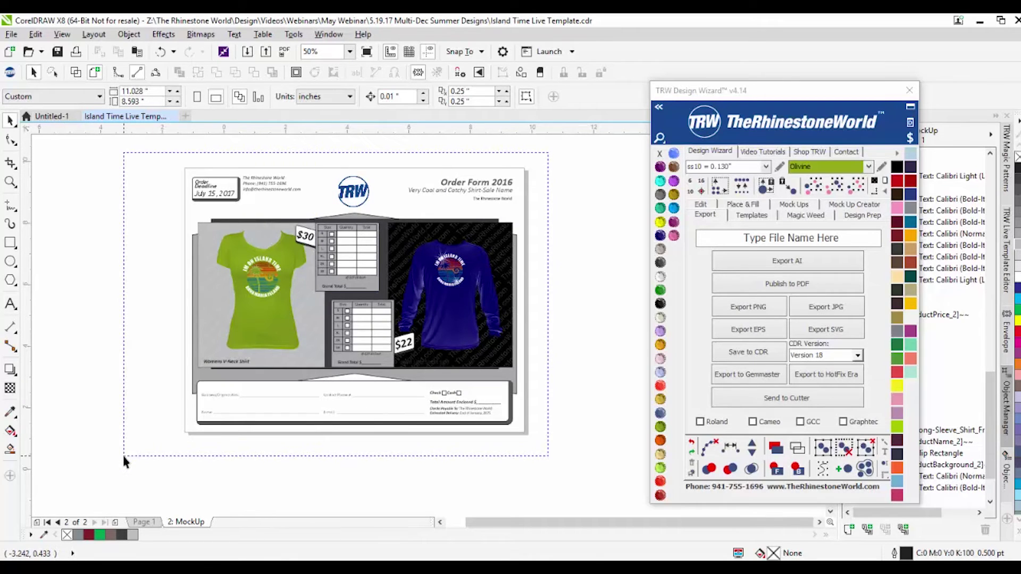
key("ctrl+a")
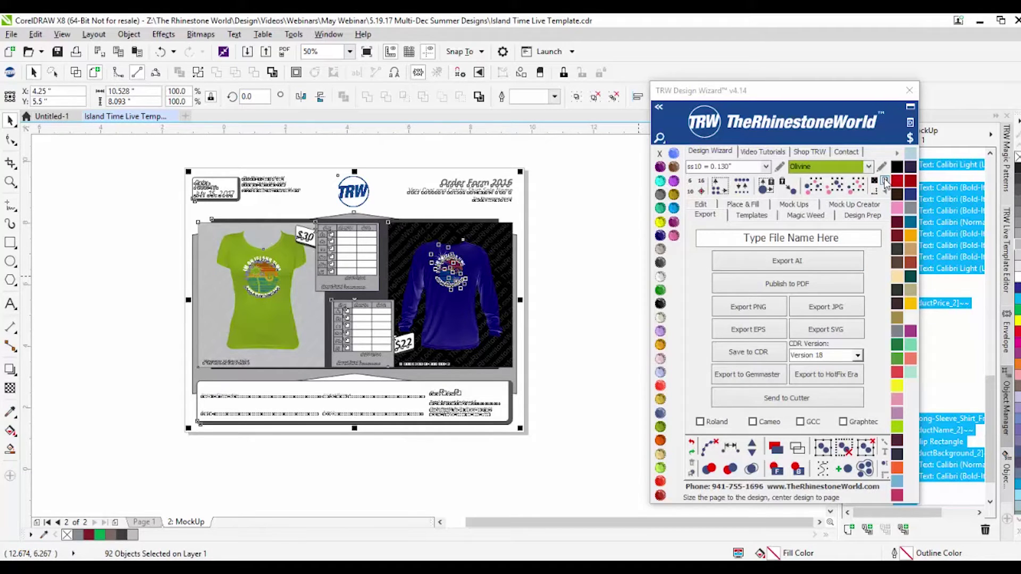
left_click(885, 183)
double_click(134, 91)
type("5")
key("Return")
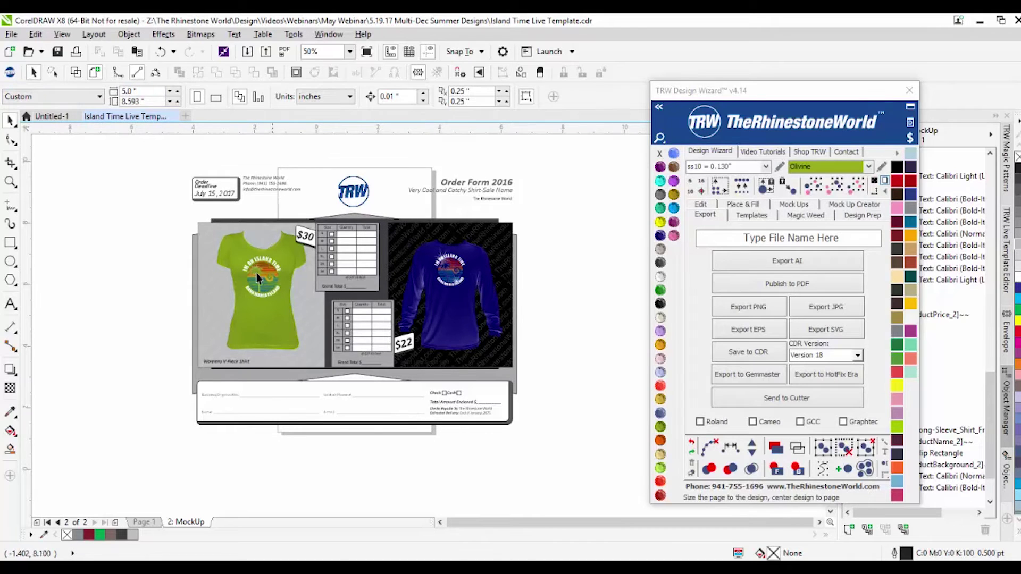
left_click_drag(146, 154, 589, 446)
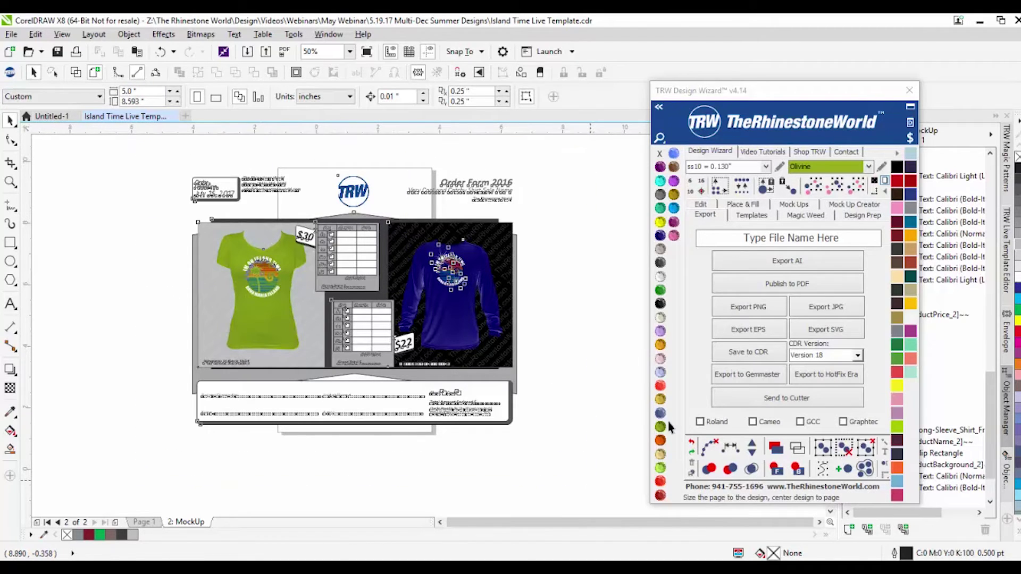
left_click(885, 182)
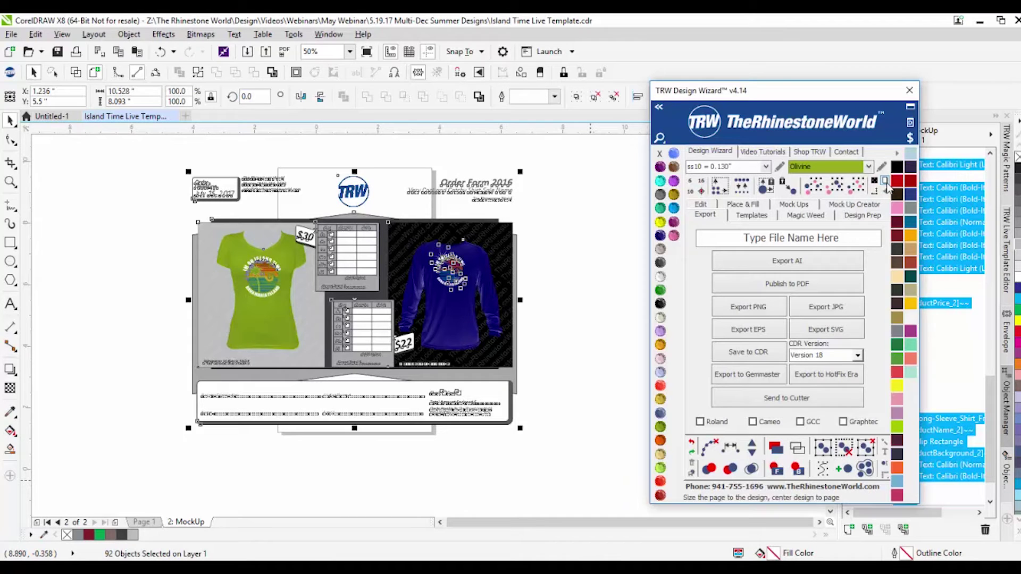
left_click(139, 248)
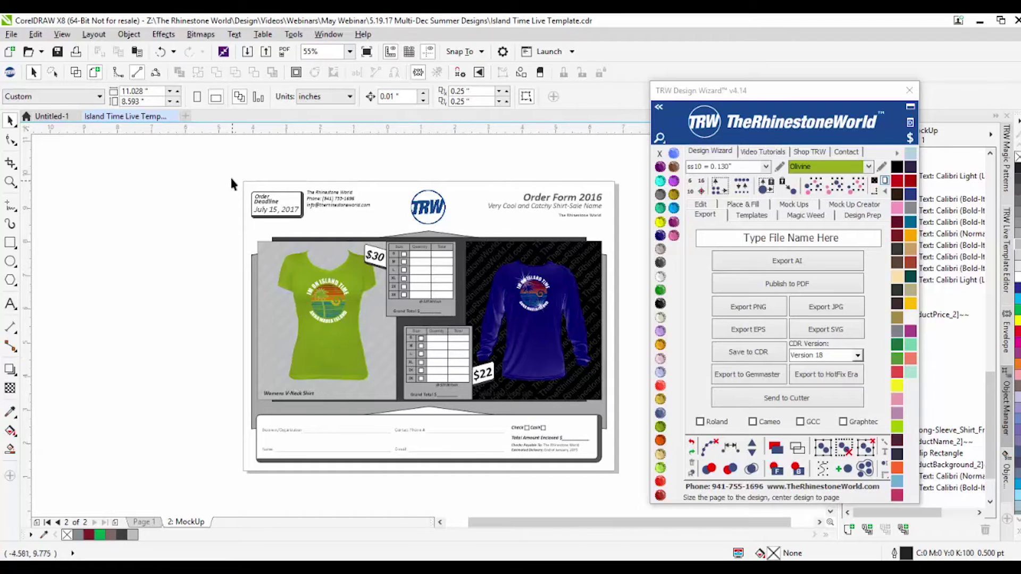
left_click(867, 241)
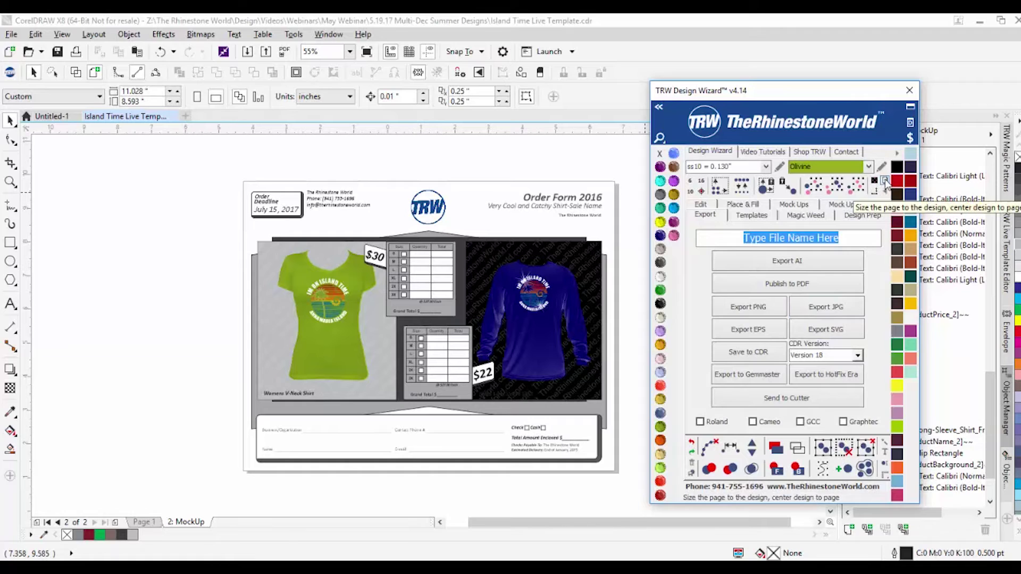
left_click(132, 173)
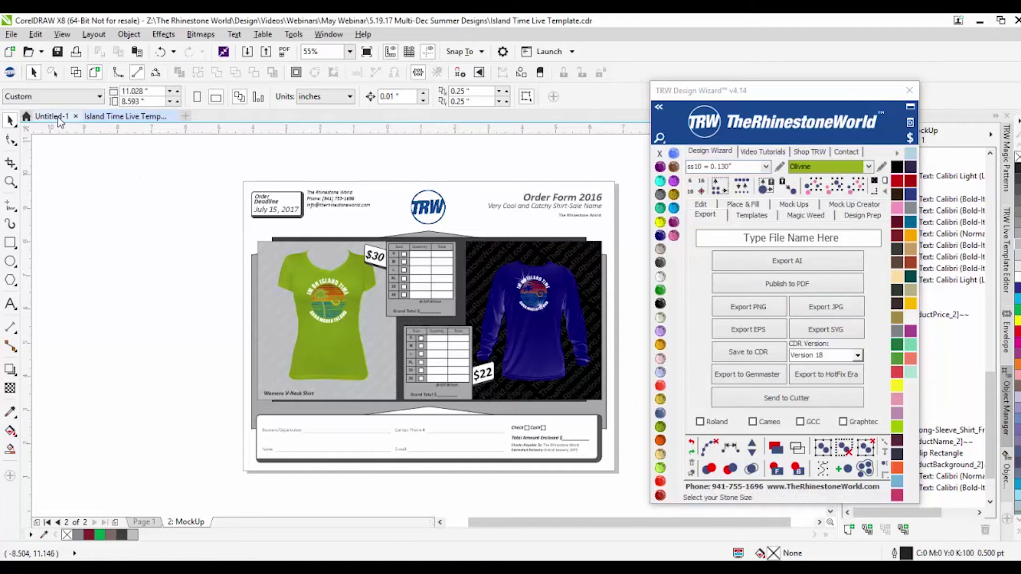
Step: In the Island Time document, size page 1 to the design at 9.366 by 9.739 inches
left_click(51, 116)
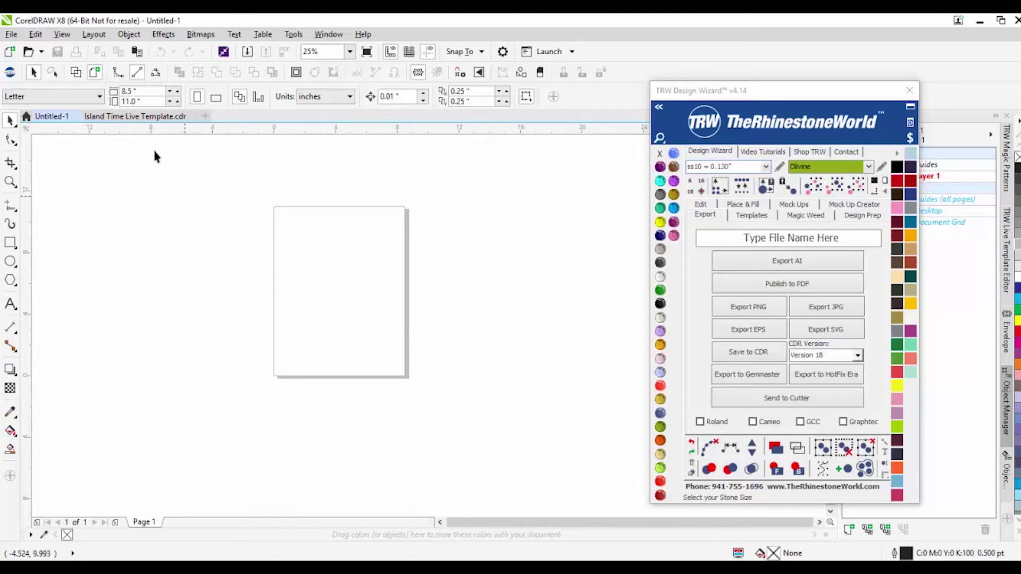
left_click(198, 116)
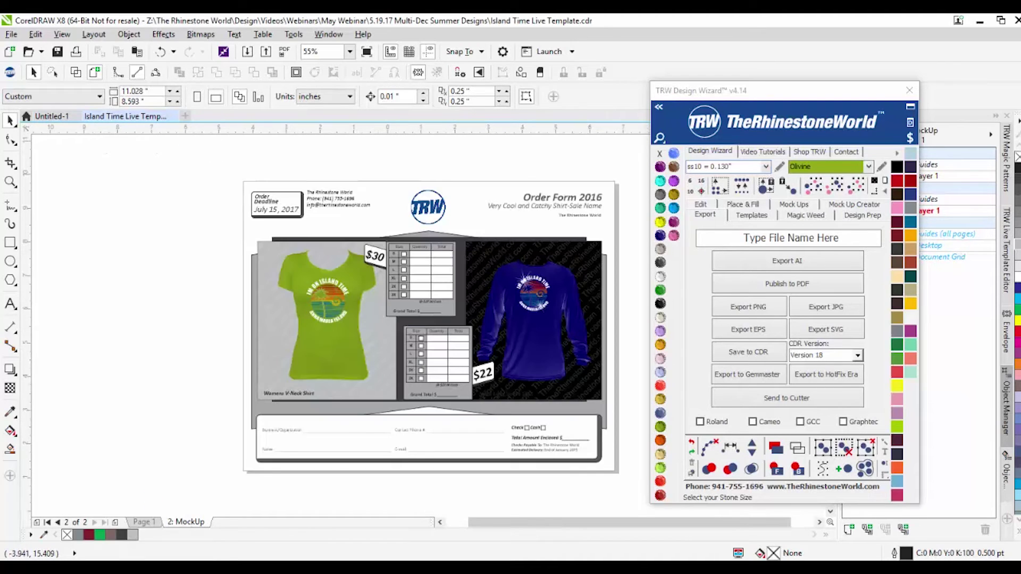
scroll(311, 290, "down", 1)
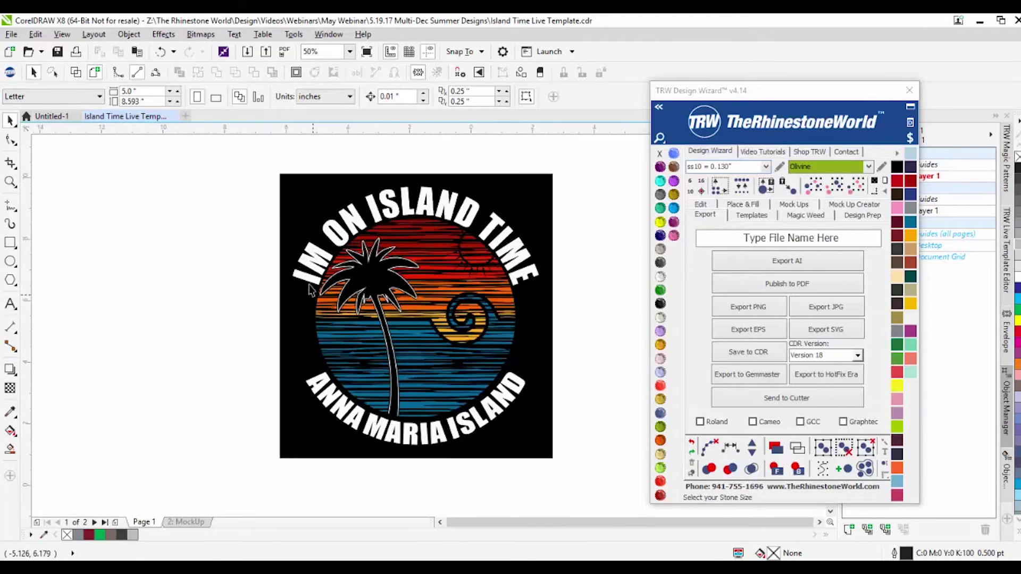
left_click(311, 190)
left_click_drag(310, 189, 428, 169)
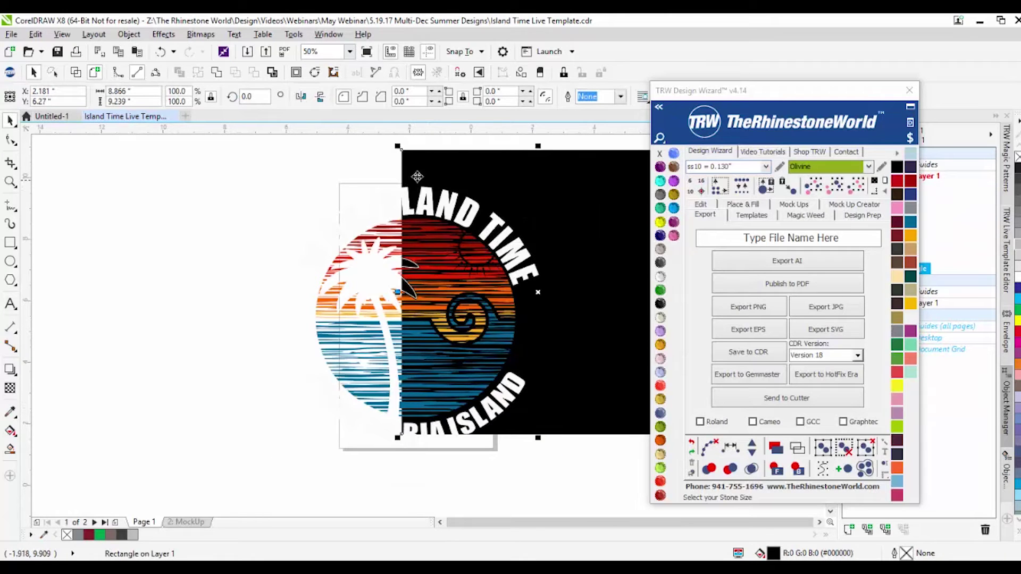
key("ctrl+z")
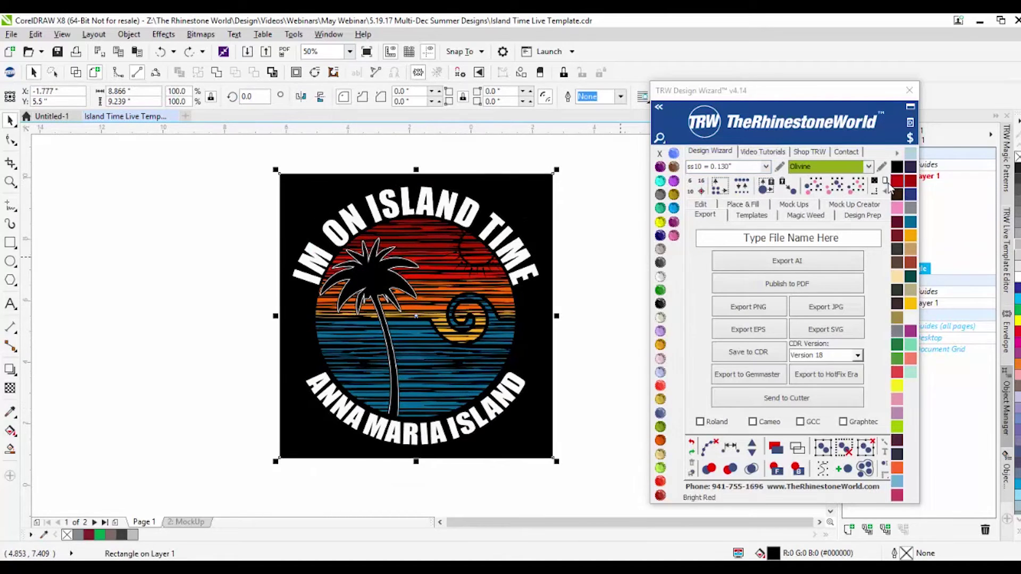
left_click_drag(252, 155, 602, 435)
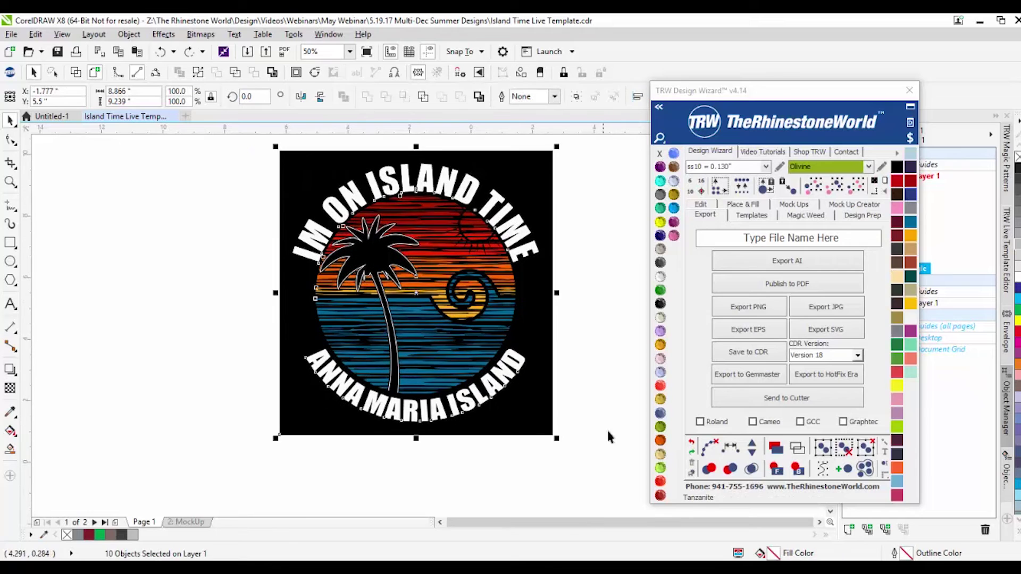
left_click(885, 183)
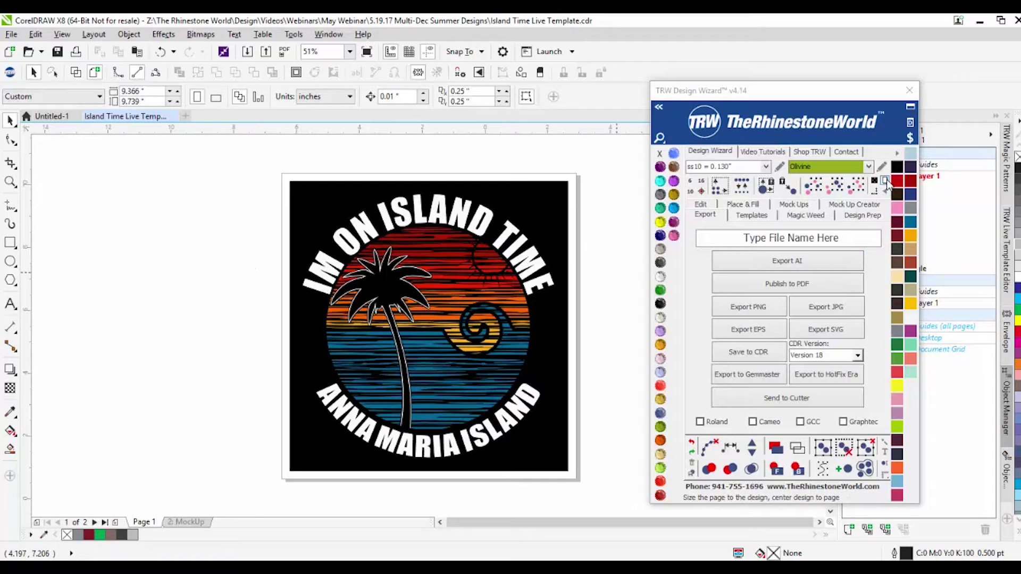
left_click(155, 91)
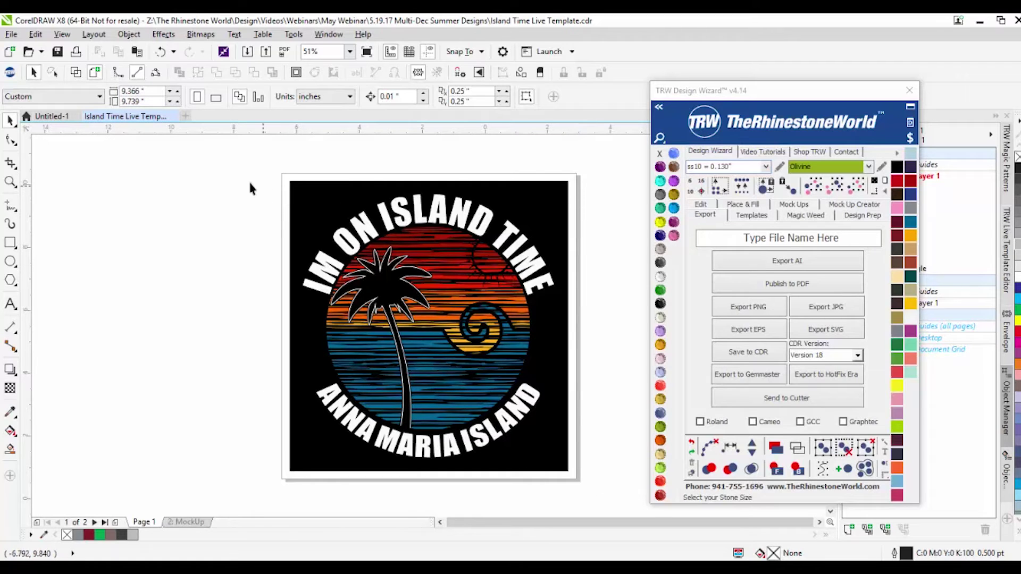
Step: Set the page width and height to 15 inches
left_click(158, 93)
type("15")
key("Tab")
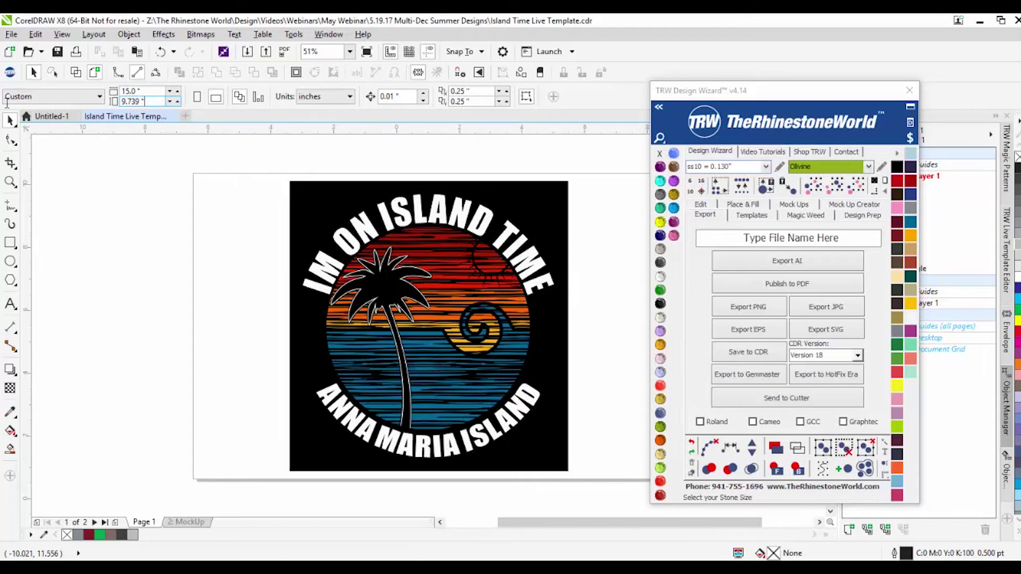
type("15")
key("Return")
Step: Select the Island Time design and centre it on the 15-inch page
scroll(197, 299, "down", 2)
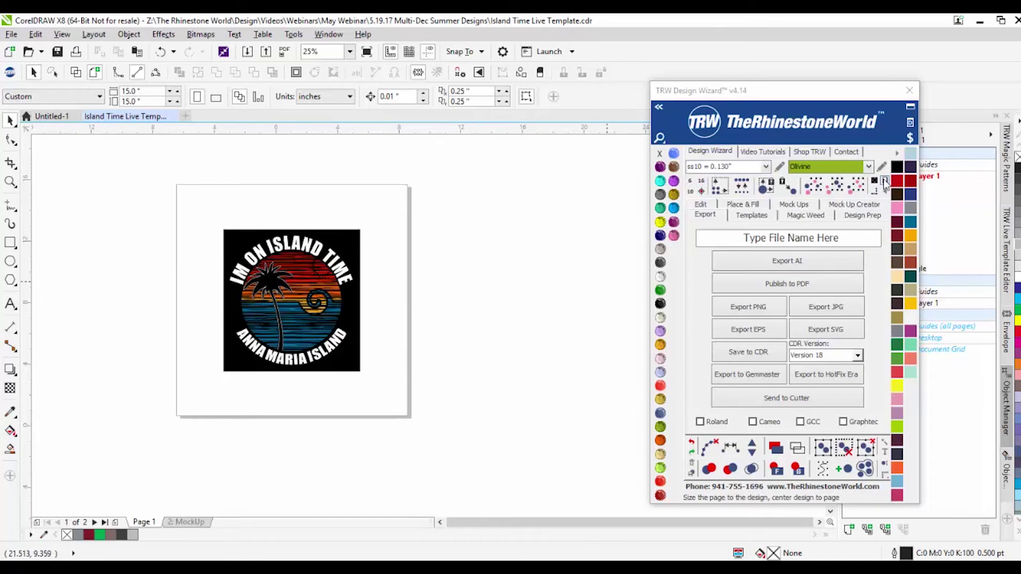
left_click_drag(407, 202, 181, 432)
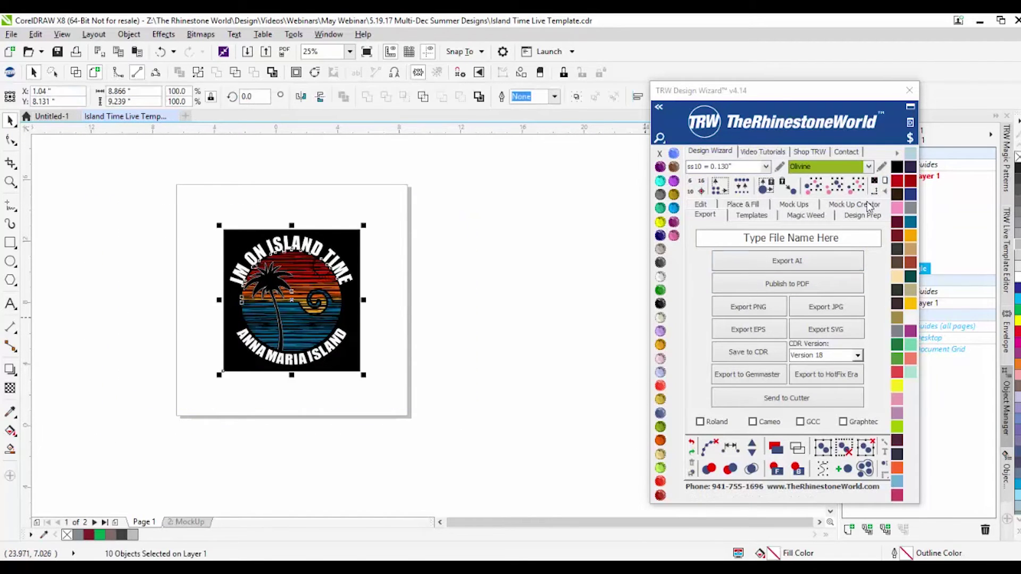
left_click(497, 257)
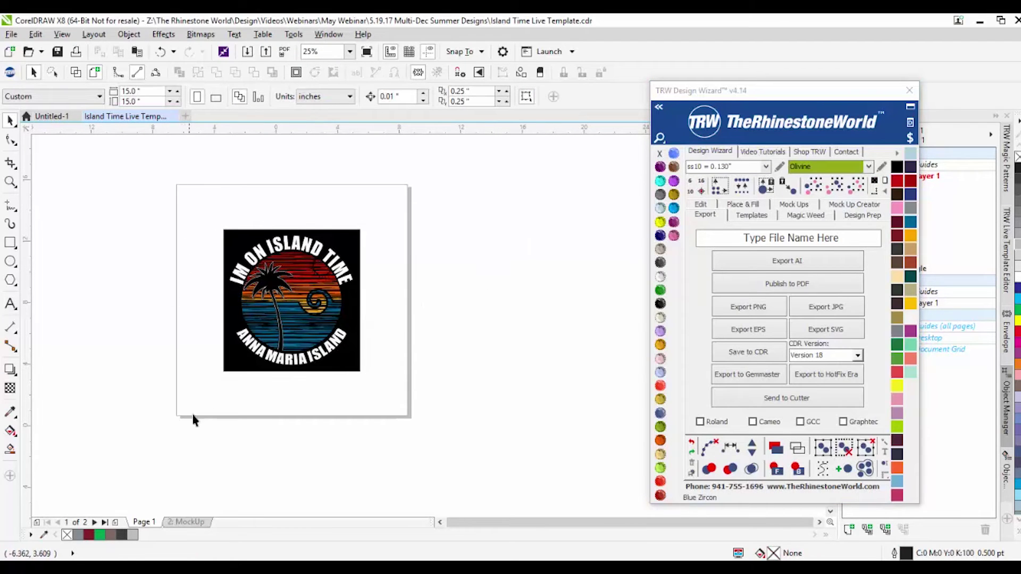
left_click_drag(162, 236, 453, 428)
left_click_drag(293, 318, 485, 315)
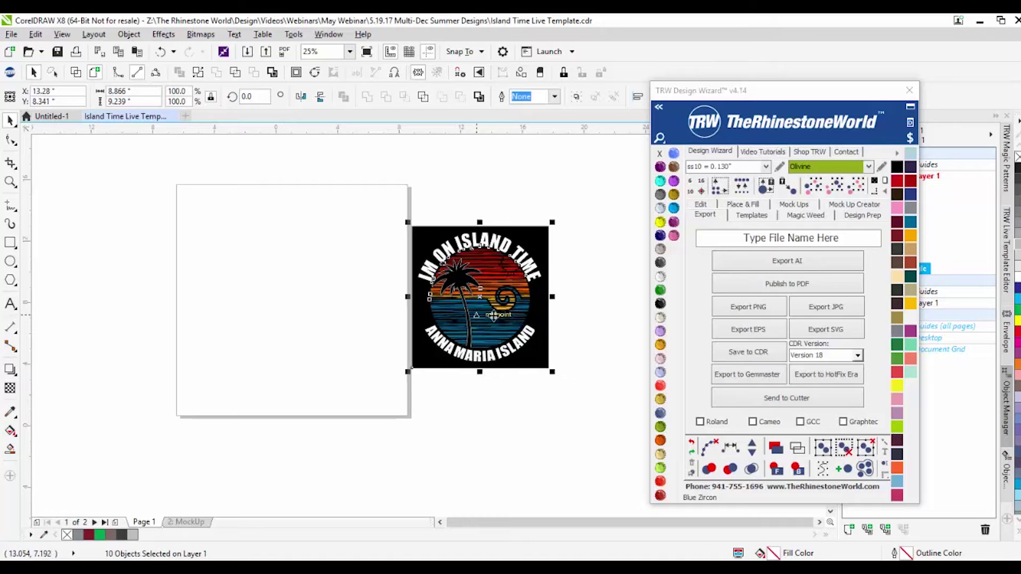
left_click(399, 388)
left_click_drag(350, 215, 642, 405)
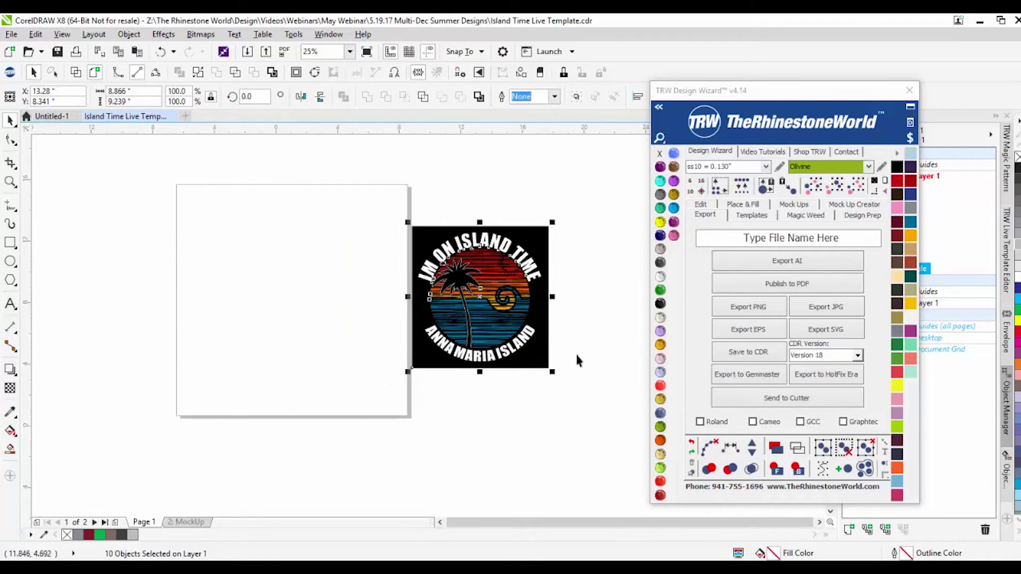
left_click(885, 183)
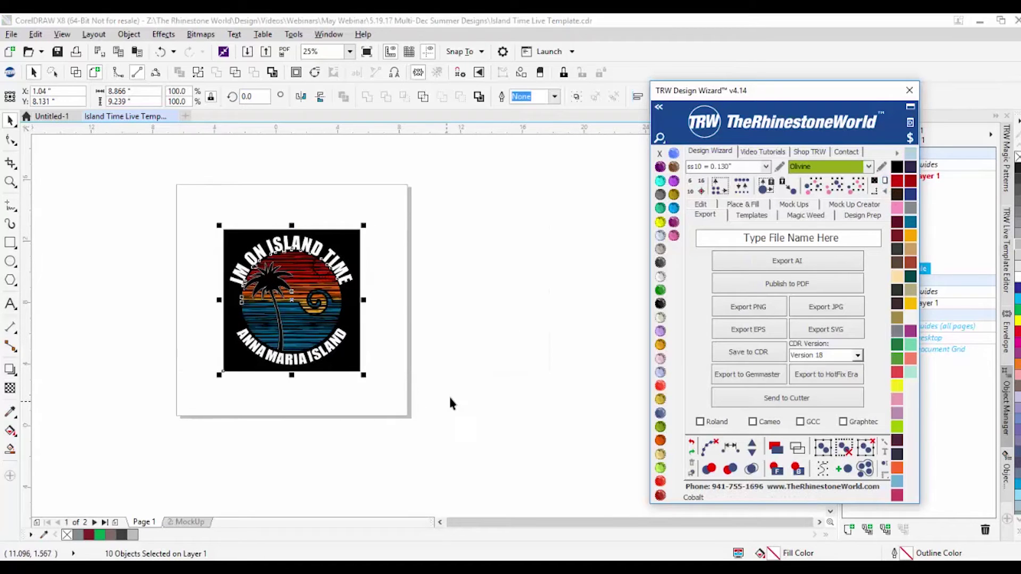
left_click(416, 322)
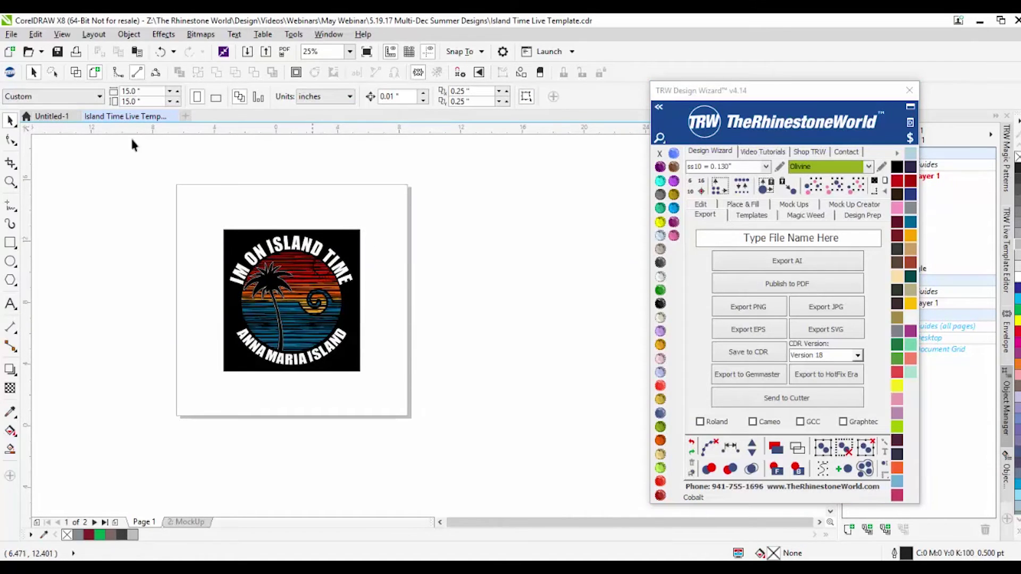
Step: Go to the File menu's Export For submenu to reach the web export option
left_click(11, 34)
mouse_move(73, 260)
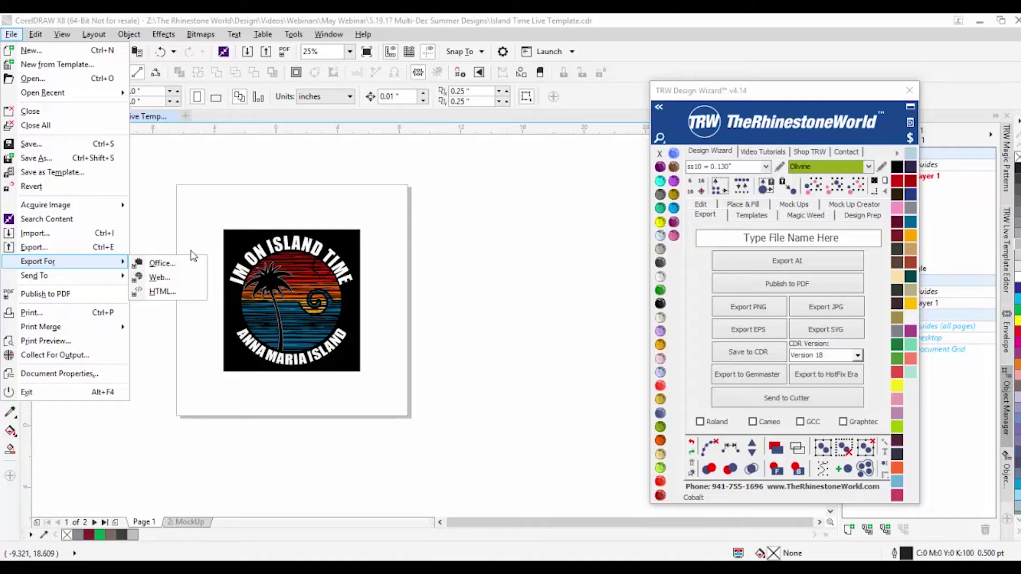
left_click(410, 375)
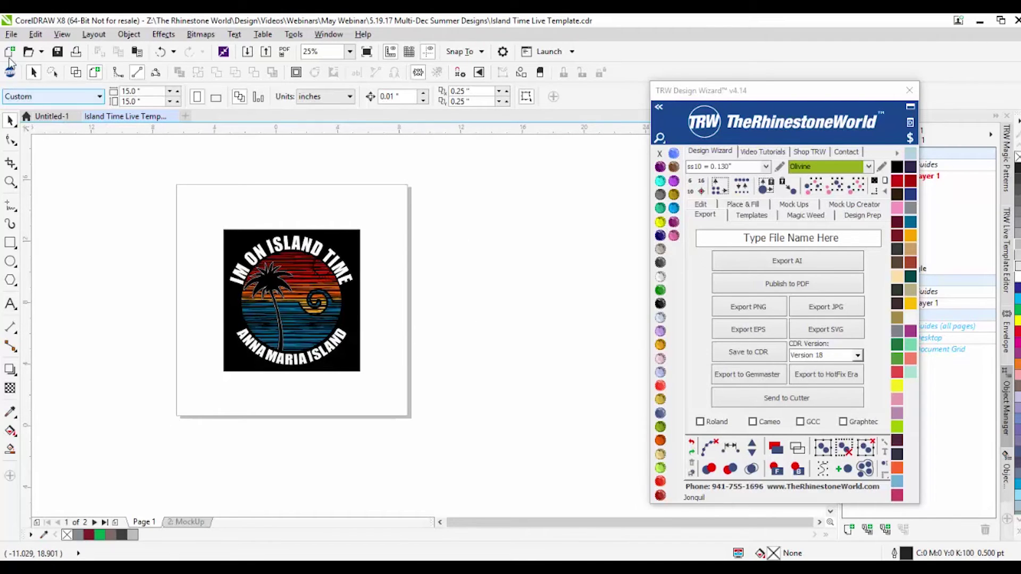
left_click(11, 34)
mouse_move(68, 266)
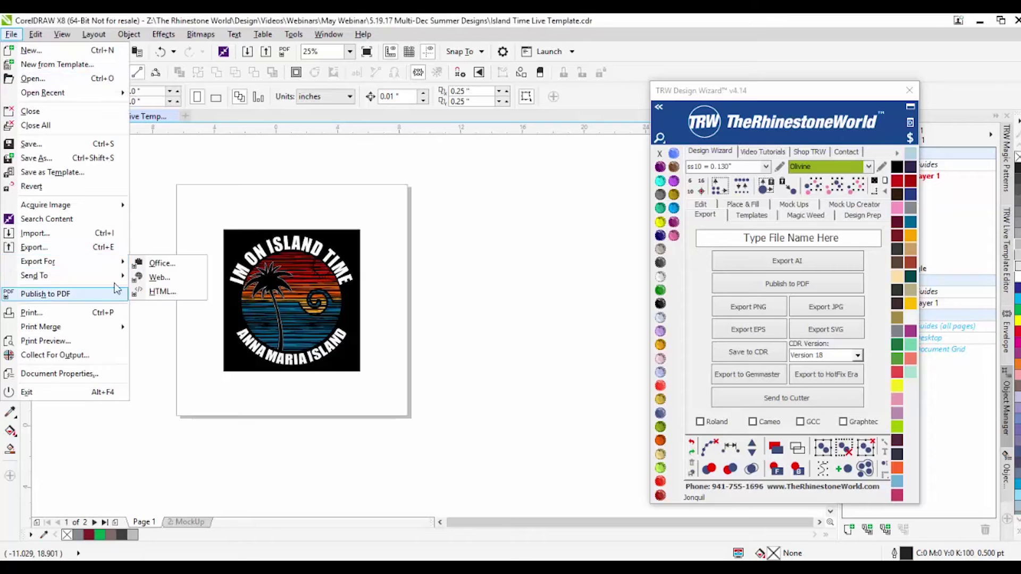
Step: Preview the Island Time design in Export For Web, zoomed out, then cancel without exporting
left_click(171, 281)
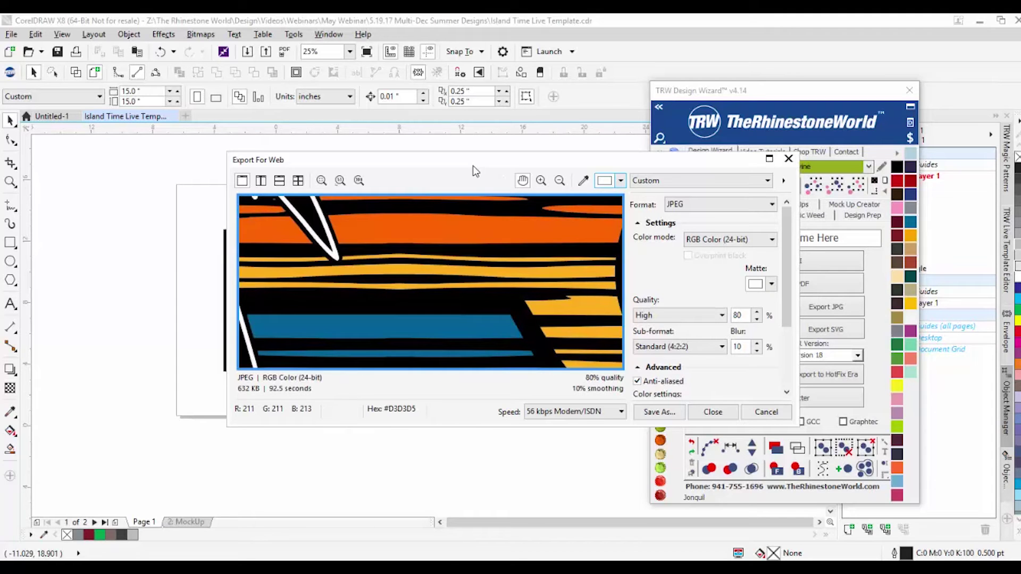
scroll(445, 291, "down", 5)
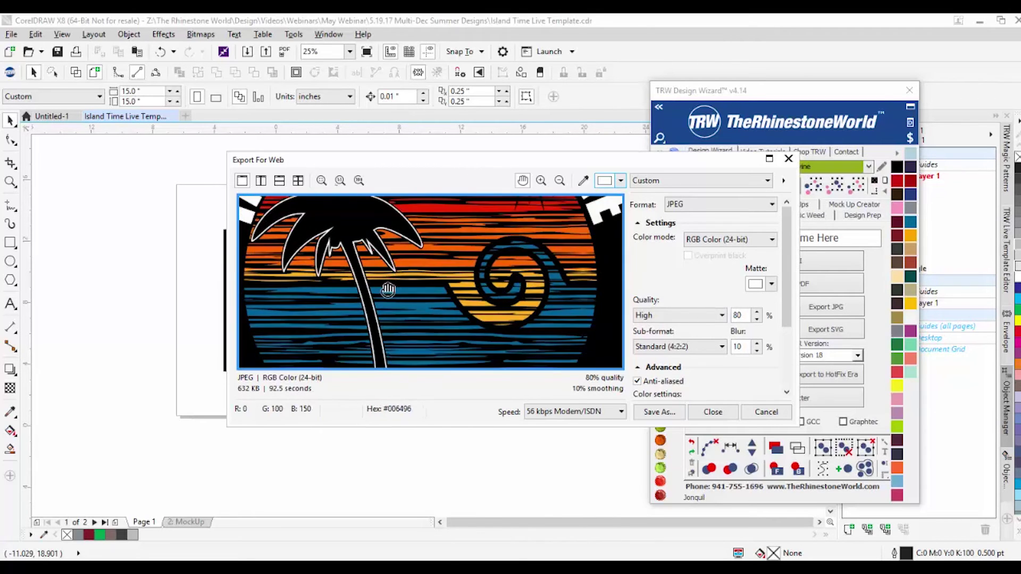
scroll(390, 292, "down", 5)
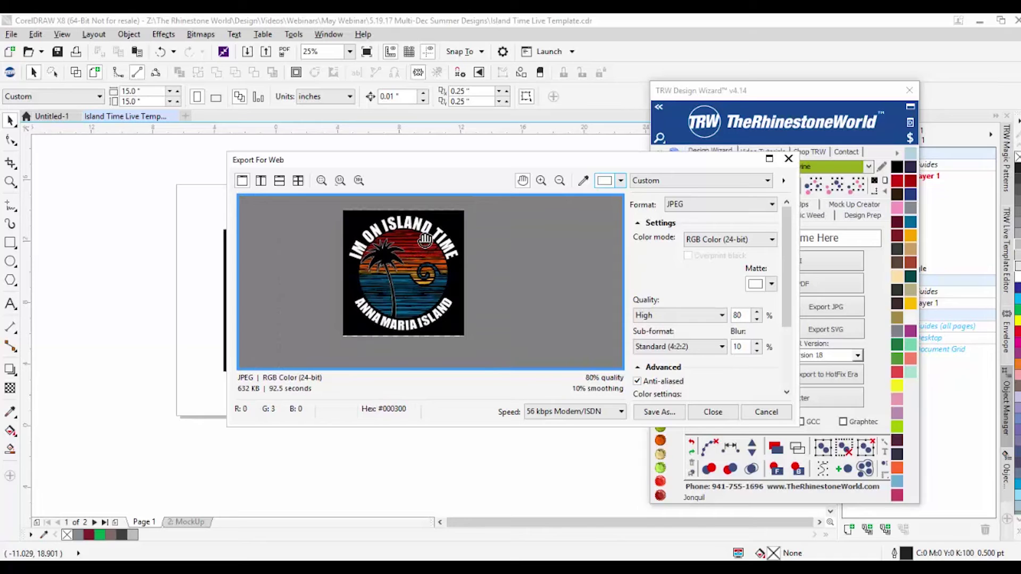
left_click_drag(441, 161, 760, 163)
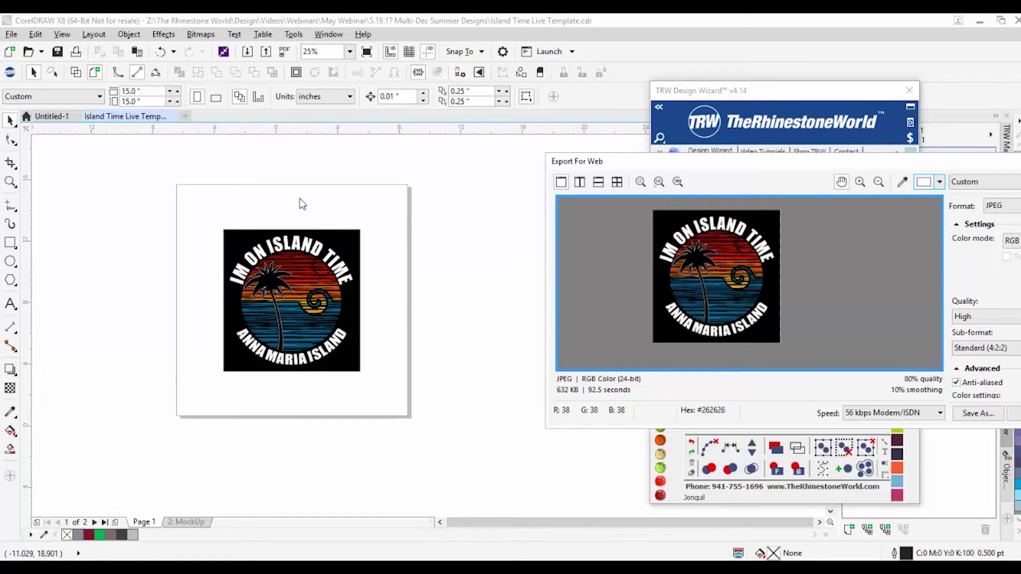
left_click_drag(750, 176, 558, 160)
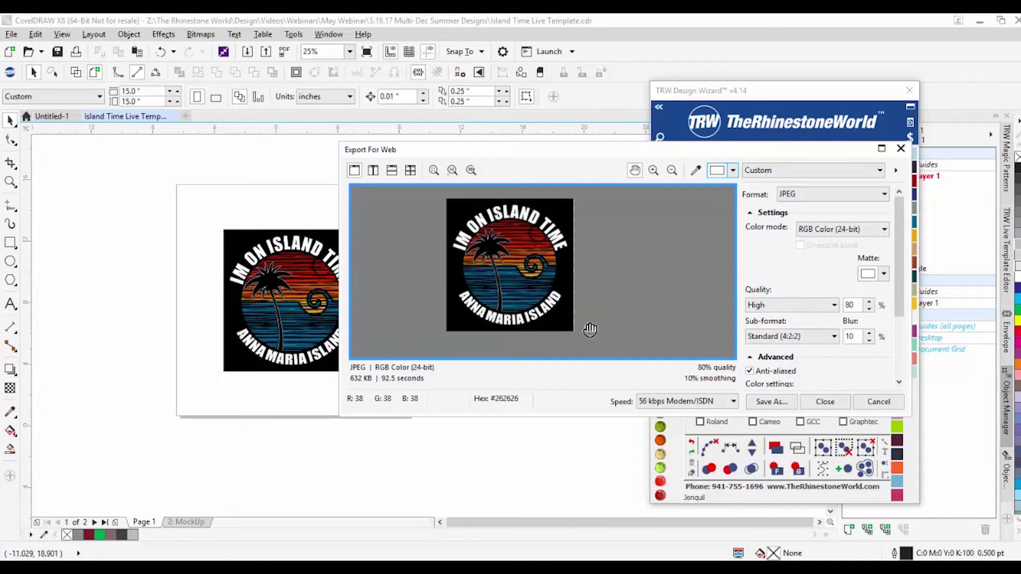
left_click(879, 402)
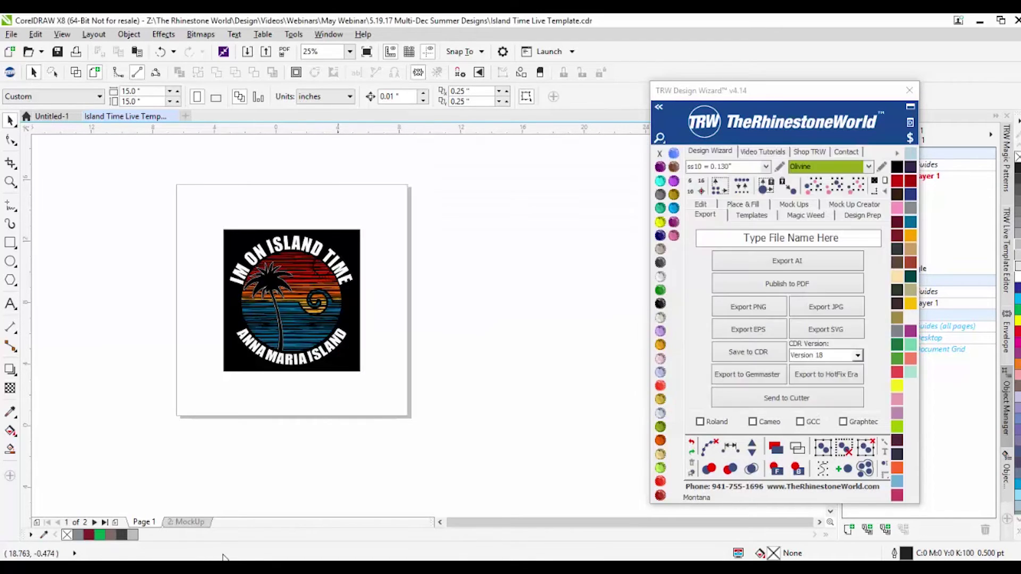
Step: Select everything on the 2: MockUp page, preview it as a web JPEG, and choose Save As
left_click(194, 523)
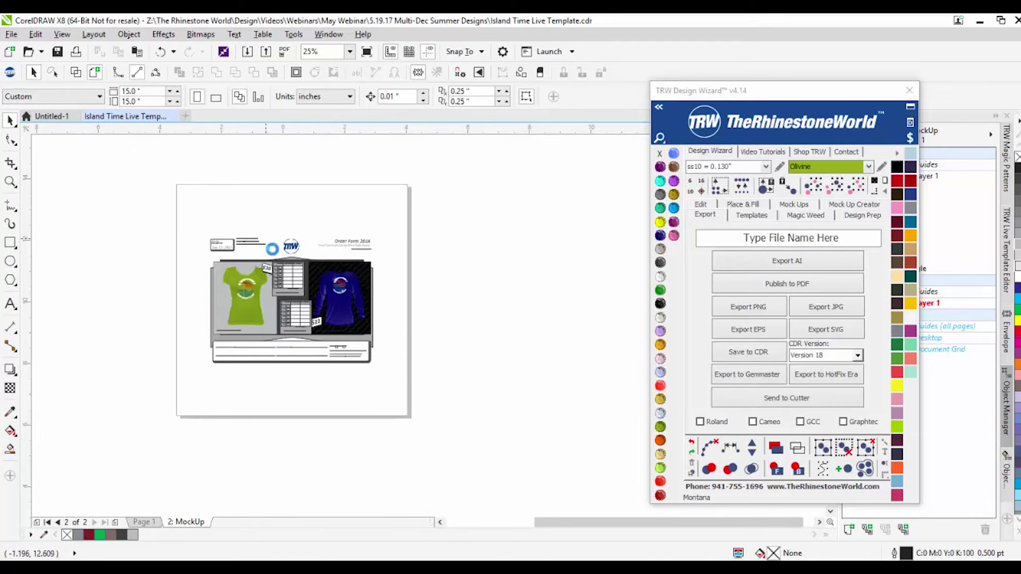
left_click_drag(99, 185, 360, 377)
left_click(11, 34)
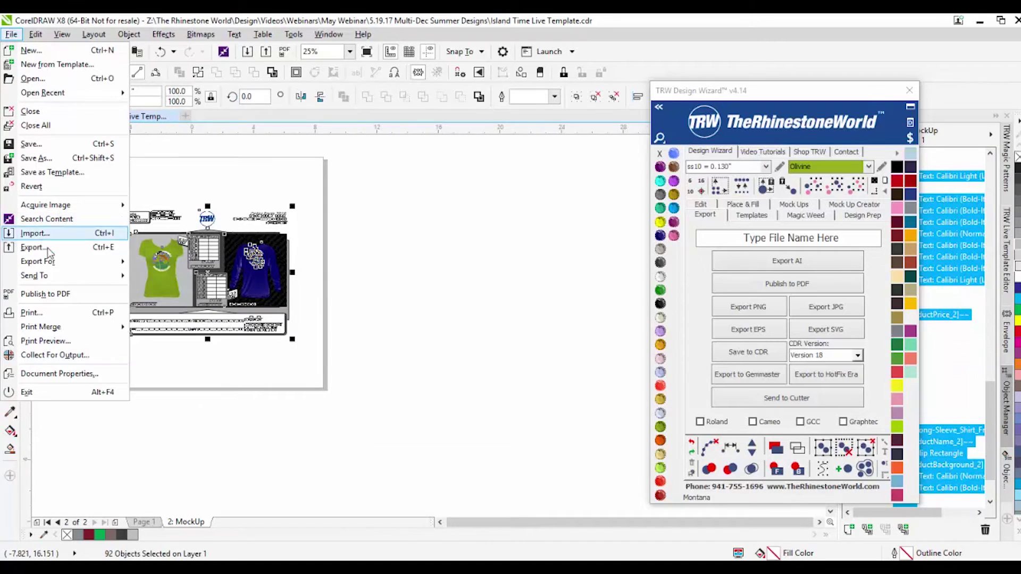
mouse_move(53, 261)
left_click(149, 262)
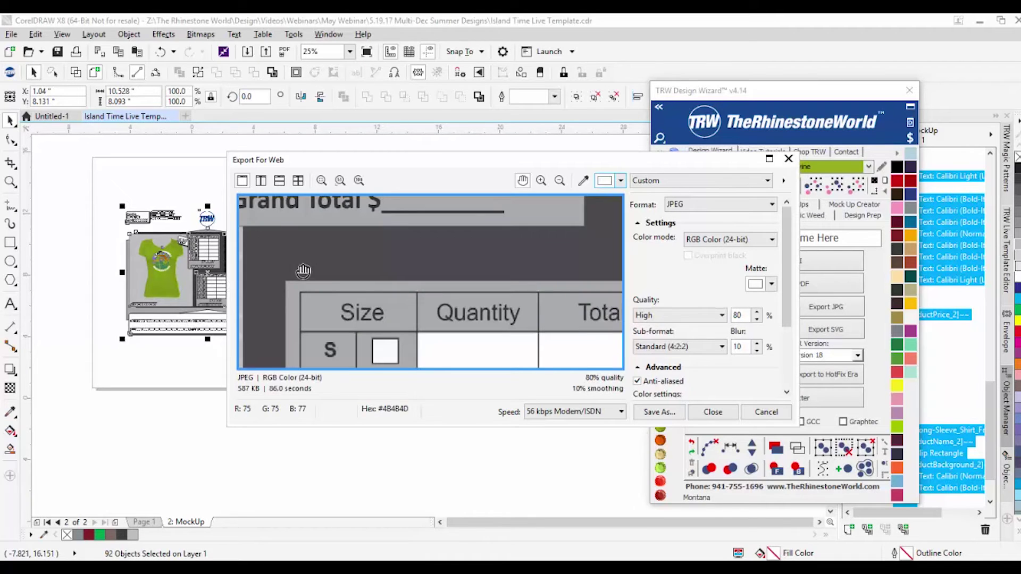
scroll(406, 294, "down", 5)
scroll(406, 294, "down", 4)
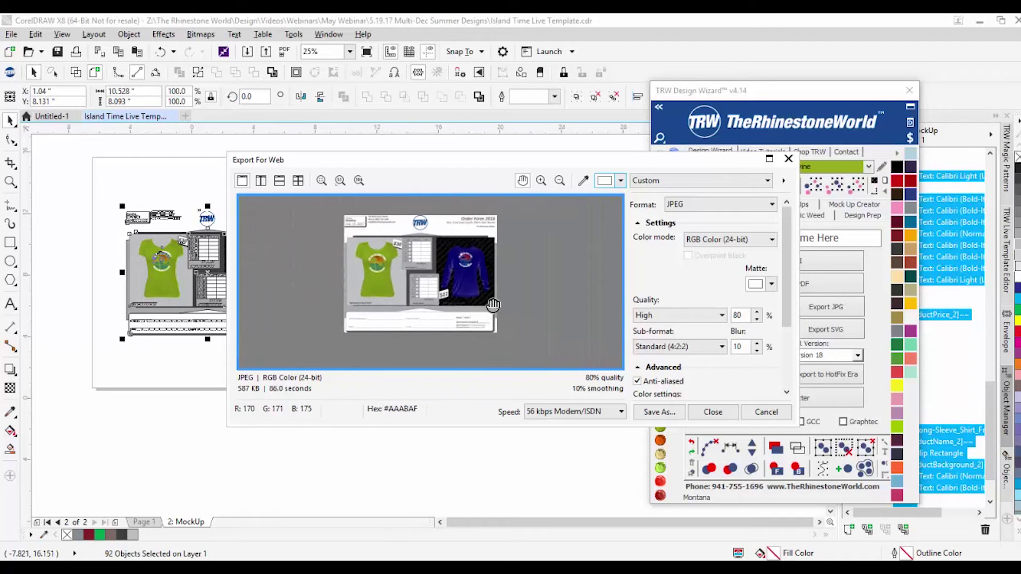
scroll(480, 249, "up", 1)
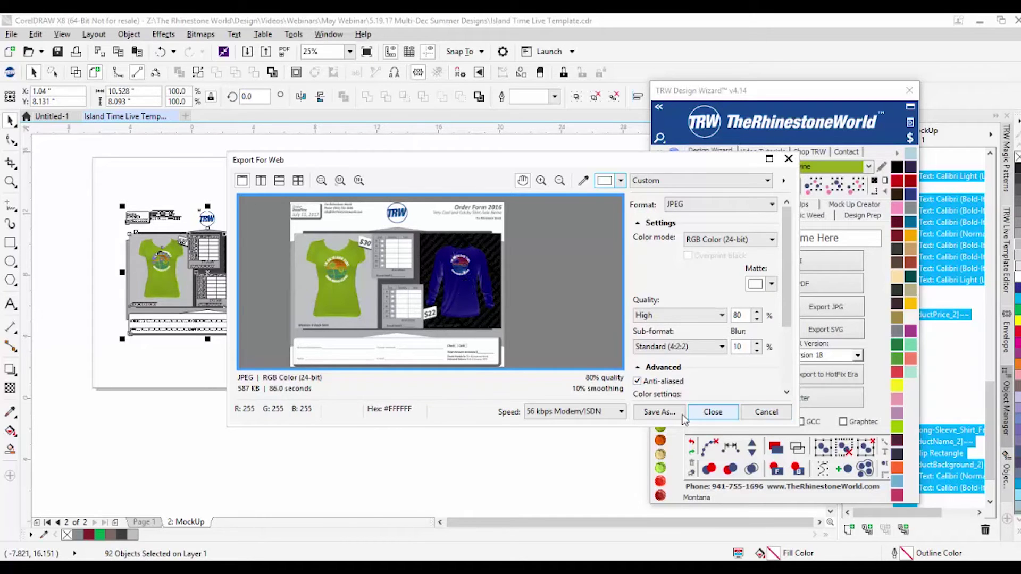
left_click(660, 412)
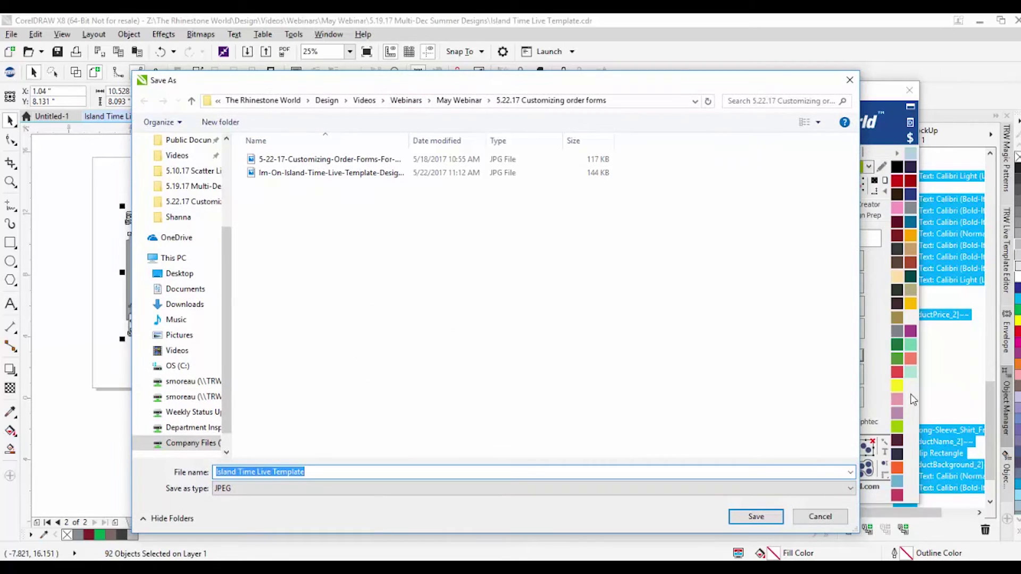
Step: Save the order-form JPEG as 'Island Time Live Template Order Form_ Bulldogs'
key("End")
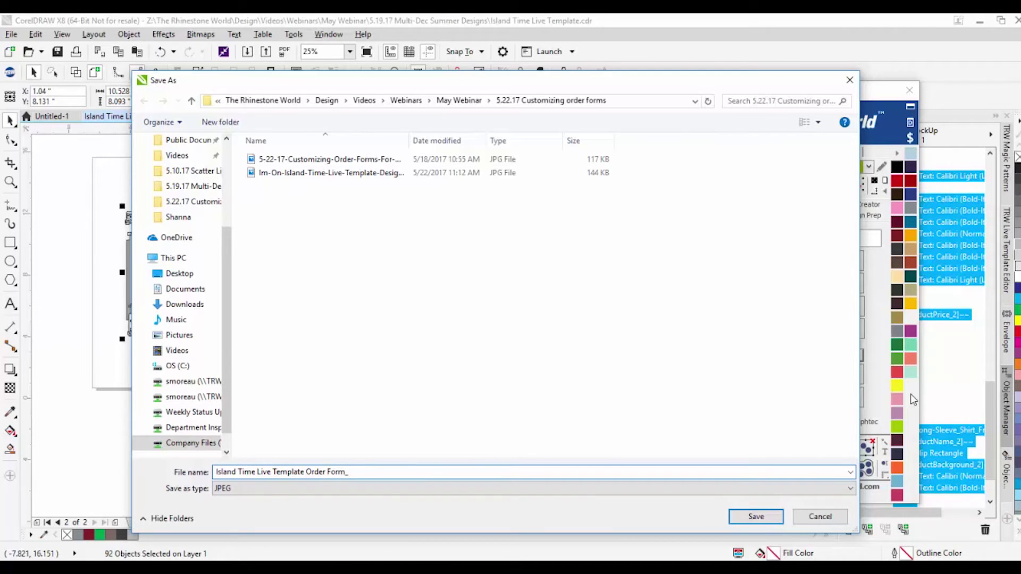
type("gs")
key("Return")
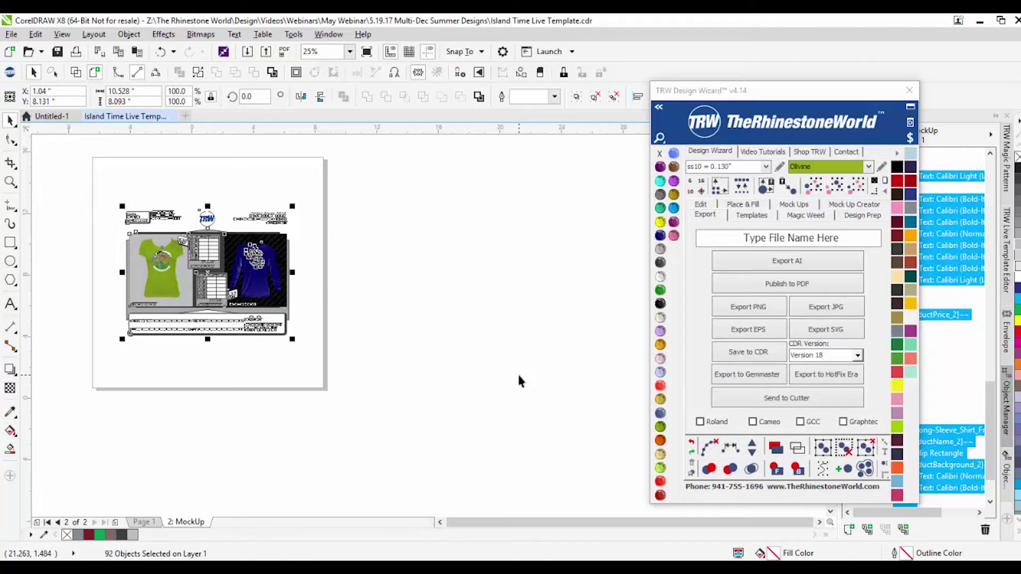
Step: Deselect the order form and check Page 1 before returning to the MockUp page
left_click(447, 378)
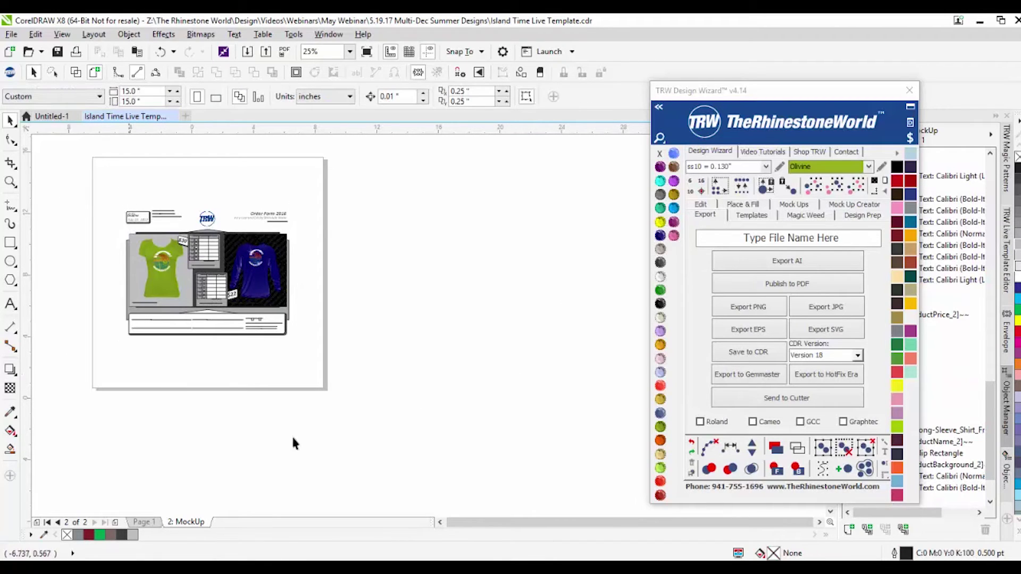
scroll(138, 235, "up", 1)
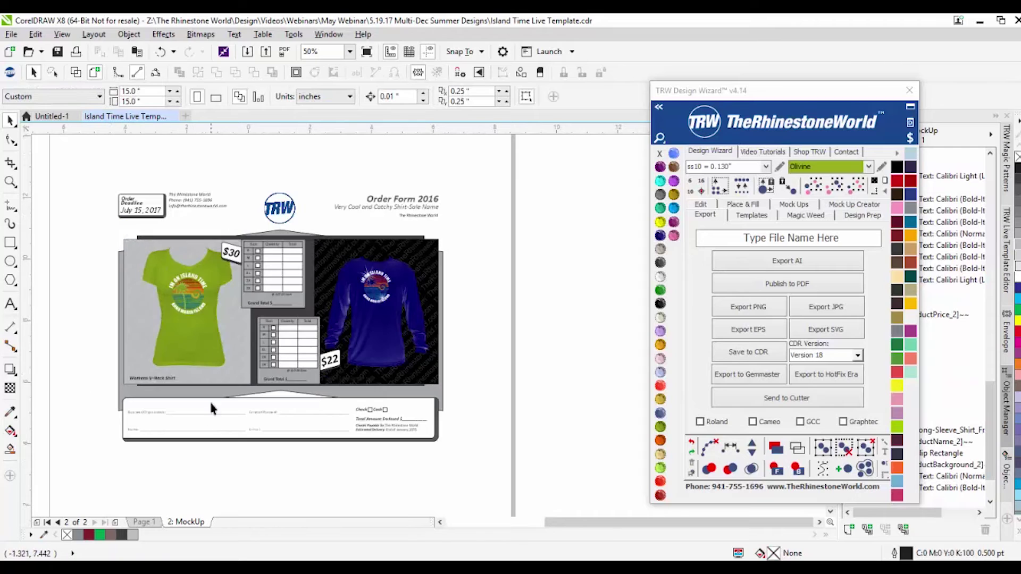
left_click(145, 522)
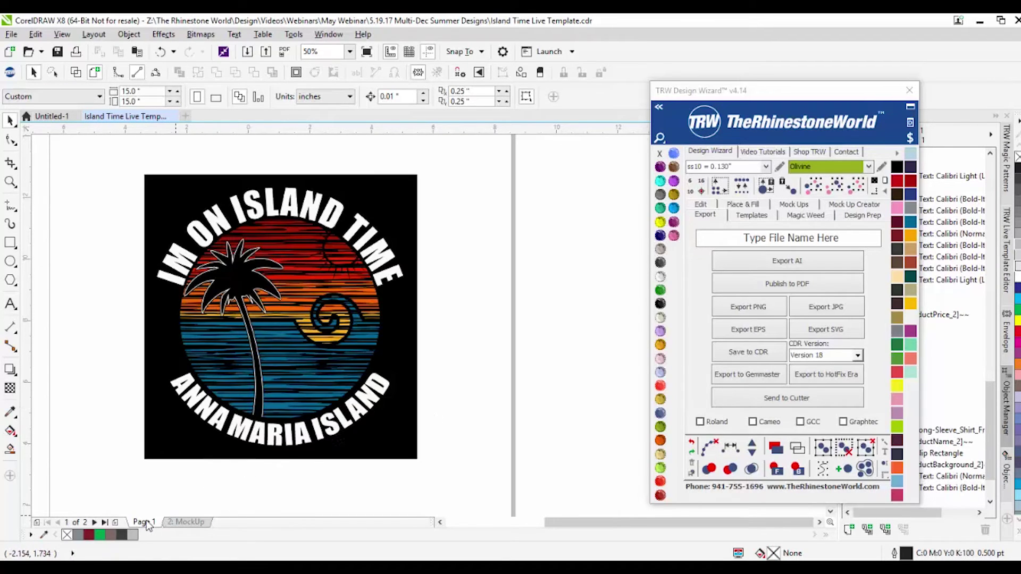
left_click(193, 522)
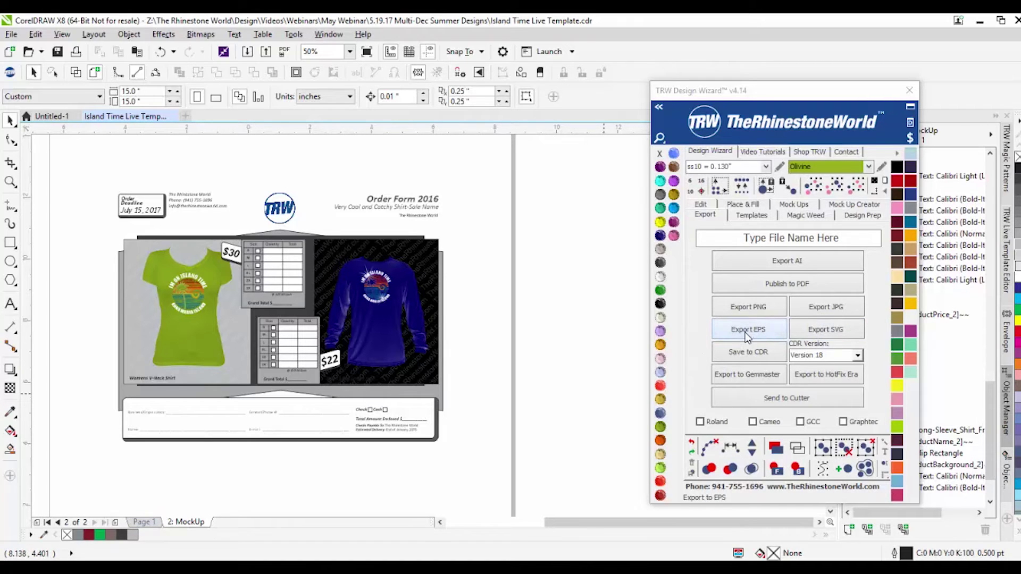
scroll(533, 468, "down", 1)
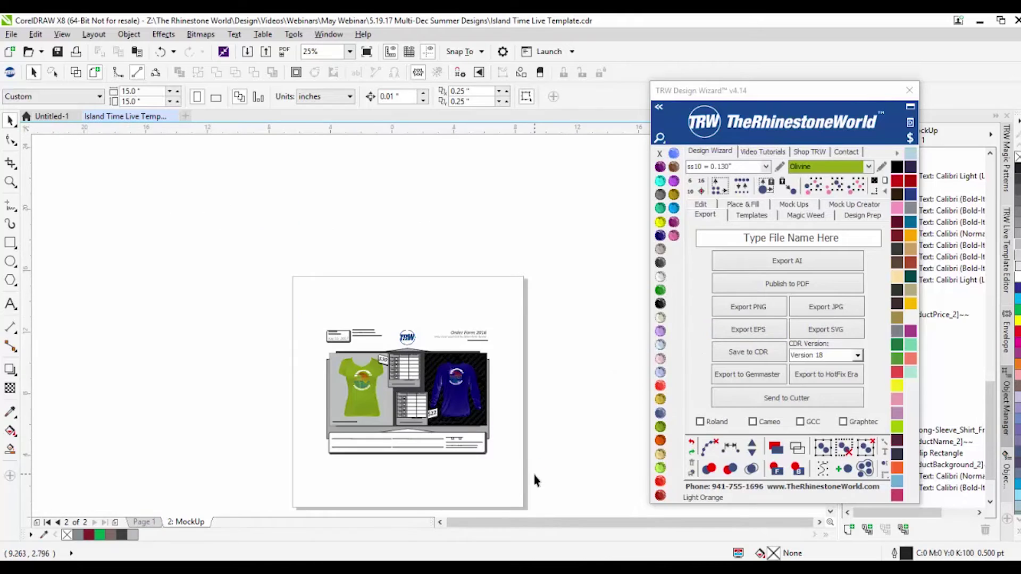
Step: Select all MockUp page objects and save them as an EPS via the wizard's Export EPS
left_click(11, 34)
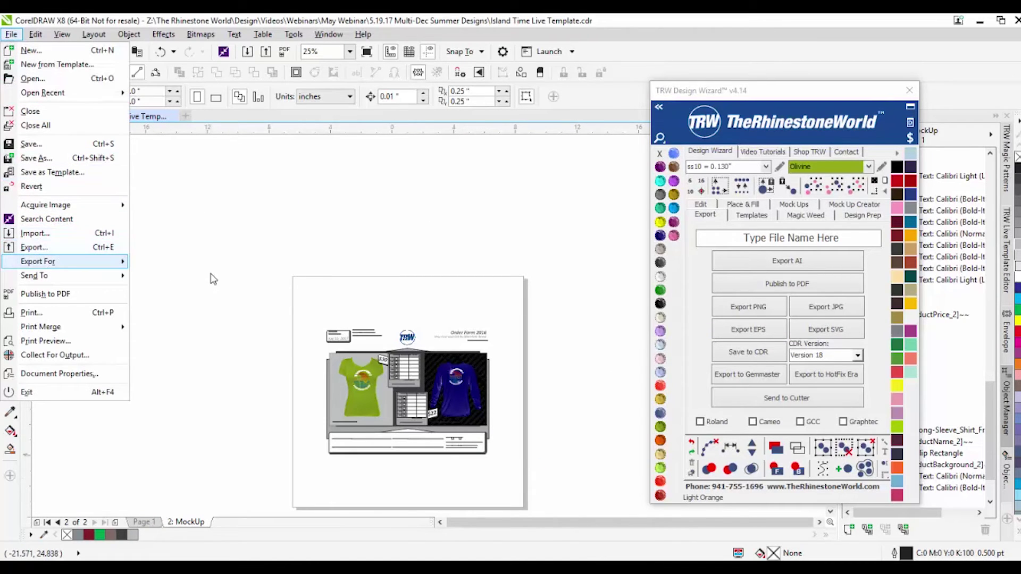
left_click_drag(239, 275, 561, 484)
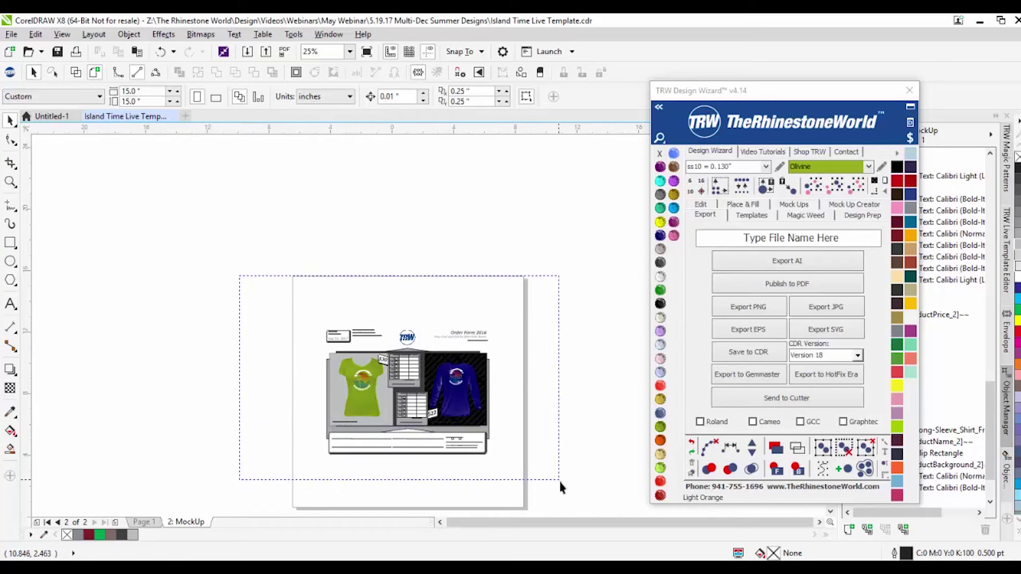
left_click(765, 331)
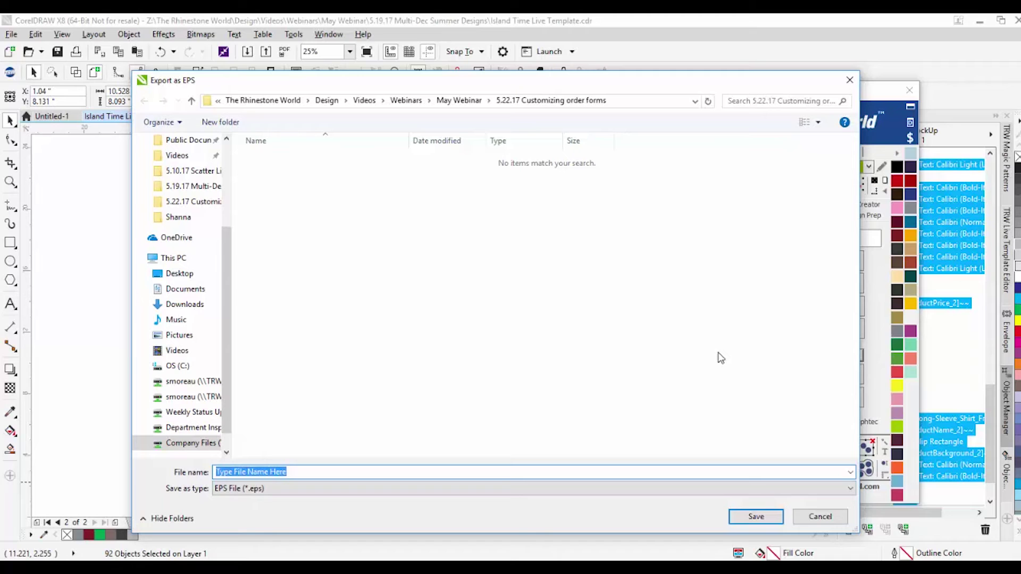
left_click(756, 516)
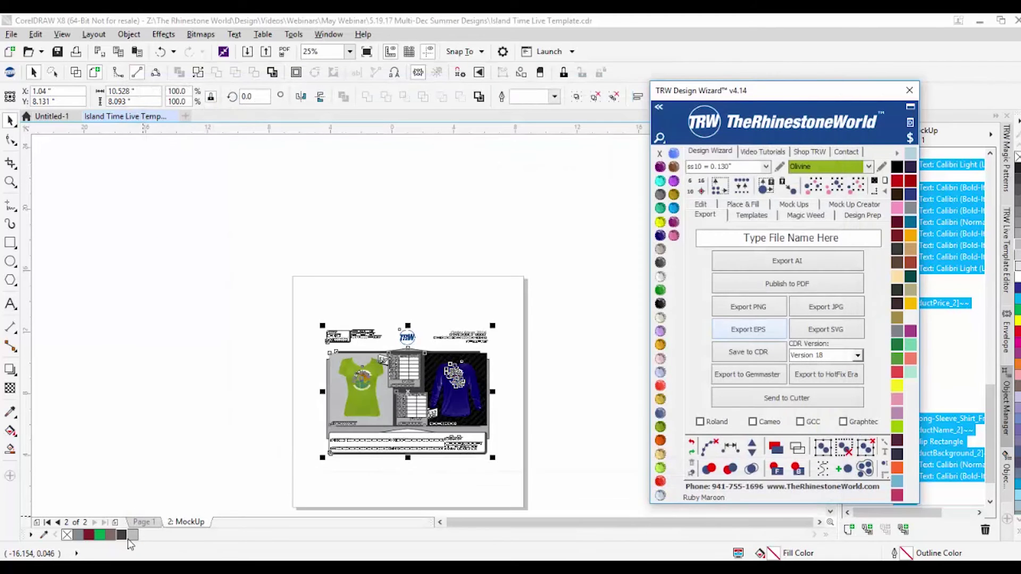
Step: Review the SVG export settings and 3 Issues tab for Page 1's design, then cancel
left_click(144, 522)
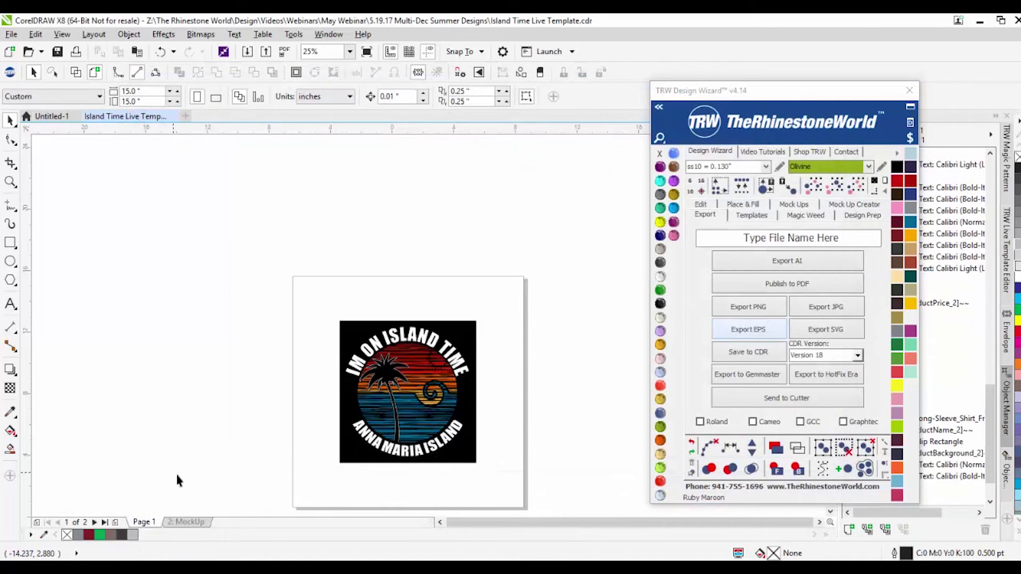
left_click(11, 34)
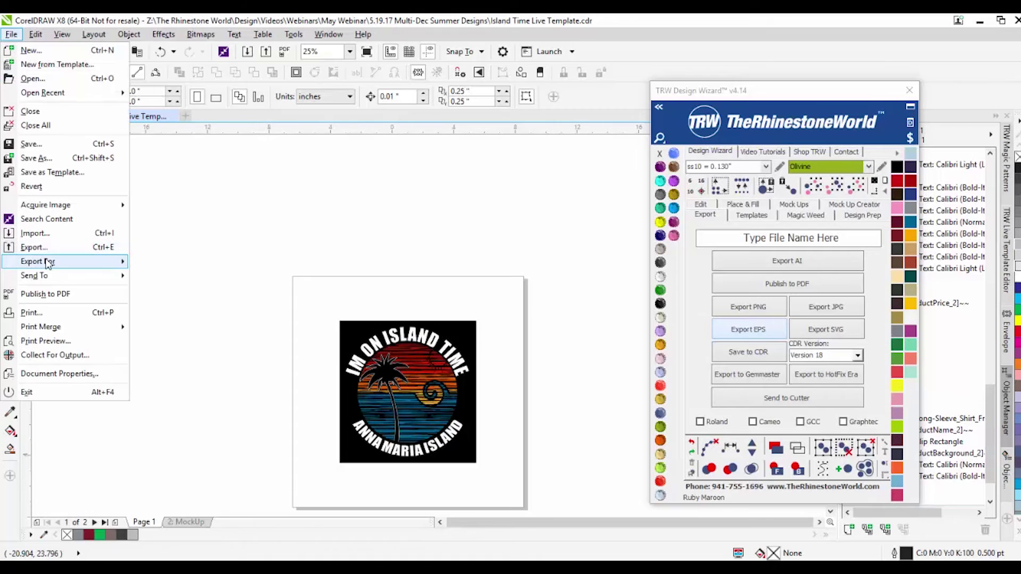
left_click(61, 250)
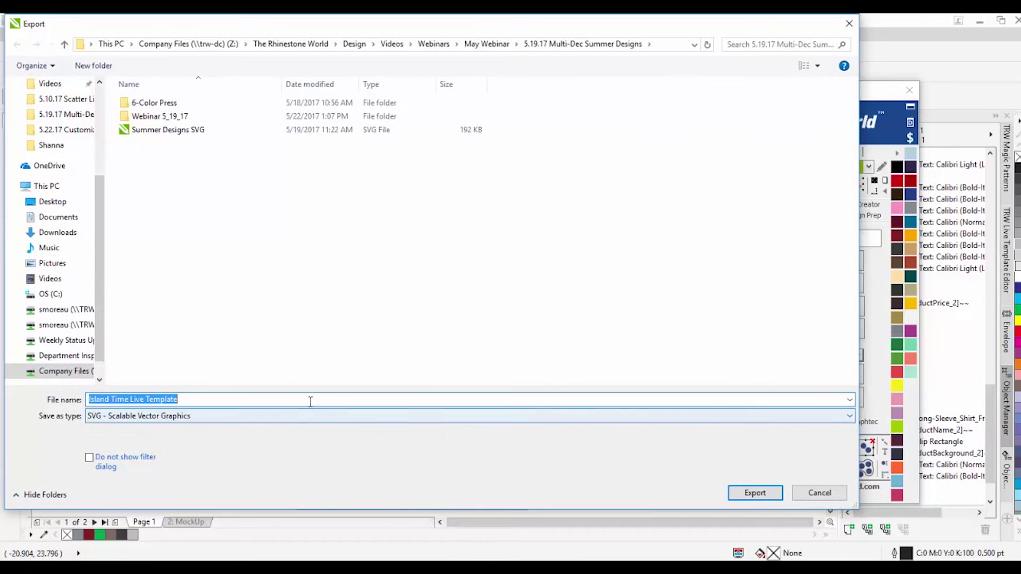
left_click(747, 497)
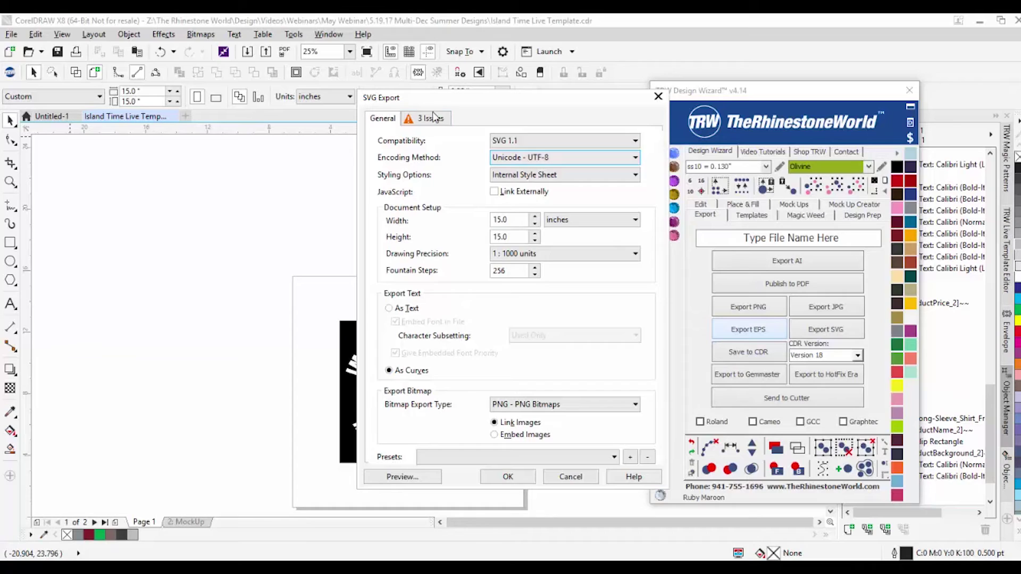
left_click(433, 116)
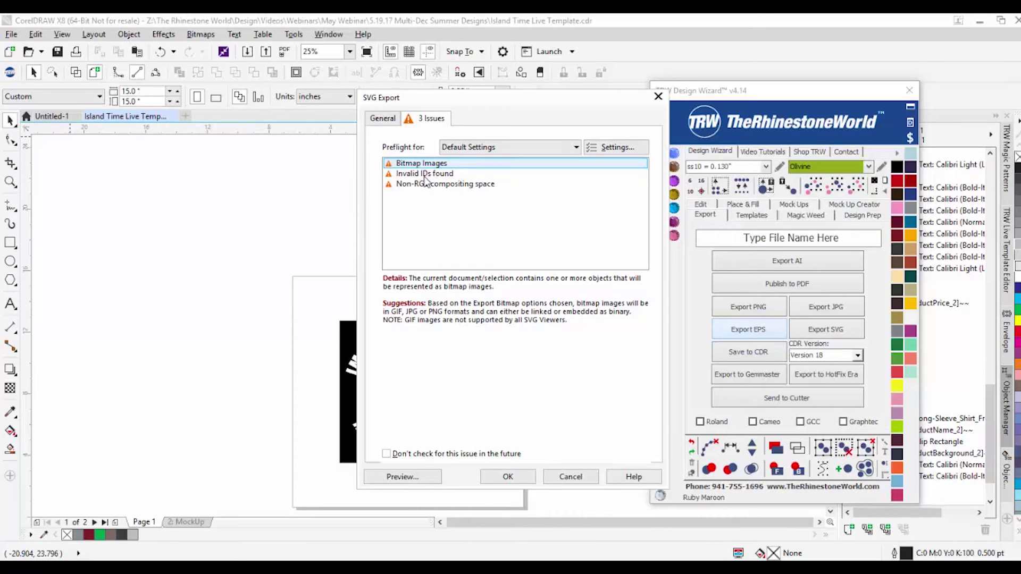
left_click(381, 118)
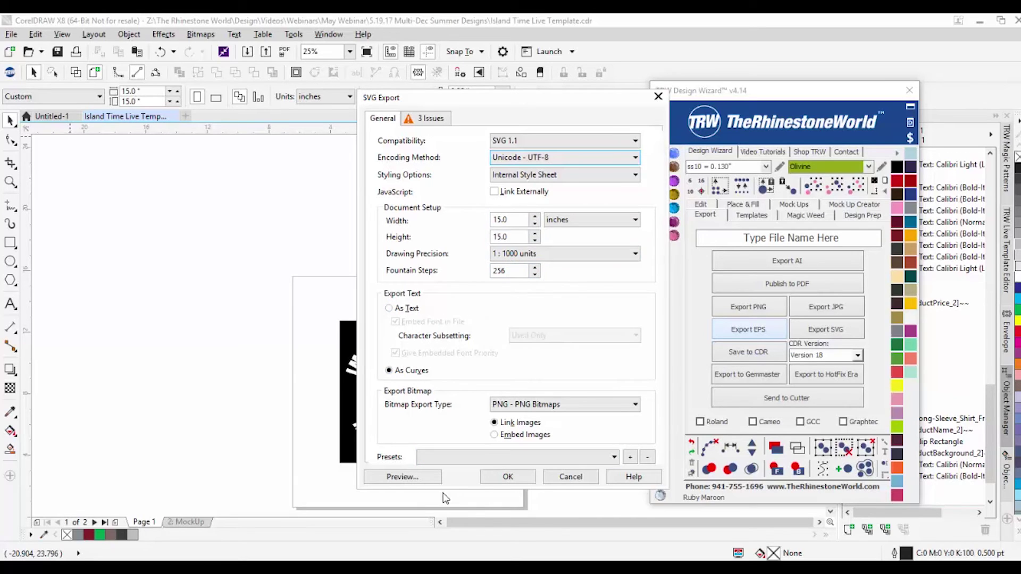
left_click(582, 480)
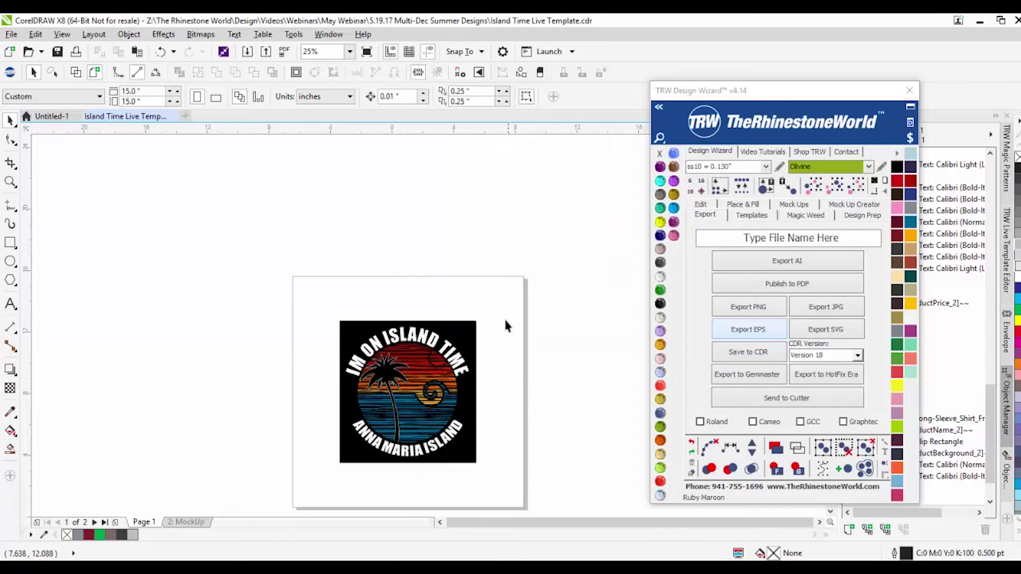
Step: Switch the Design Wizard to its Magic Weed panel with Material and Character Settings
scroll(298, 452, "down", 1)
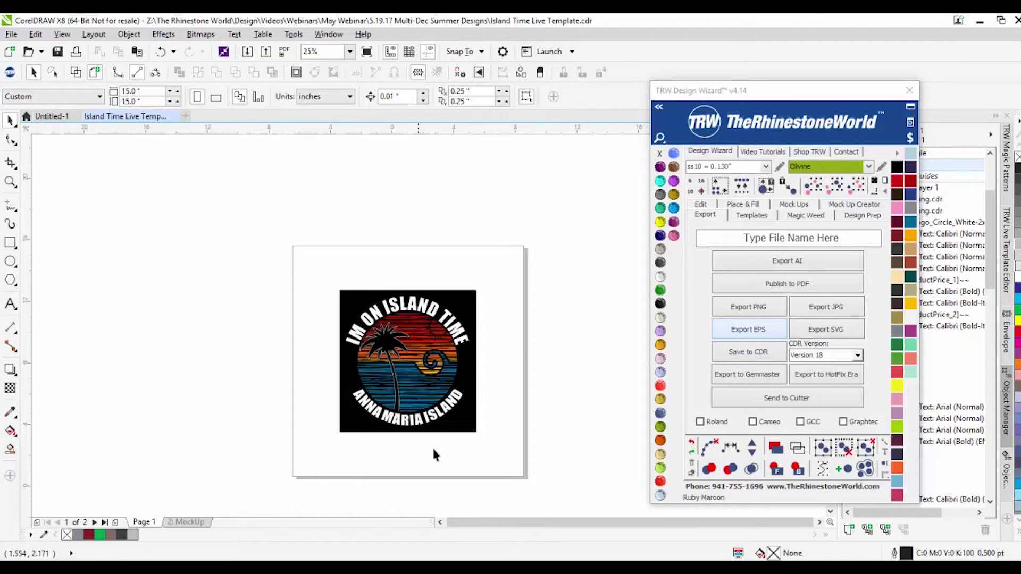
left_click(456, 428)
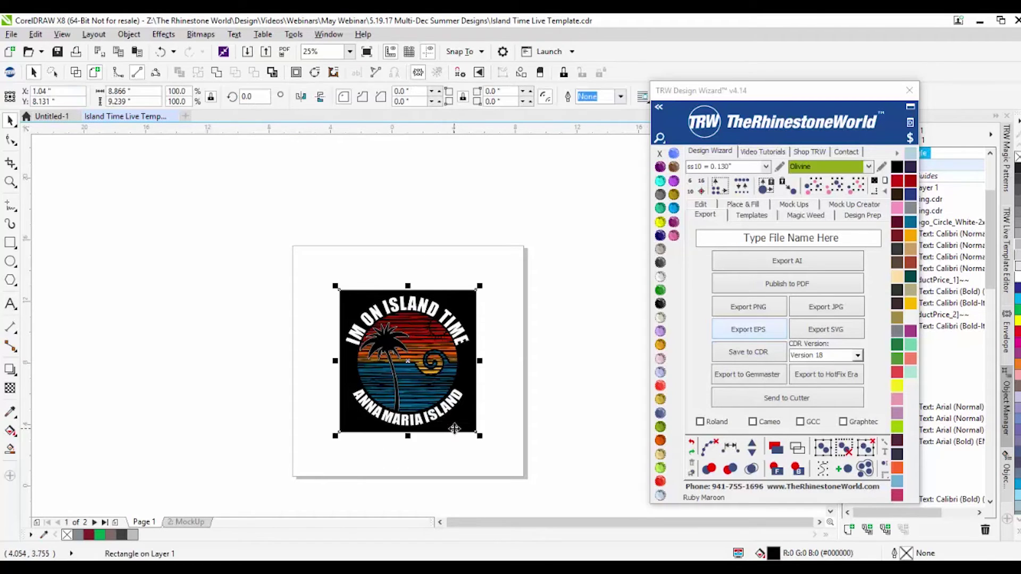
left_click(499, 397)
left_click(806, 214)
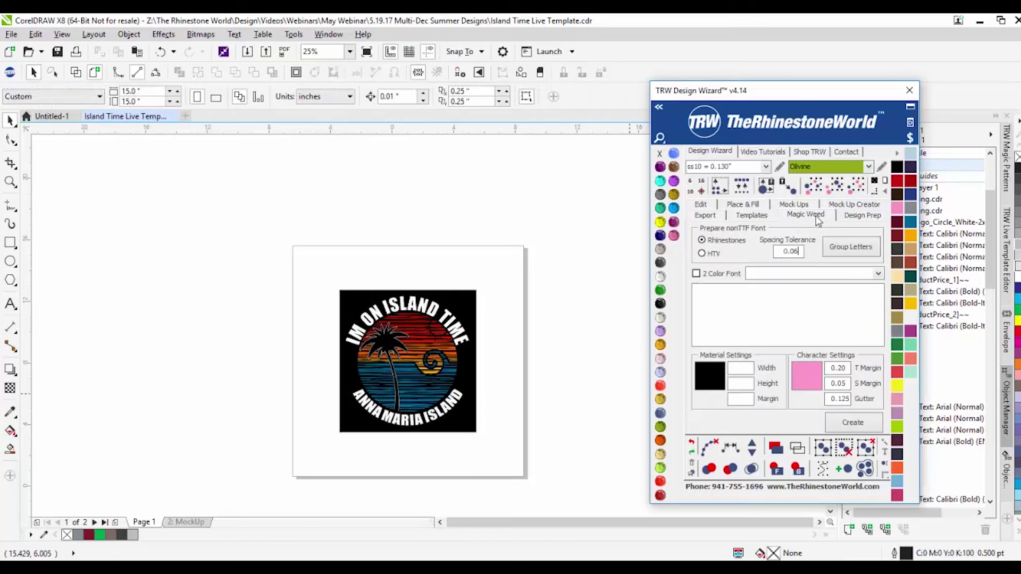
Step: Show the wizard's Templates options, move it aside for Object Manager, and select the whole design
left_click(752, 215)
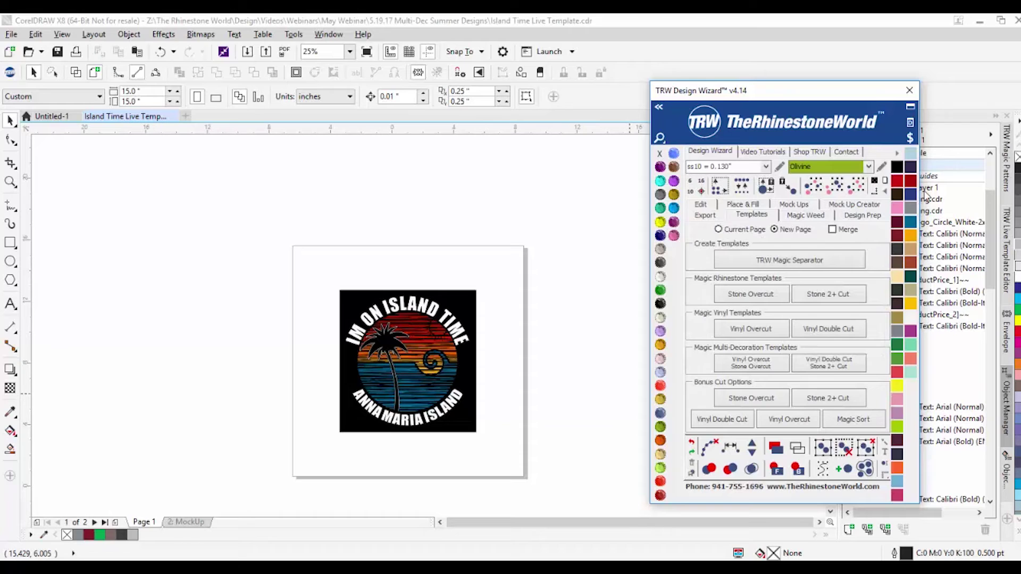
left_click(461, 301)
left_click_drag(830, 96, 688, 99)
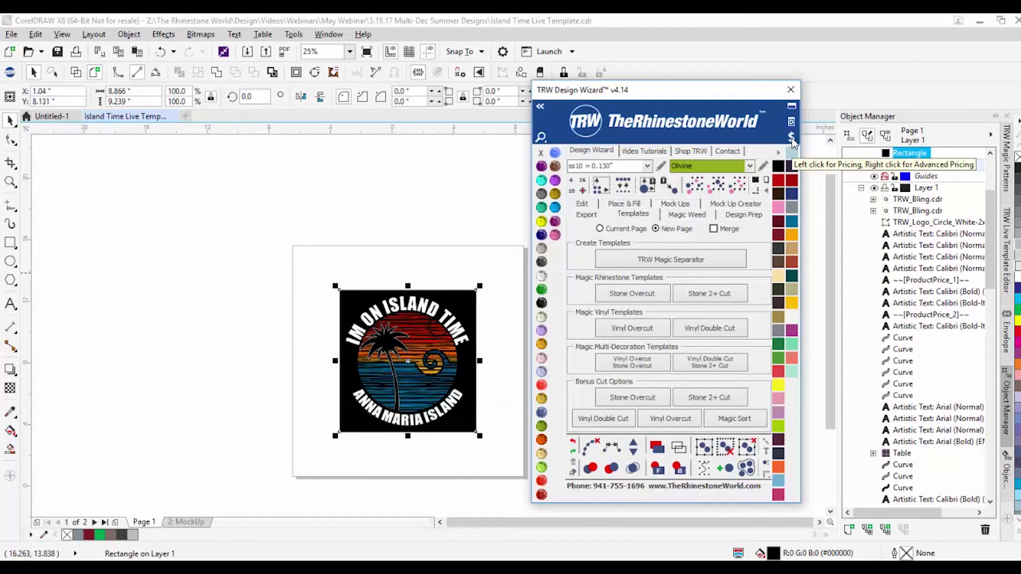
left_click(793, 140)
left_click_drag(315, 290, 495, 435)
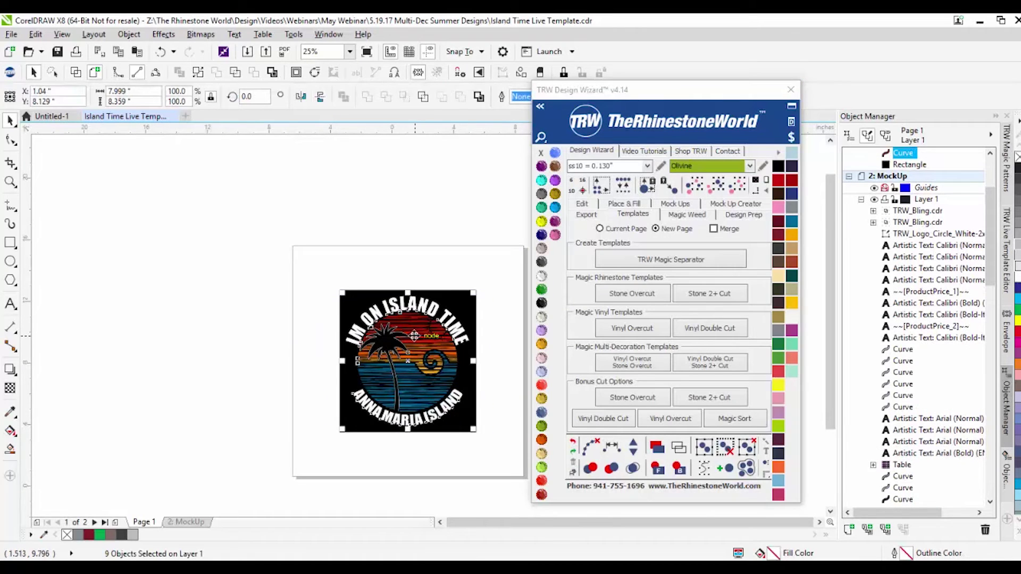
left_click_drag(353, 353, 353, 353)
key("ctrl+z")
Step: Undo an accidental fill change and select all letters of the IM ON ISLAND TIME arc text
left_click(419, 334)
scroll(419, 335, "up", 1)
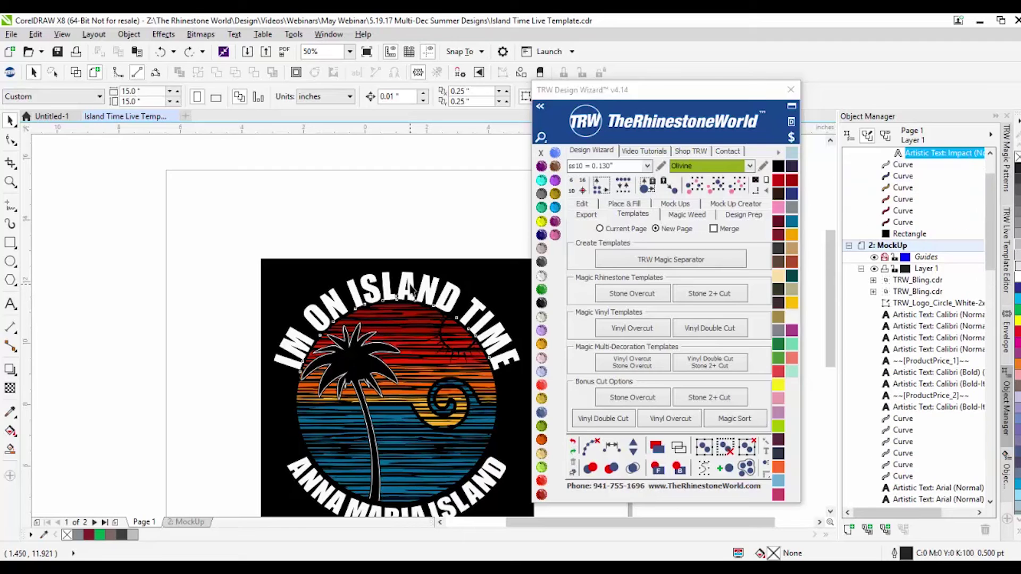
left_click(791, 316)
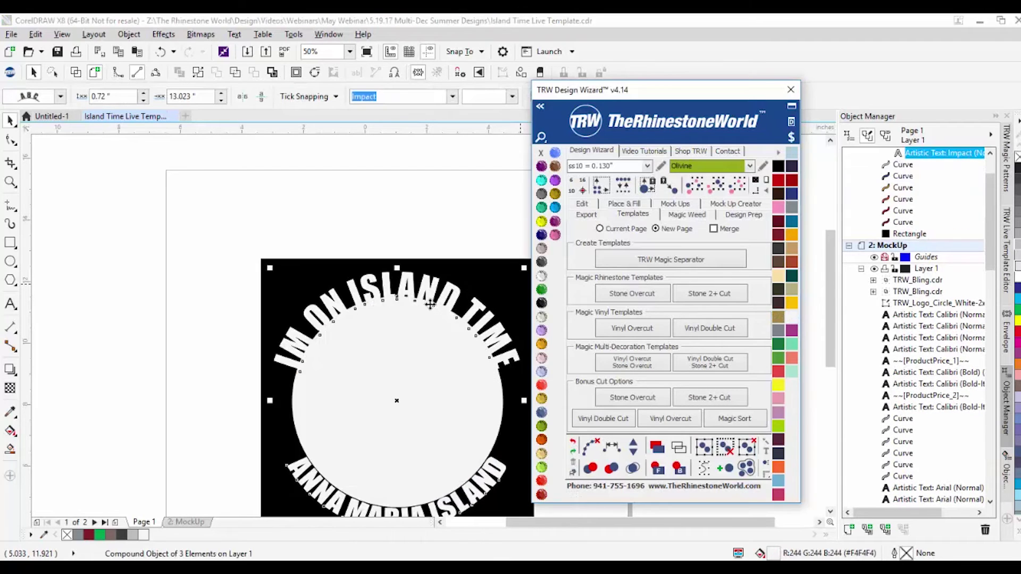
key("ctrl+z")
double_click(352, 294)
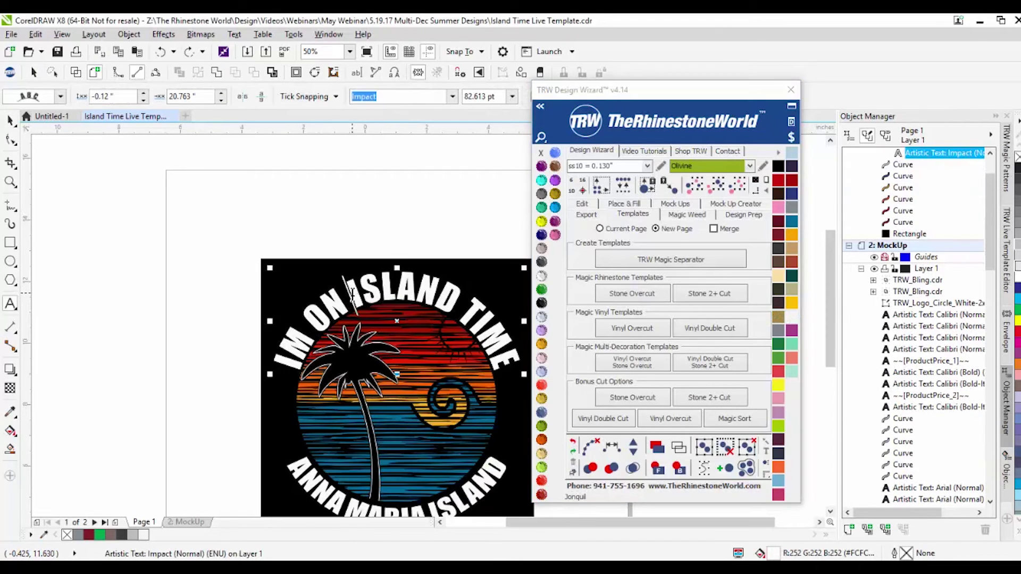
key("ctrl+a")
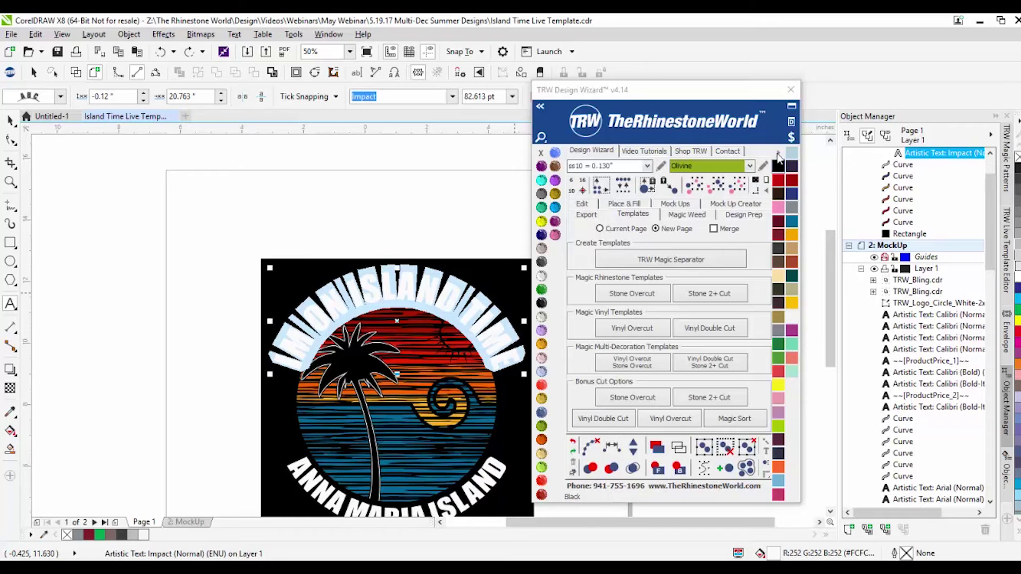
left_click(778, 152)
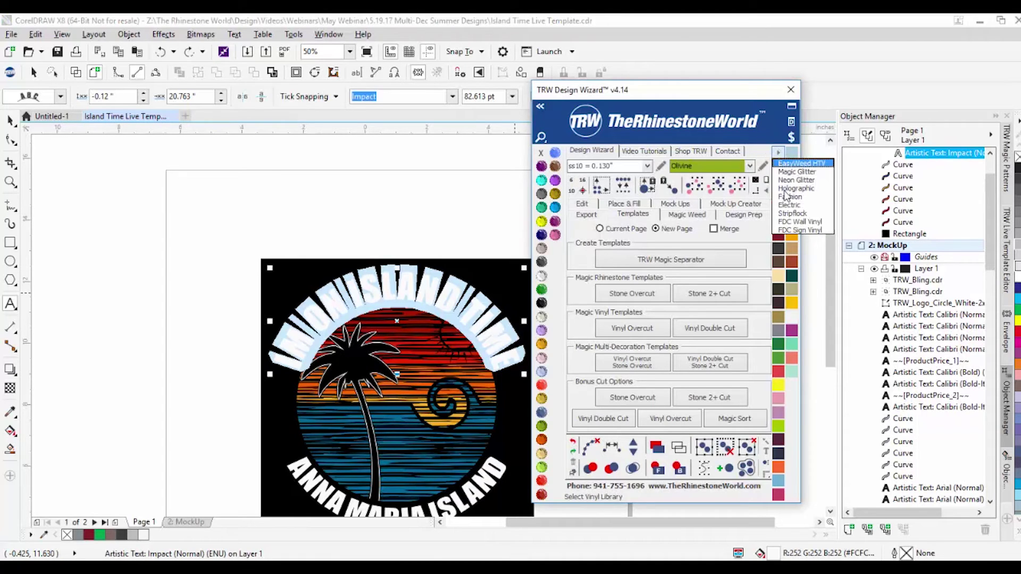
Step: Load EasyWeed HTV, make the arc text white vinyl, and select the red, orange and blue stripes
left_click(798, 222)
left_click(789, 322)
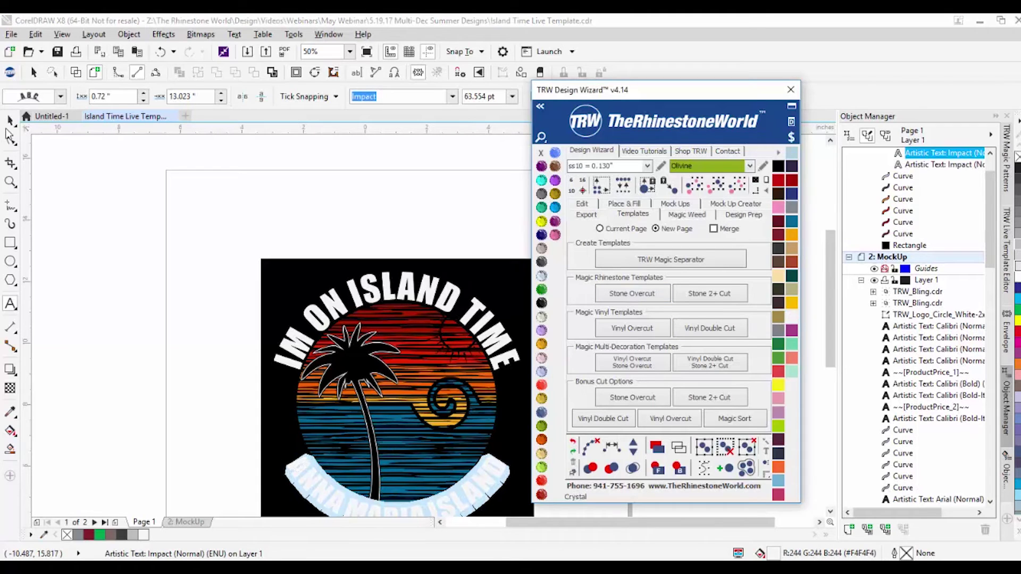
left_click(428, 319)
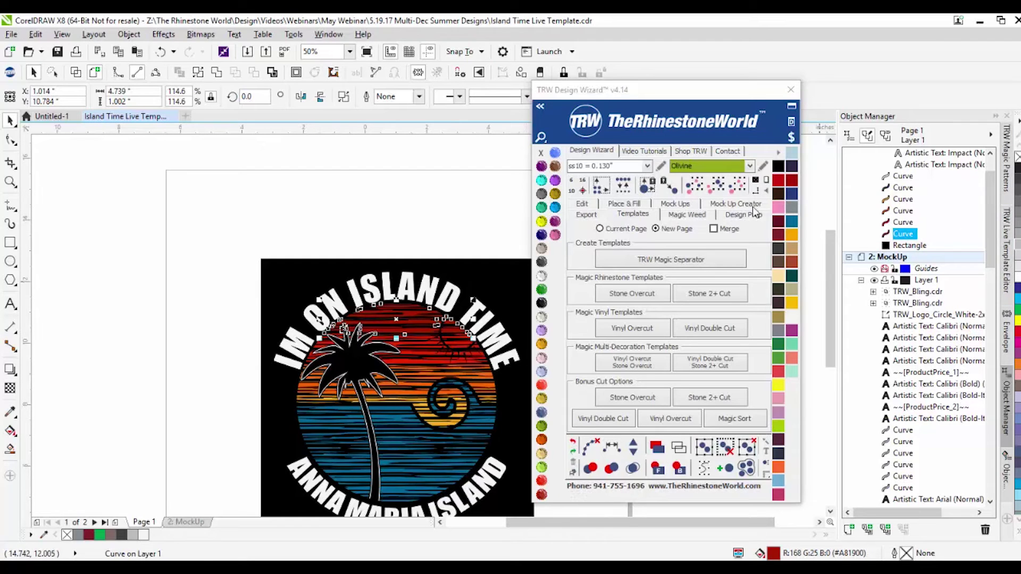
left_click(414, 368)
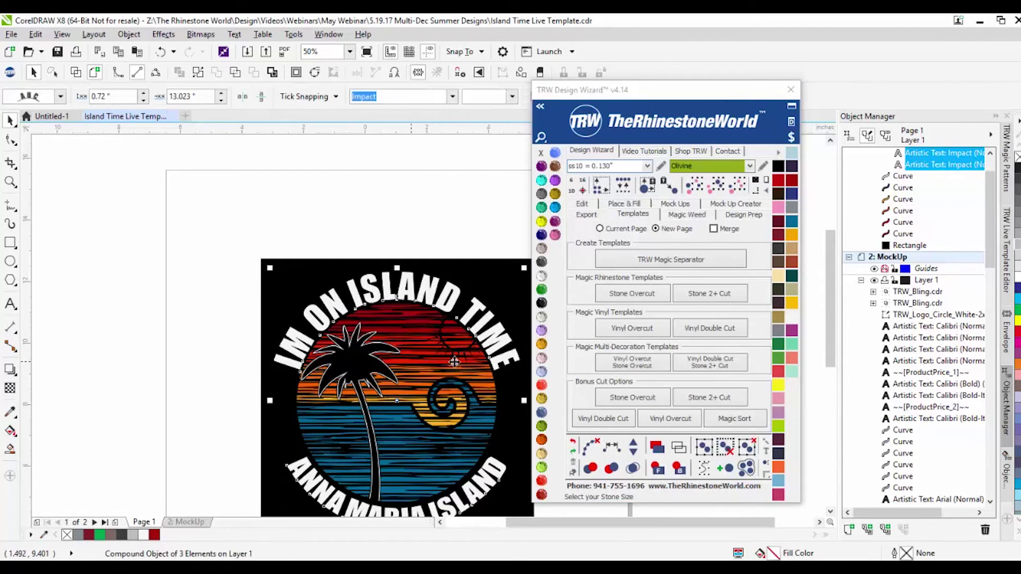
left_click(438, 371)
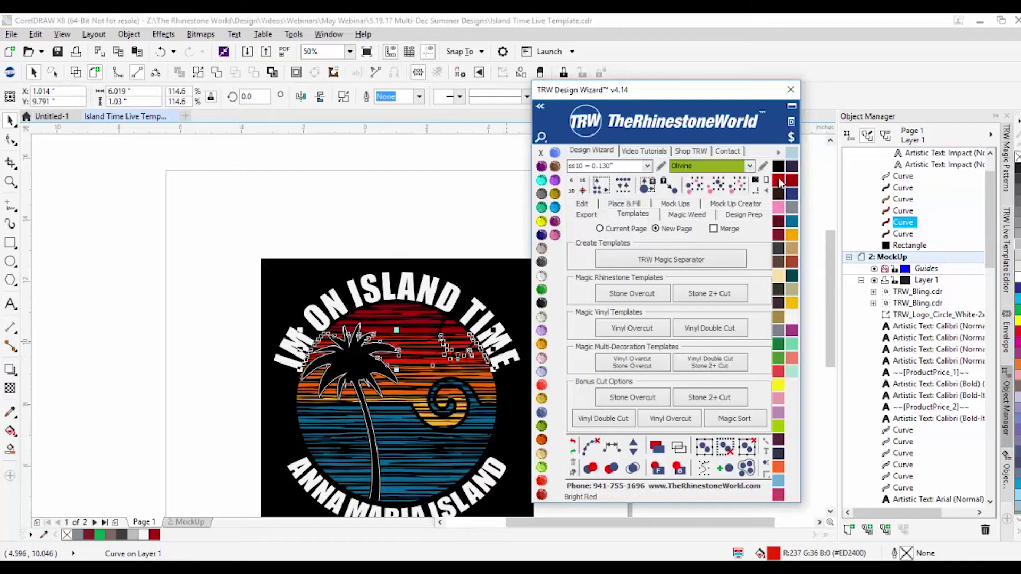
left_click(407, 391)
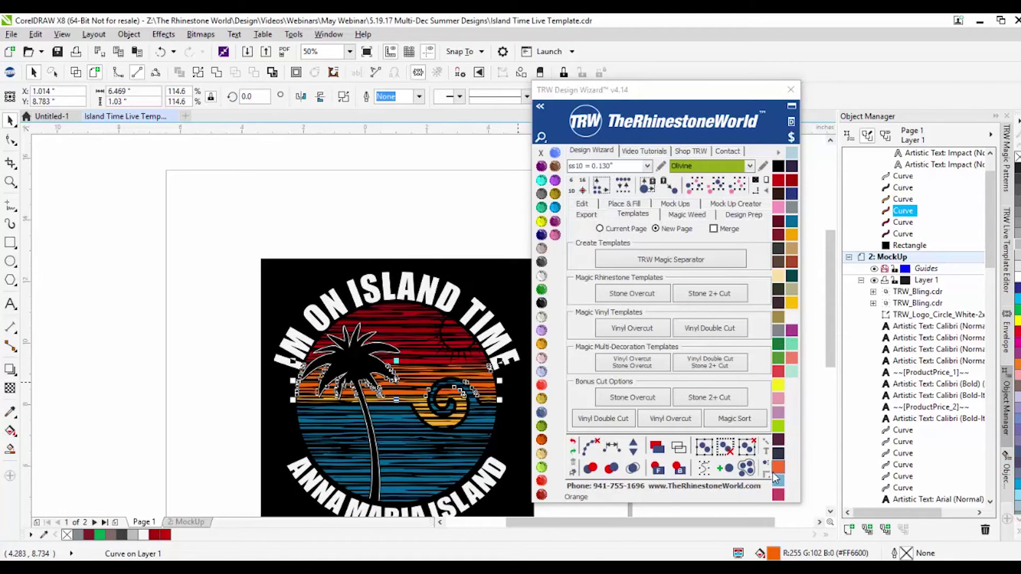
left_click(423, 418)
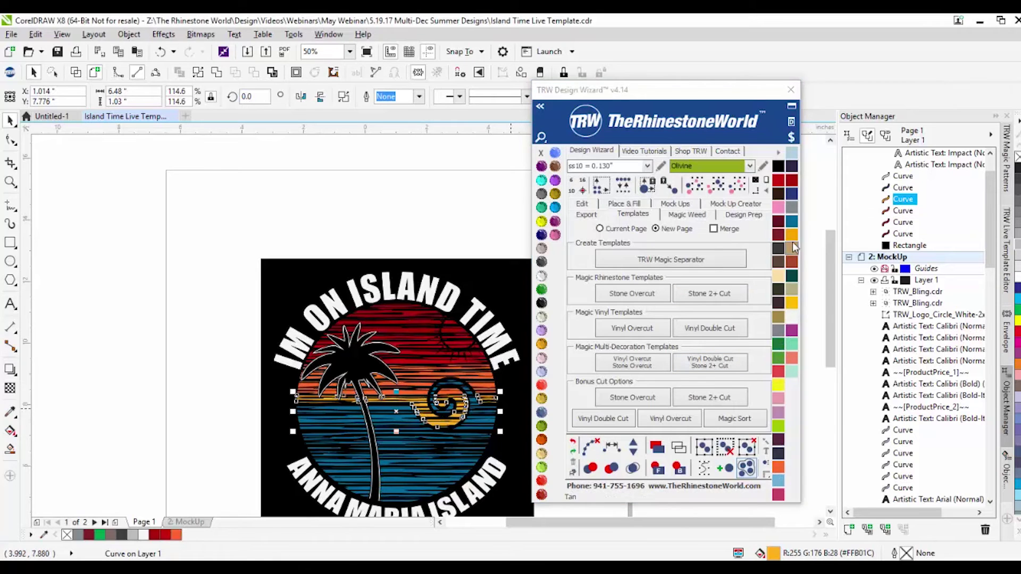
left_click(125, 269)
left_click(391, 439)
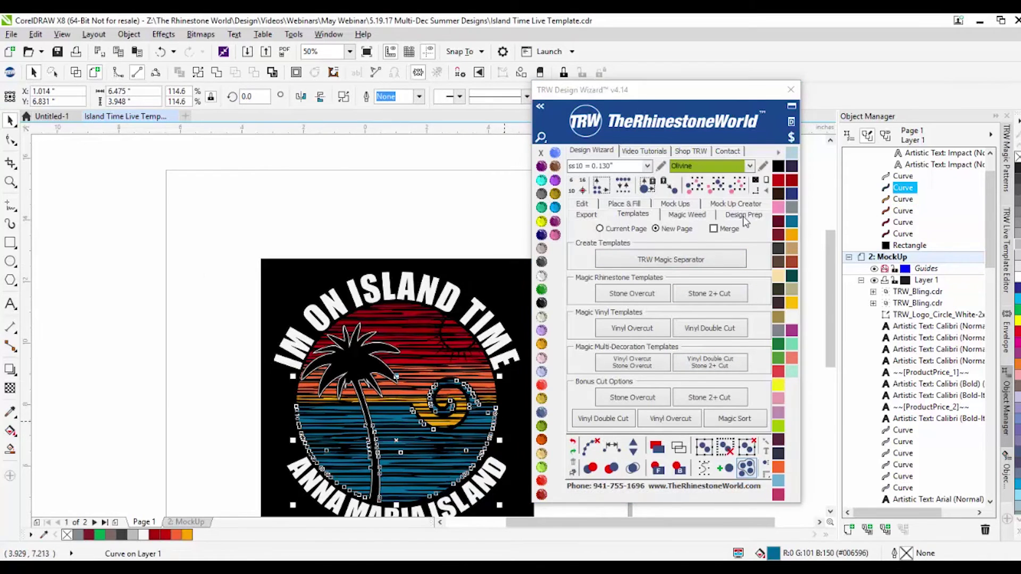
left_click(202, 247)
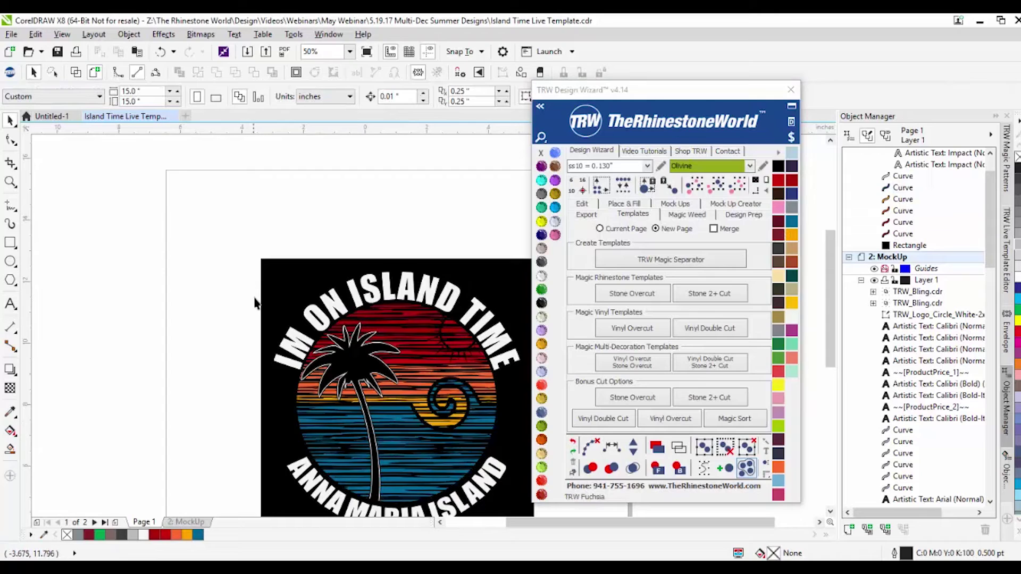
scroll(255, 293, "down", 1)
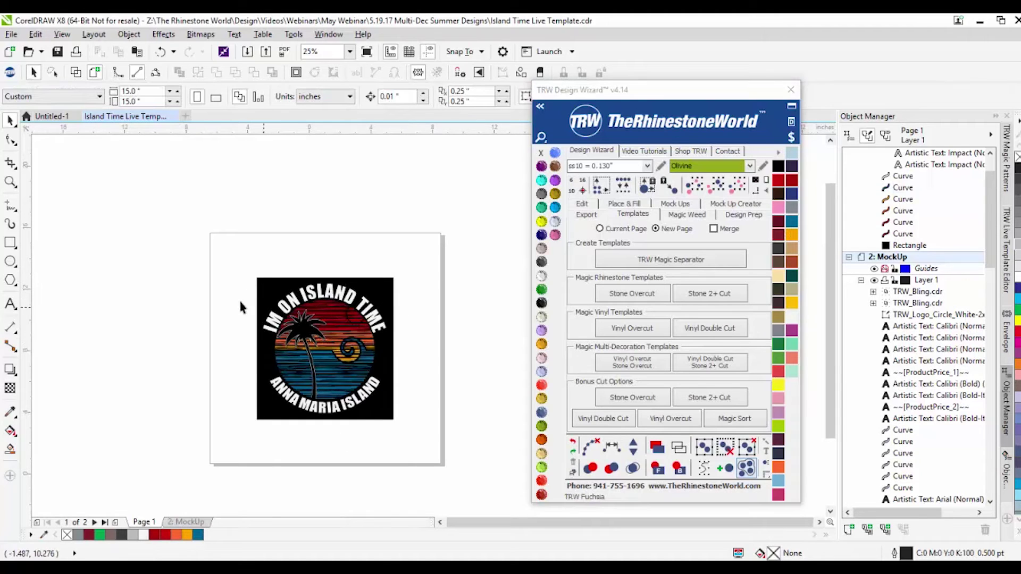
Step: For the selected design, set design fee 10, employee hourly rate 12.00 and 10 set-up minutes
left_click_drag(221, 274, 456, 412)
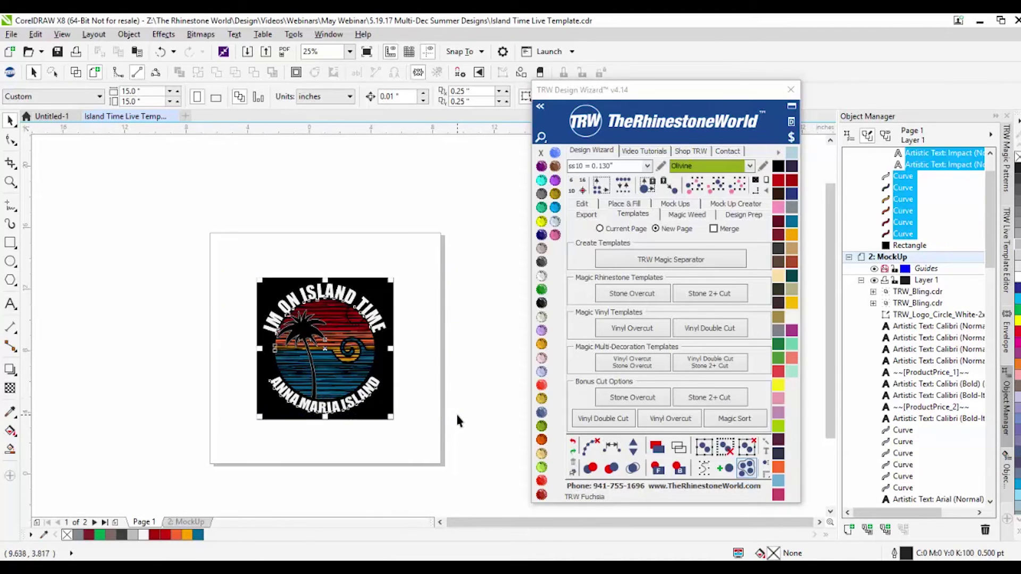
left_click(792, 138)
left_click(604, 219)
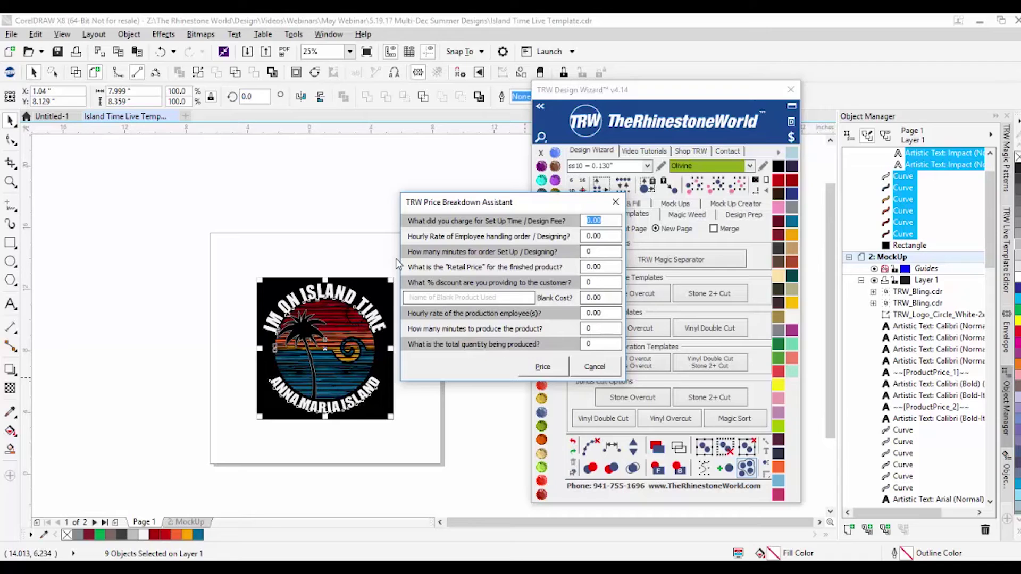
type("10")
key("Tab")
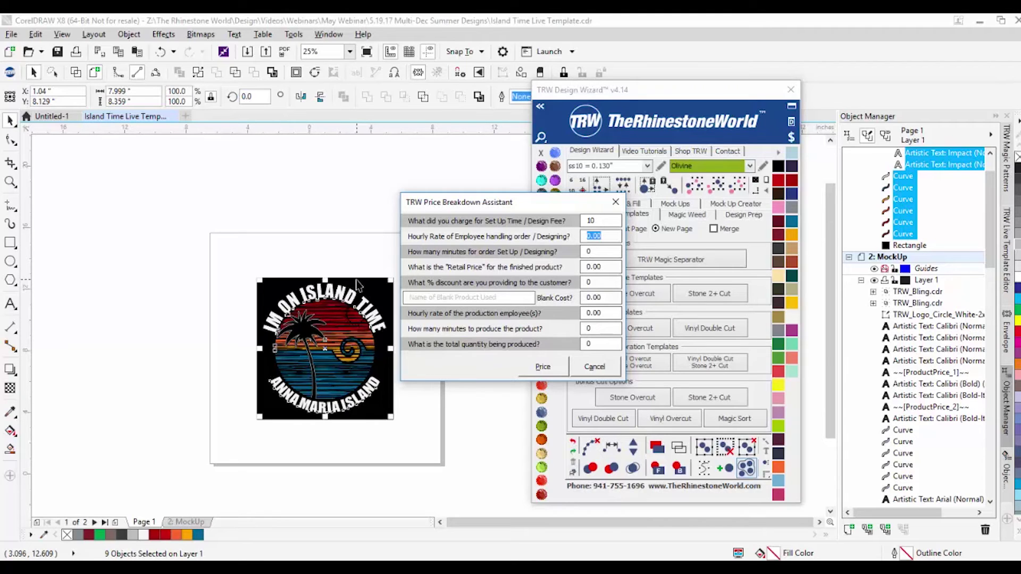
type("12.00")
key("Tab")
type("10")
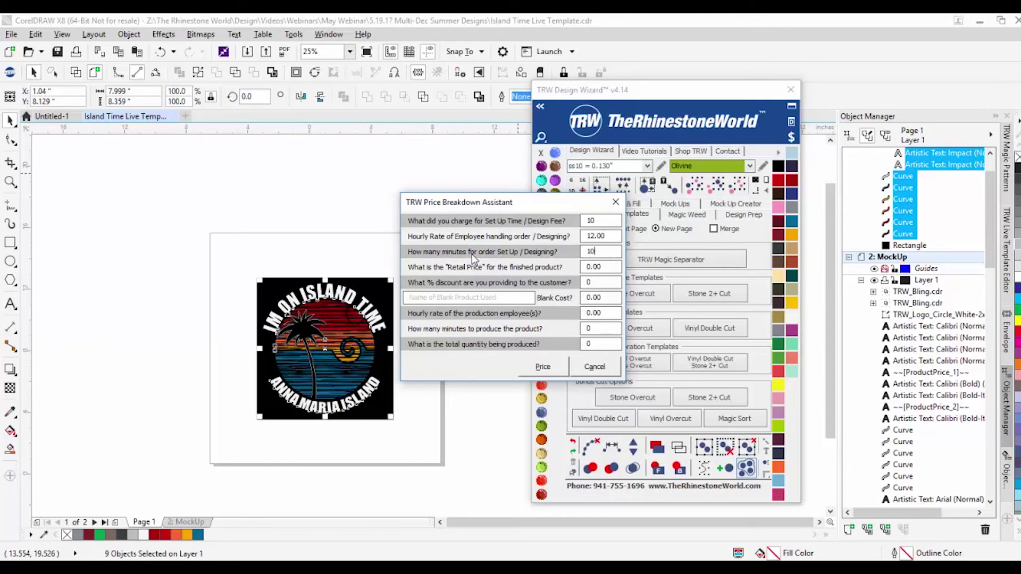
Step: Set the retail price to 25 and the customer discount to 10
left_click(605, 268)
left_click_drag(605, 271, 551, 271)
type("25")
left_click_drag(602, 282, 501, 285)
type("10")
Step: Enter blank Gildan White Tee at 3.00, production rate 12.00, 8 minutes, quantity 10
left_click_drag(525, 302, 392, 307)
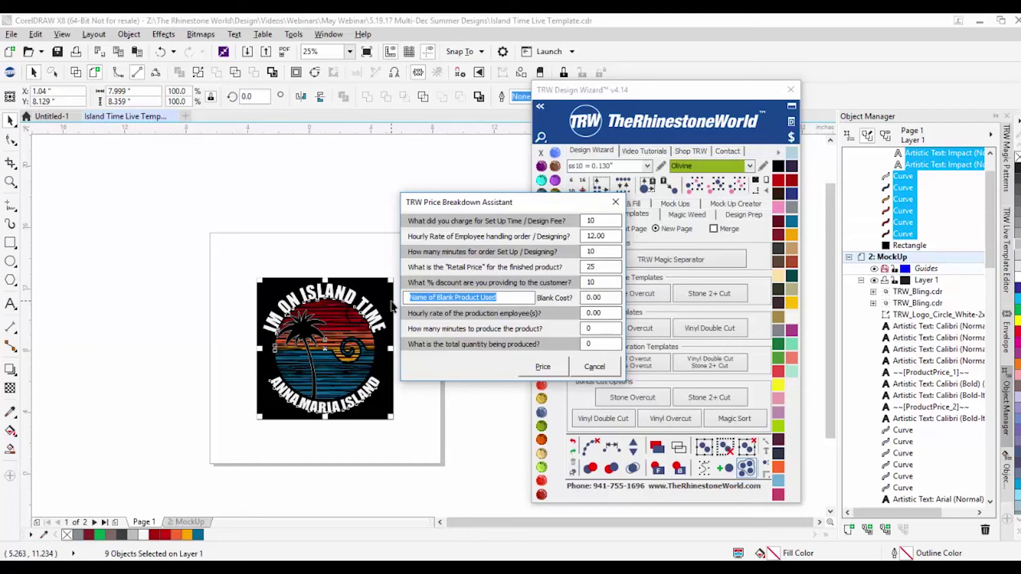
type("Gild")
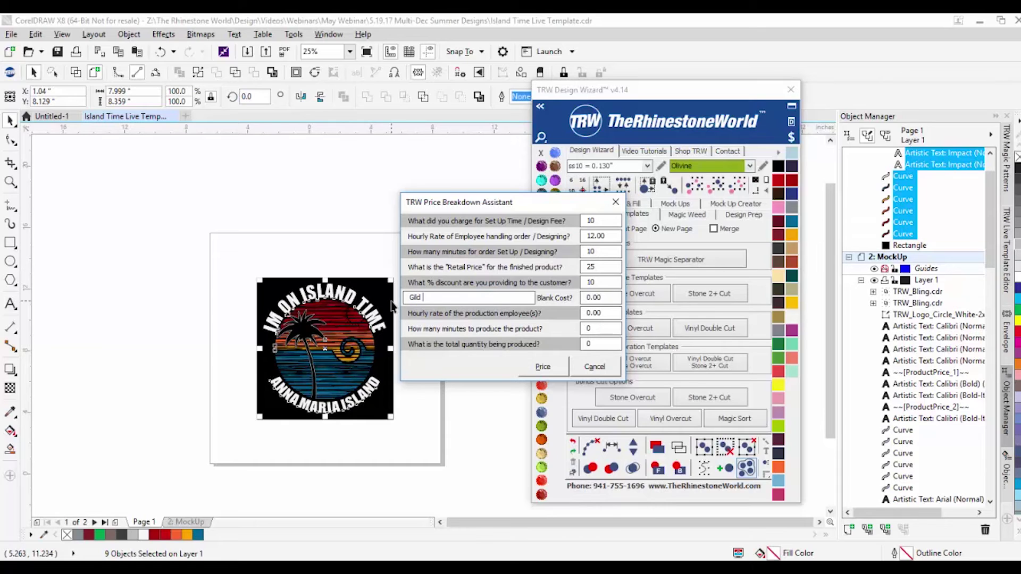
type("an White Te")
key("Tab")
type("3.00")
double_click(610, 314)
type("12.00")
key("Tab")
type("8")
key("Tab")
type("10")
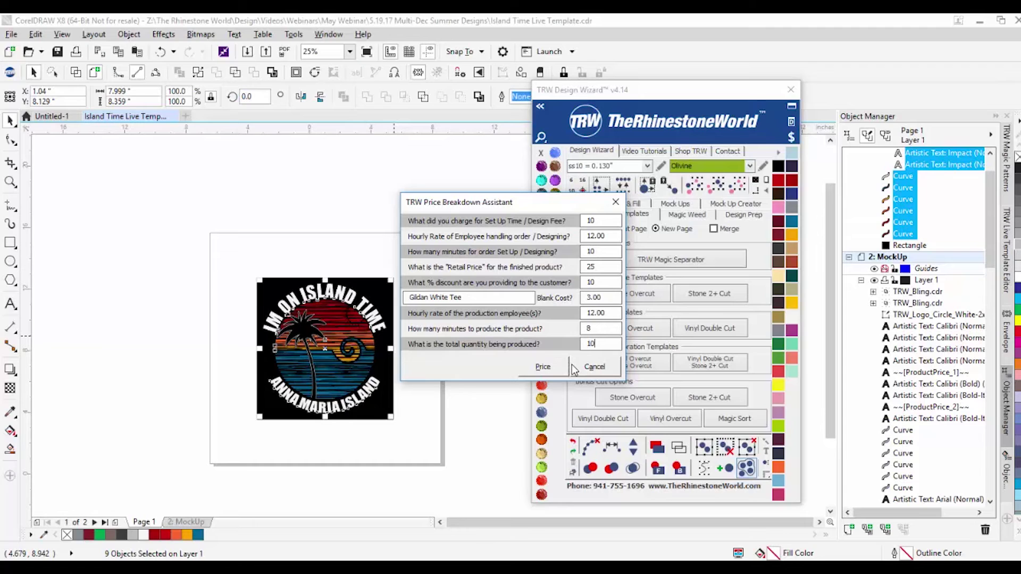
Step: Calculate the price breakdown, then enter the order number, customer's name and customer's e-mail
left_click(543, 367)
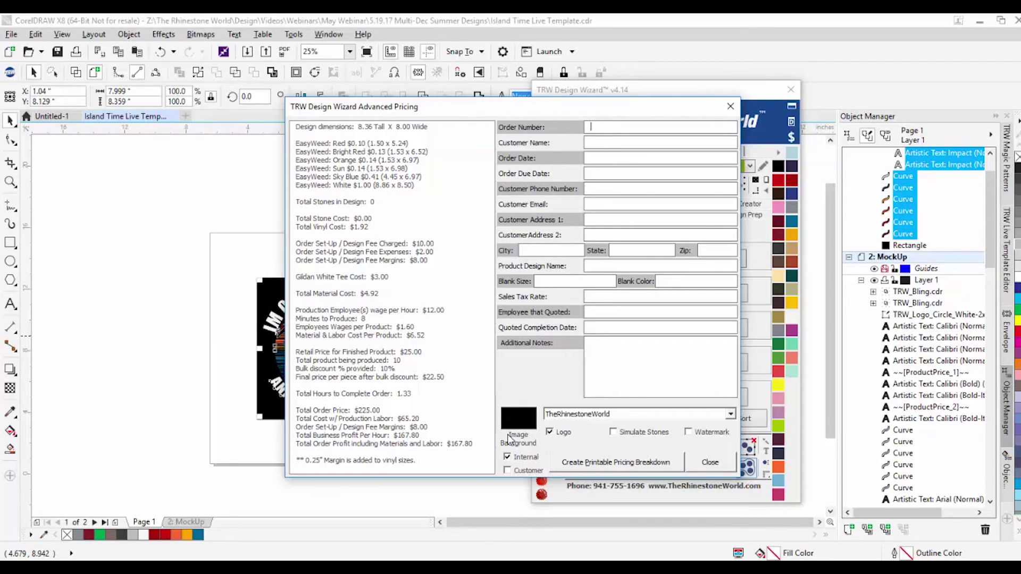
type("123")
key("Tab")
type("Sean")
type("1.23.1")
type("1.24")
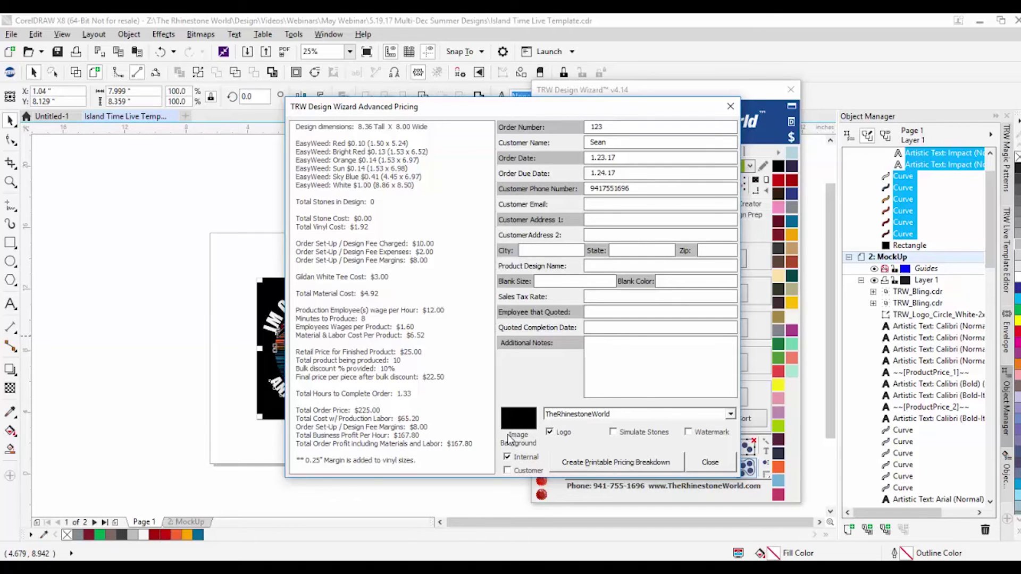
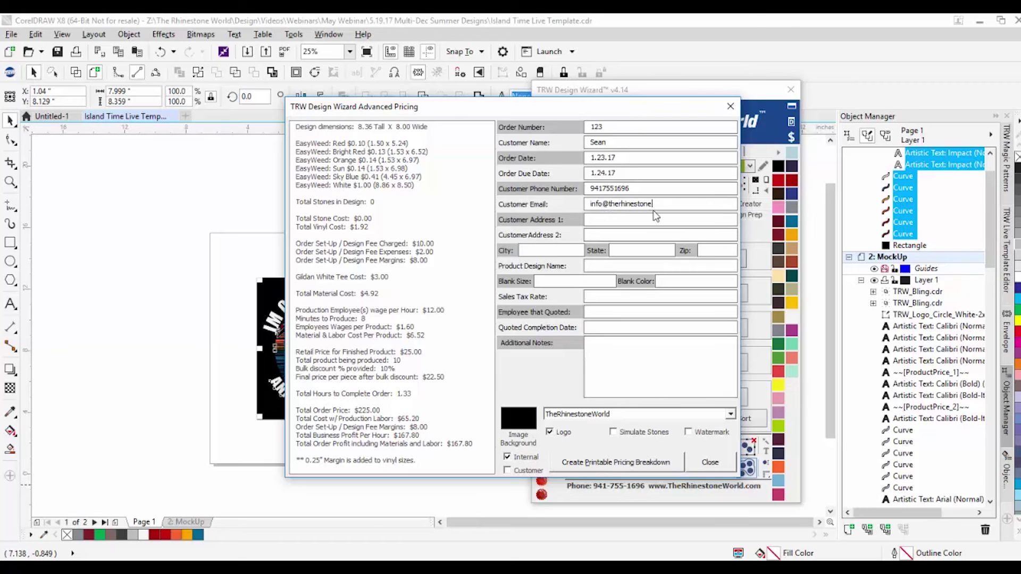
Step: Set sales tax to .065, keep the TheRhinestoneWorld logo, and drag the pricing window left
left_click(630, 295)
type(".065")
left_click(601, 416)
left_click(606, 423)
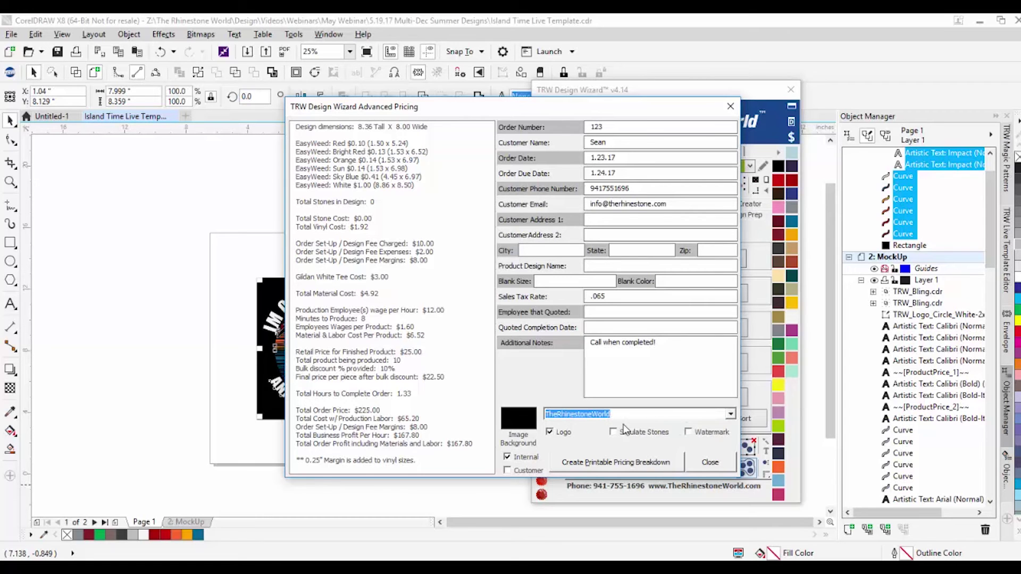
left_click_drag(661, 111, 422, 114)
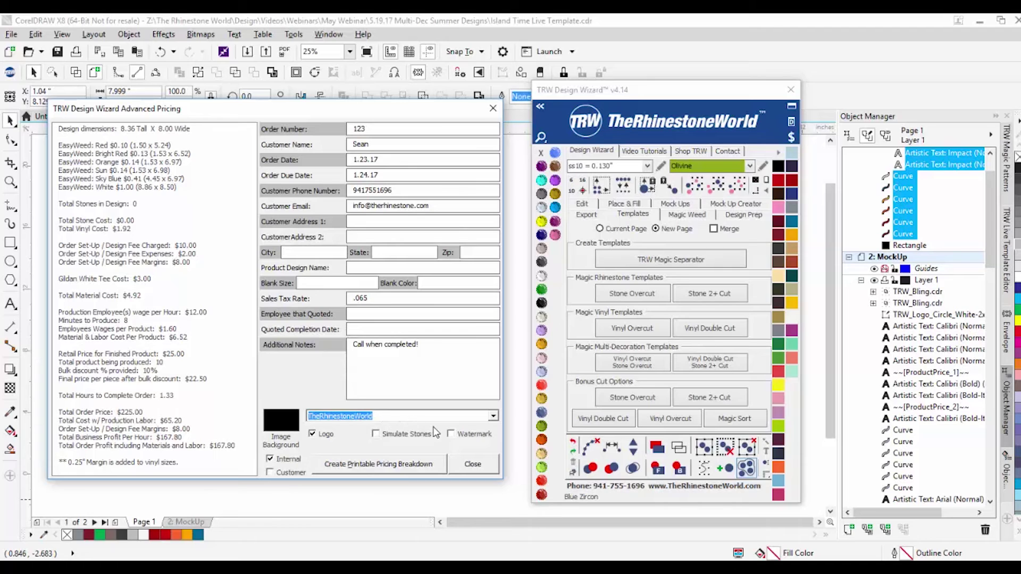
Step: Create the printable pricing breakdown with the TheRhinestoneWorld logo, a customer version and a watermark
left_click(493, 416)
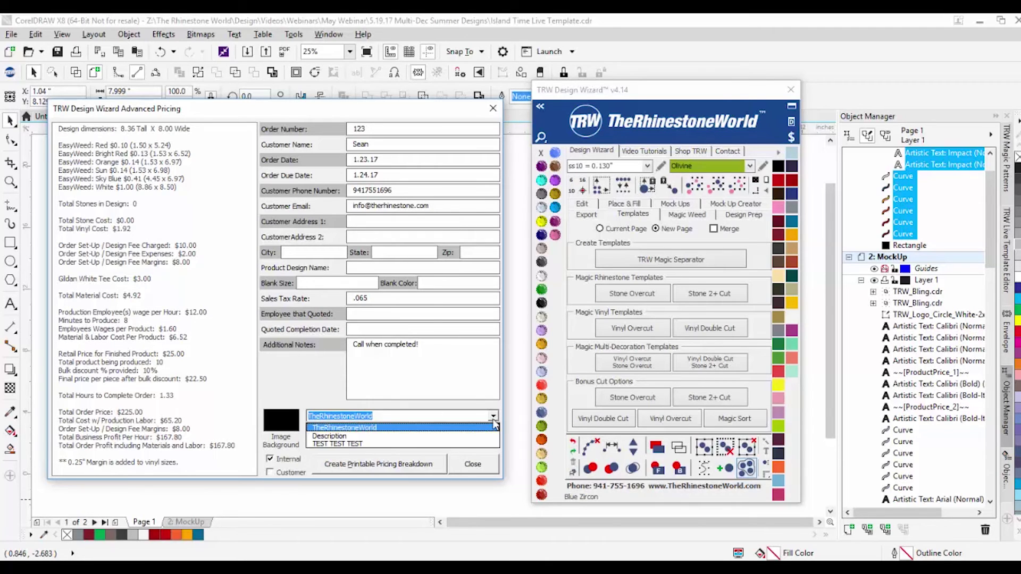
left_click(447, 428)
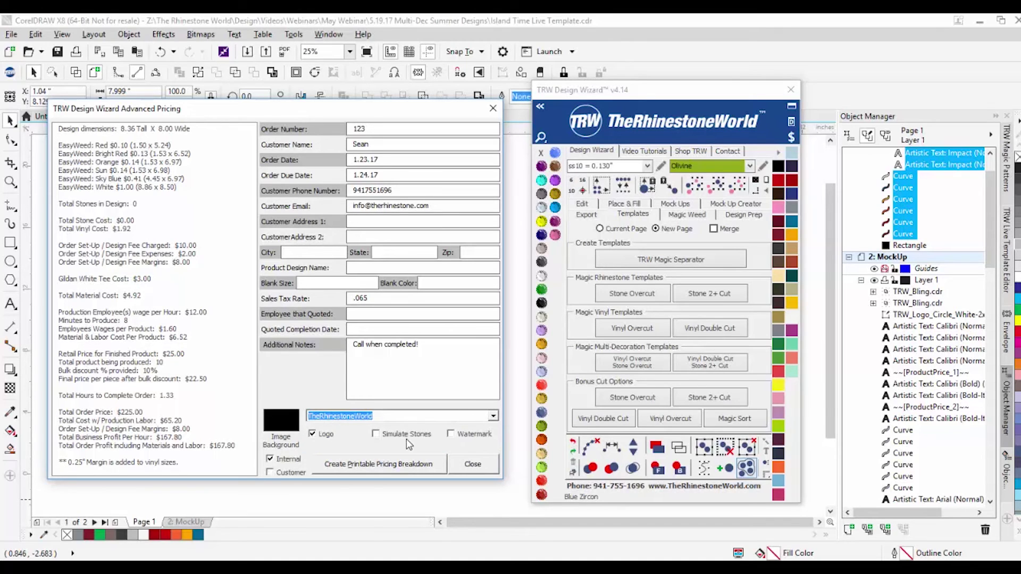
left_click(293, 473)
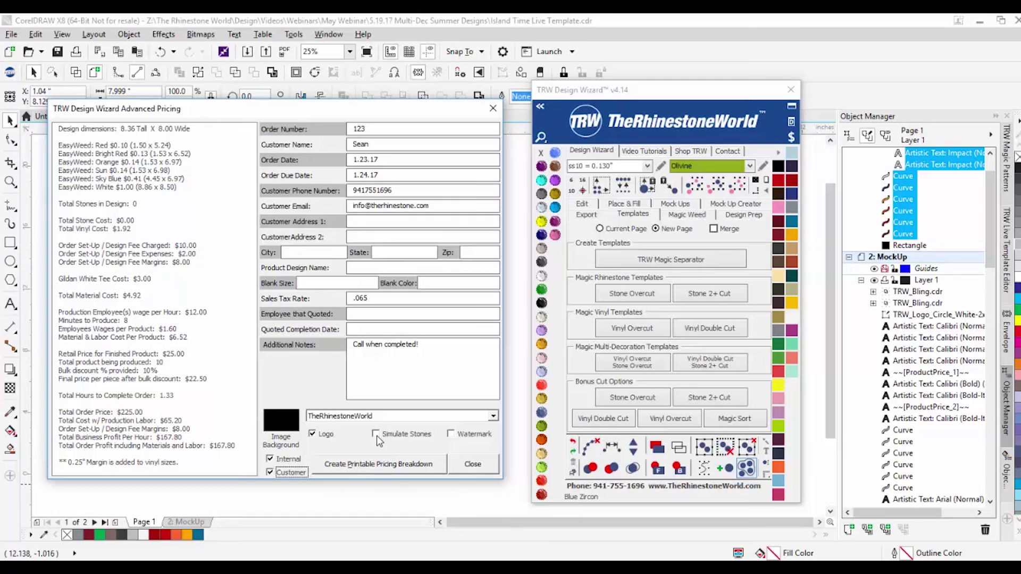
left_click(452, 435)
left_click(346, 468)
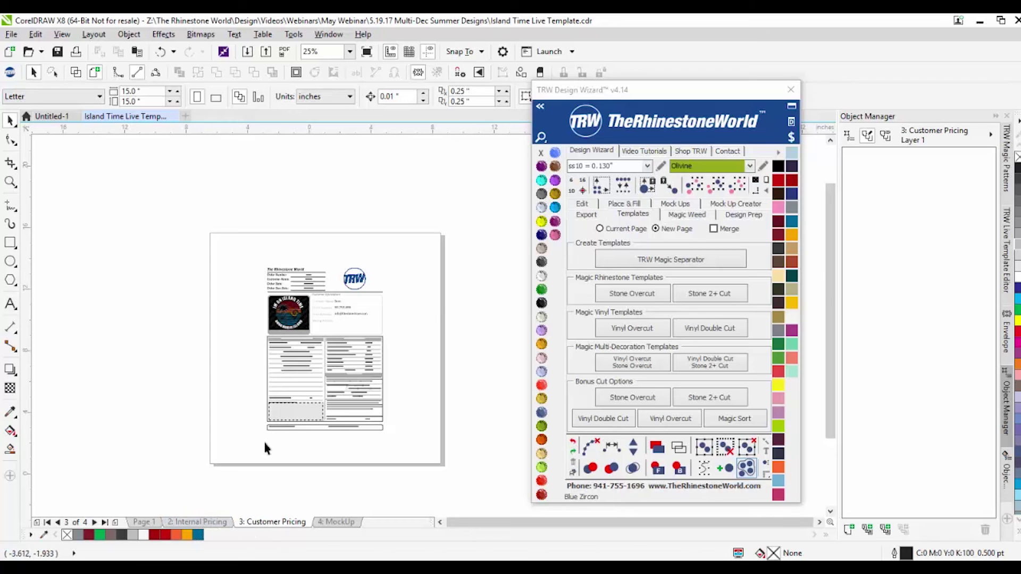
scroll(311, 355, "up", 1)
scroll(325, 283, "up", 1)
scroll(255, 317, "down", 1)
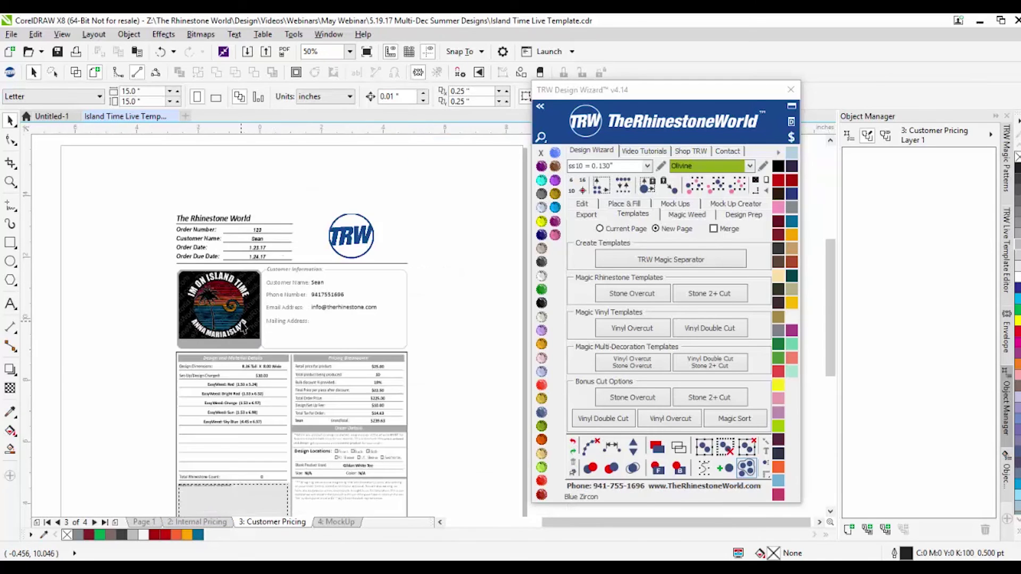
scroll(267, 264, "up", 1)
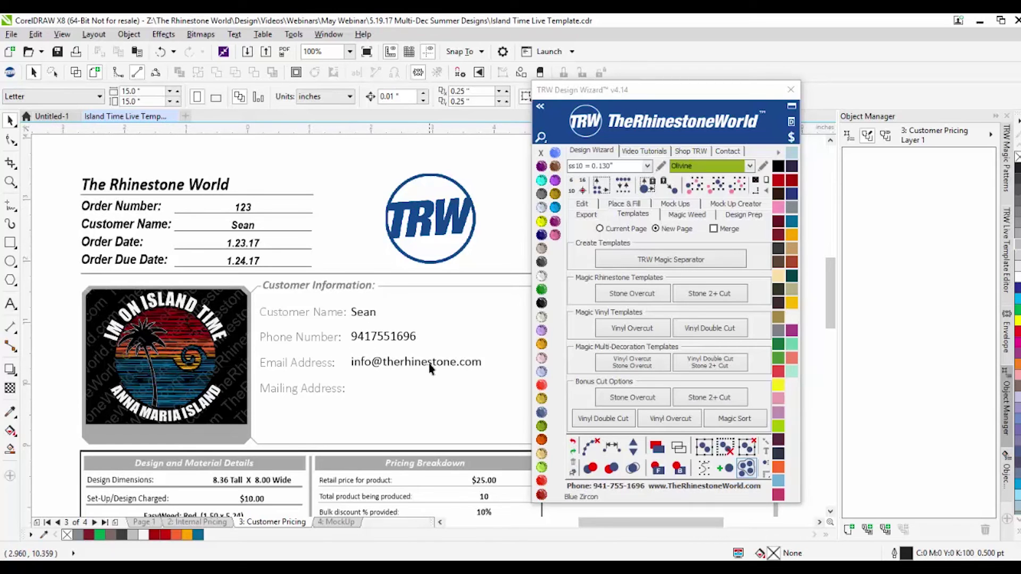
scroll(330, 298, "down", 2)
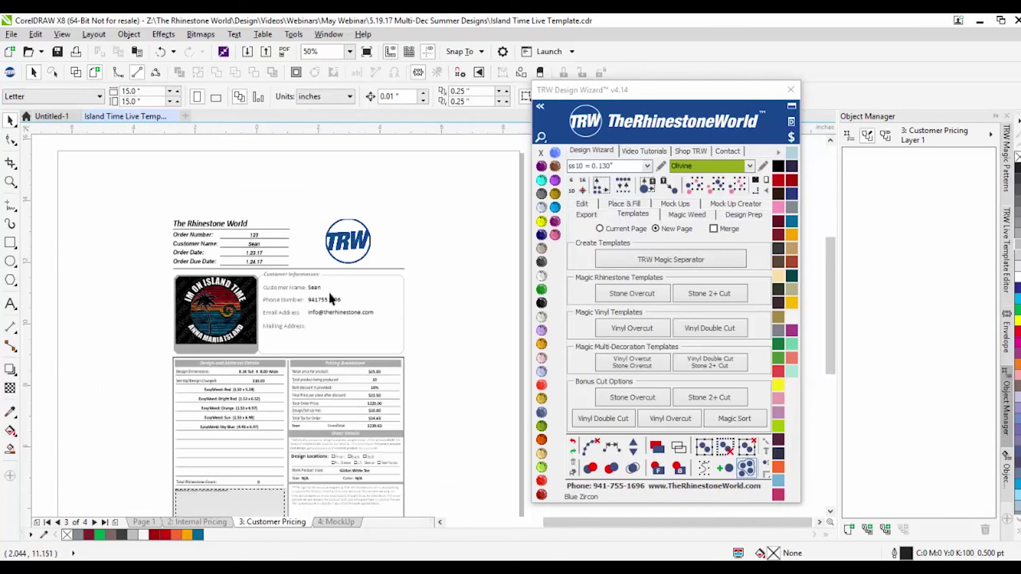
scroll(329, 301, "up", 2)
scroll(338, 281, "down", 1)
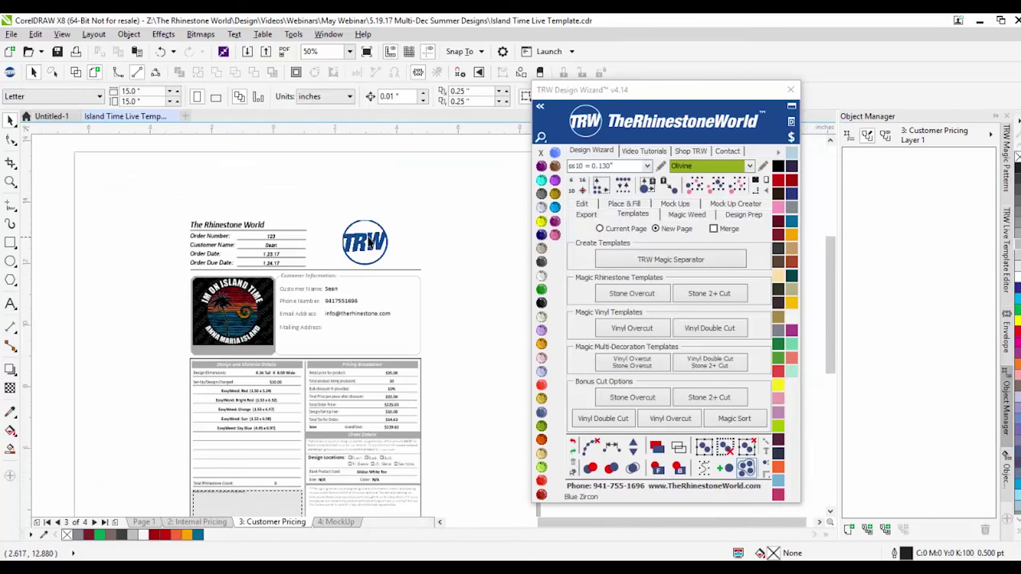
scroll(371, 363, "up", 2)
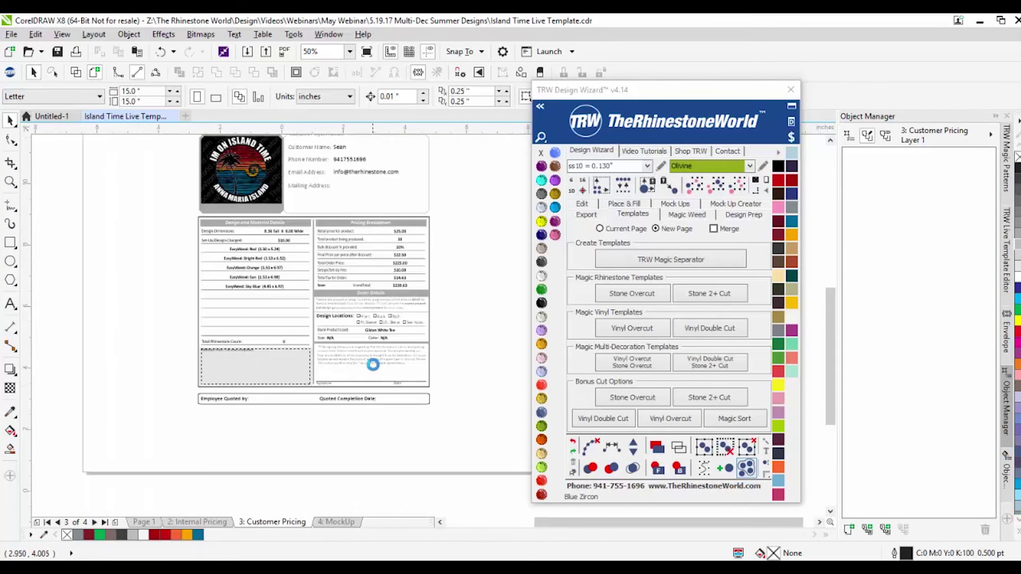
scroll(455, 348, "down", 1)
scroll(360, 371, "up", 1)
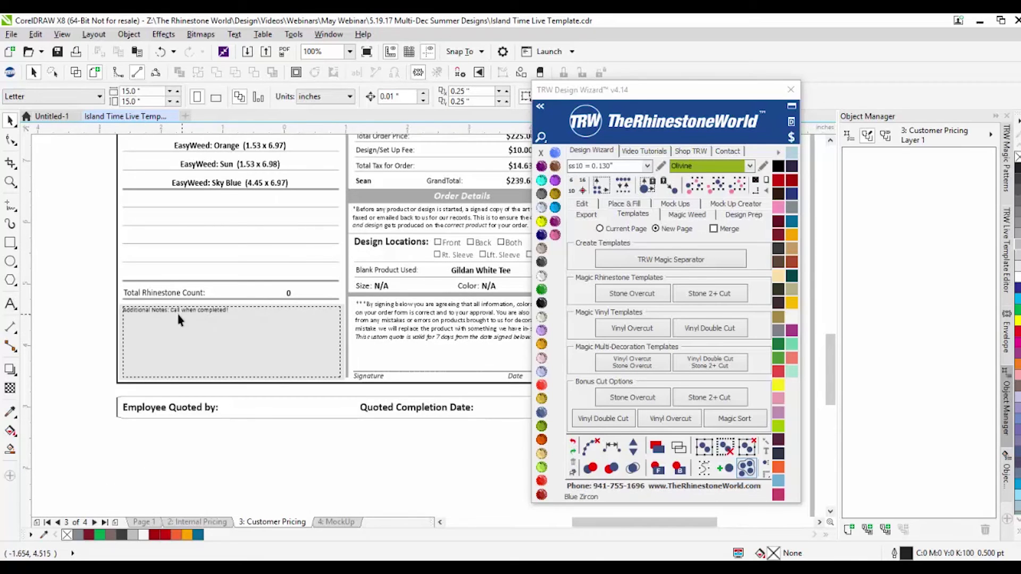
scroll(149, 328, "down", 1)
scroll(229, 328, "up", 1)
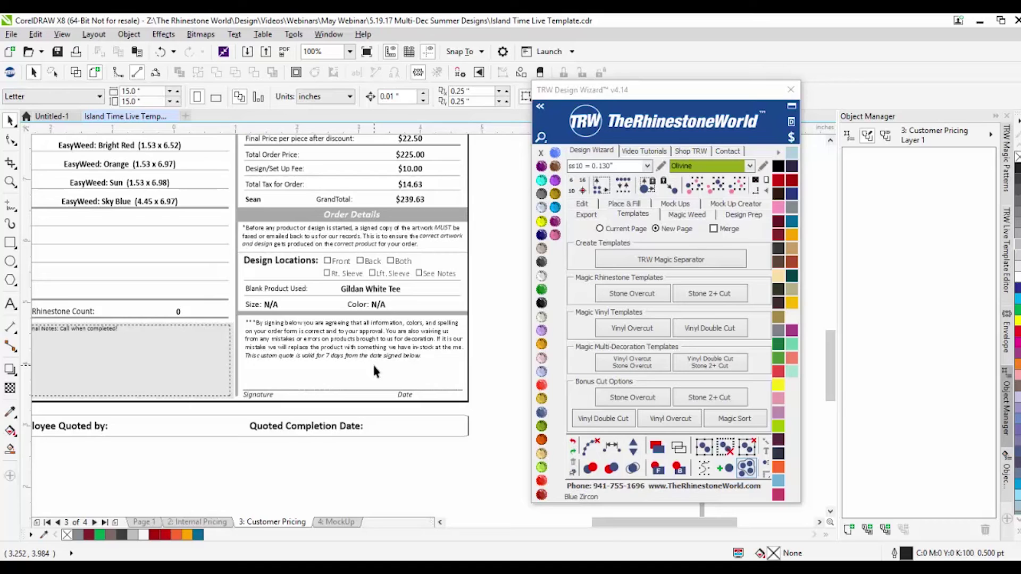
scroll(372, 375, "down", 3)
scroll(361, 393, "up", 3)
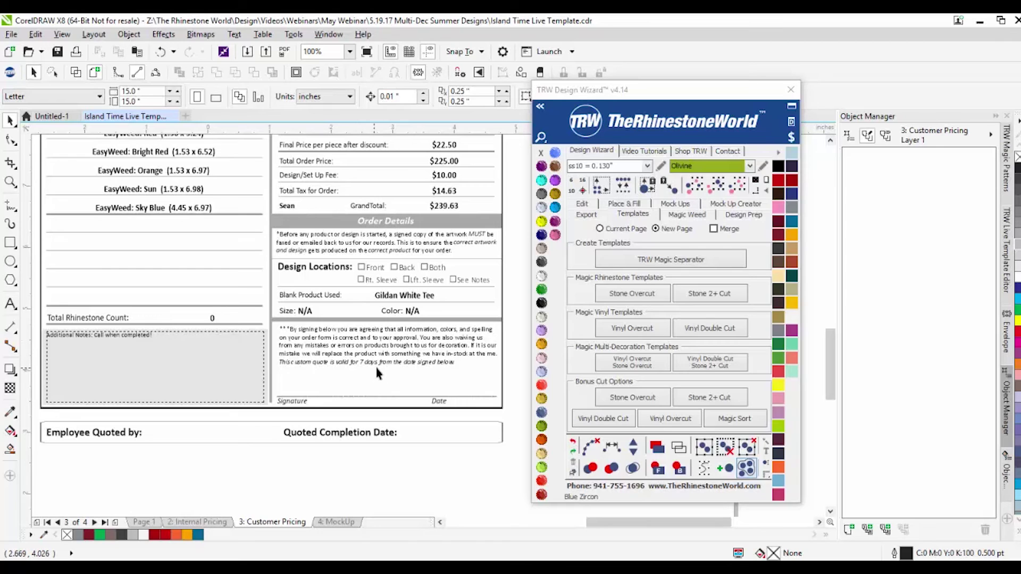
scroll(376, 366, "down", 3)
scroll(366, 290, "up", 3)
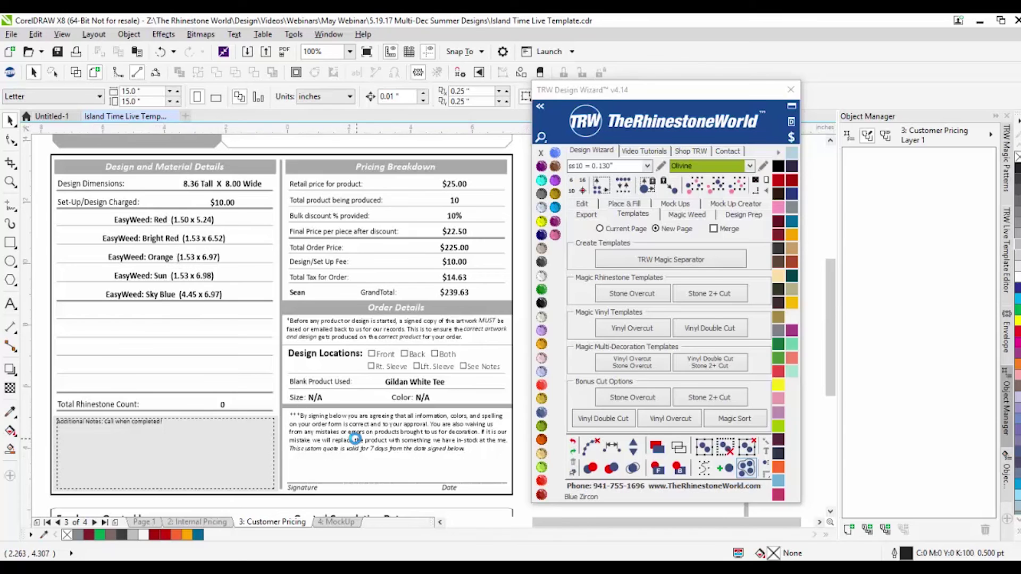
scroll(351, 433, "down", 2)
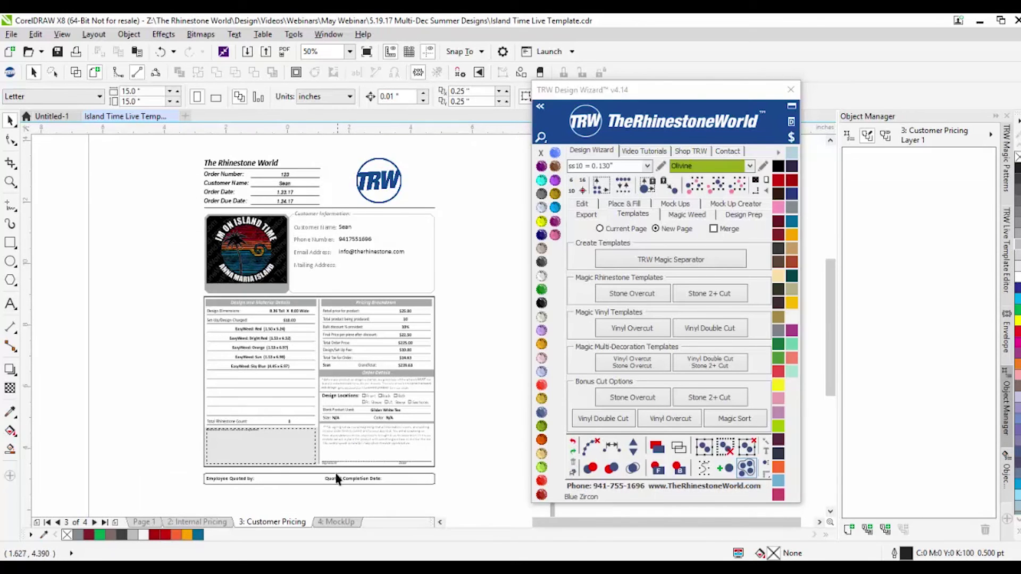
Step: Switch to page 2: Internal Pricing and zoom in to review the order form
left_click(198, 523)
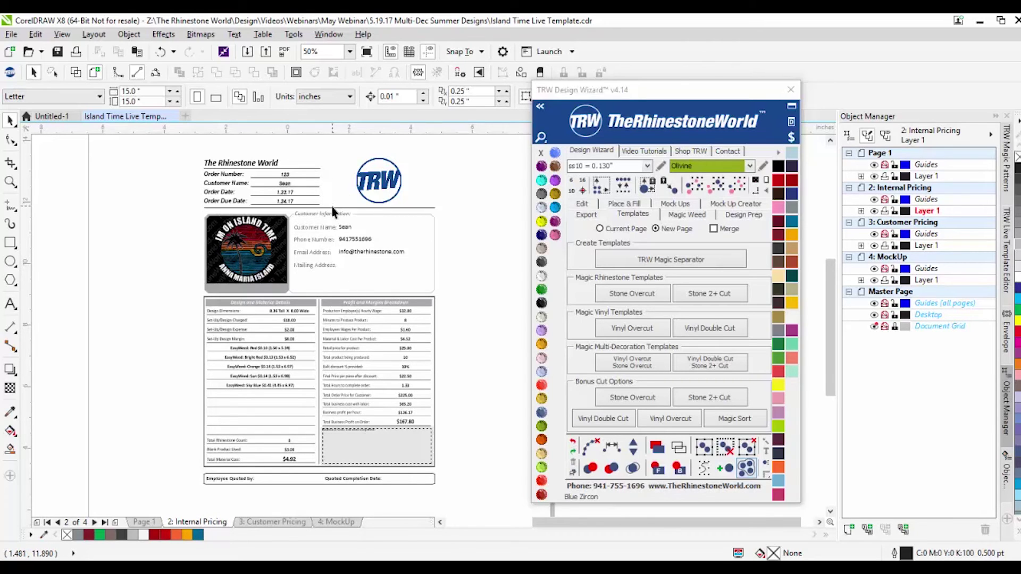
scroll(282, 377, "up", 2)
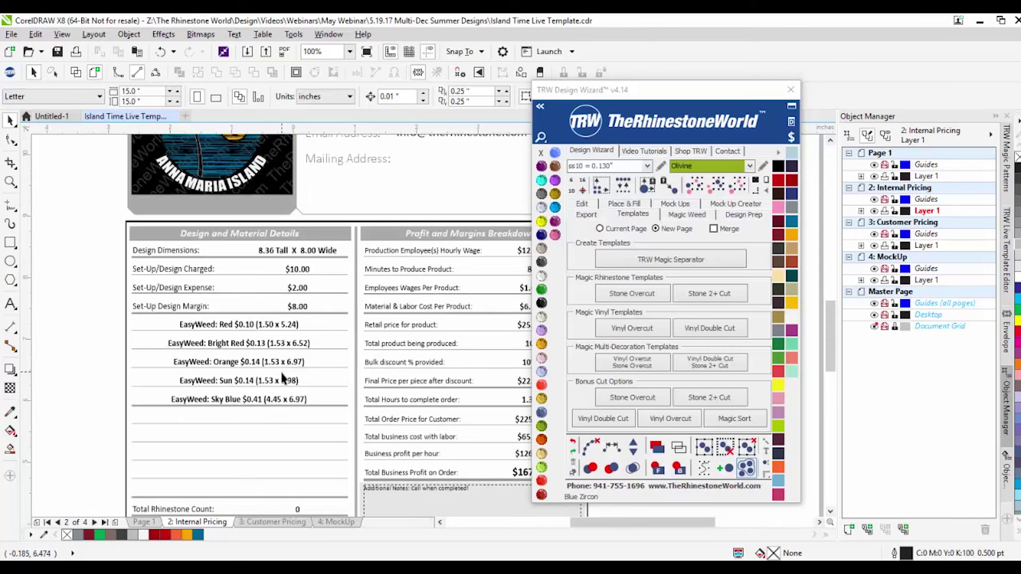
scroll(285, 340, "down", 1)
scroll(428, 375, "up", 1)
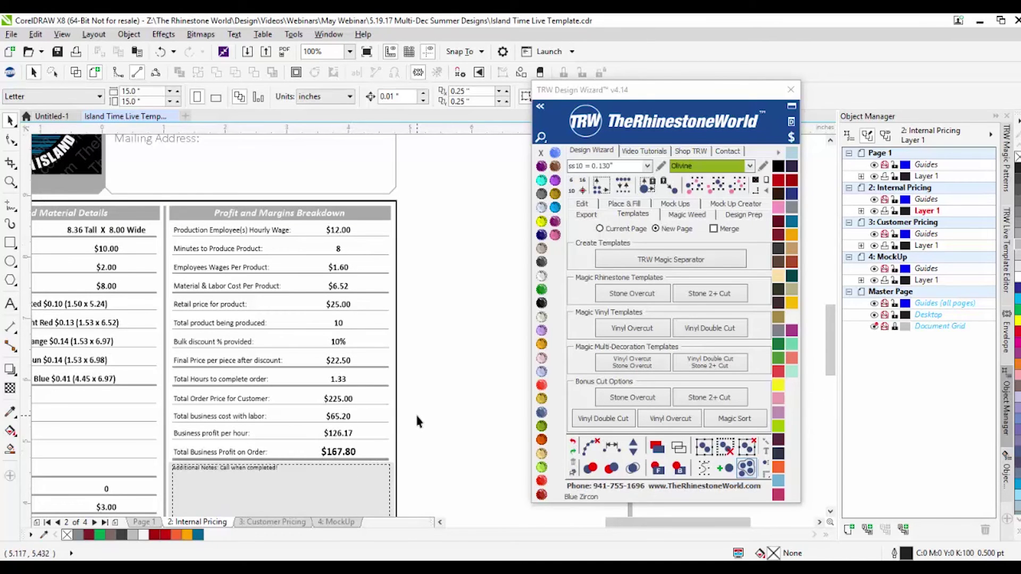
scroll(380, 369, "down", 2)
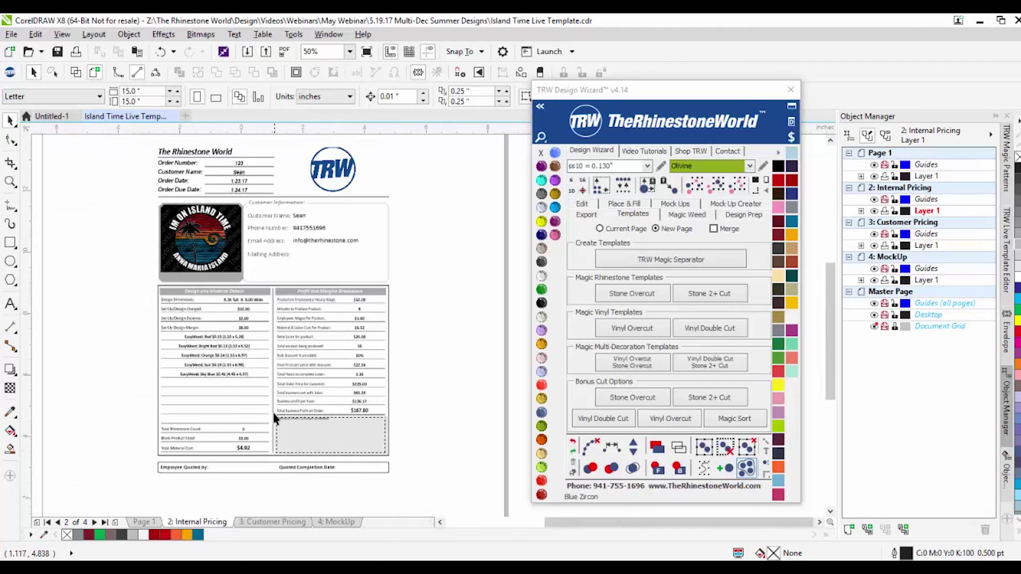
scroll(190, 135, "up", 2)
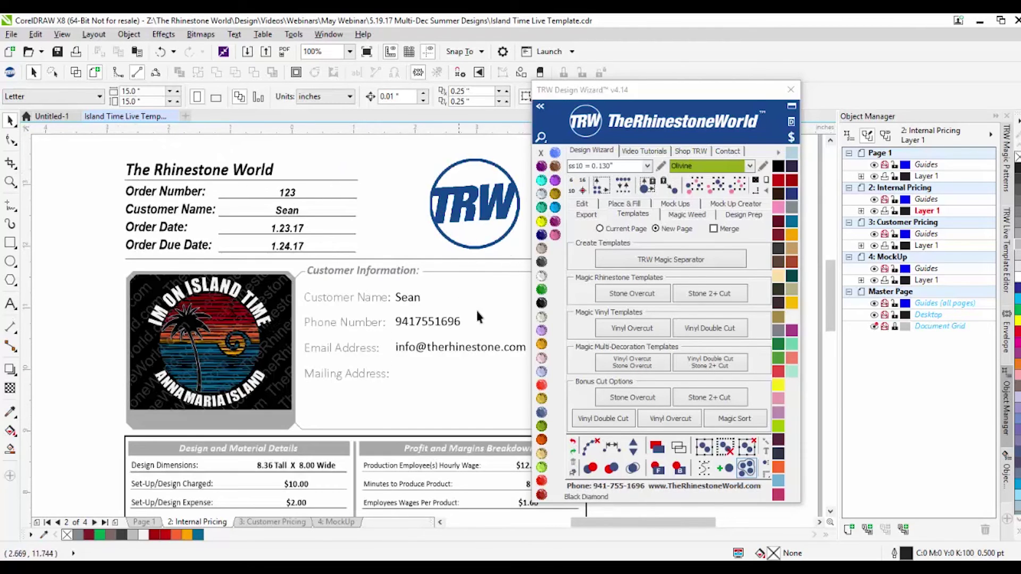
Step: Show the Mock Ups options in the Design Wizard
left_click(676, 205)
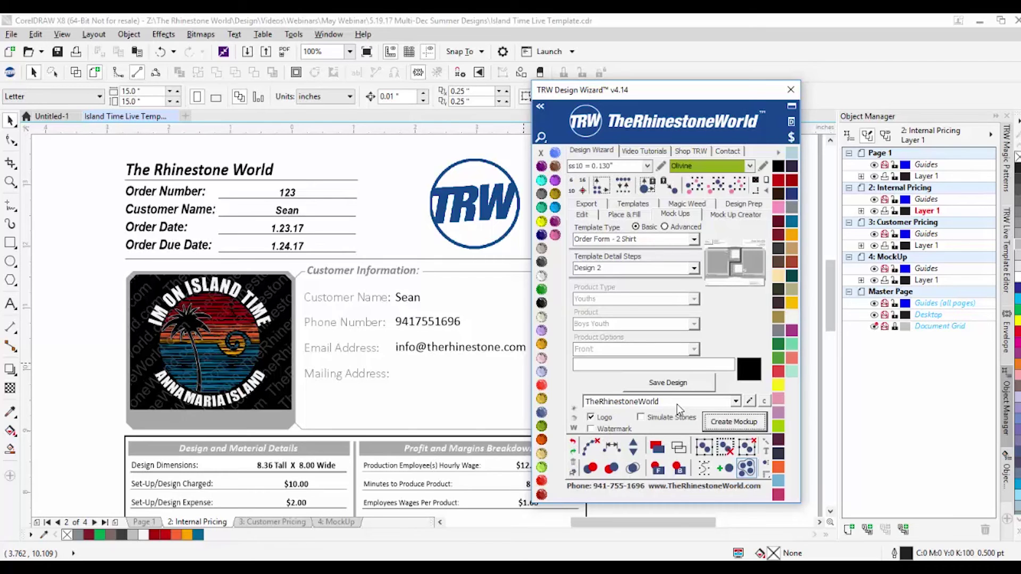
scroll(110, 297, "down", 2)
scroll(150, 270, "up", 2)
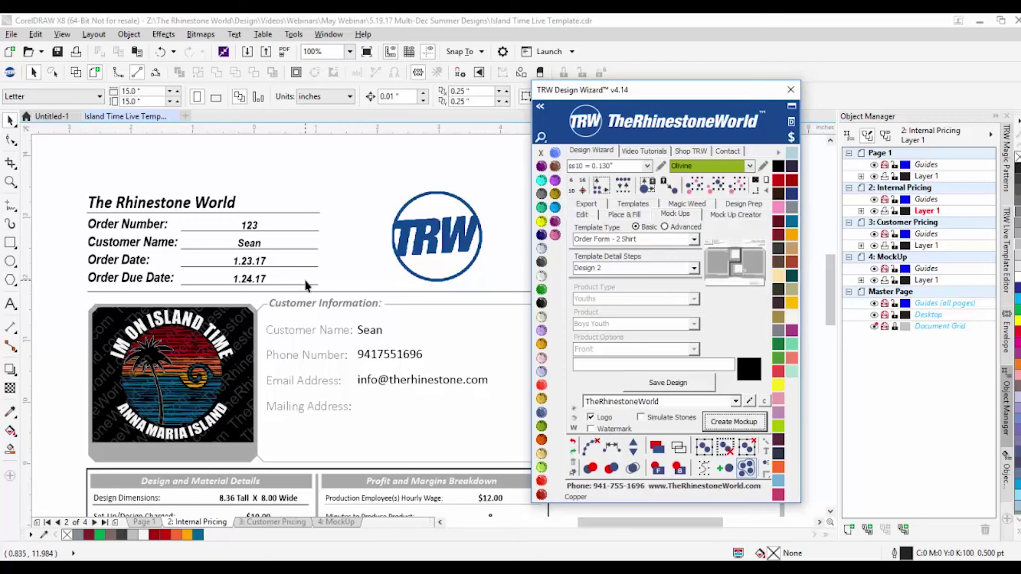
Step: Select the whole Island Time design on Page 1 and price it with the TRW $ assistant
scroll(324, 253, "down", 2)
scroll(333, 331, "up", 1)
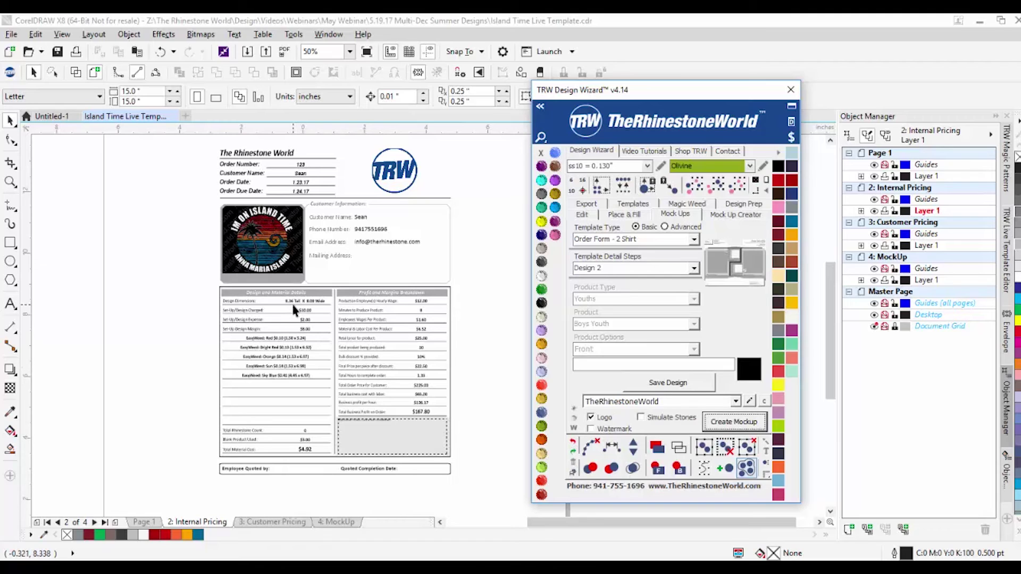
left_click(143, 522)
left_click_drag(154, 166, 492, 449)
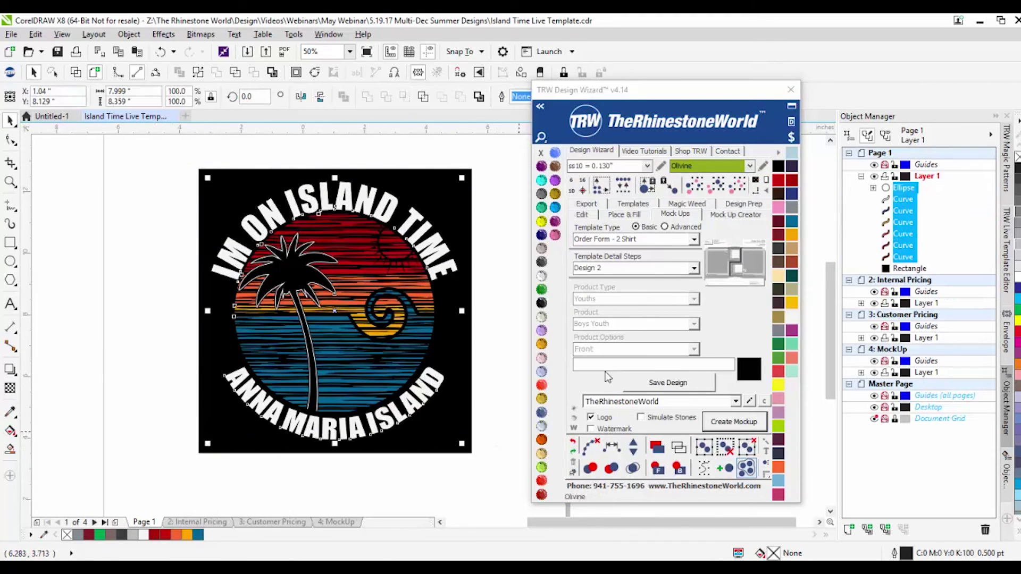
left_click(791, 138)
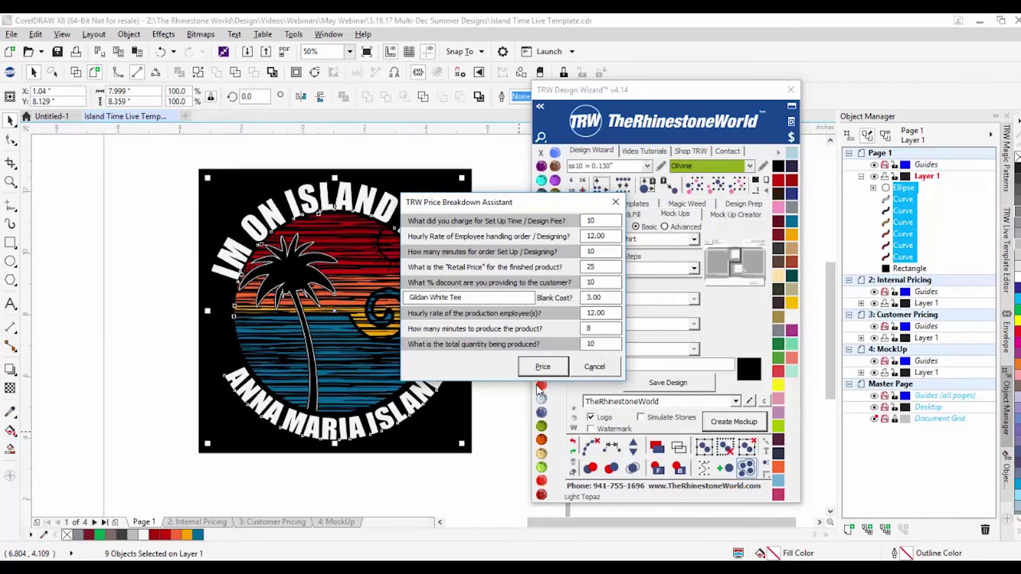
left_click(542, 368)
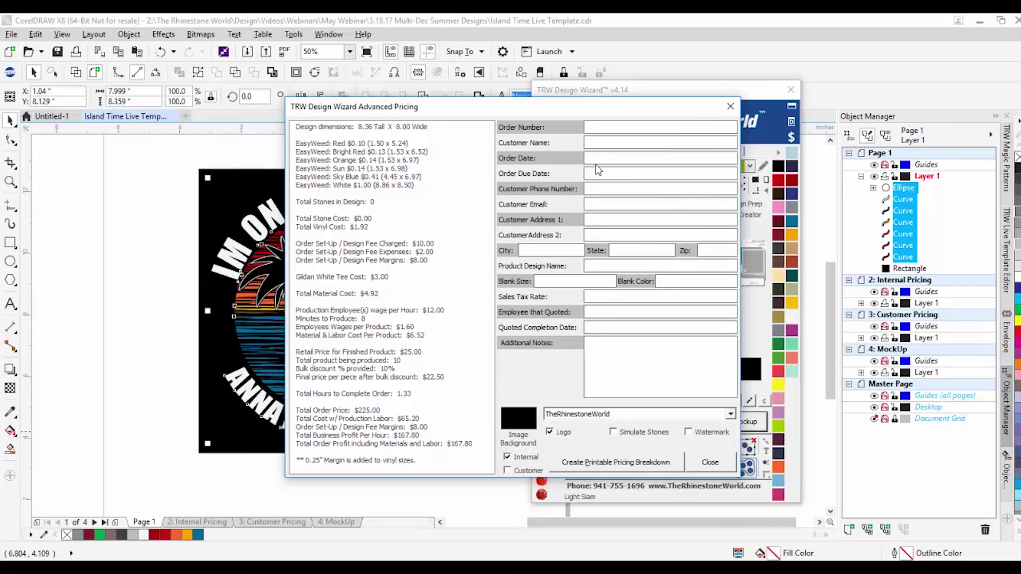
Step: Create printable pricing breakdowns with the TEST TEST TEST logo, a watermark and a customer copy
left_click(728, 415)
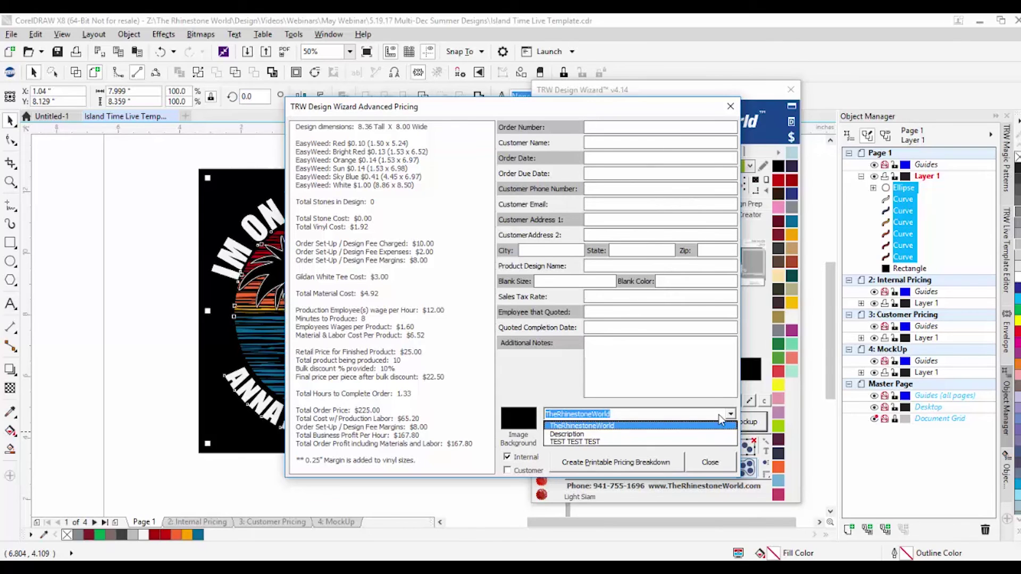
left_click(718, 415)
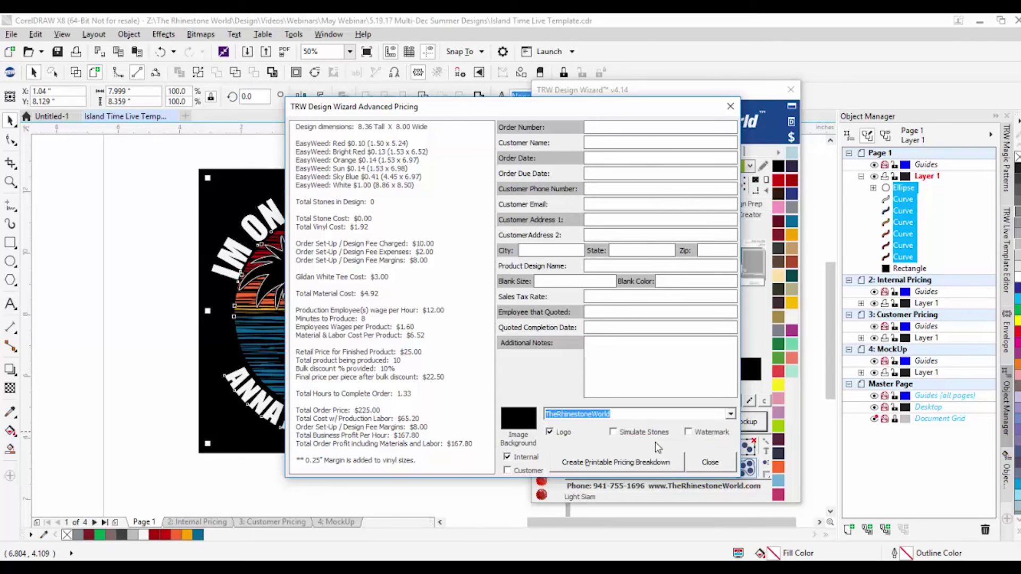
left_click(688, 432)
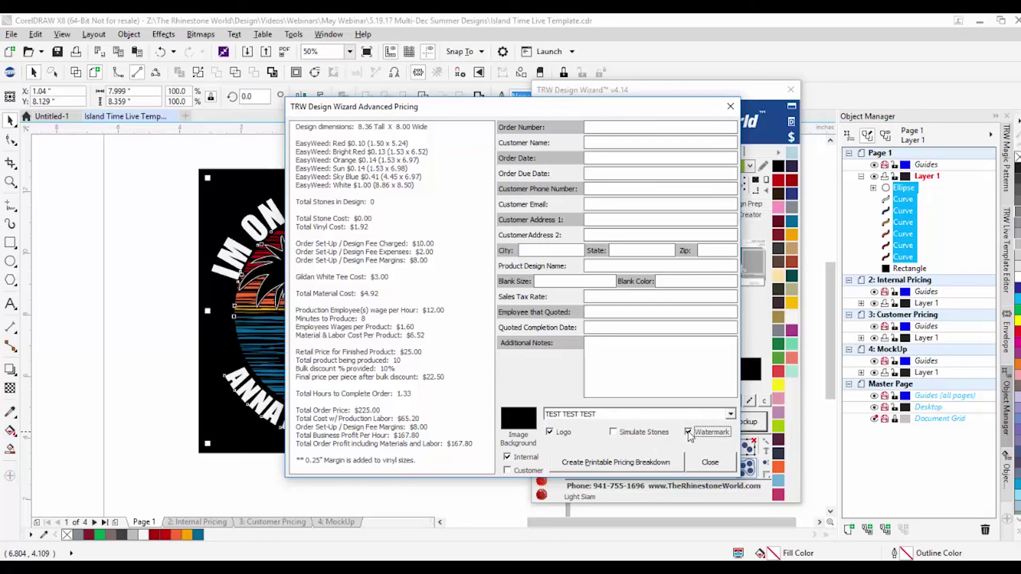
left_click(523, 471)
left_click(620, 463)
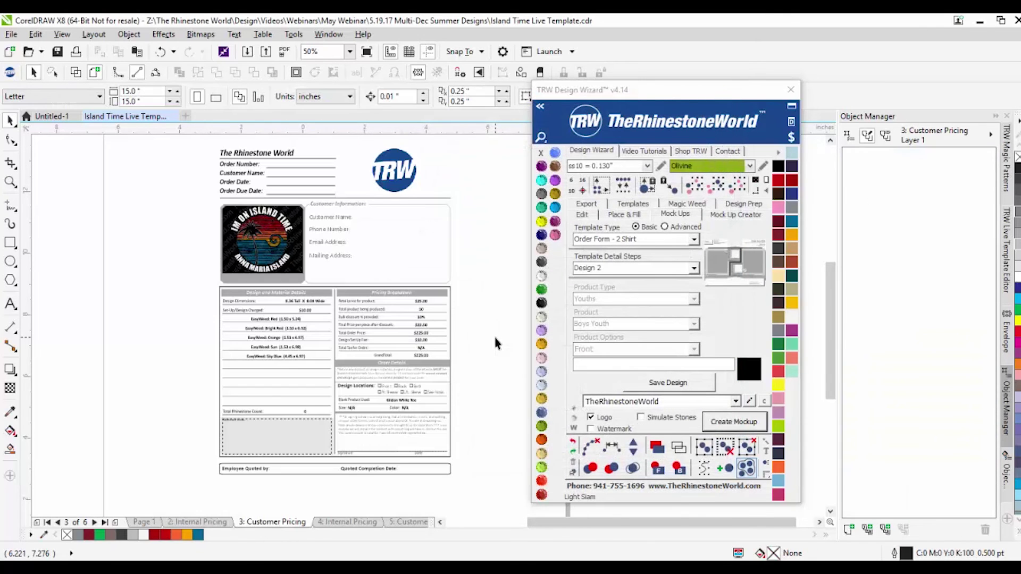
Step: Delete the Customer Name, Phone Number and address placeholders from the Customer Pricing page
scroll(340, 208, "up", 4)
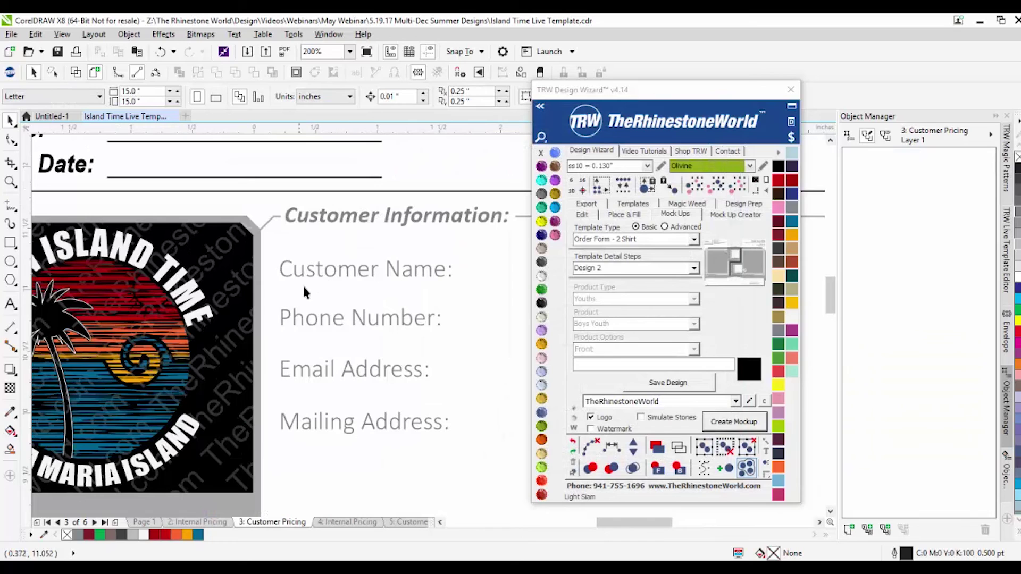
scroll(381, 364, "down", 2)
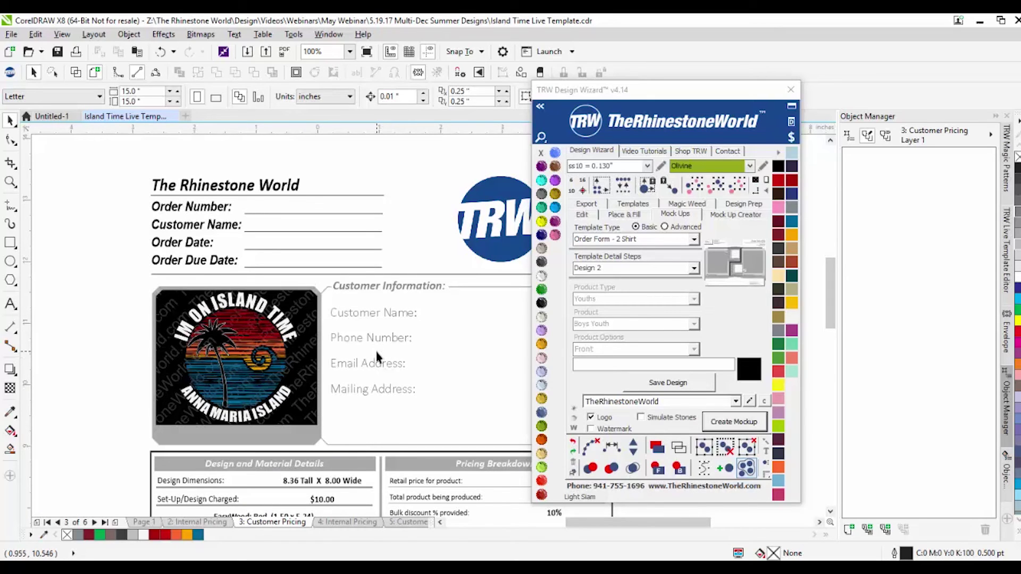
scroll(394, 371, "down", 2)
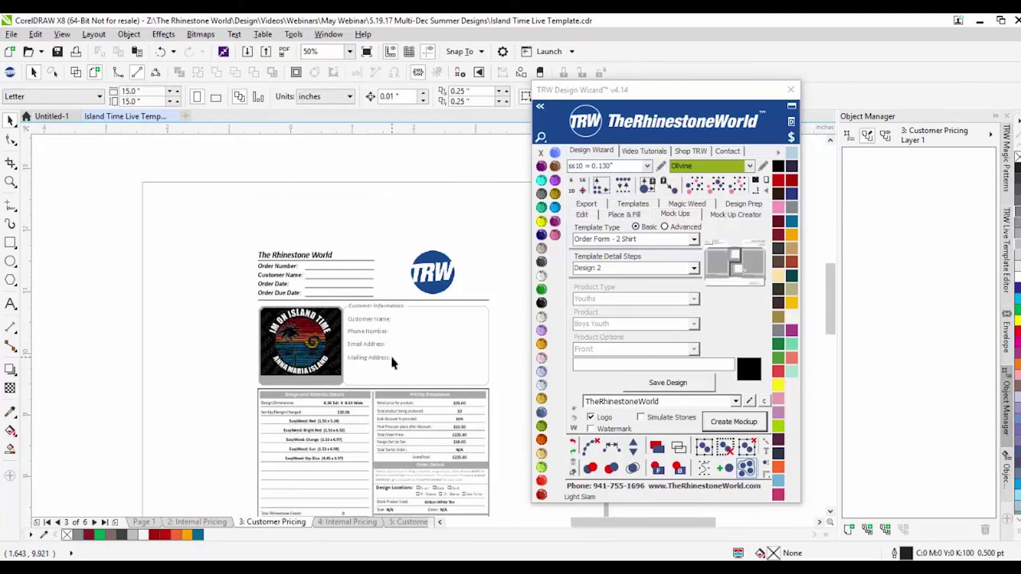
scroll(392, 360, "up", 2)
left_click(365, 282)
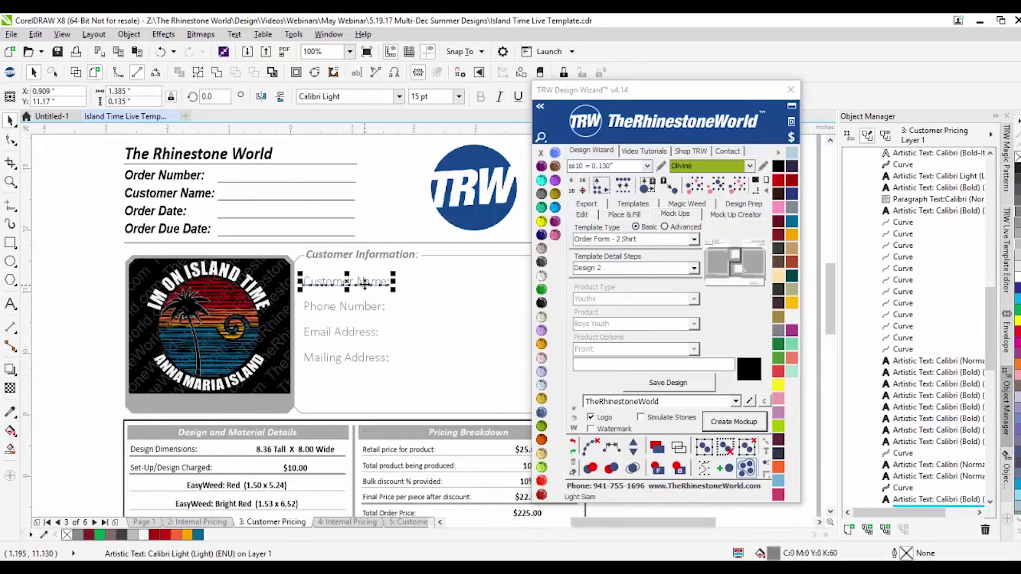
key("Delete")
left_click(364, 309)
key("Delete")
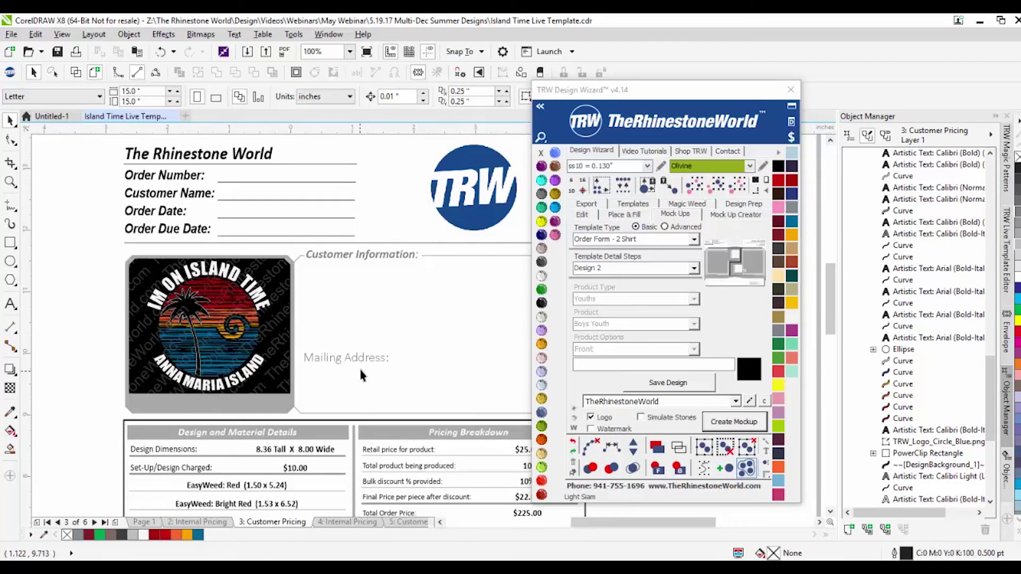
left_click(361, 352)
key("Delete")
Step: Delete the Customer Information heading and the empty box beside the design
left_click(346, 258)
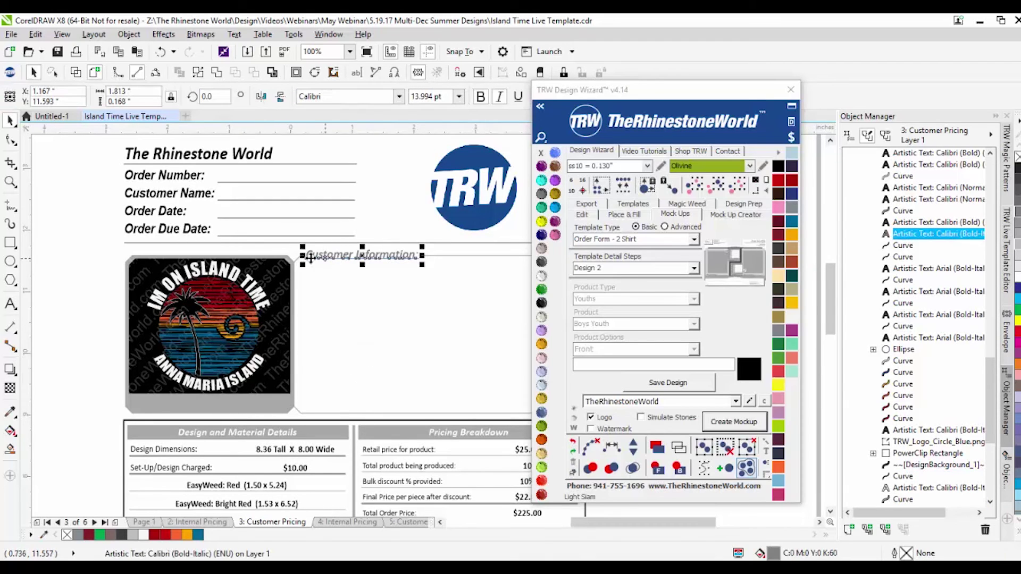
scroll(305, 276, "down", 2)
key("Delete")
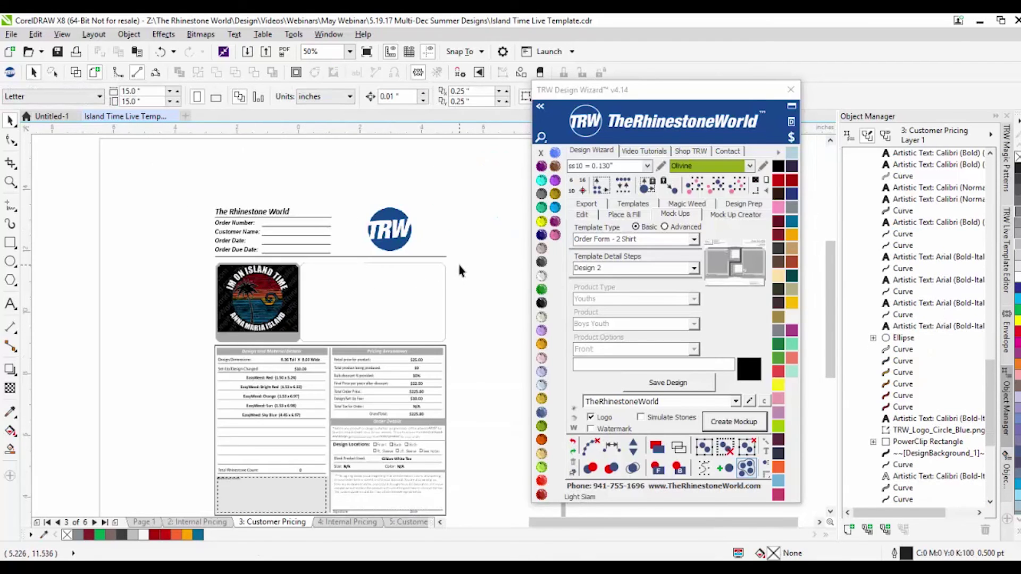
left_click(301, 337)
key("Delete")
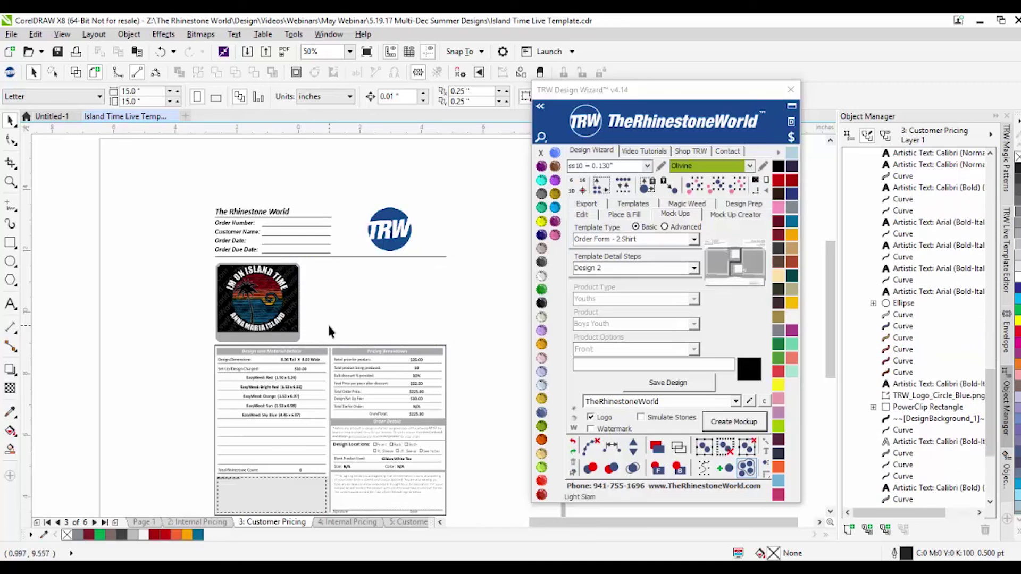
Step: Move the TRW logo into the empty space beside the Island Time design and enlarge it
left_click_drag(388, 229, 350, 294)
left_click_drag(395, 352, 412, 370)
left_click_drag(367, 313, 393, 318)
left_click(463, 305)
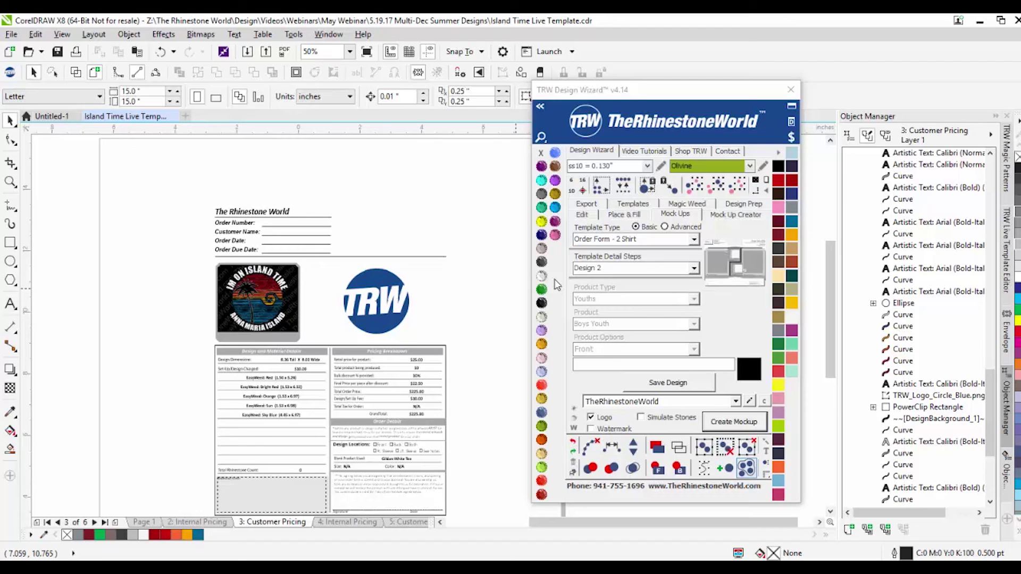
Step: Marquee-select the Island Time design with its surrounding objects to check the layout, then deselect
scroll(338, 263, "down", 1)
scroll(191, 269, "up", 1)
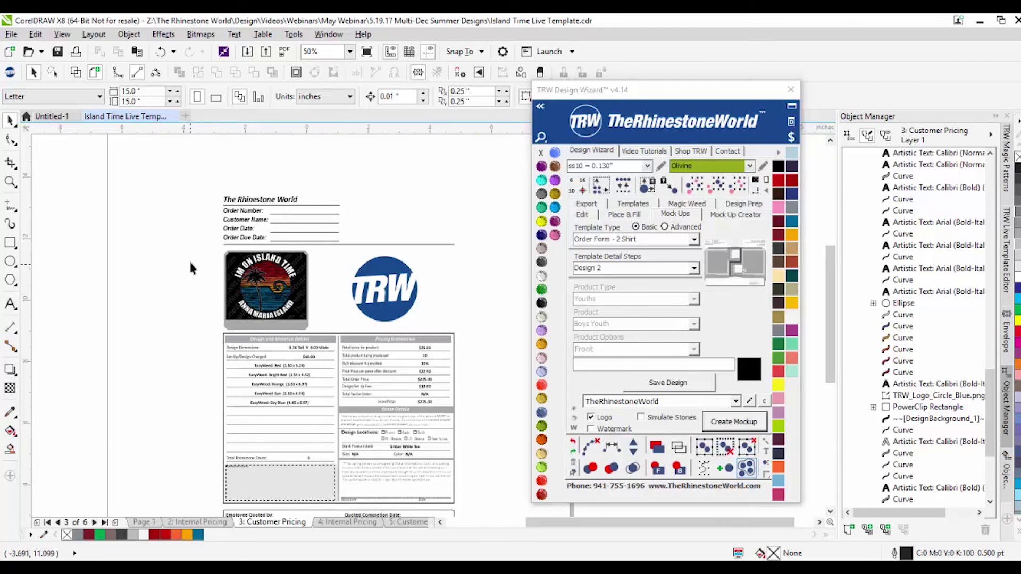
left_click_drag(190, 245, 335, 337)
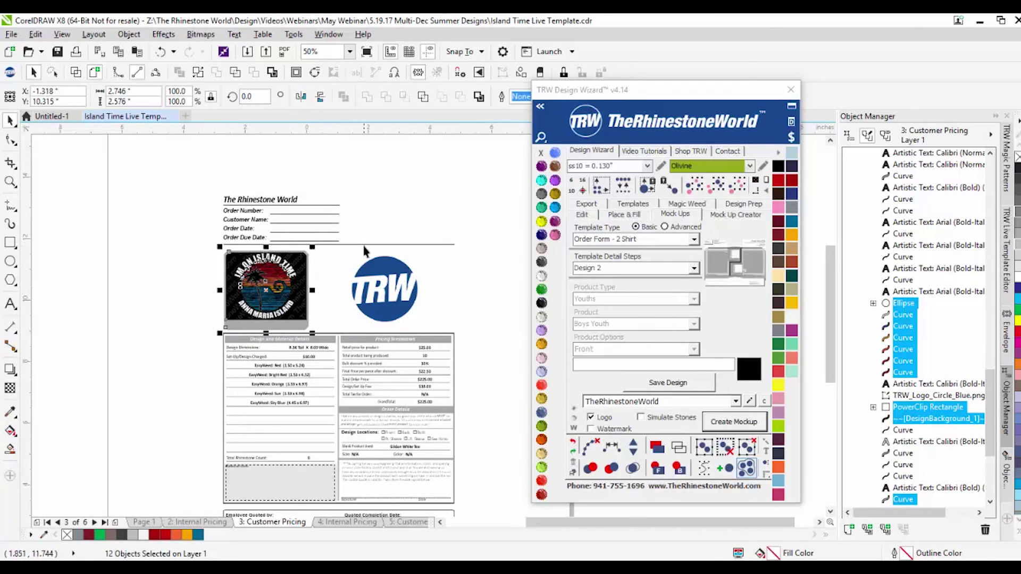
left_click(462, 307)
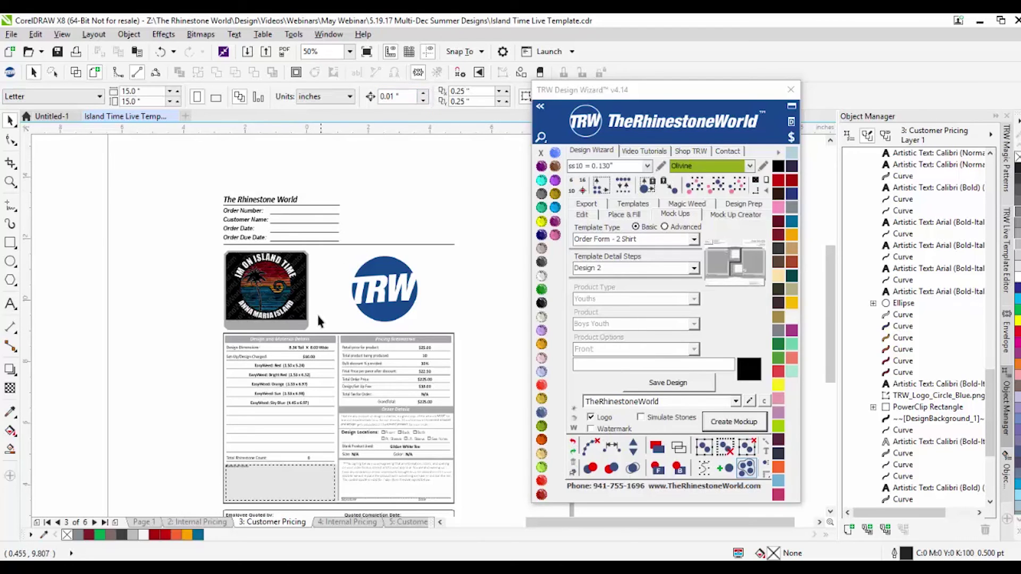
scroll(294, 345, "up", 1)
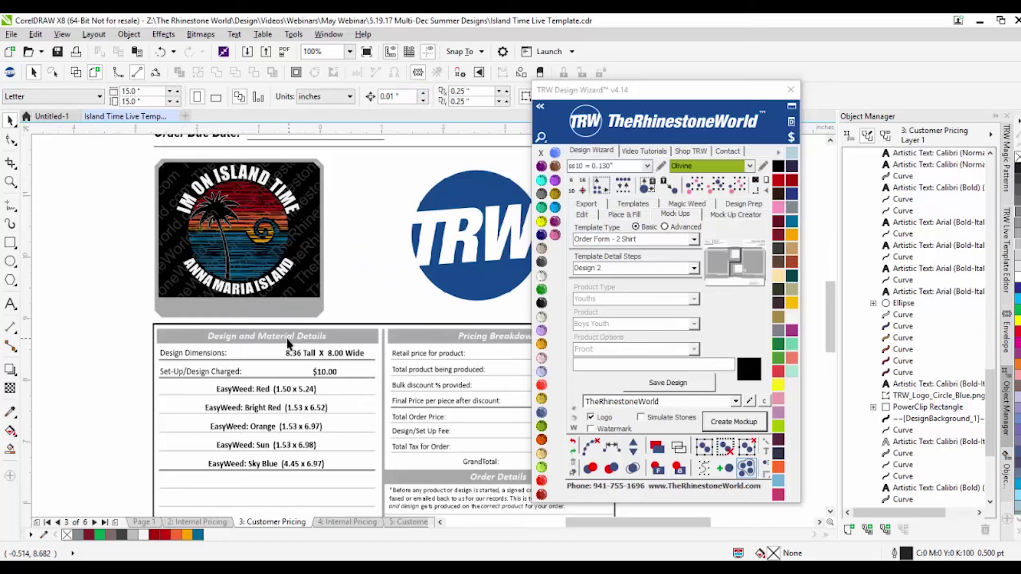
Step: Delete the Internal Pricing page and two extra pricing pages
scroll(213, 352, "down", 1)
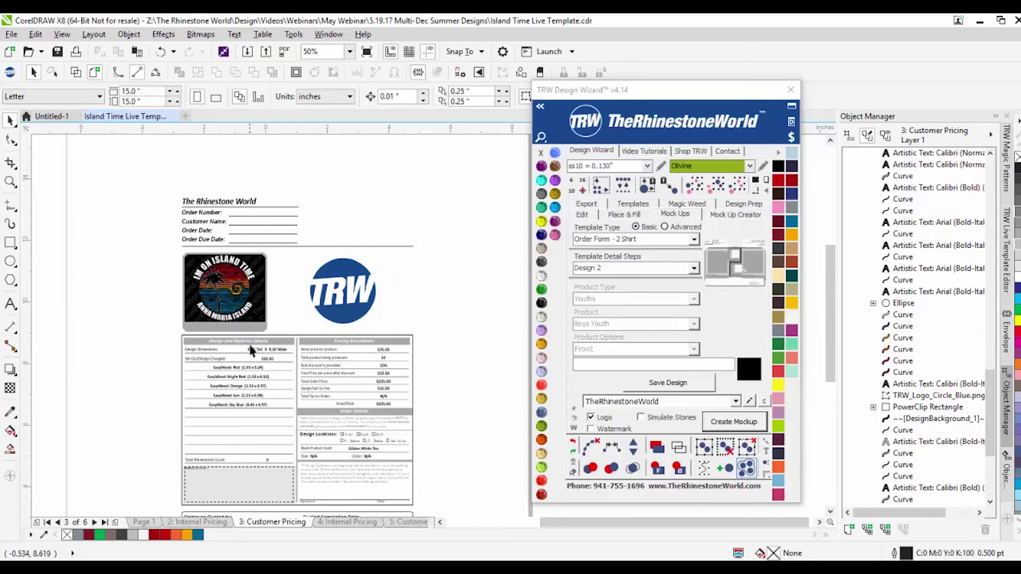
scroll(257, 346, "down", 1)
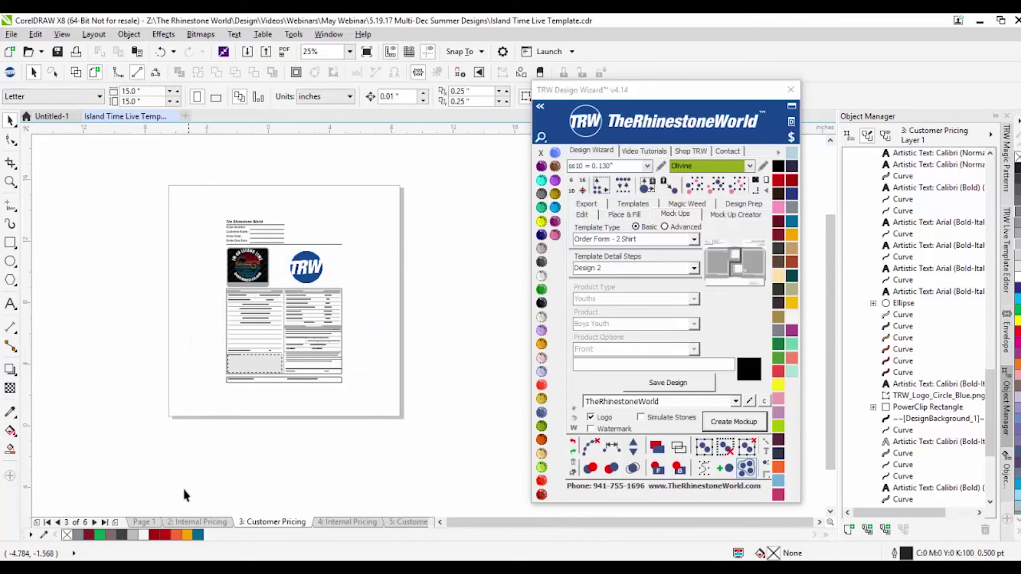
right_click(195, 522)
left_click(234, 498)
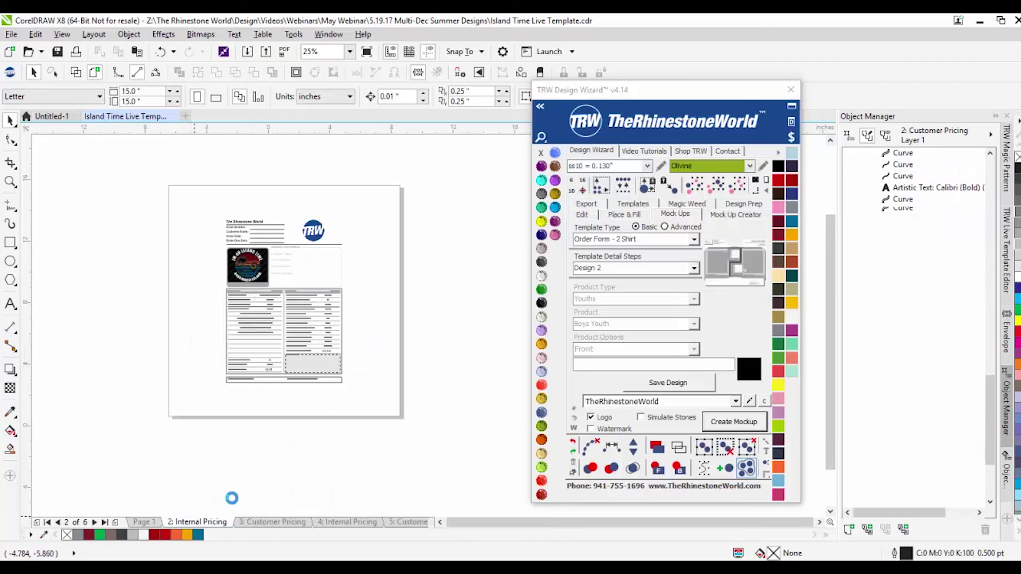
right_click(209, 522)
left_click(238, 494)
right_click(208, 522)
left_click(234, 498)
Step: Delete the Customer Pricing and MockUp pages, leaving only Page 1
right_click(185, 525)
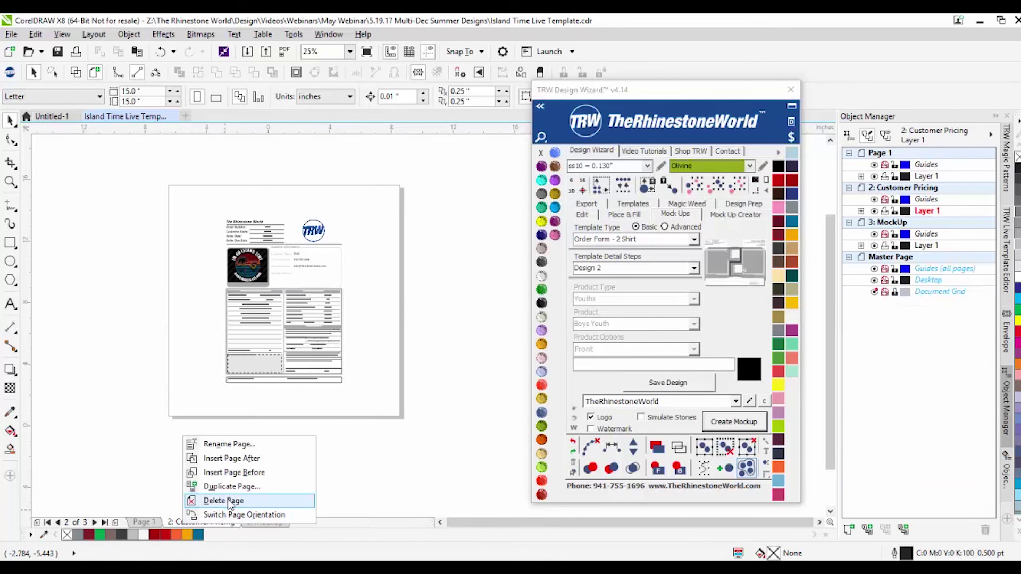
left_click(229, 501)
right_click(201, 524)
left_click(234, 498)
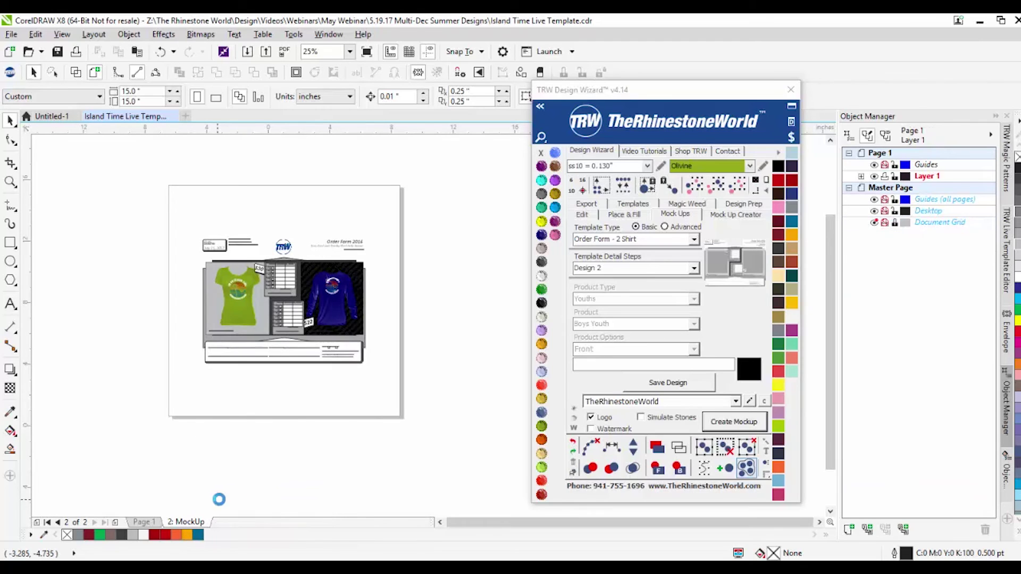
scroll(248, 289, "up", 2)
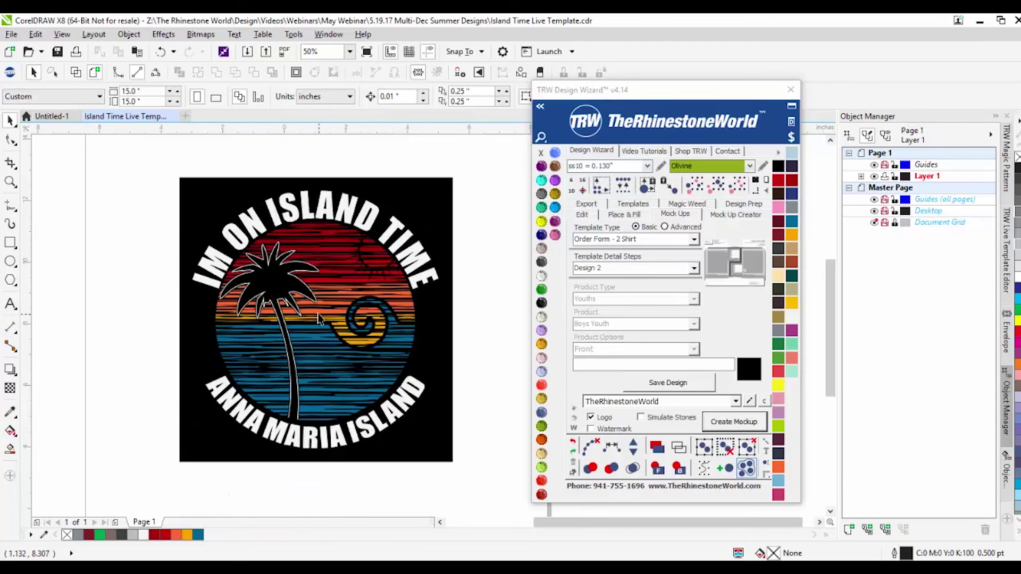
Step: Draw a 9.236-inch circle around the Island Time design and Path Fill it with rhinestones
left_click(10, 261)
left_click_drag(452, 179, 164, 464)
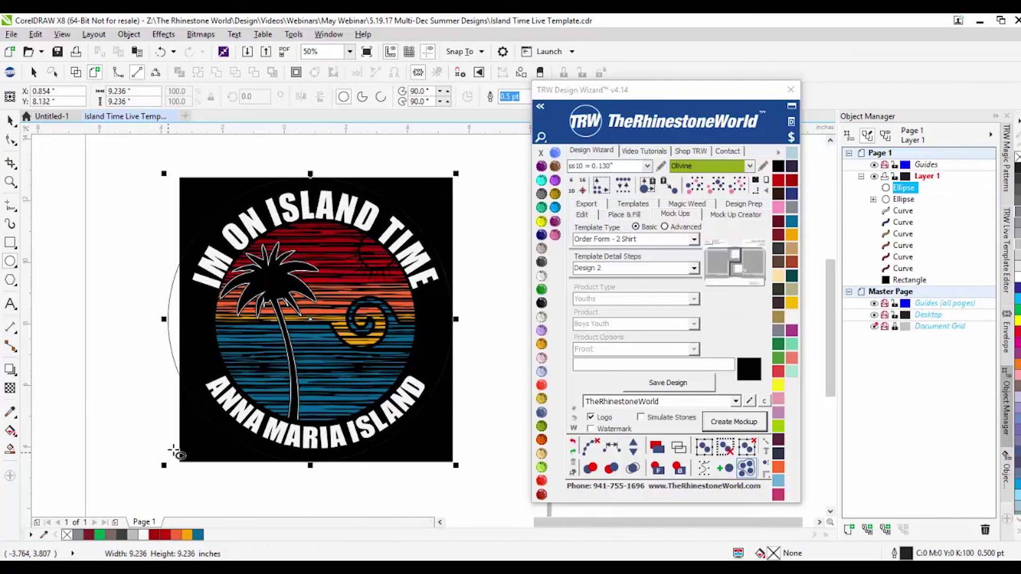
left_click(630, 215)
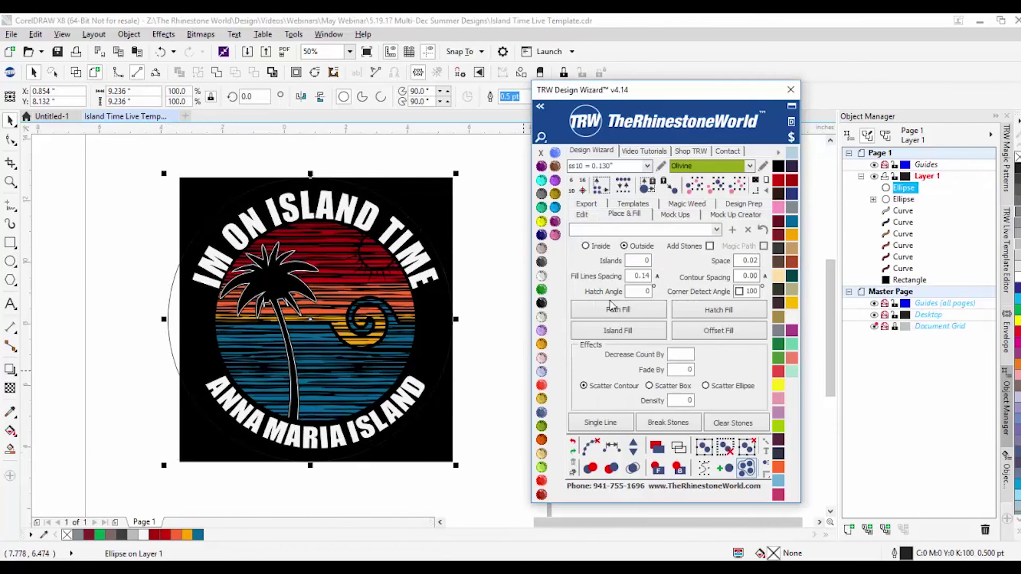
left_click(583, 214)
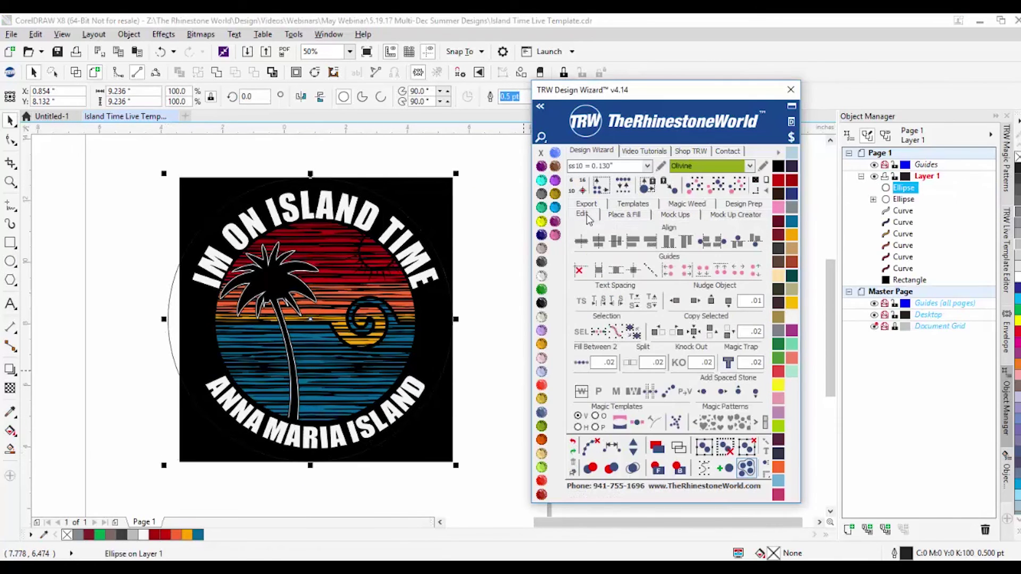
left_click(631, 215)
left_click(674, 215)
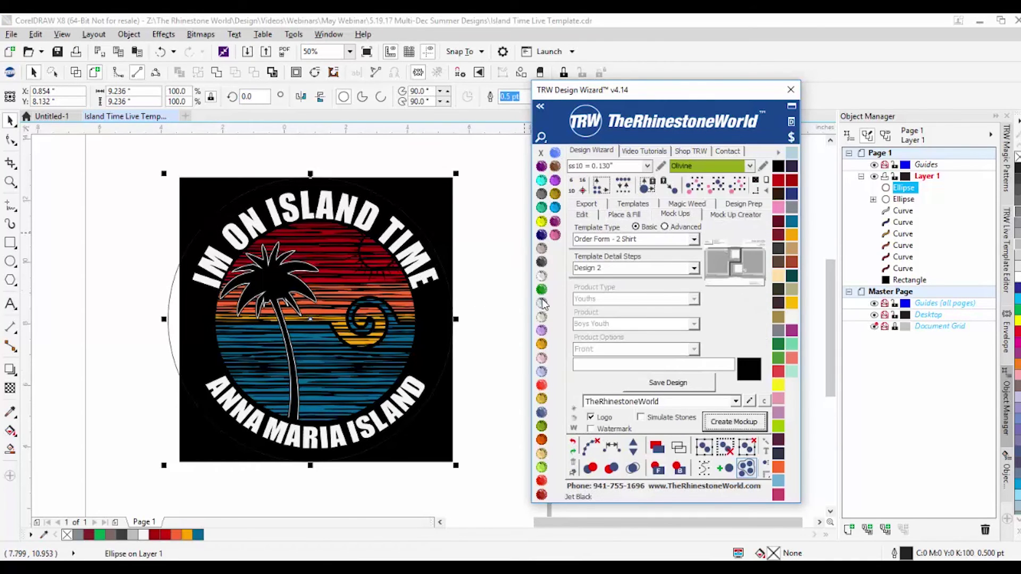
left_click(611, 216)
left_click(602, 313)
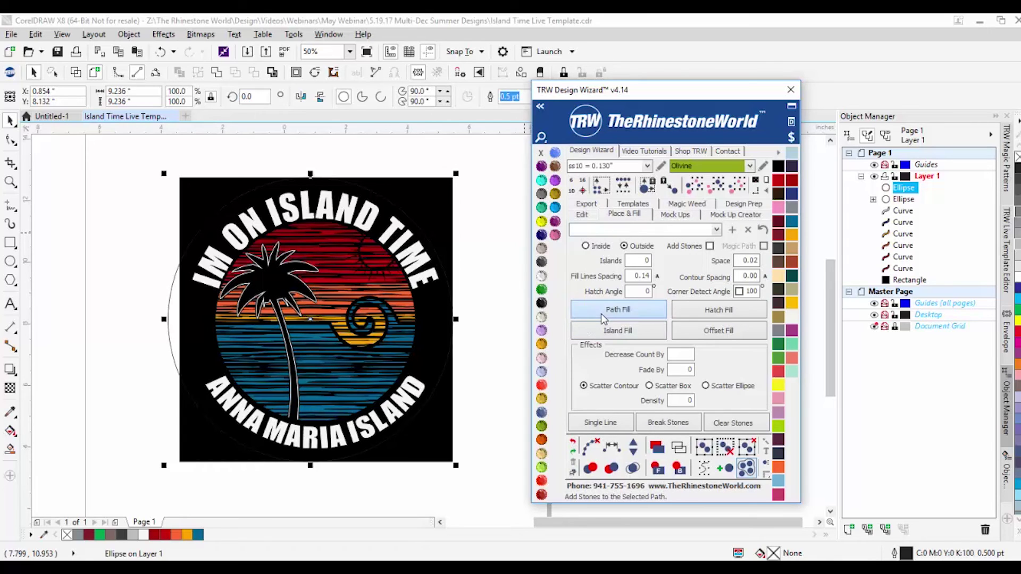
Step: Scale the black background square to about 116% around its centre
left_click(439, 202)
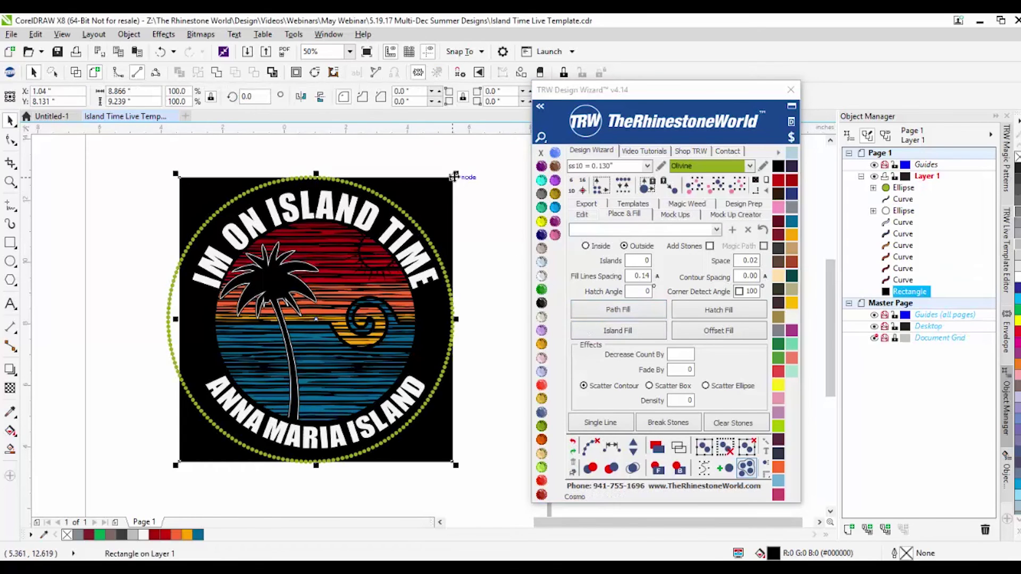
left_click_drag(456, 174, 470, 157)
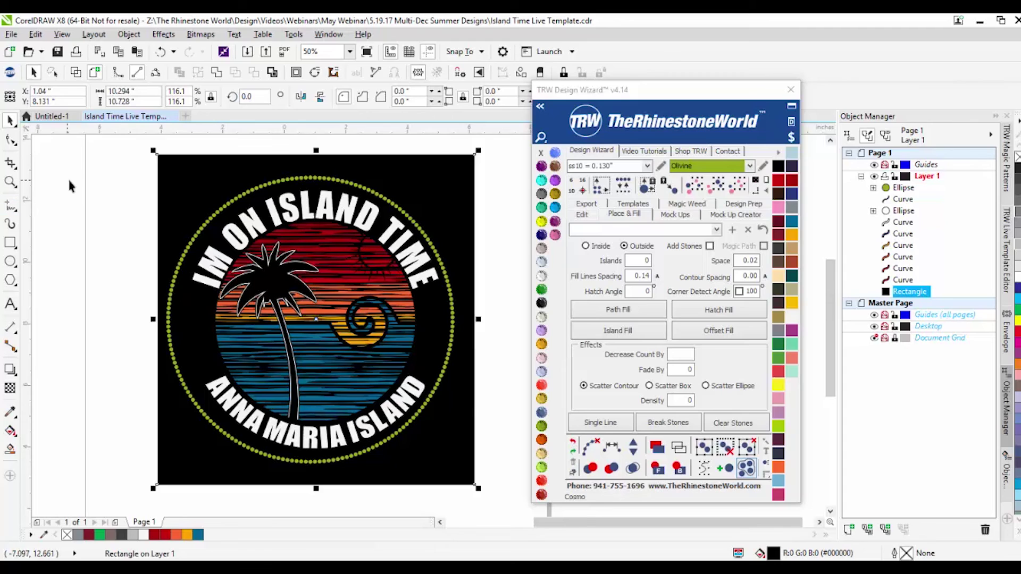
left_click_drag(71, 169, 503, 472)
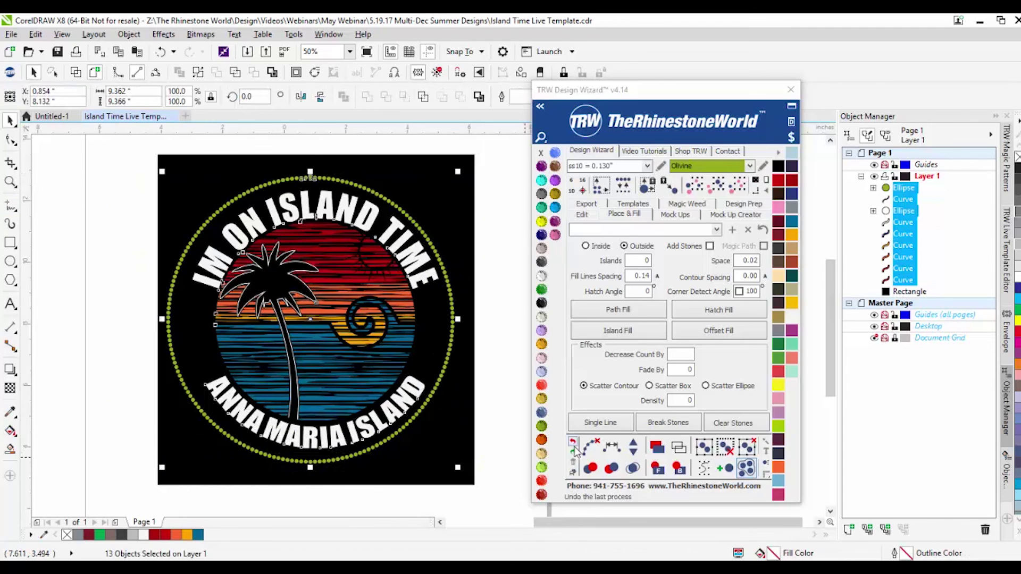
Step: Colour the whole rhinestone ring green
left_click(674, 214)
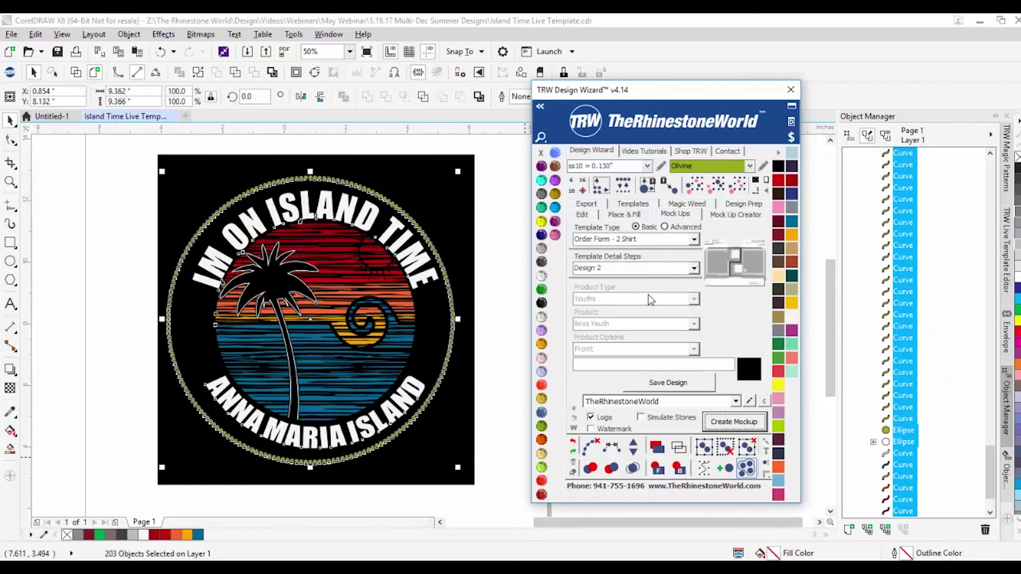
left_click(442, 371)
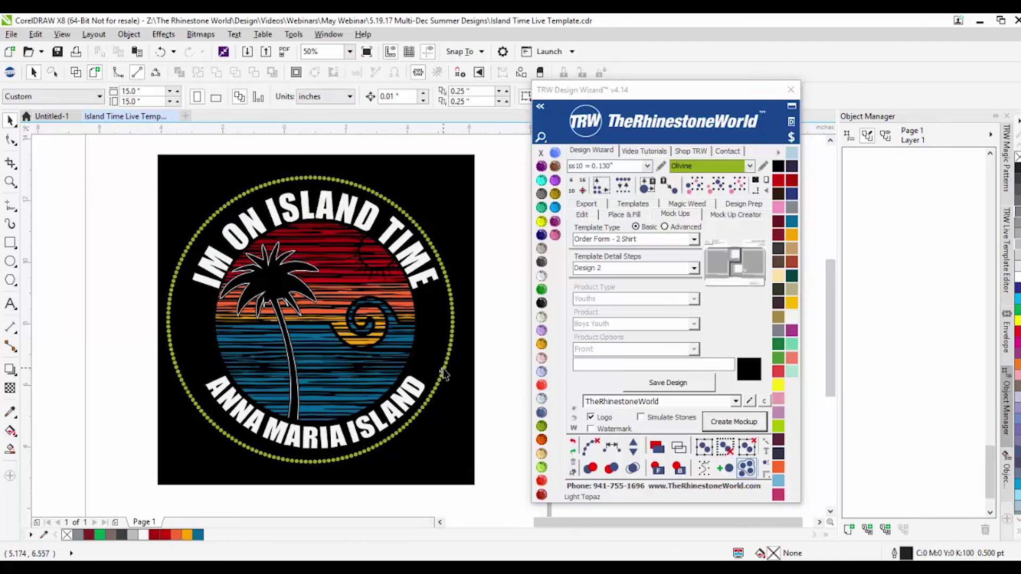
left_click(716, 186)
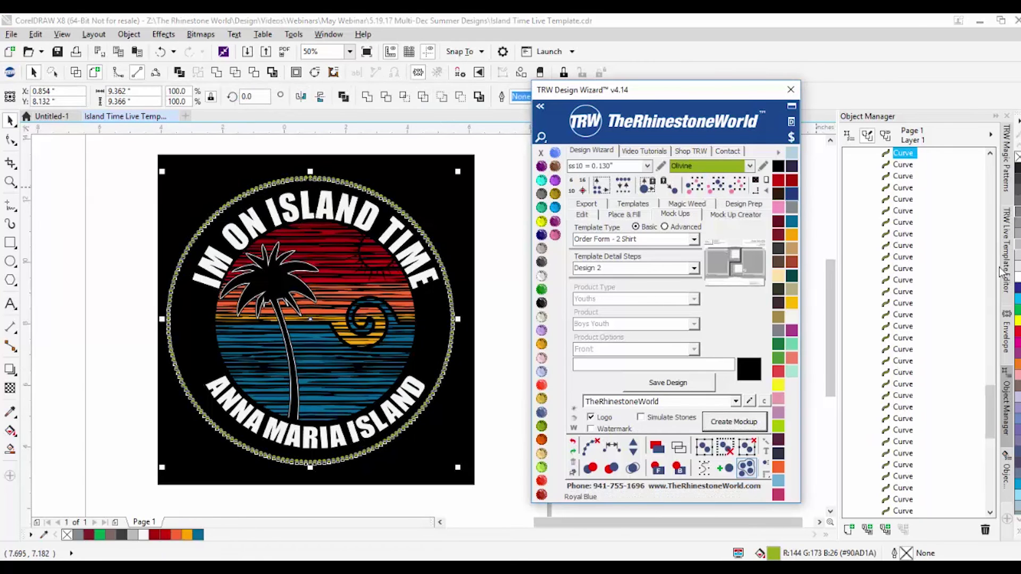
left_click(1018, 313)
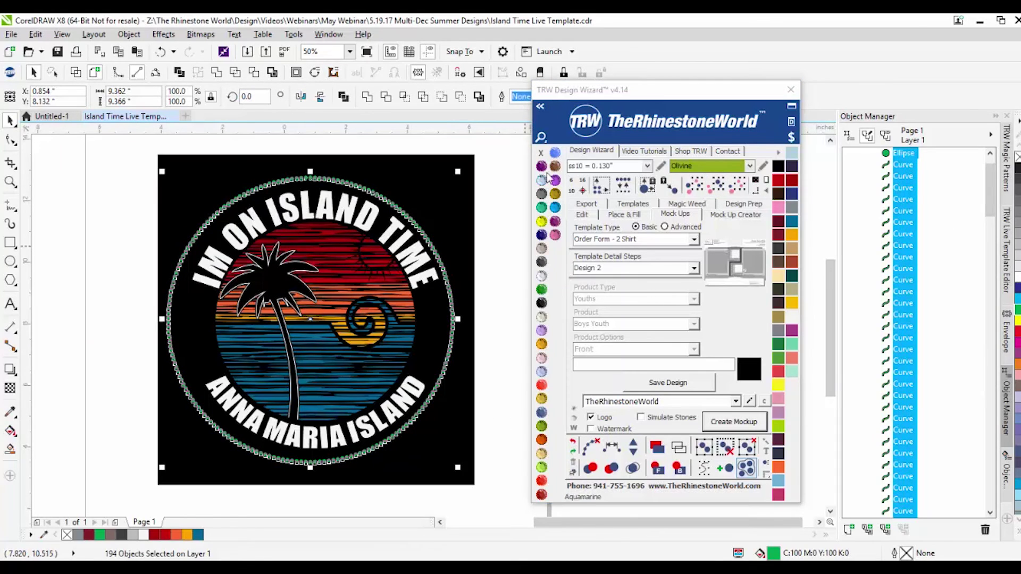
left_click(498, 202)
Step: Save the whole design as a Quick Design and create a mockup with simulated stones
left_click_drag(489, 165, 105, 480)
left_click(669, 240)
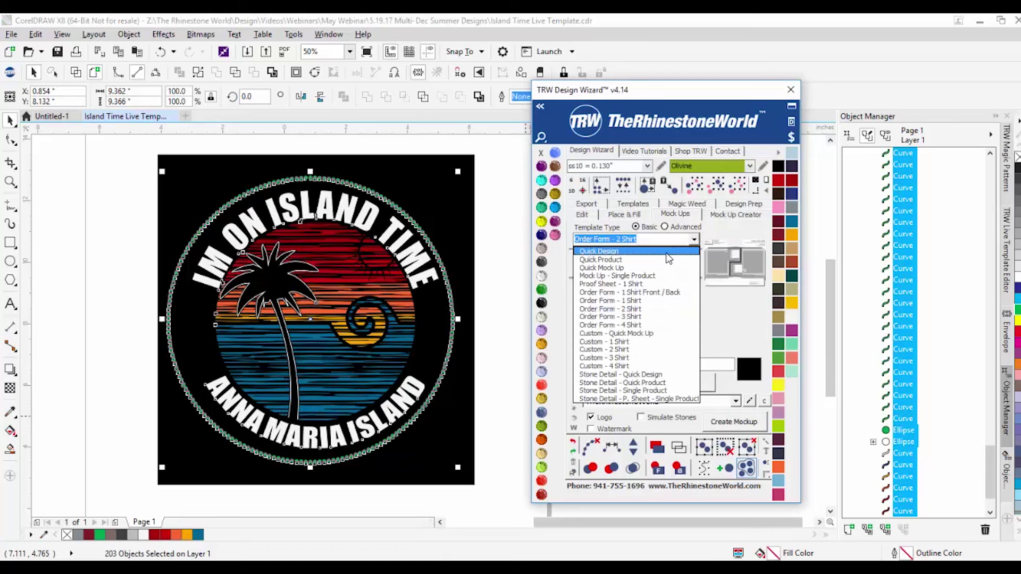
left_click(666, 255)
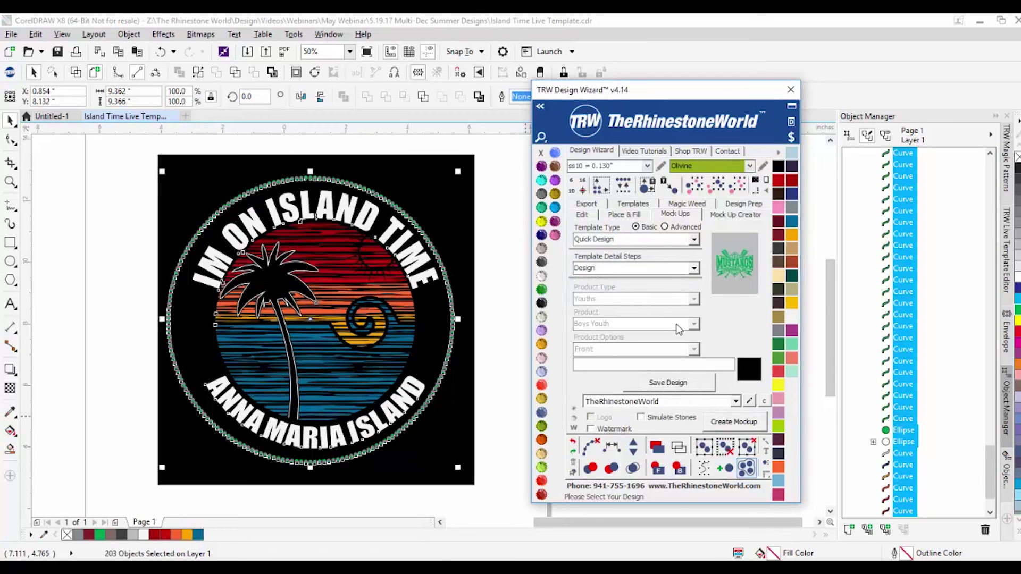
left_click(671, 383)
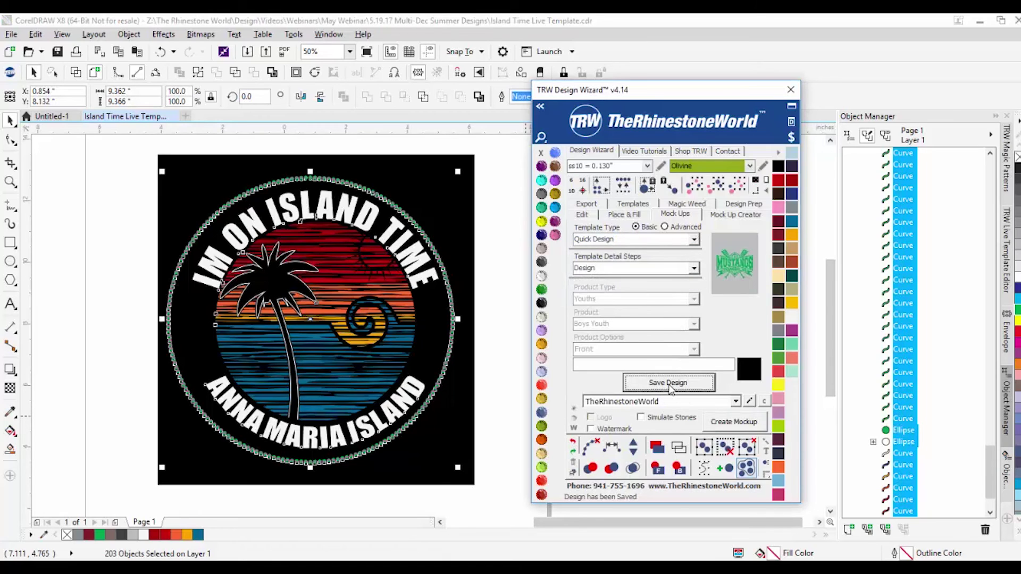
left_click(659, 420)
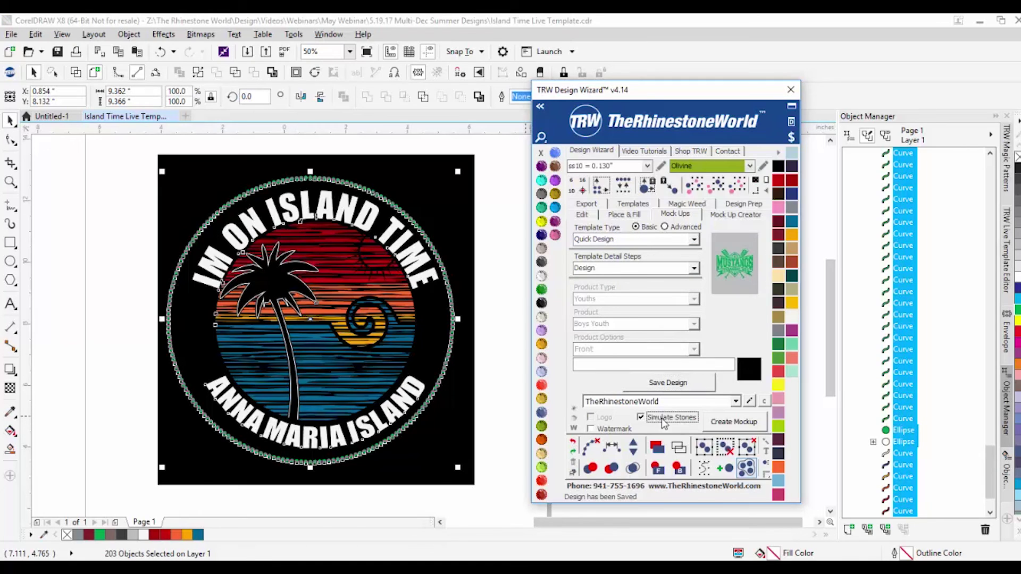
left_click(733, 423)
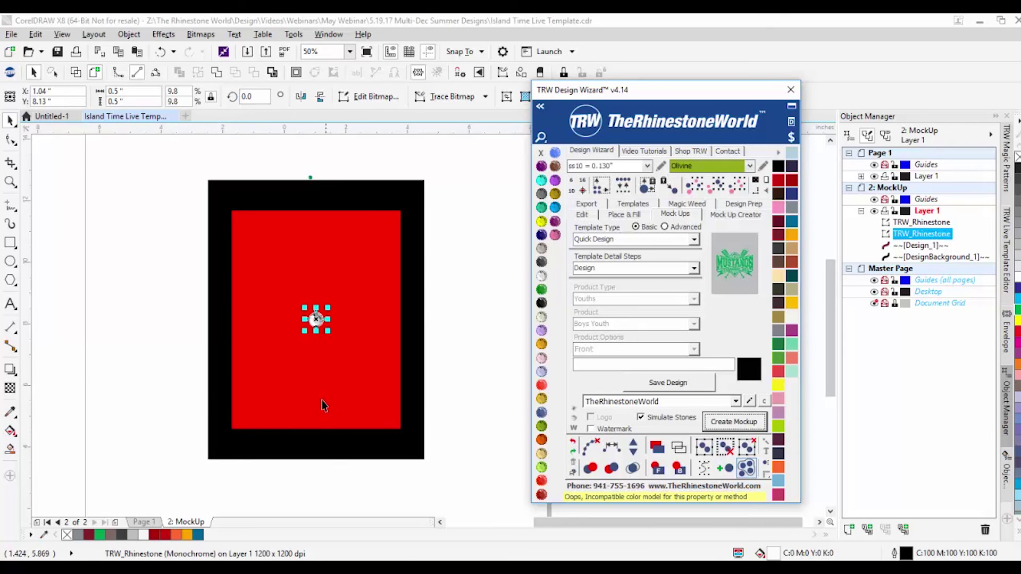
Step: Delete the faulty 2: MockUp page and recolour the rhinestone ring Emerald
right_click(183, 521)
left_click(199, 501)
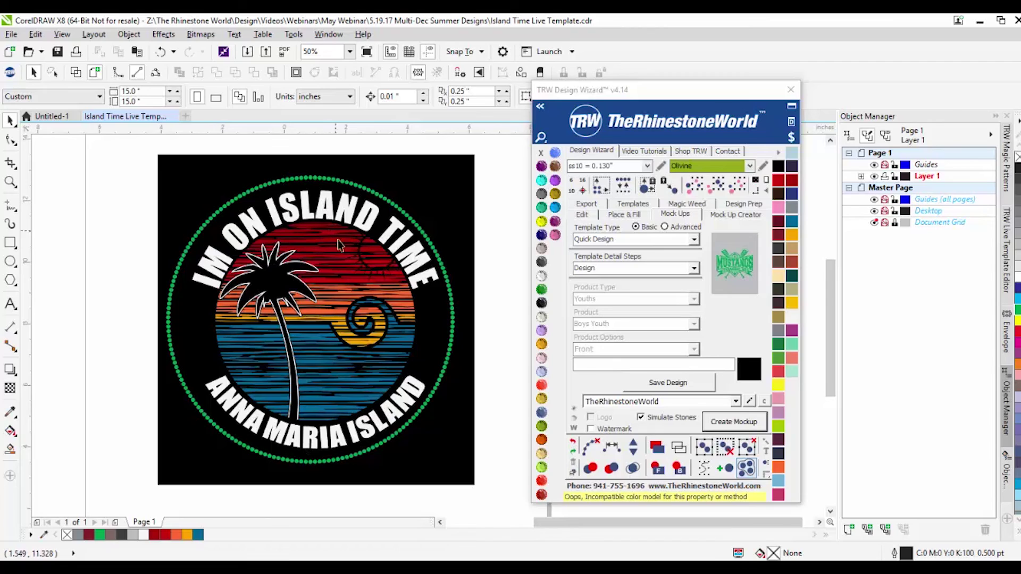
left_click(349, 458)
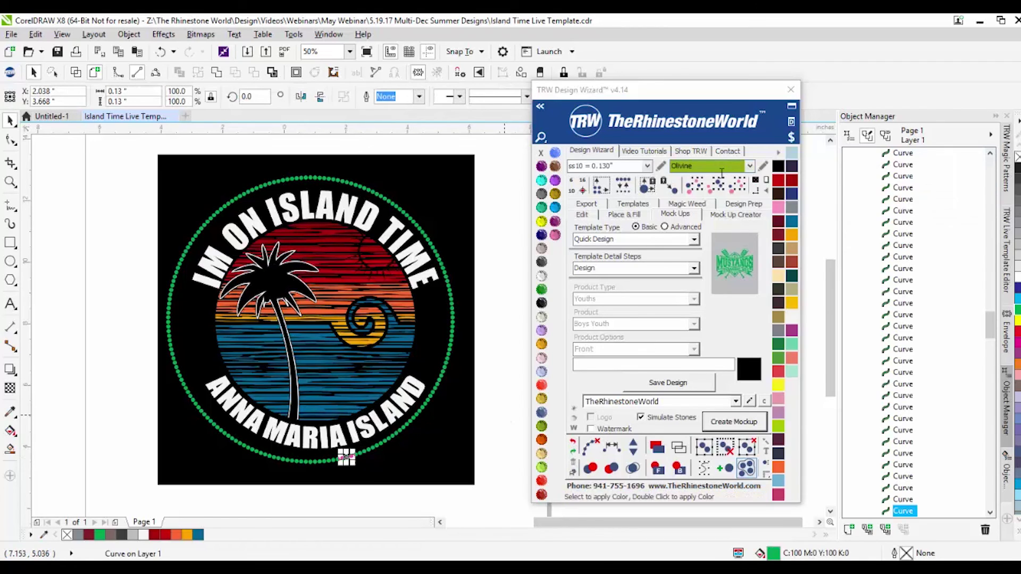
left_click(717, 187)
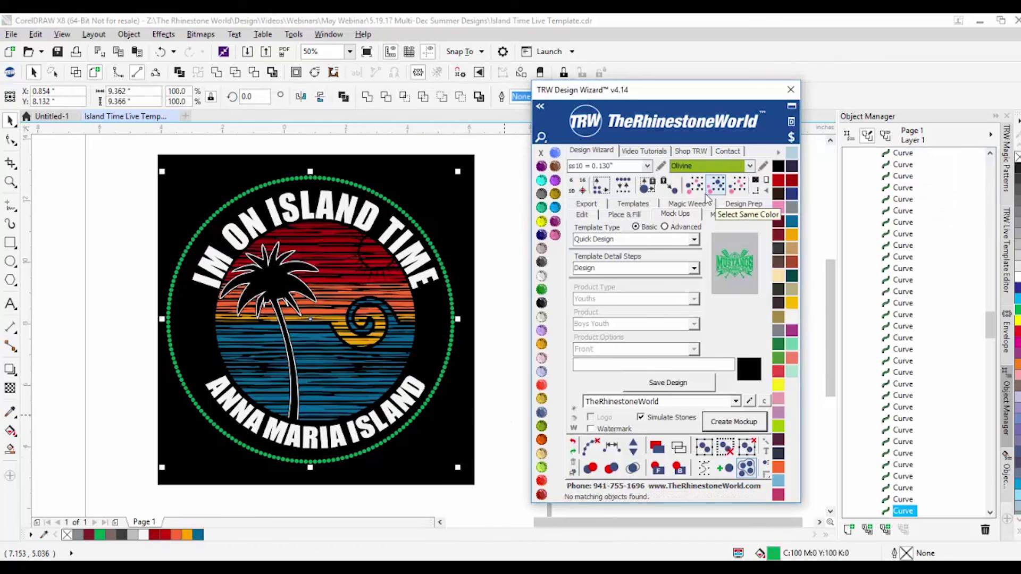
left_click(542, 301)
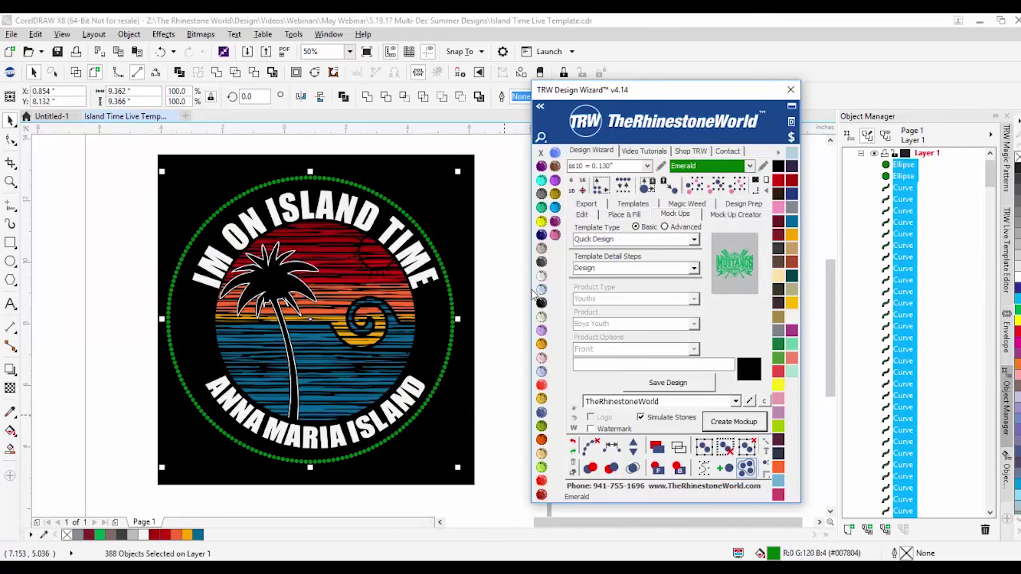
left_click(136, 228)
Step: Save the entire design and regenerate the 2: MockUp page
left_click_drag(137, 163, 477, 475)
left_click(680, 385)
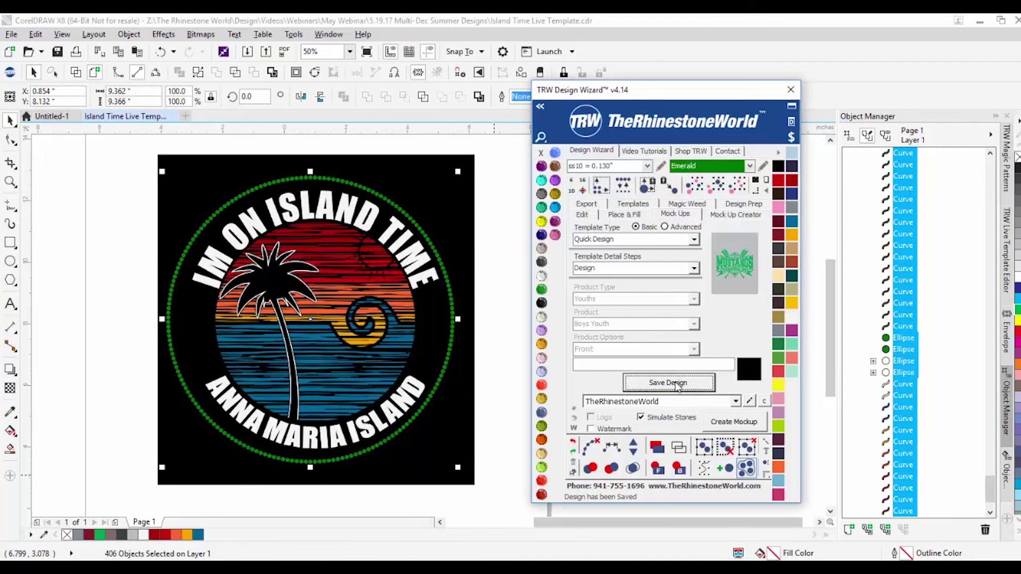
left_click(742, 425)
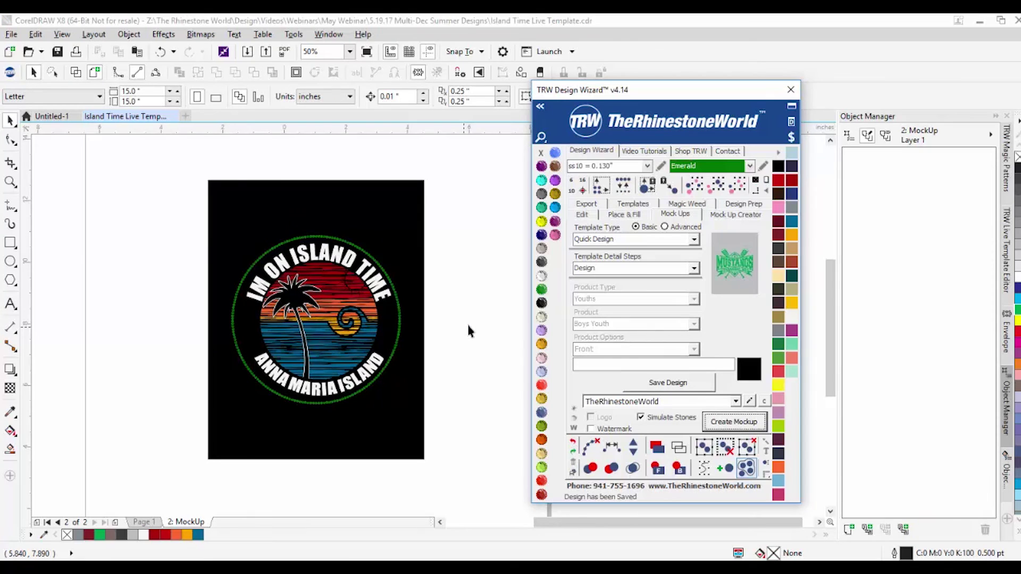
Step: Browse the vinyl libraries list, then close it
scroll(323, 254, "up", 1)
scroll(298, 218, "up", 1)
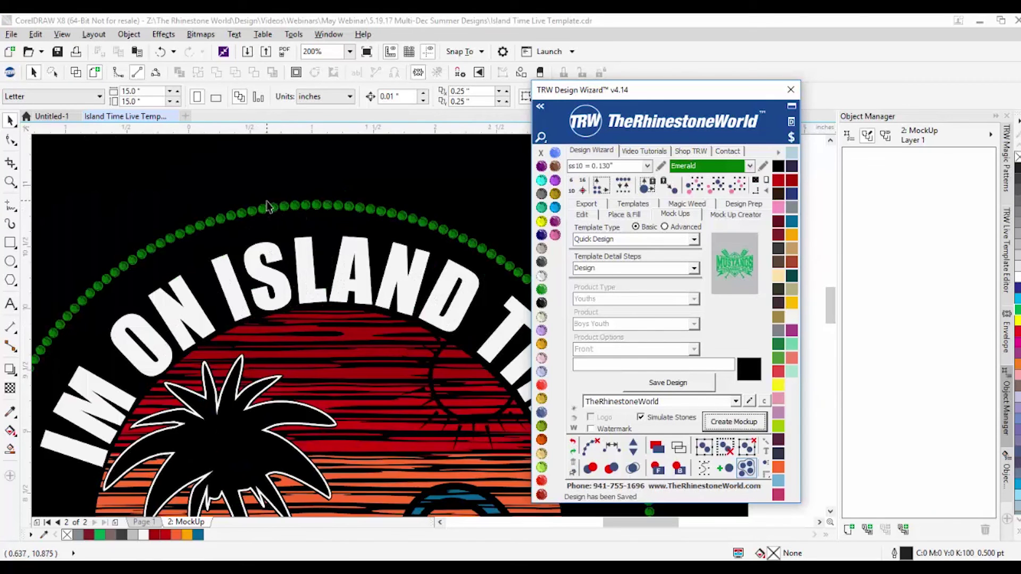
scroll(206, 202, "down", 2)
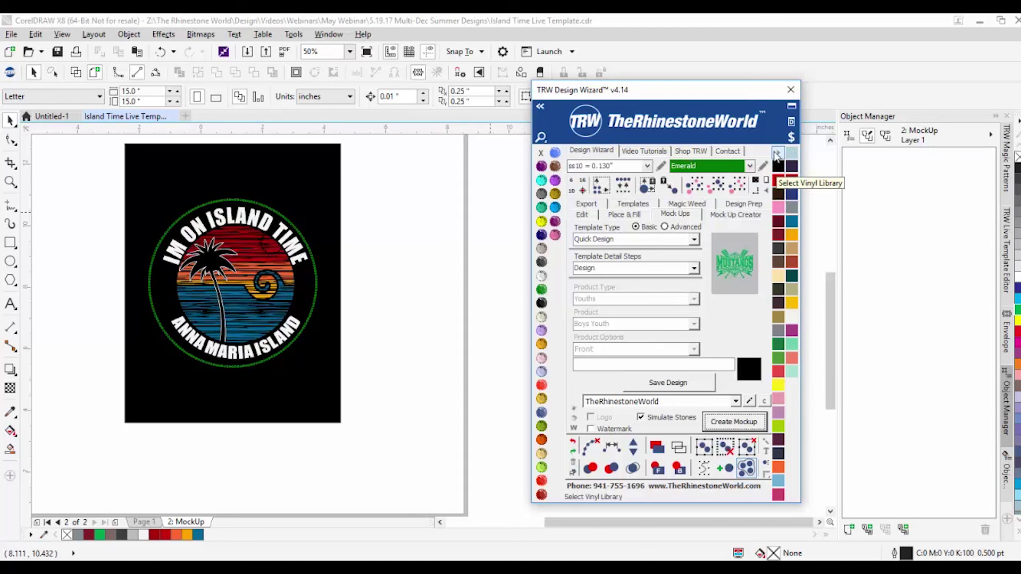
left_click(776, 154)
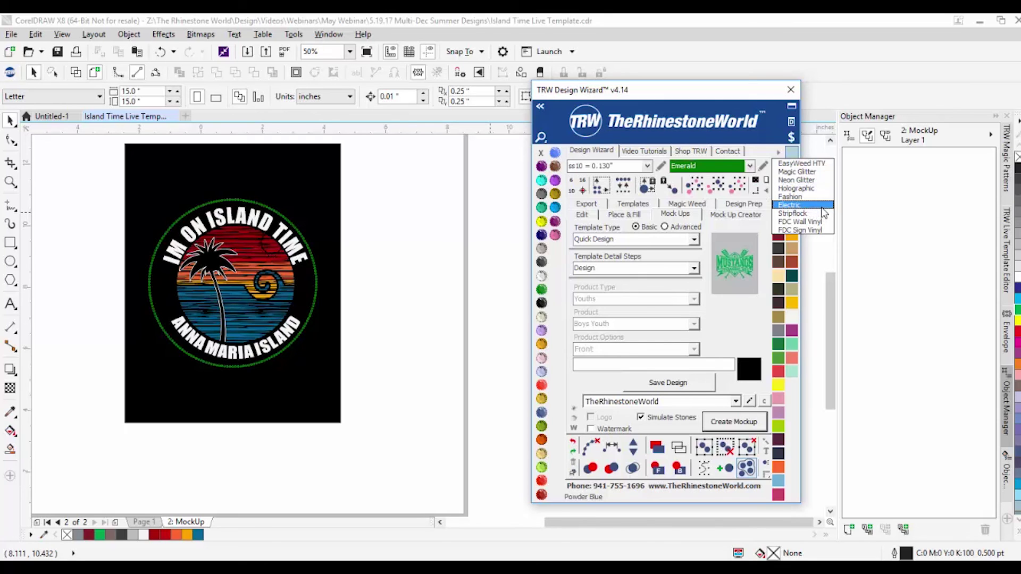
left_click(405, 212)
Step: Select every rhinestone with select-similar, then marquee-select the remaining design pieces
scroll(223, 207, "up", 2)
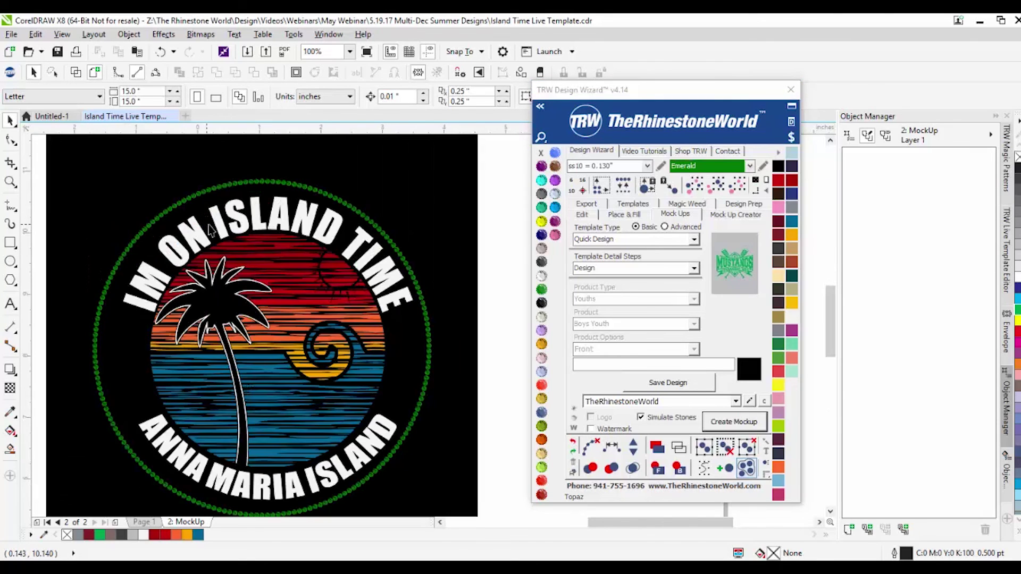
left_click(225, 186)
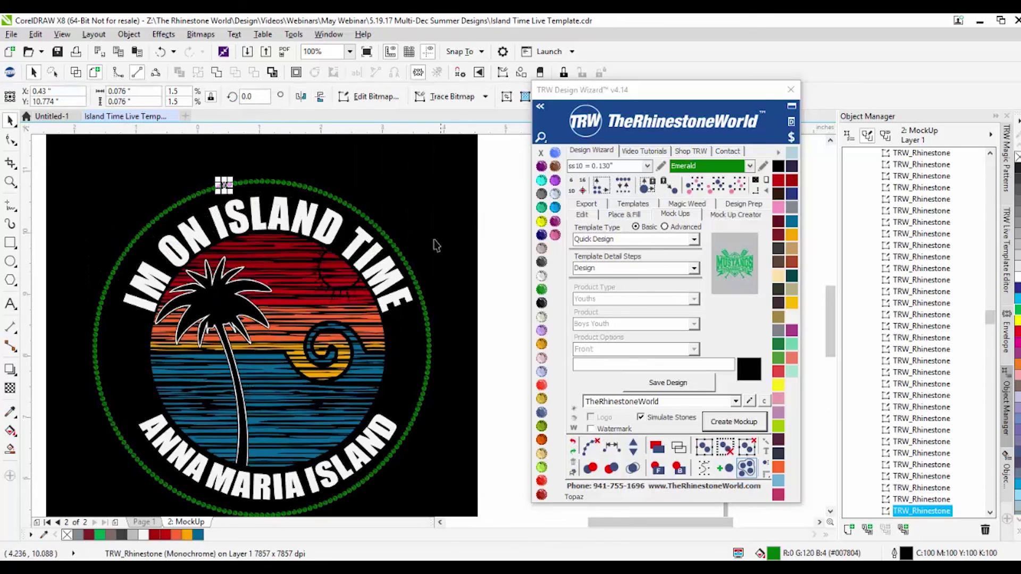
left_click(694, 185)
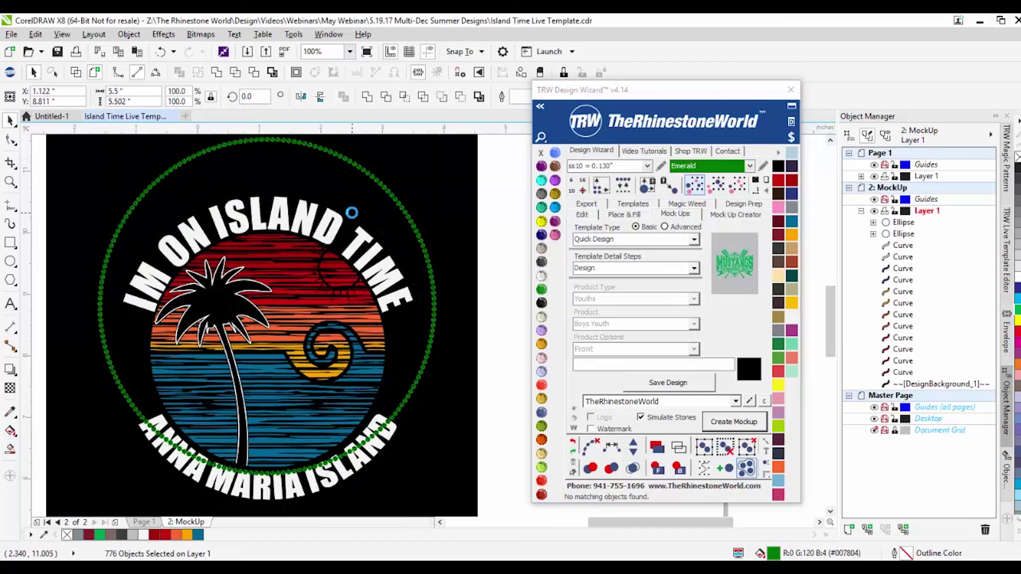
left_click_drag(476, 172, 93, 500)
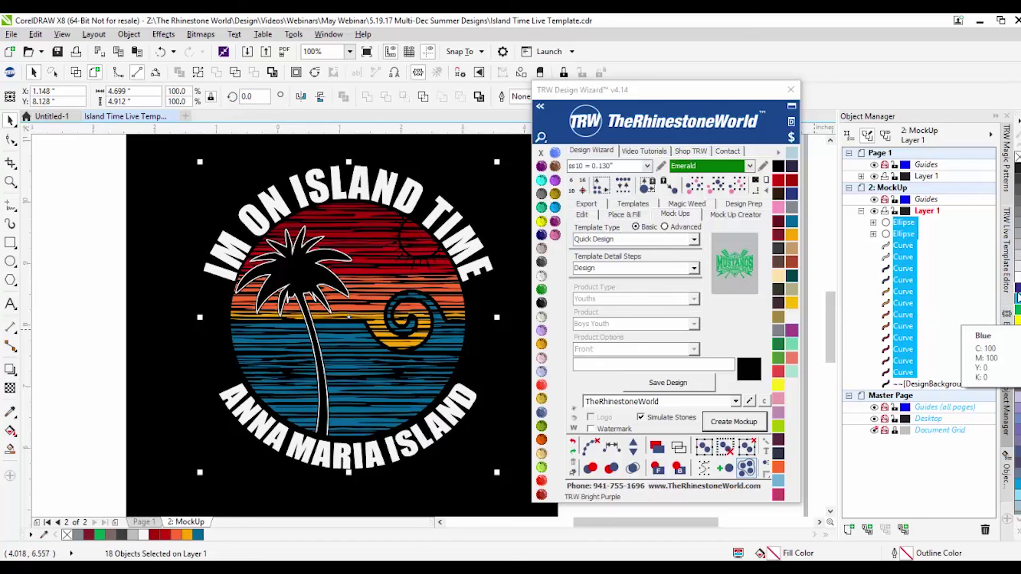
Step: Try a green fill on the selected pieces, undo it, and select the curved text
left_click(1016, 309)
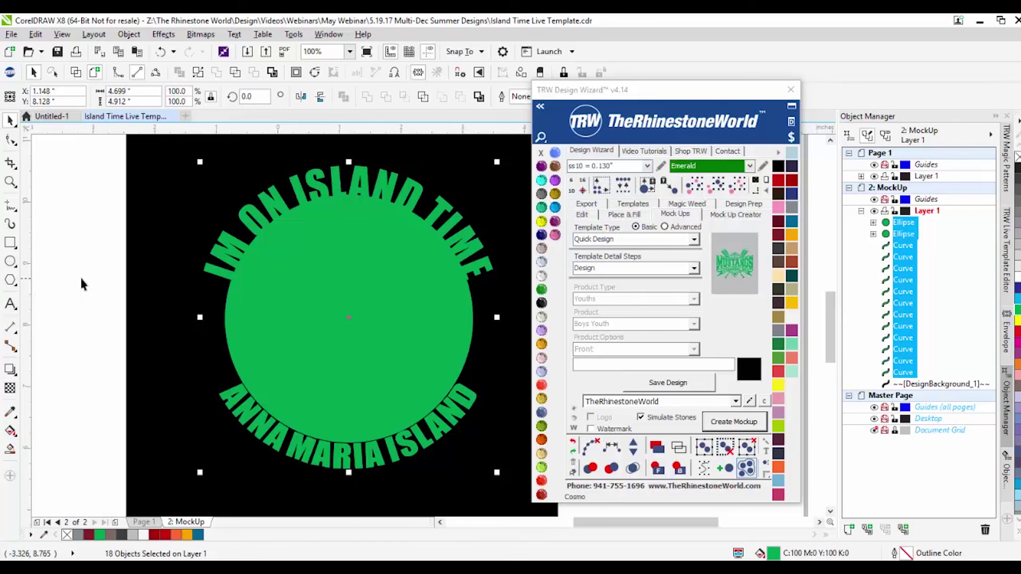
key("ctrl+z")
left_click(206, 260)
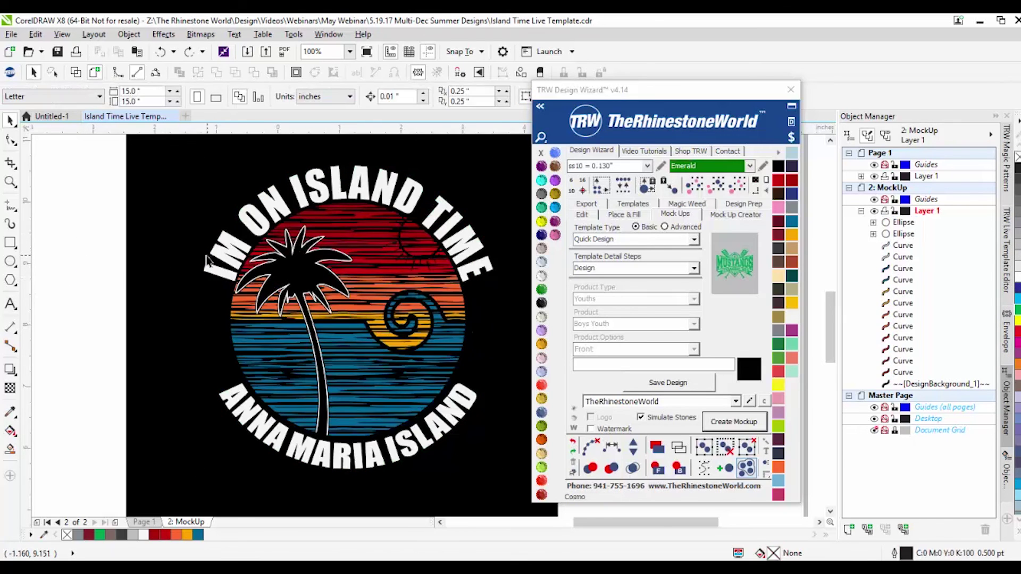
left_click(207, 260)
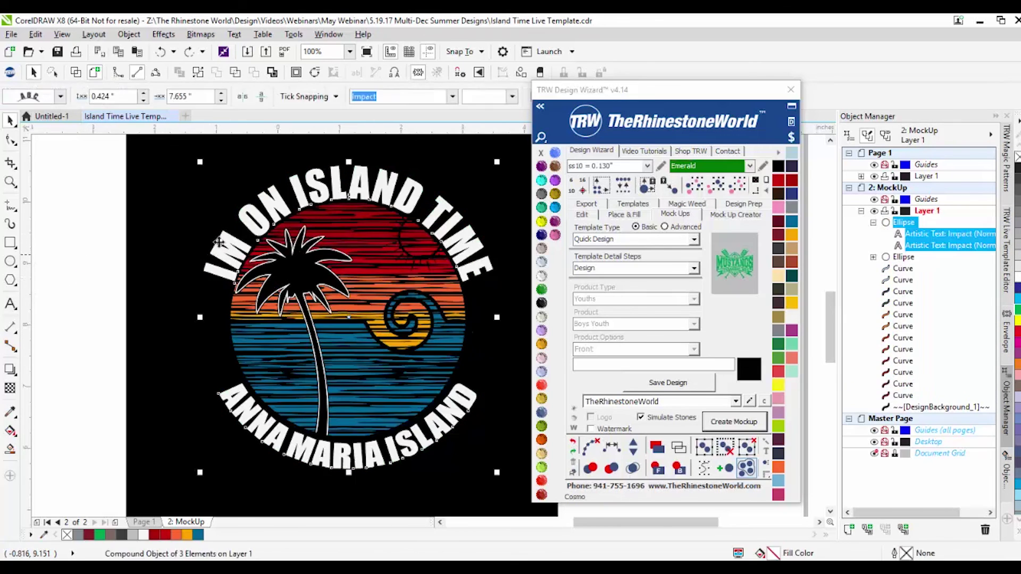
left_click(49, 252)
Step: Switch to Wireframe view and delete the black background rectangle
left_click_drag(92, 158, 417, 240)
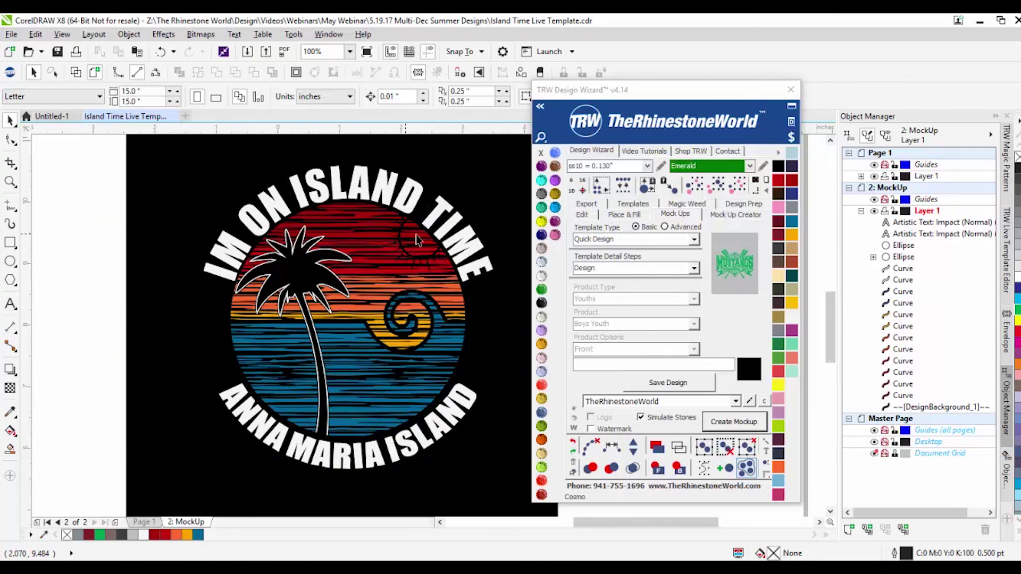
left_click_drag(476, 315, 445, 323)
key("ctrl+z")
left_click(76, 72)
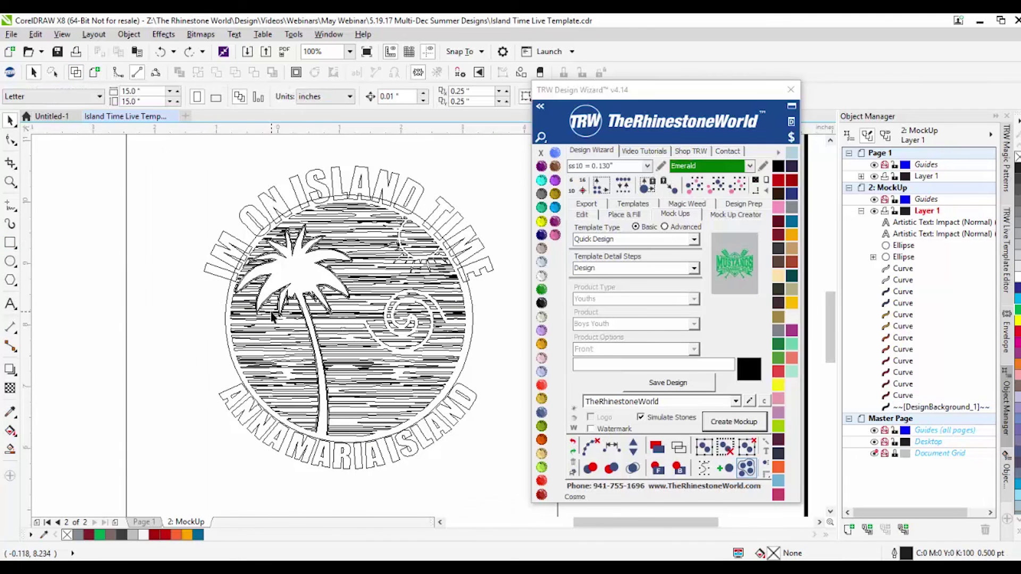
scroll(227, 306, "up", 2)
left_click(227, 304)
key("Delete")
scroll(227, 304, "down", 2)
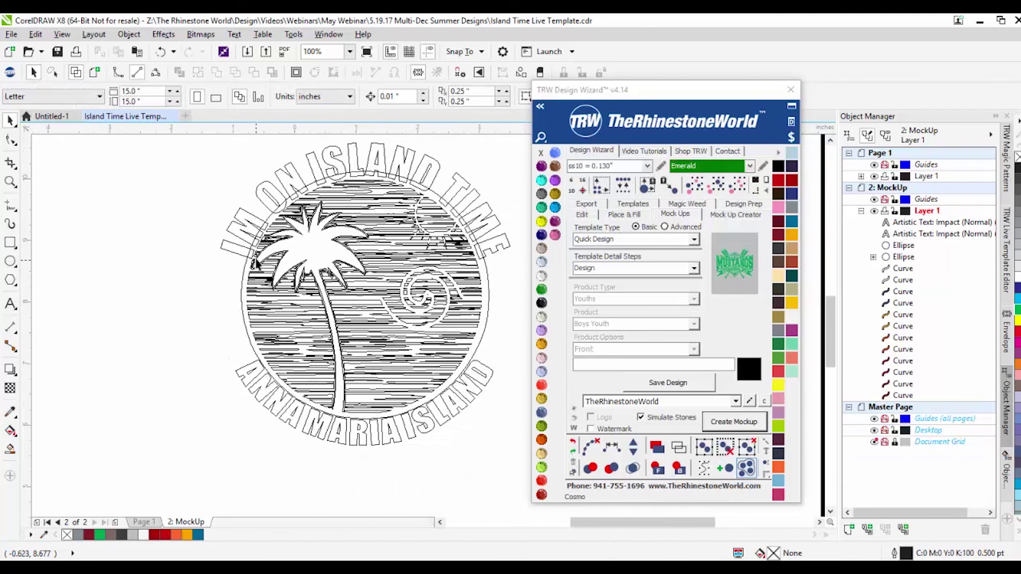
Step: Select the circle path under the curved text and pull the text ring outward
left_click(242, 281)
left_click(243, 278)
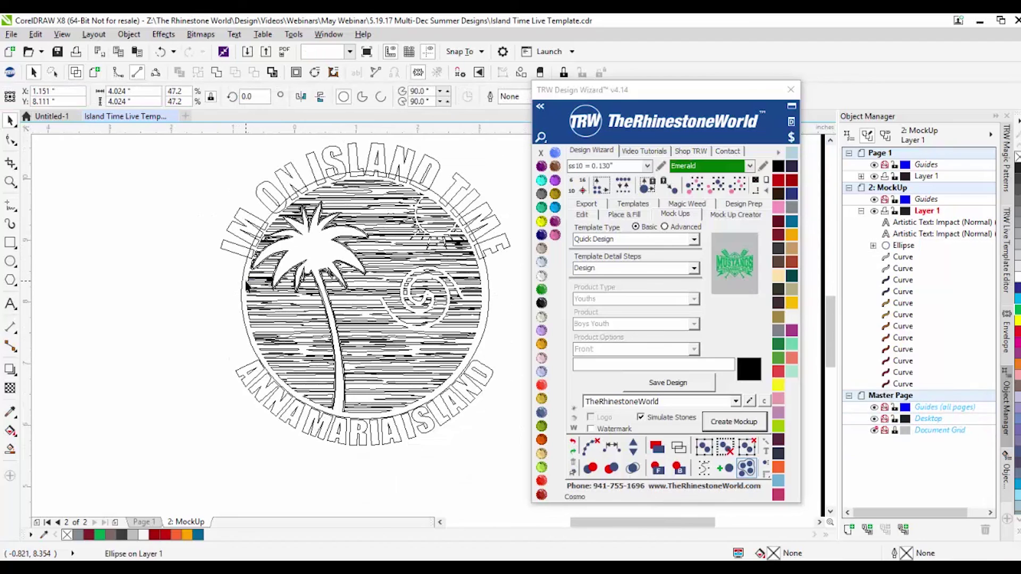
left_click(245, 265)
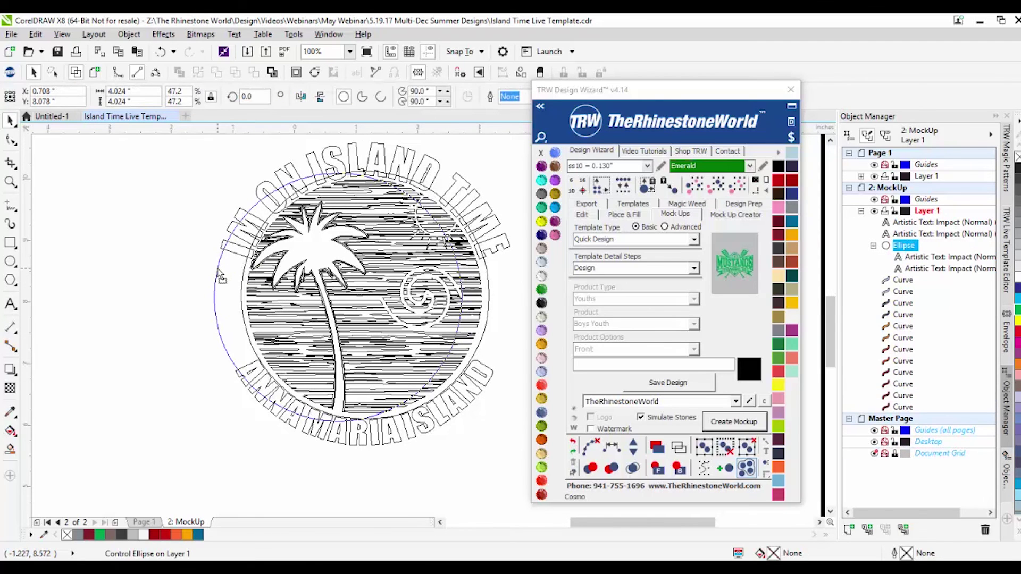
left_click_drag(245, 265, 220, 271)
Step: Delete the leftover circle path and the duplicate curved text
key("Delete")
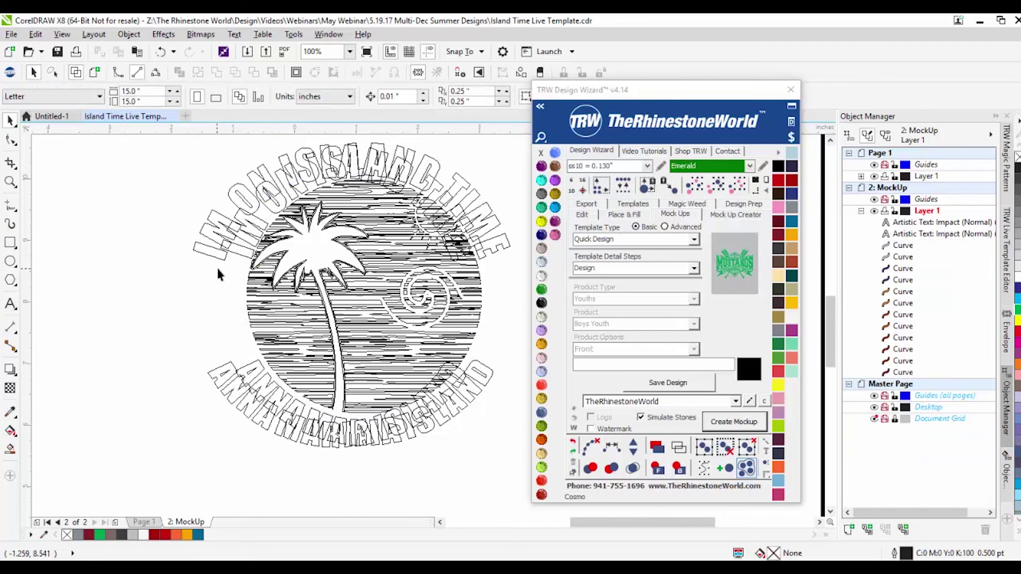
key("Delete")
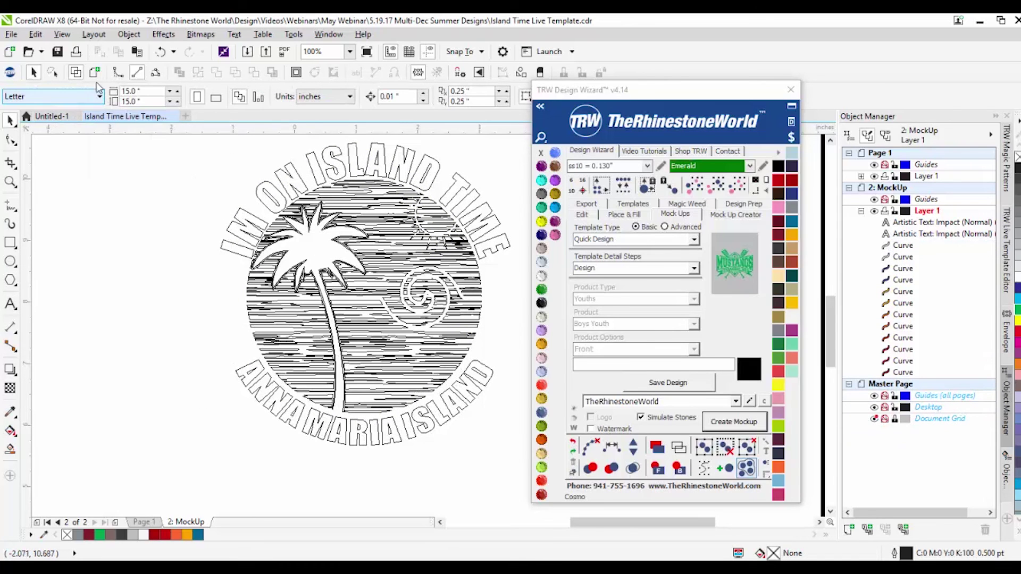
scroll(167, 256, "down", 1)
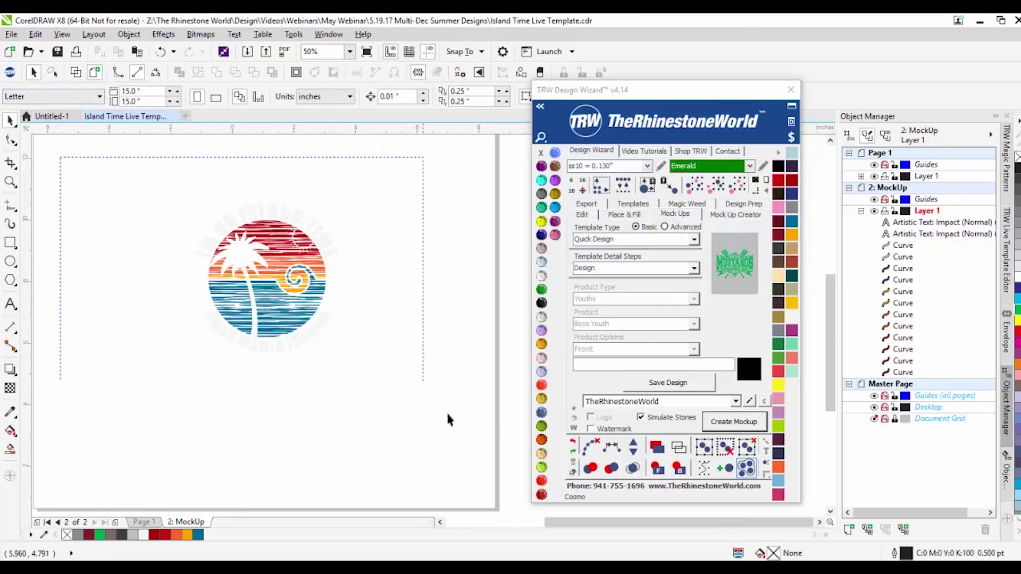
Step: Select all objects and fill the entire Island Time design green
key("ctrl+a")
left_click(1017, 312)
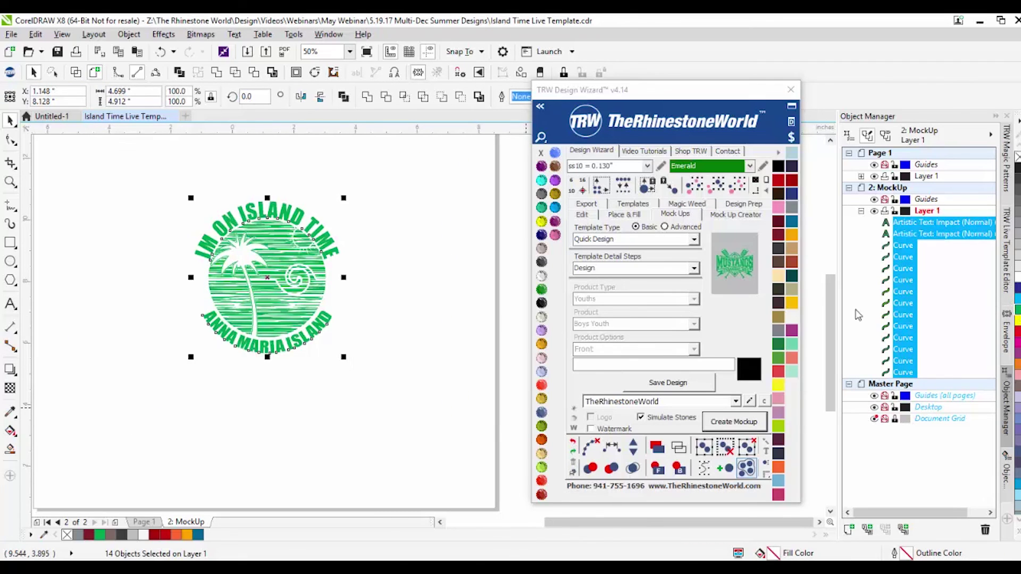
left_click(366, 383)
left_click_drag(160, 167, 357, 367)
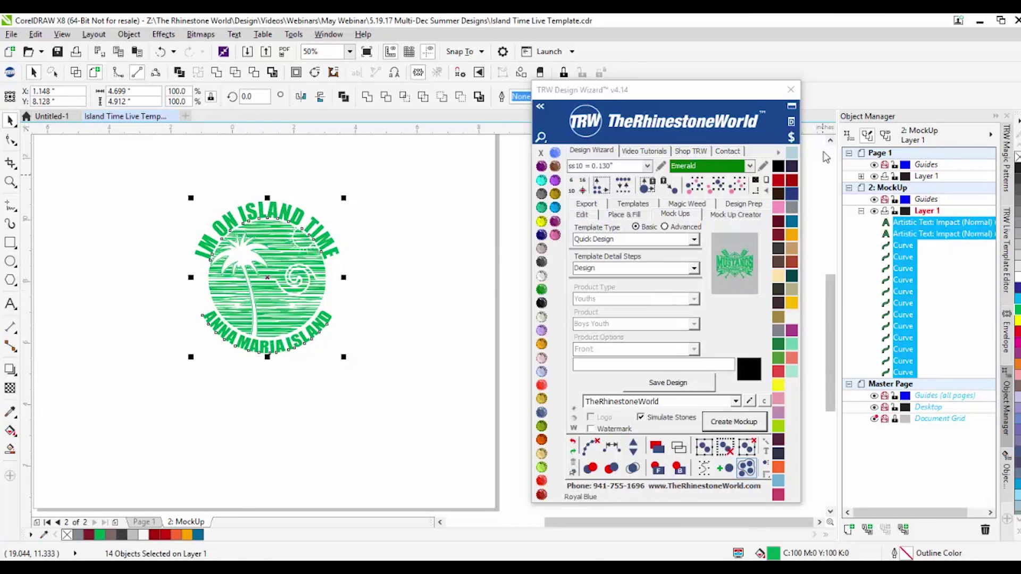
Step: Check the vinyl pricing for the green design, then reselect its pieces
left_click(791, 138)
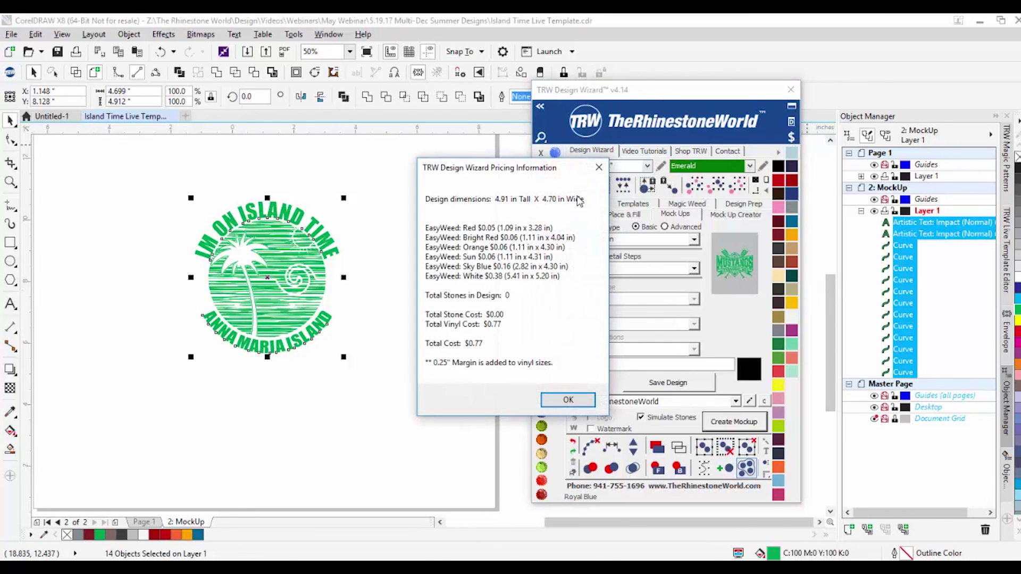
left_click(598, 167)
left_click(399, 237)
left_click_drag(201, 283, 73, 420)
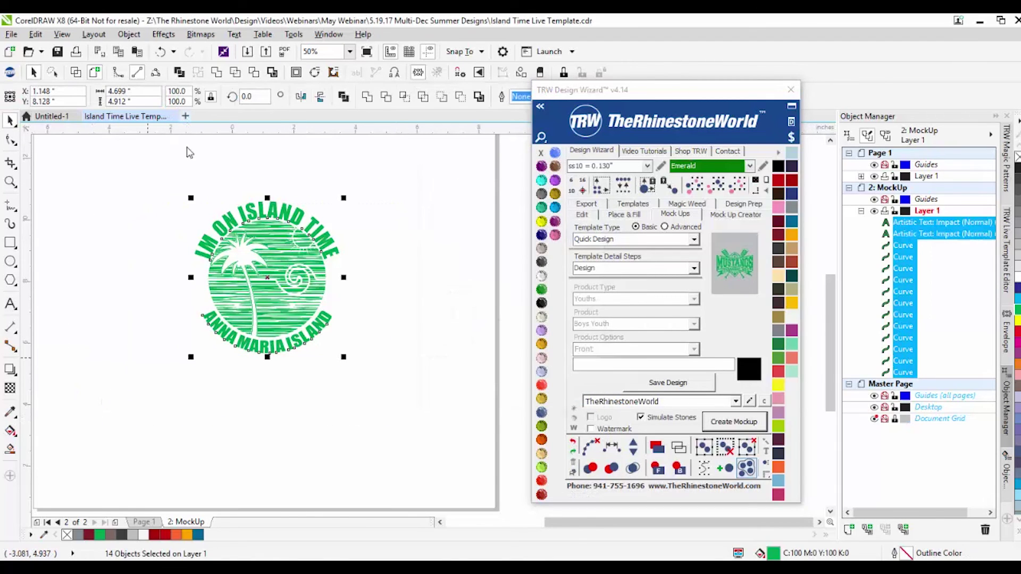
Step: Paste the design into a new document, colour it magenta and check its pricing
key("ctrl+n")
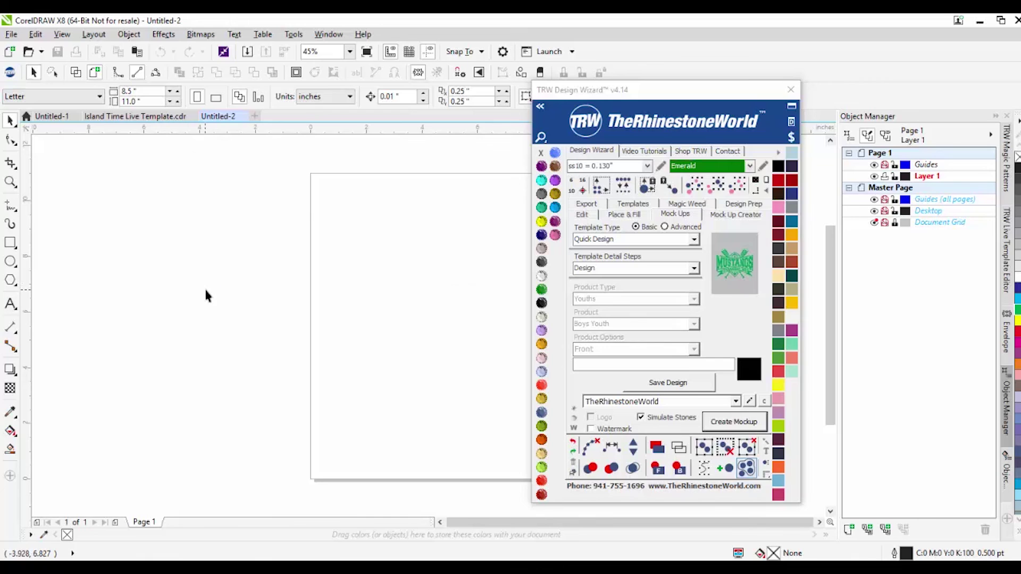
key("ctrl+v")
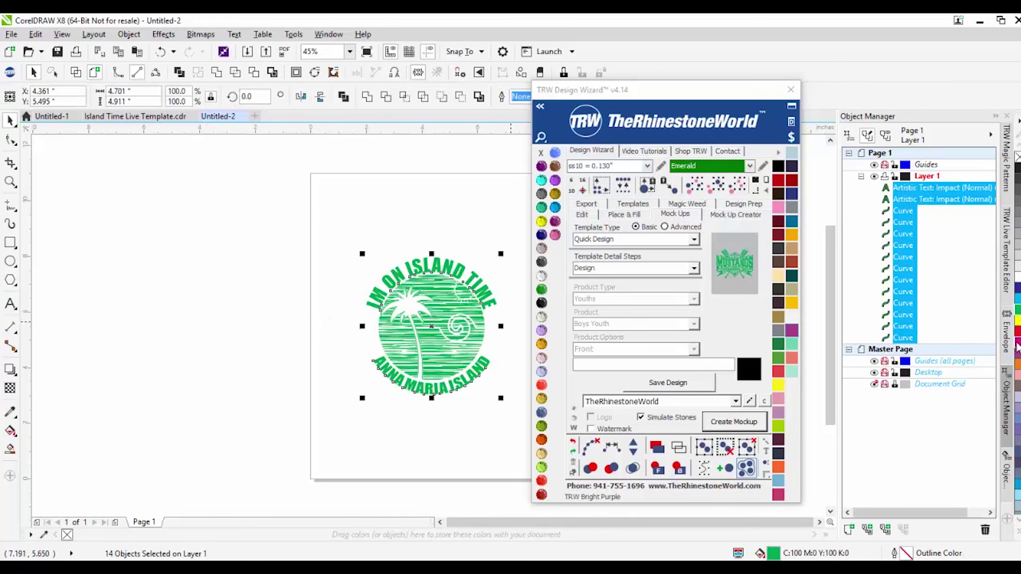
left_click(1016, 340)
left_click(794, 137)
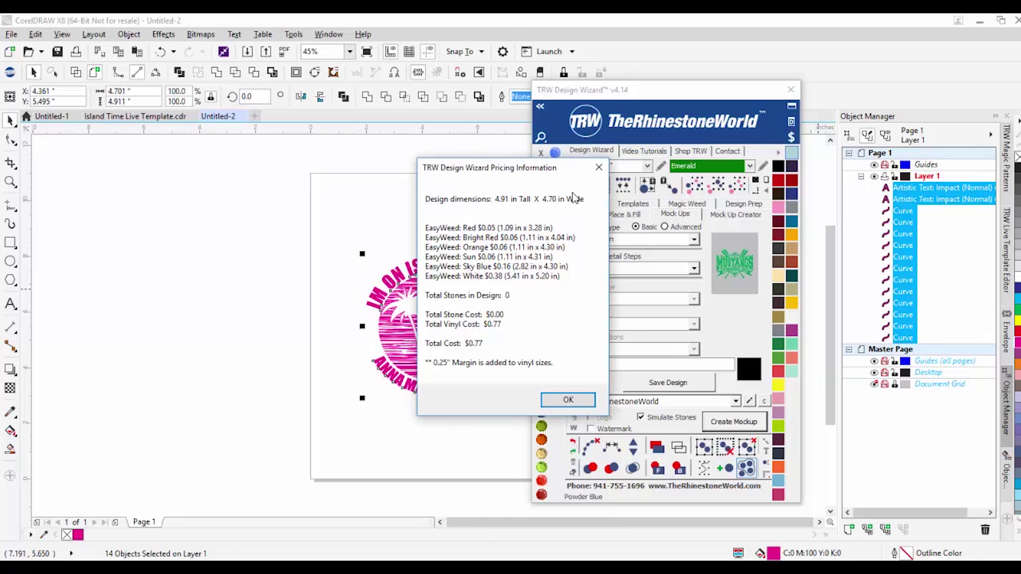
left_click(599, 168)
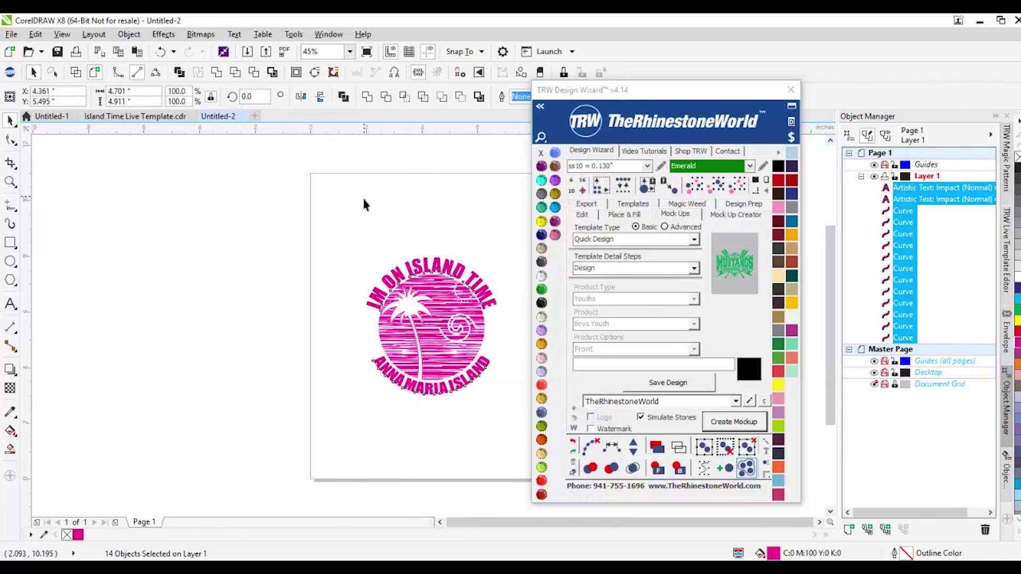
Step: Turn the arched IM ON ISLAND TIME text light orange, then recolour all 14 objects emerald green
left_click(402, 274)
left_click(541, 343)
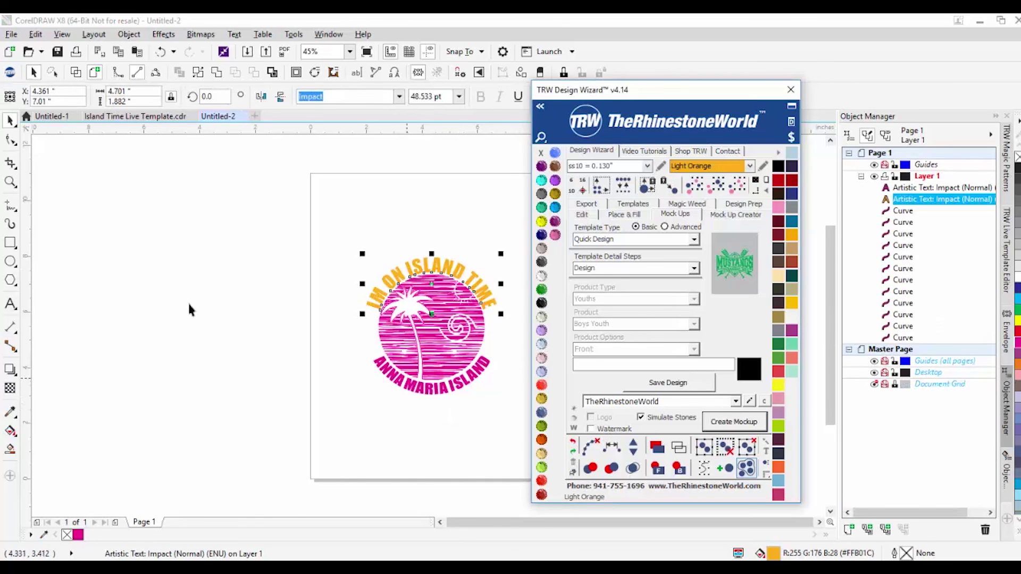
left_click_drag(472, 433, 266, 260)
left_click(542, 290)
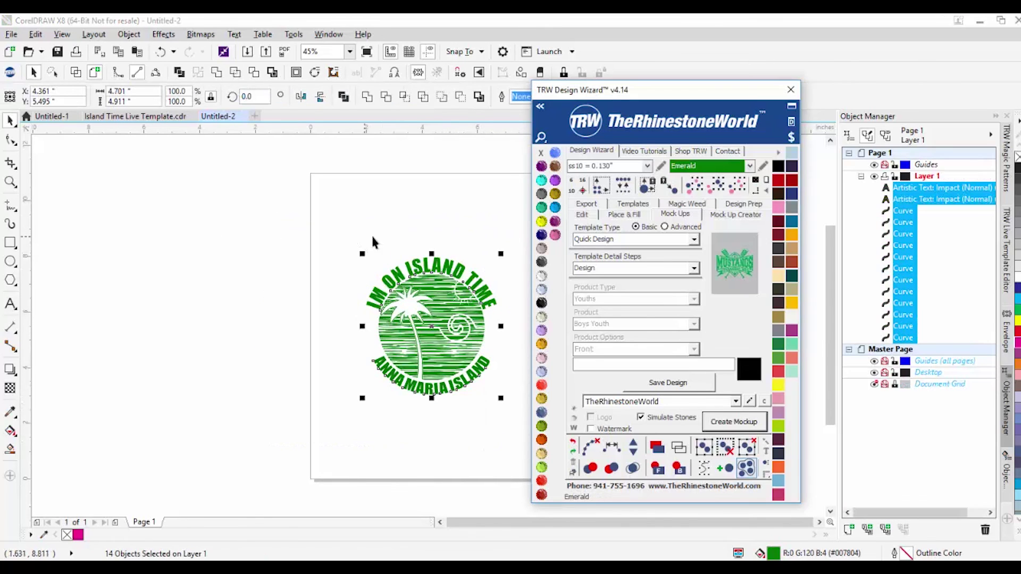
Step: Review the green design's pricing breakdown twice, then deselect the design
left_click(791, 137)
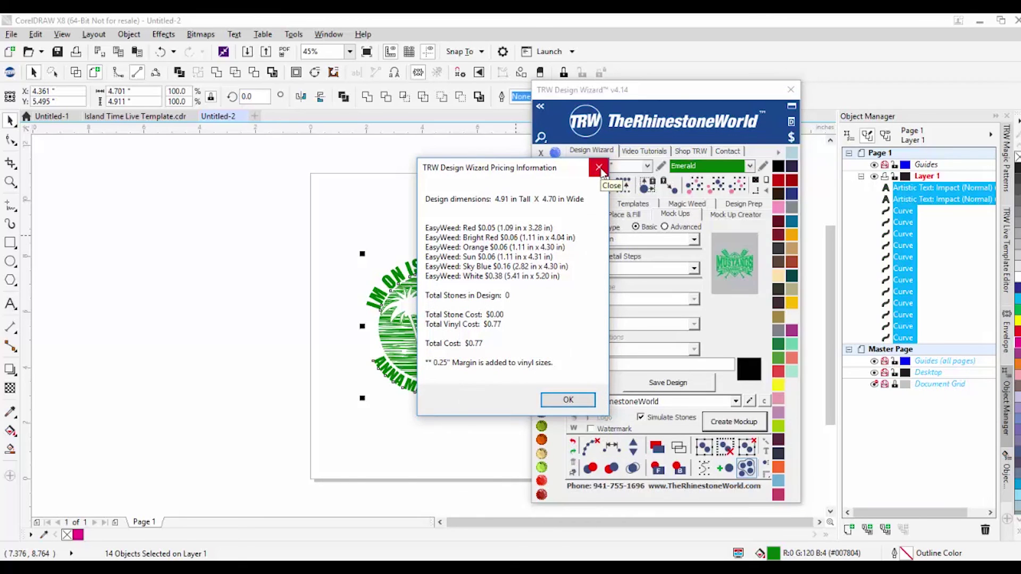
left_click(600, 168)
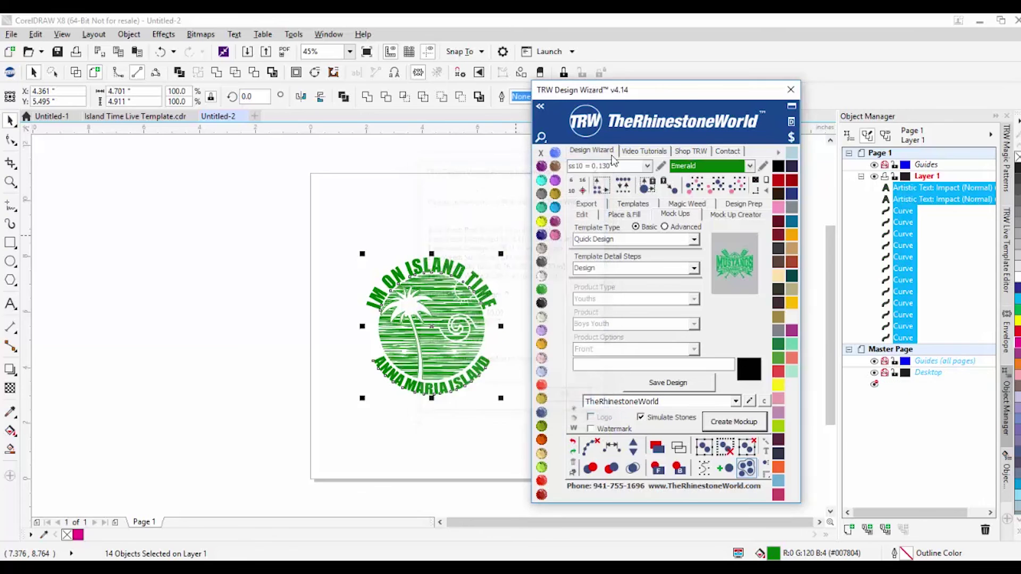
left_click(792, 91)
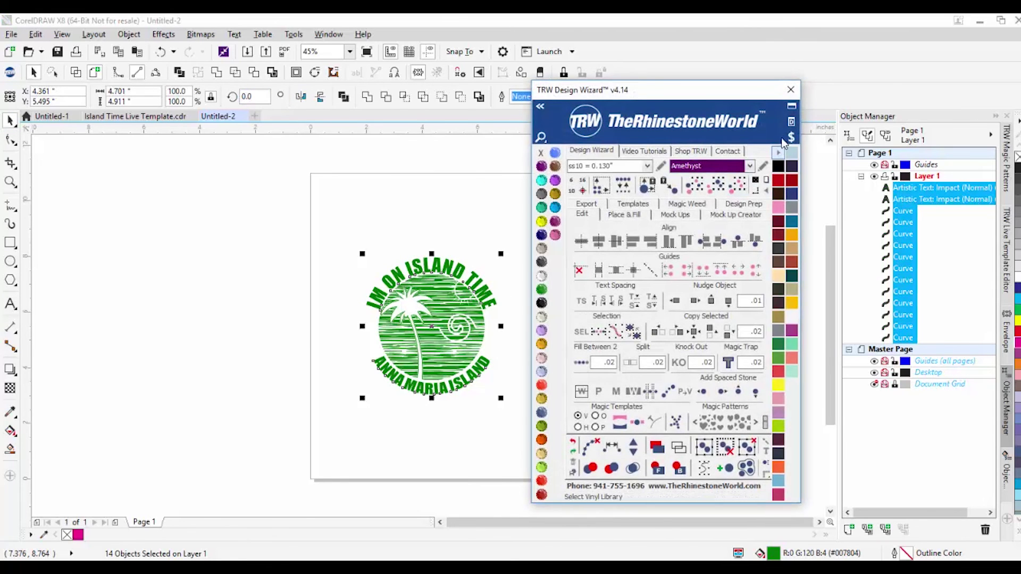
left_click(792, 137)
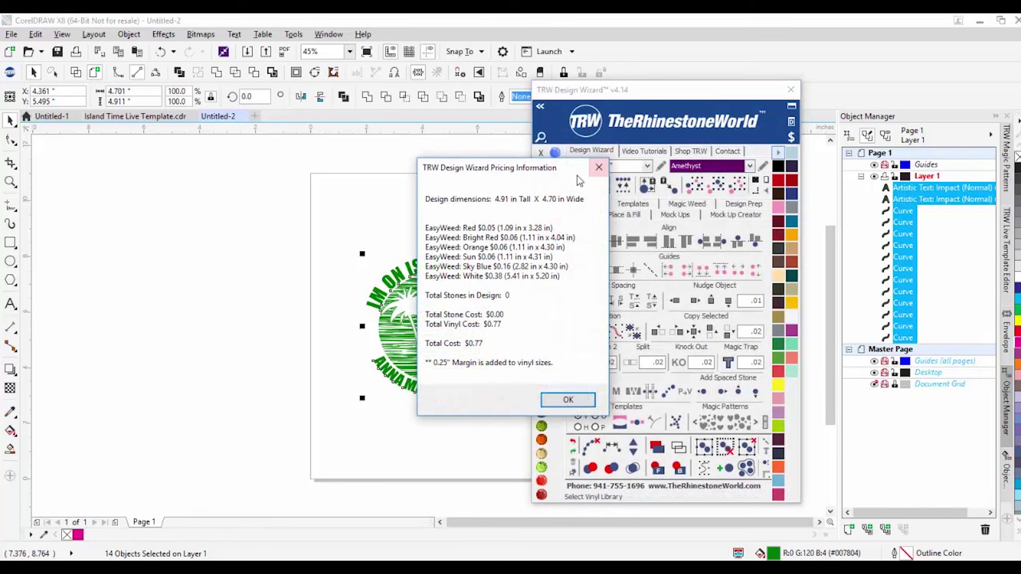
left_click(598, 169)
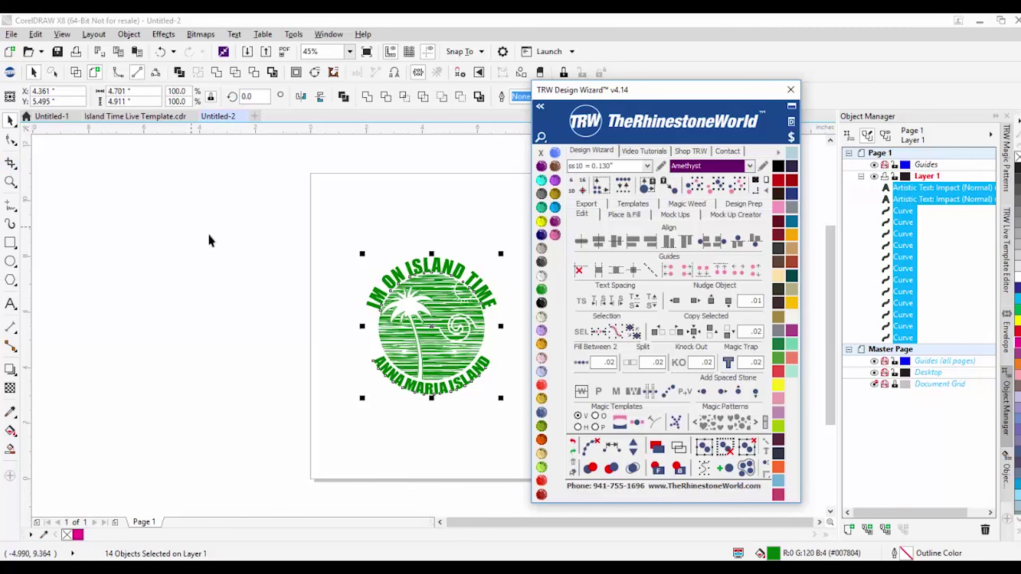
left_click(212, 143)
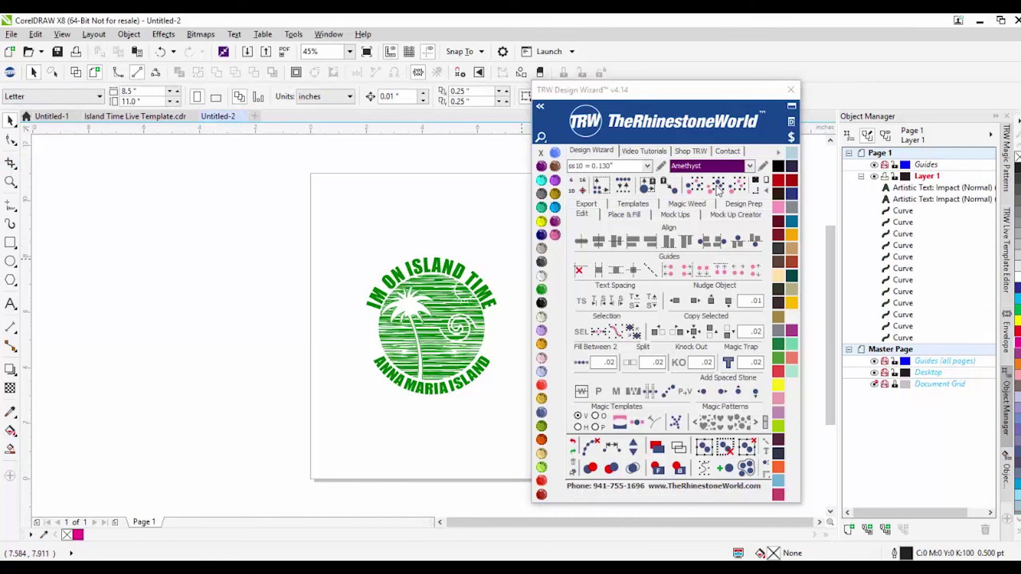
left_click(792, 137)
left_click_drag(326, 213, 527, 431)
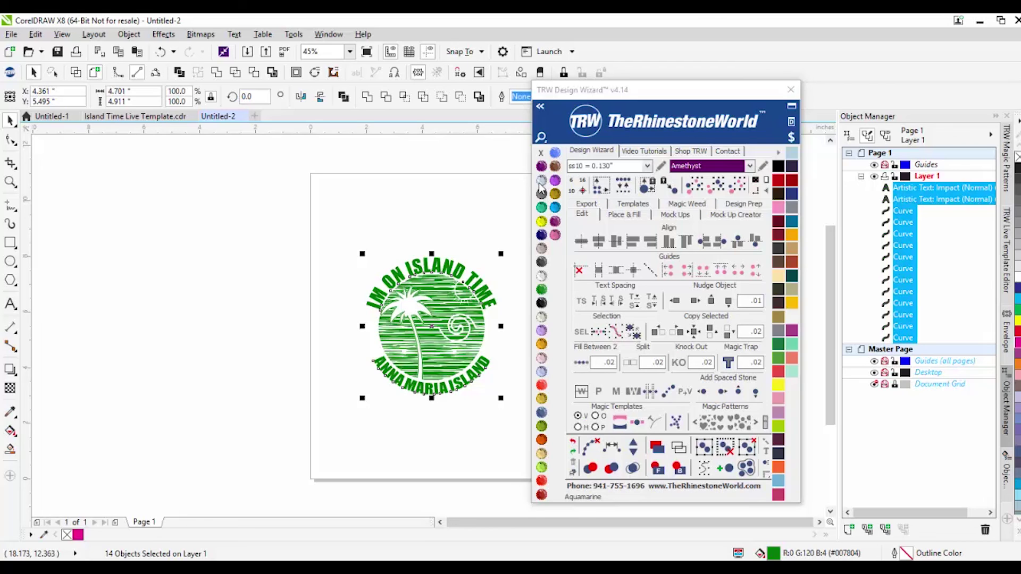
left_click(541, 276)
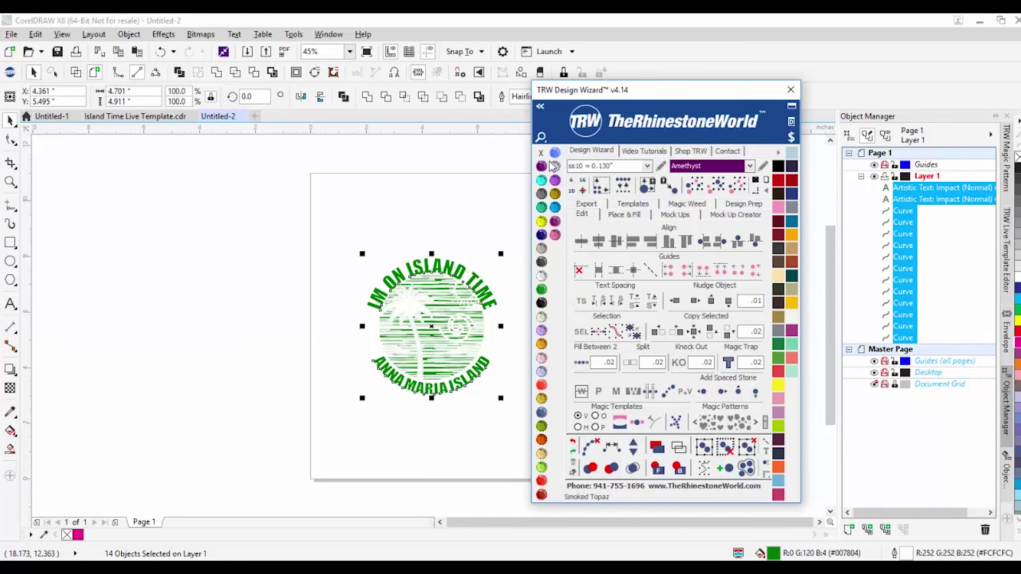
left_click(430, 212)
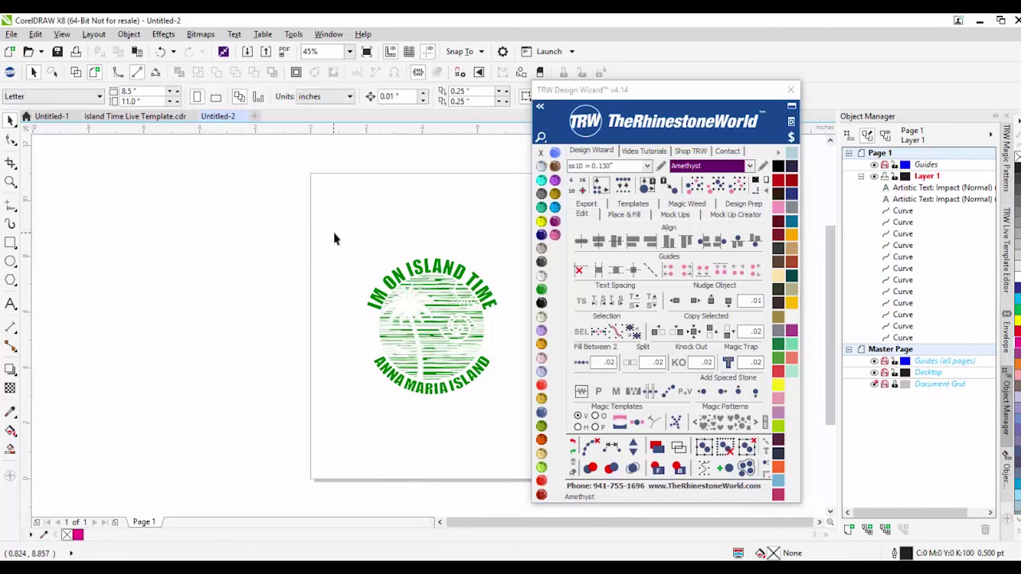
key("ctrl+z")
left_click(321, 209)
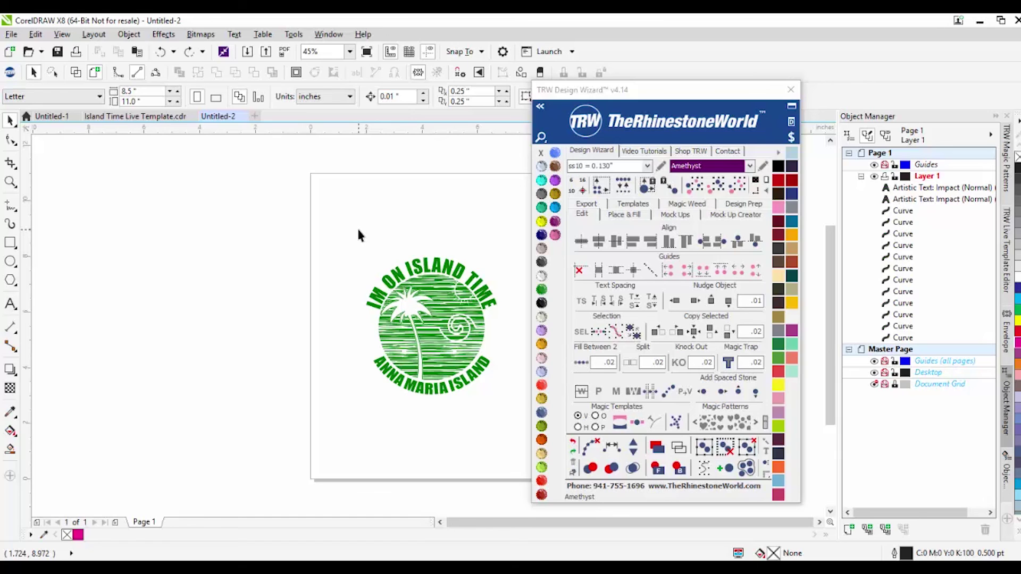
Step: In the Mock Ups settings, choose the Order Form - 1 Shirt template type
left_click(685, 215)
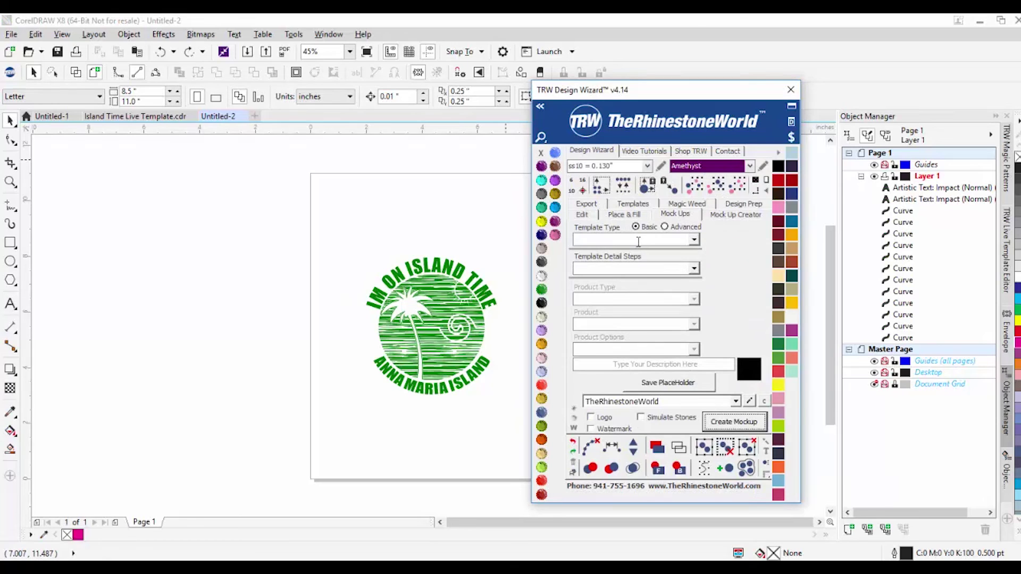
left_click(683, 227)
left_click(644, 228)
left_click(680, 229)
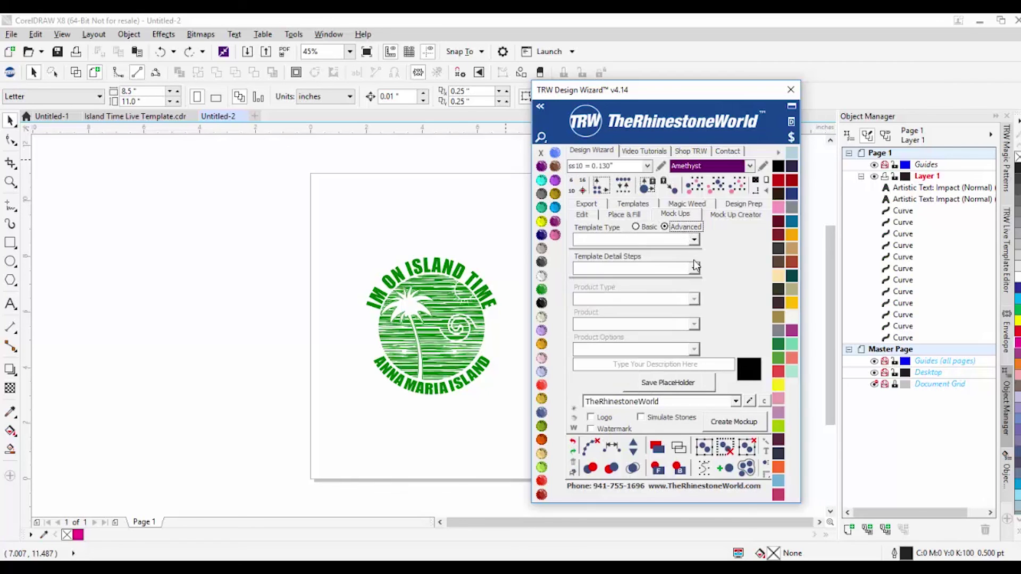
left_click(694, 268)
left_click(697, 240)
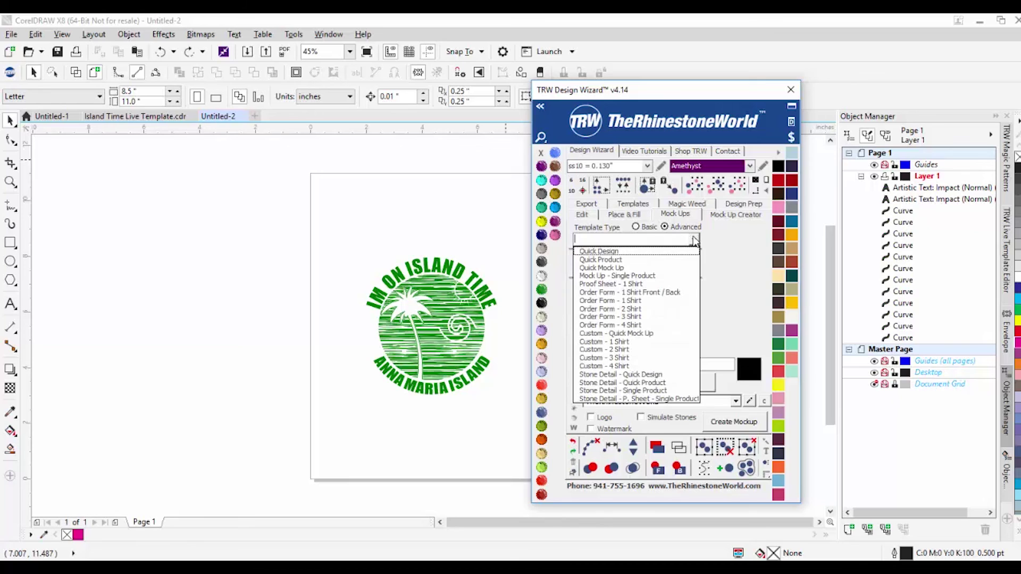
left_click(662, 301)
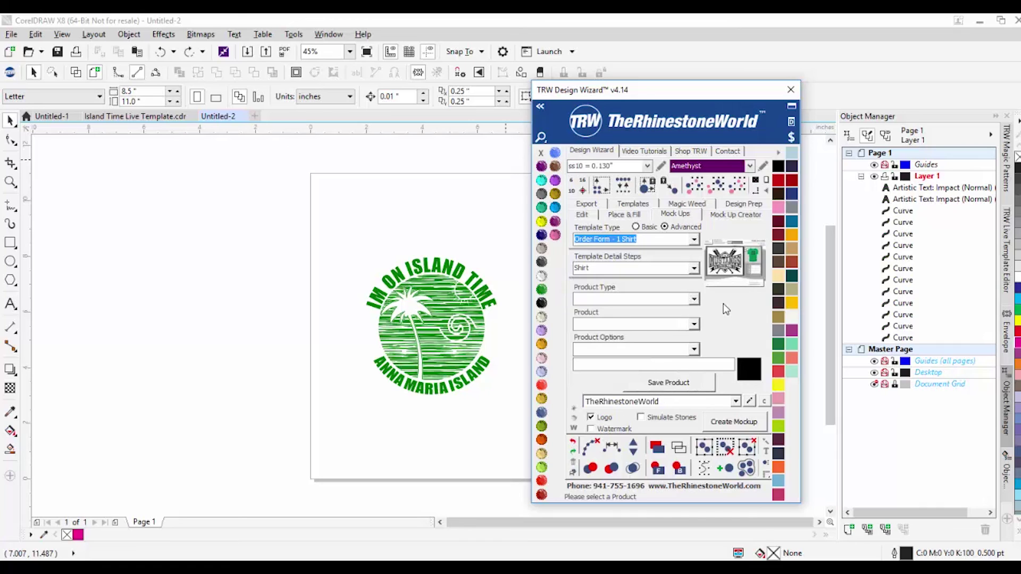
Step: Set Shirt as the template detail step and keep the Basic template type
left_click(692, 269)
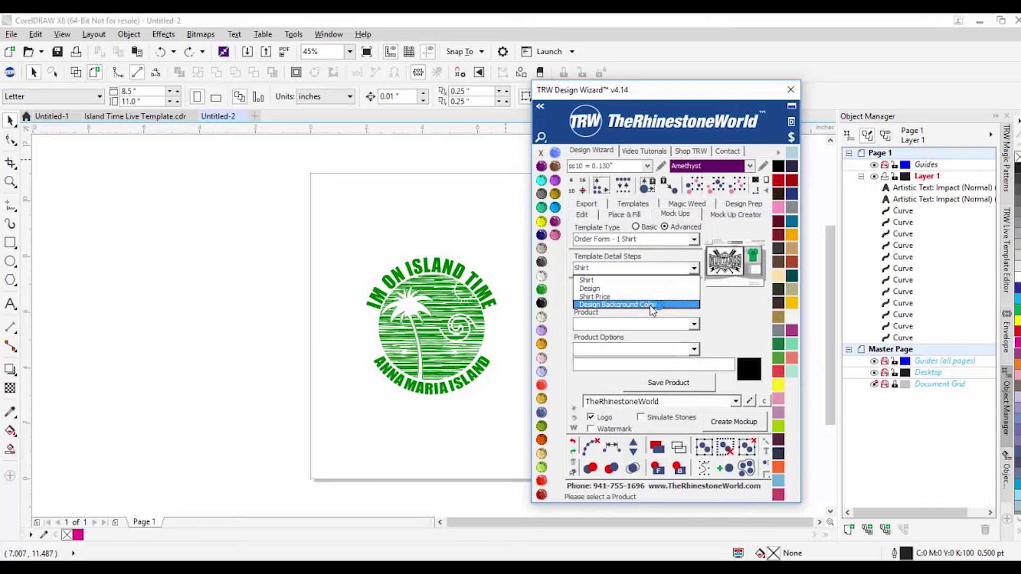
left_click(646, 227)
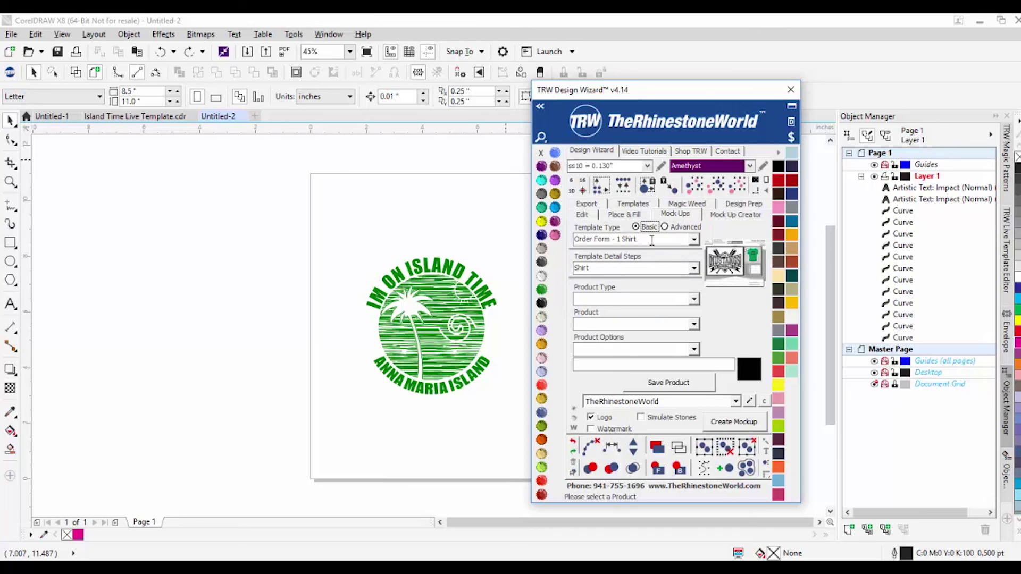
left_click(693, 269)
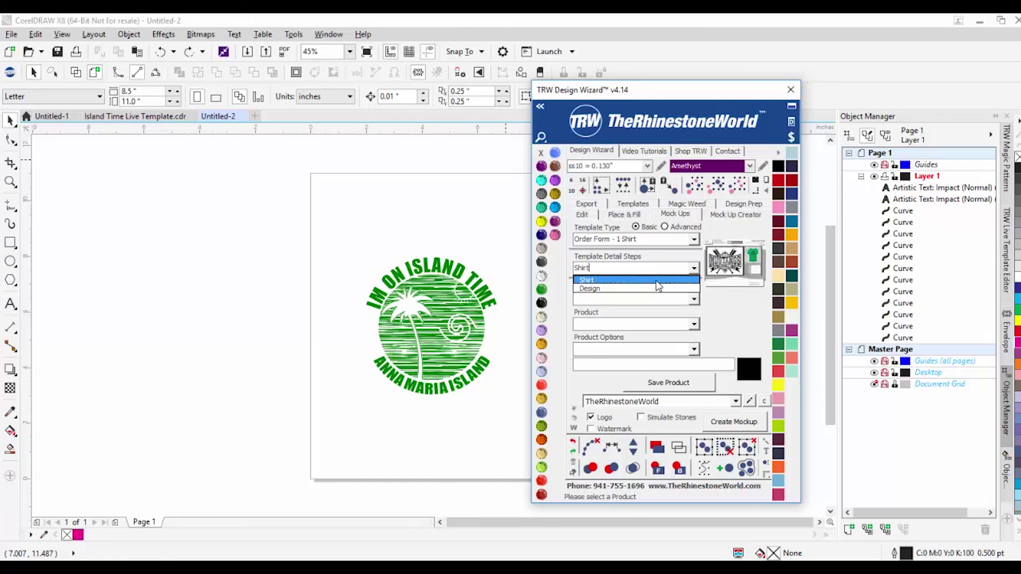
left_click(671, 227)
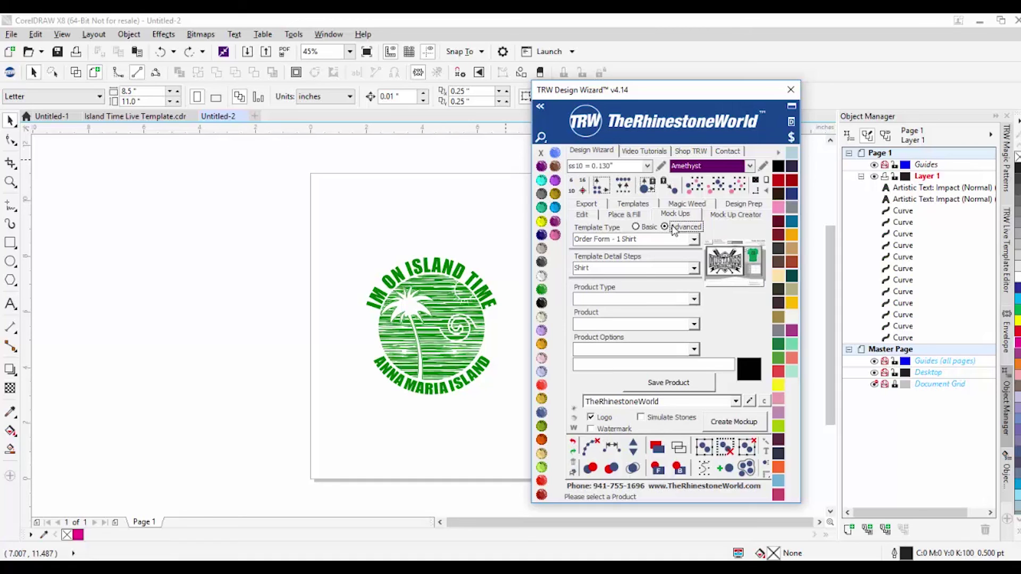
left_click(649, 228)
left_click(271, 326)
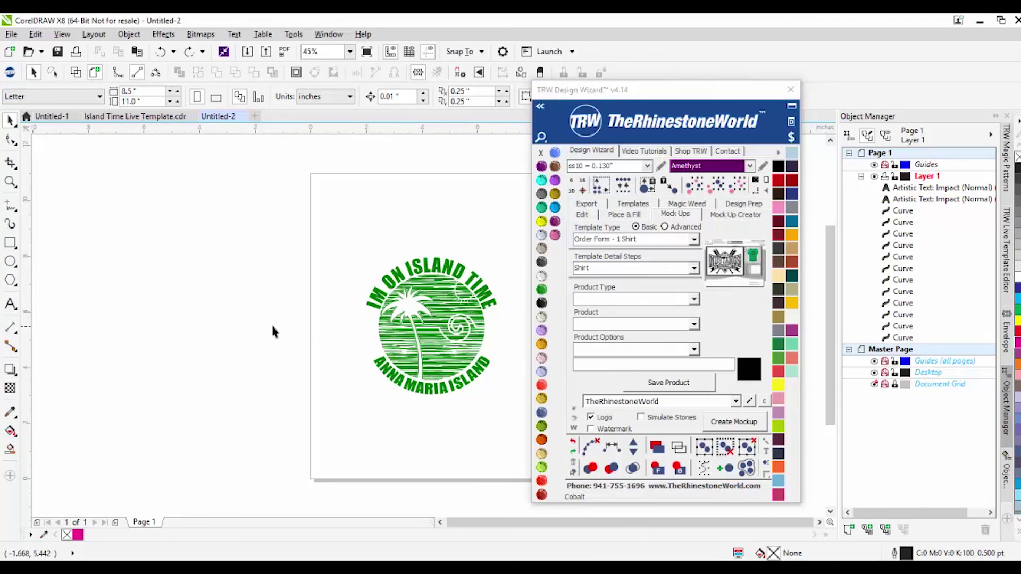